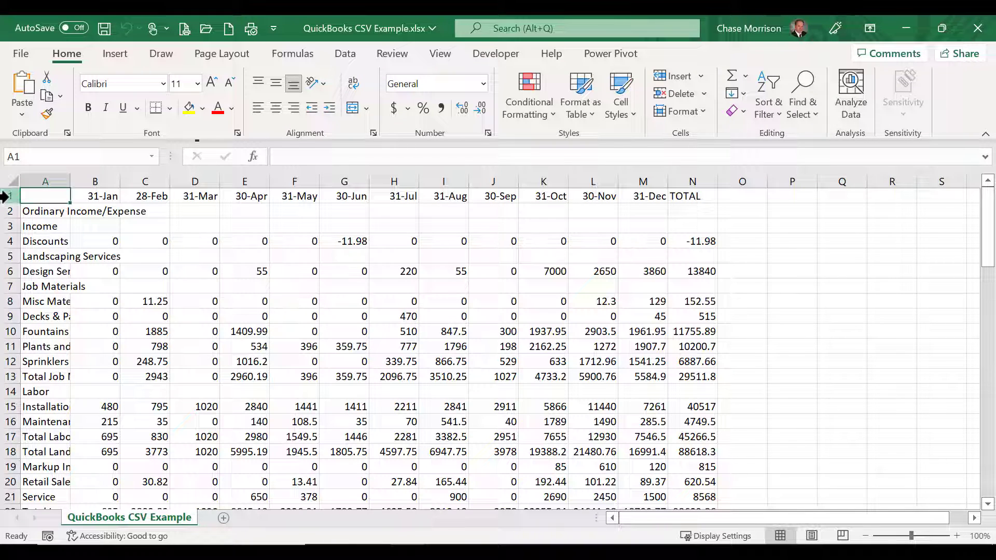
- Insert three blank rows above the month header row
{"action": "left_click_drag", "start_coordinate": [10, 196], "coordinate": [6, 225]}
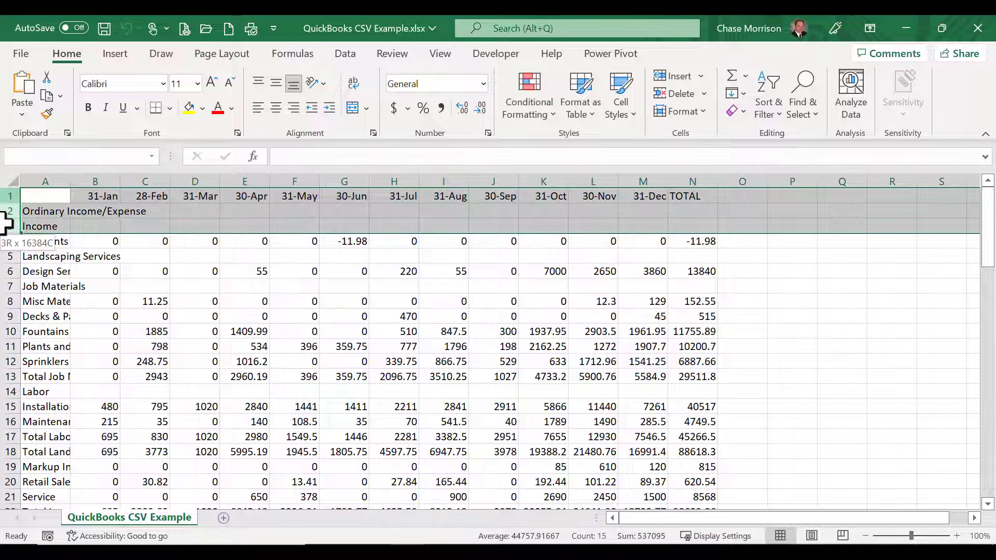
{"action": "right_click", "coordinate": [159, 215]}
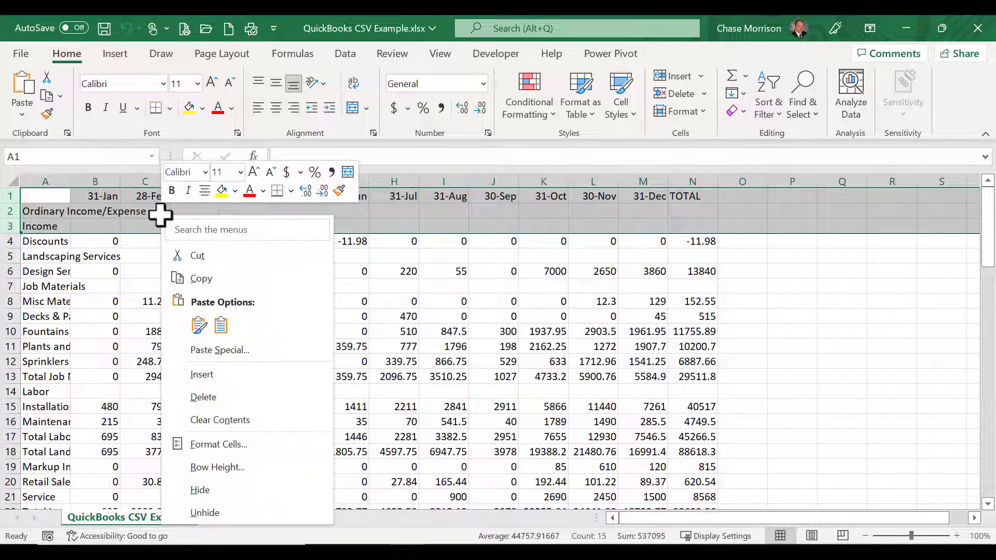
{"action": "left_click", "coordinate": [208, 374]}
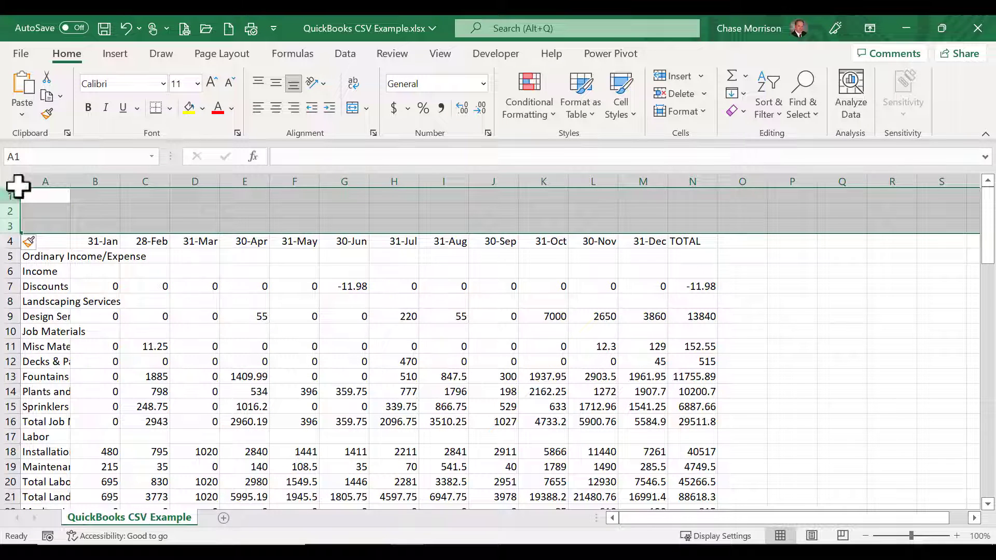
- Insert a blank column before the account names and widen the account name column to fit its labels
{"action": "left_click", "coordinate": [34, 179]}
{"action": "right_click", "coordinate": [35, 182]}
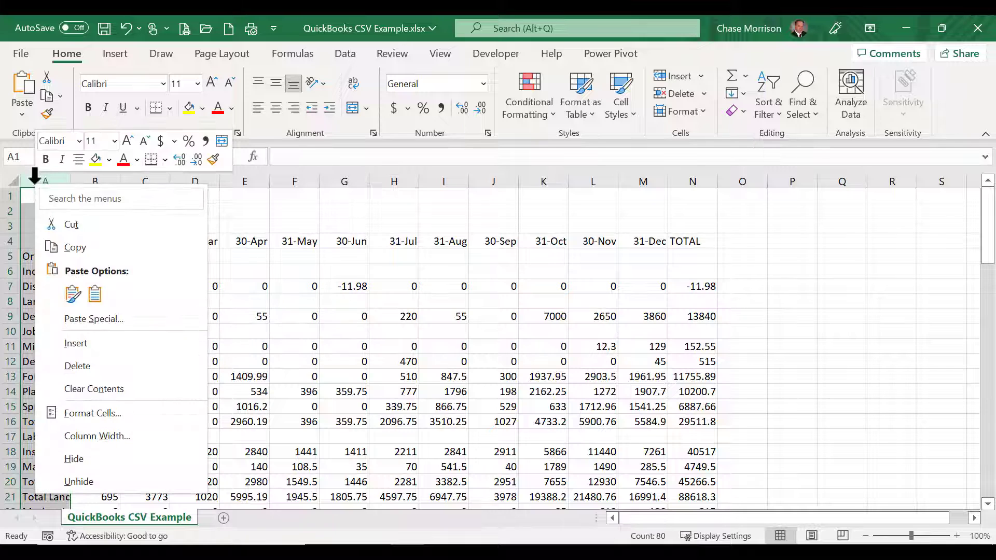
{"action": "left_click", "coordinate": [68, 344]}
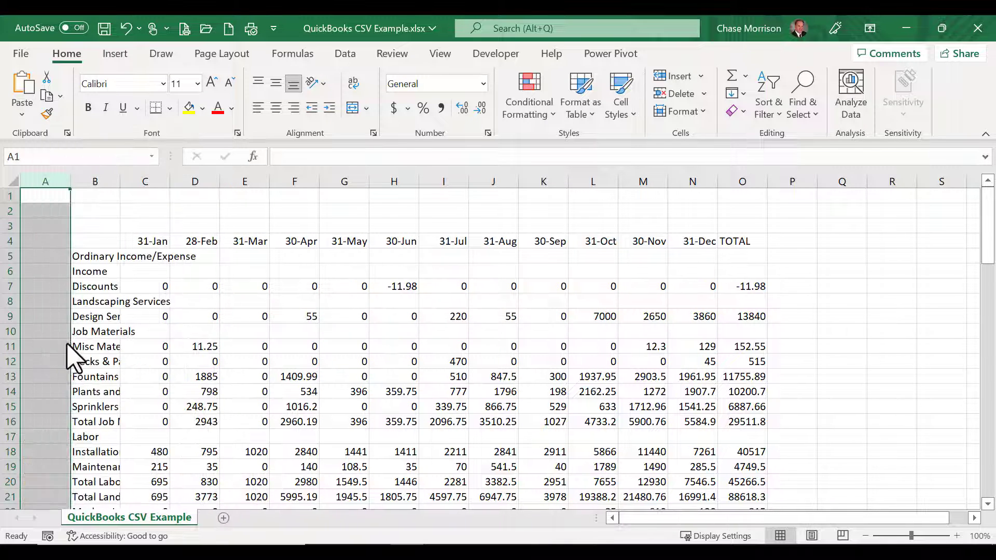
{"action": "left_click", "coordinate": [95, 178]}
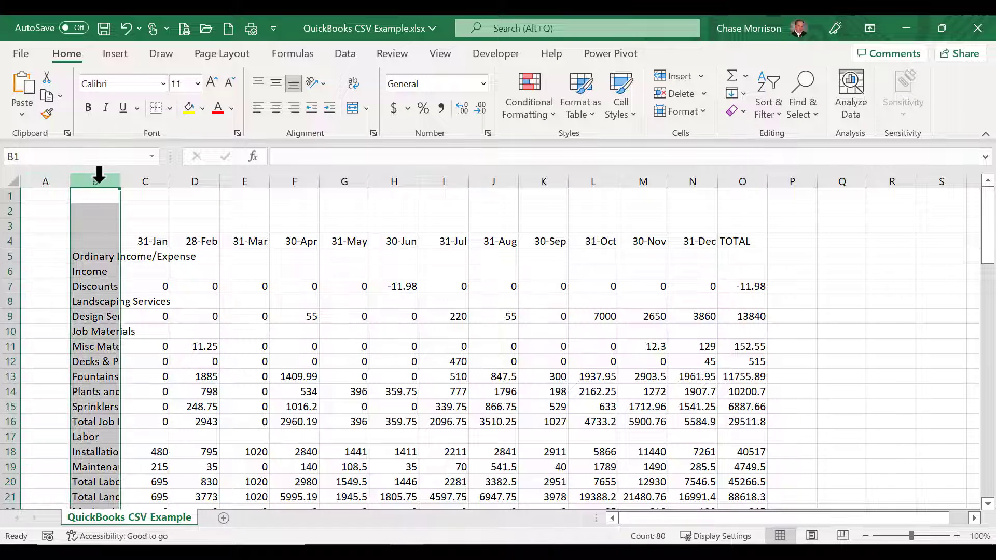
{"action": "left_click_drag", "start_coordinate": [119, 182], "coordinate": [257, 183]}
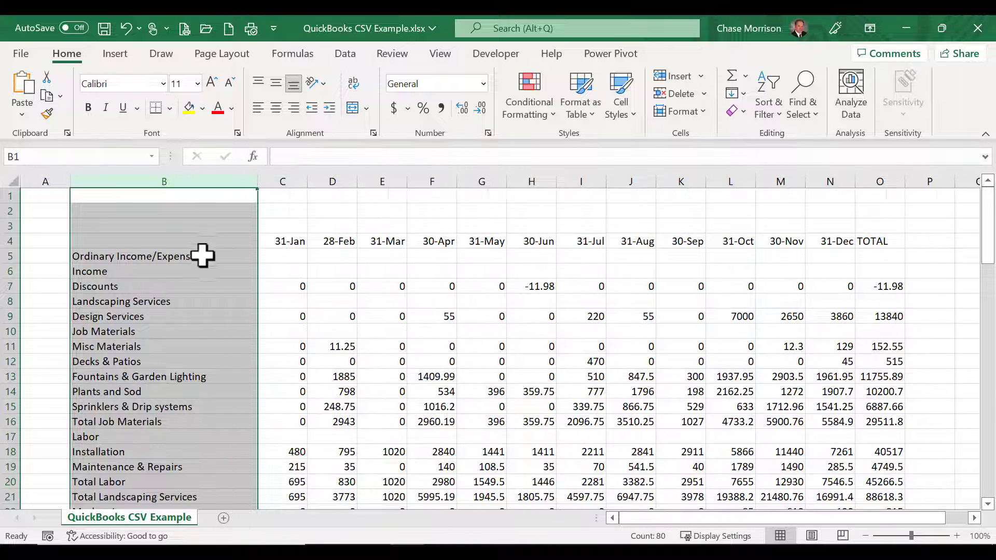
- Enter the header Account in cell B4, above the account names
{"action": "left_click", "coordinate": [109, 239]}
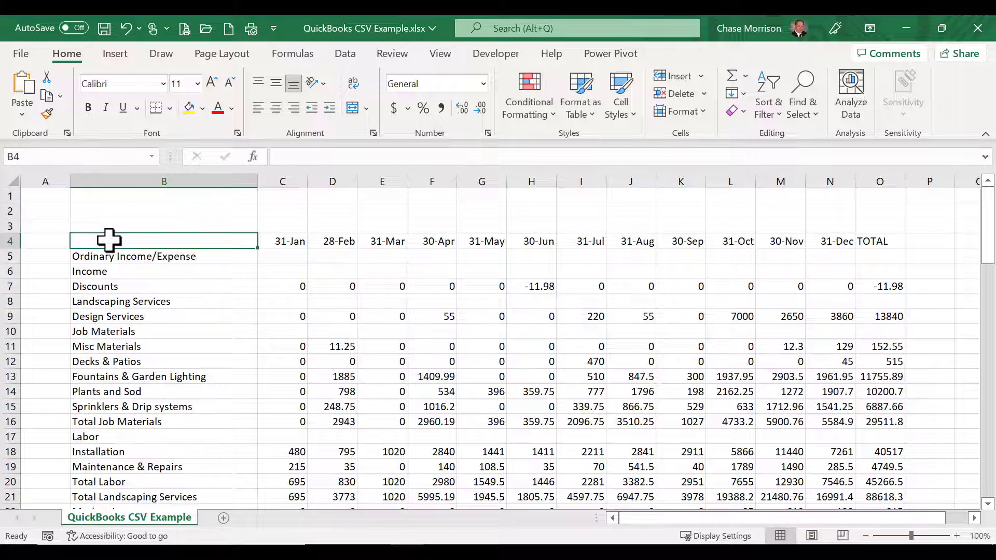
{"action": "type", "text": "Acc"}
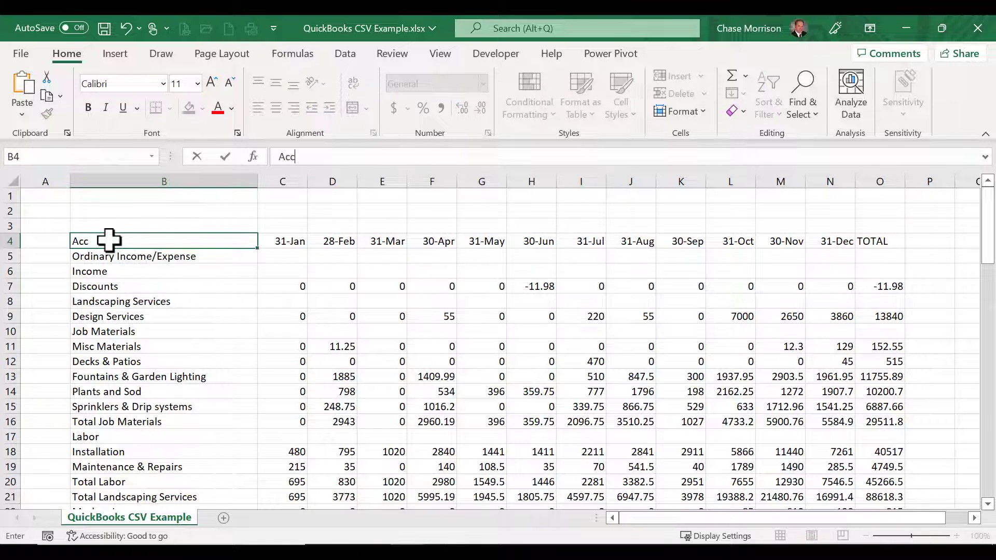
{"action": "type", "text": "ount"}
{"action": "key", "text": "ctrl+Return"}
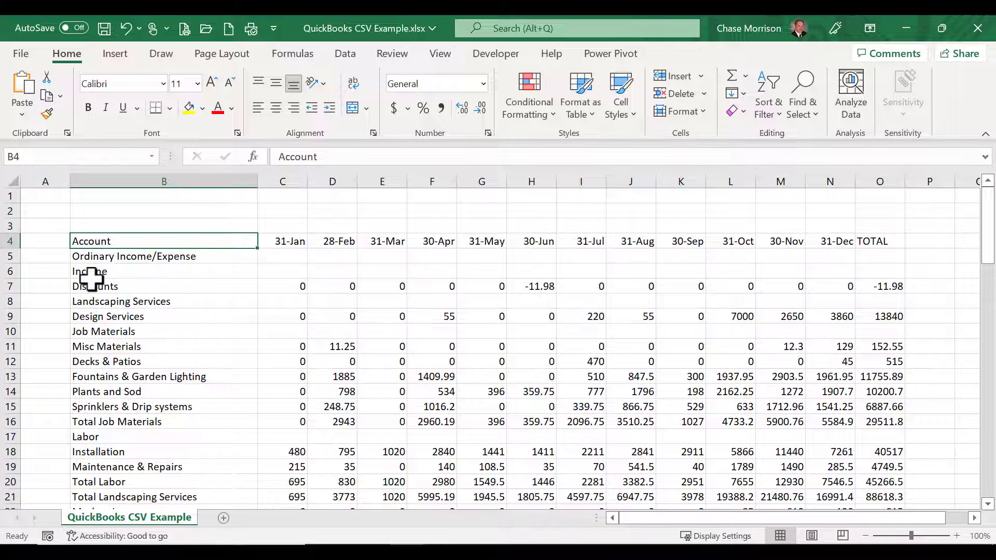
- Review the account sections in column B, from Income and Cost of Goods Sold through Gross Profit and Expense to Net Income
{"action": "left_click_drag", "start_coordinate": [83, 272], "coordinate": [123, 445]}
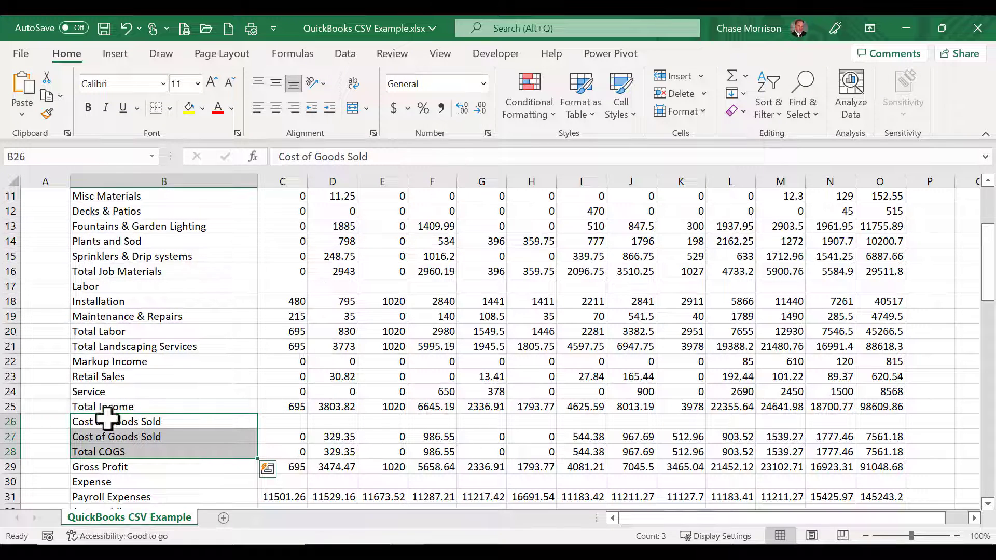
{"action": "left_click", "coordinate": [102, 468]}
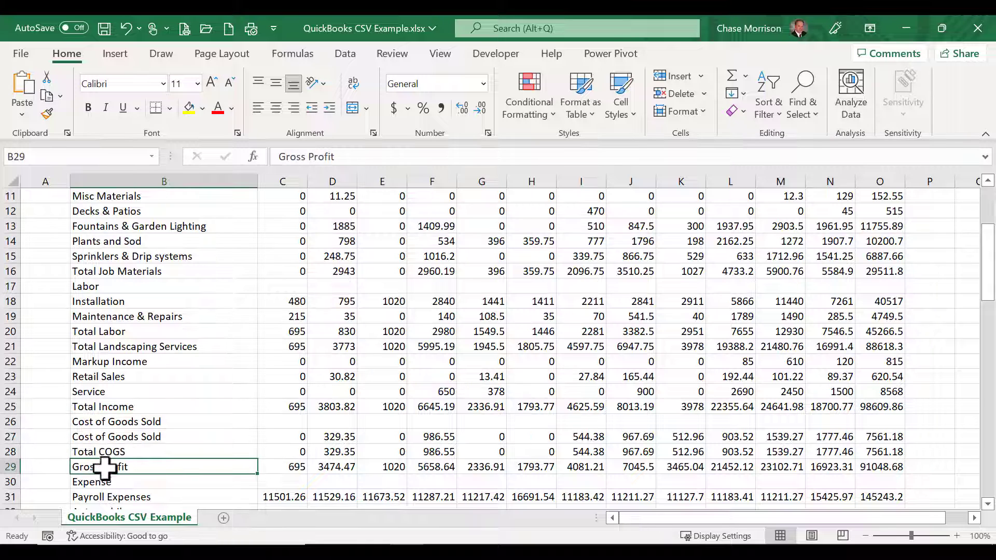
{"action": "scroll", "coordinate": [156, 485], "scroll_direction": "down", "scroll_amount": 3}
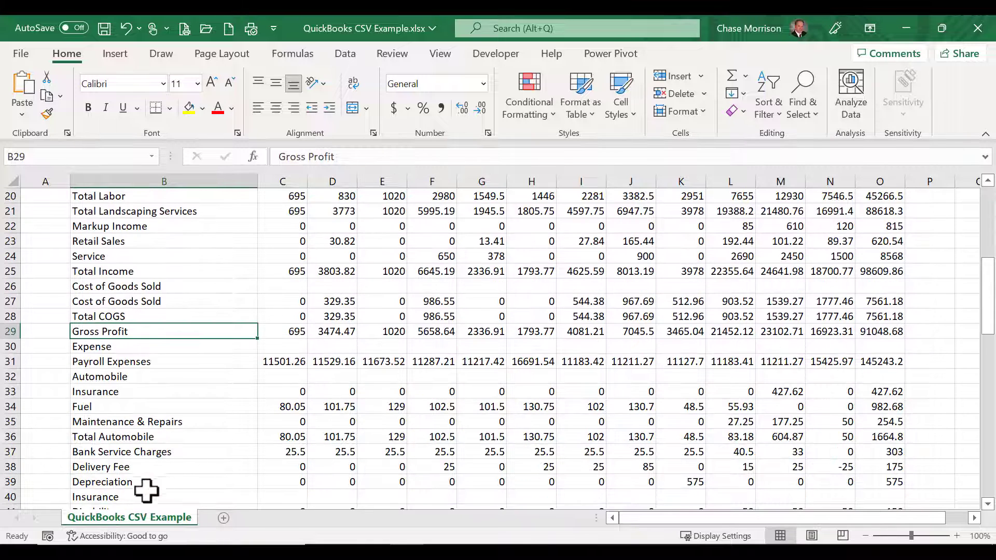
{"action": "left_click", "coordinate": [86, 347]}
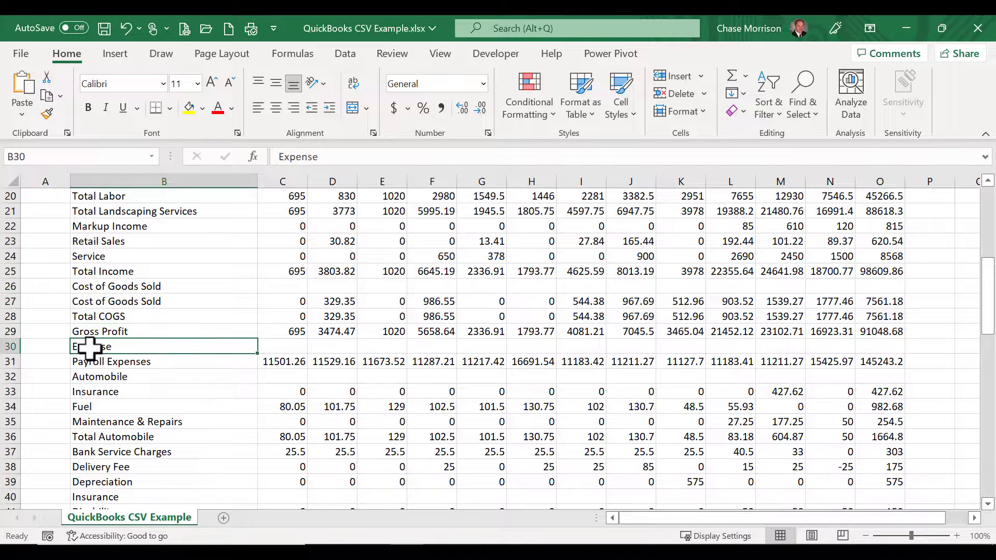
{"action": "left_click_drag", "start_coordinate": [83, 361], "coordinate": [108, 369]}
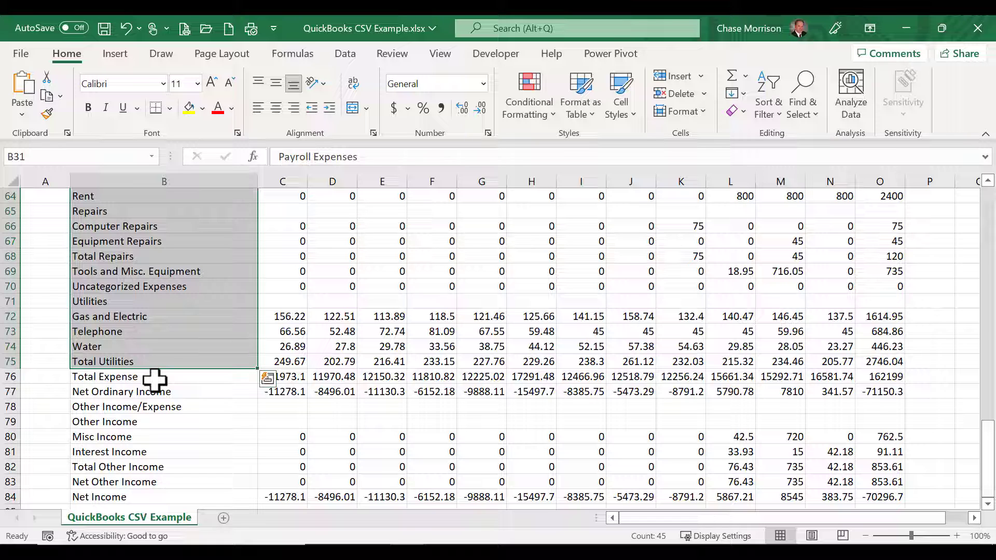
{"action": "left_click", "coordinate": [101, 393]}
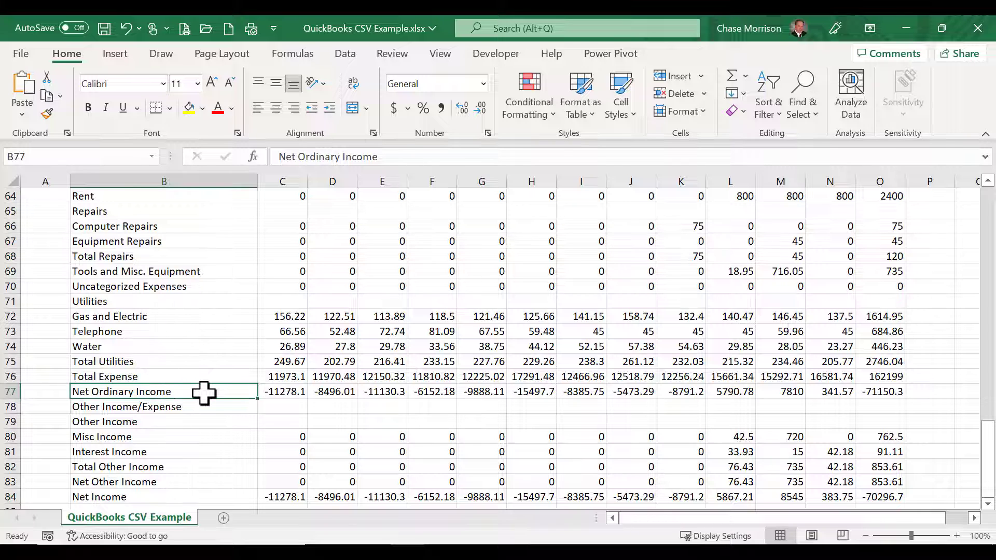
{"action": "left_click", "coordinate": [109, 404]}
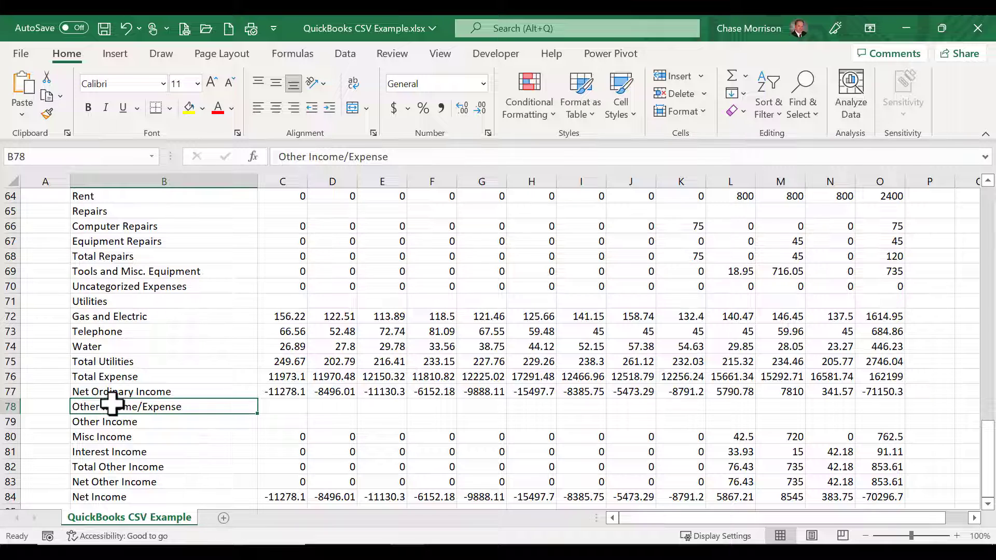
{"action": "left_click_drag", "start_coordinate": [112, 404], "coordinate": [119, 470]}
{"action": "left_click", "coordinate": [120, 494]}
{"action": "scroll", "coordinate": [133, 493], "scroll_direction": "down", "scroll_amount": 1}
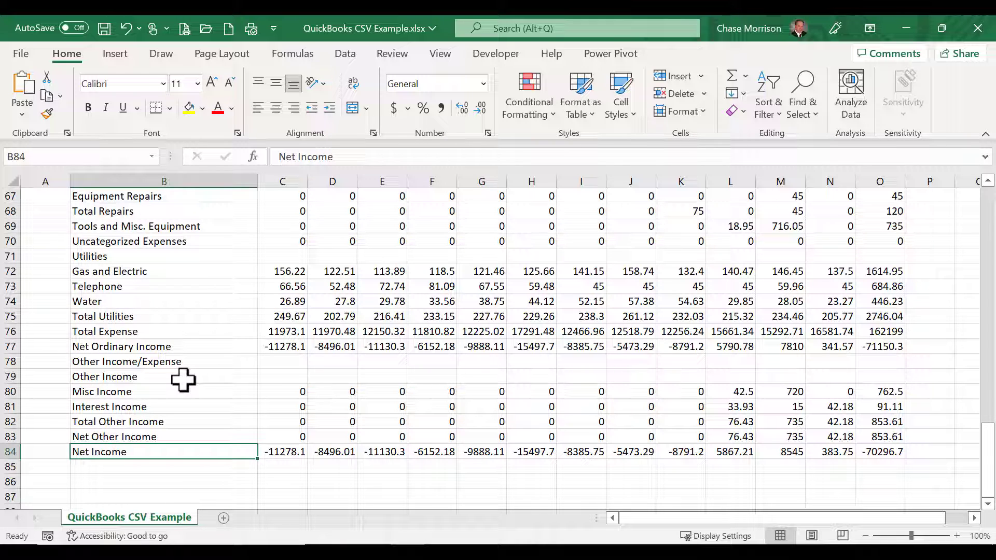
- Examine the number categories and the horizontal and vertical text alignment options in Format Cells for cell A1
{"action": "key", "text": "ctrl+Home"}
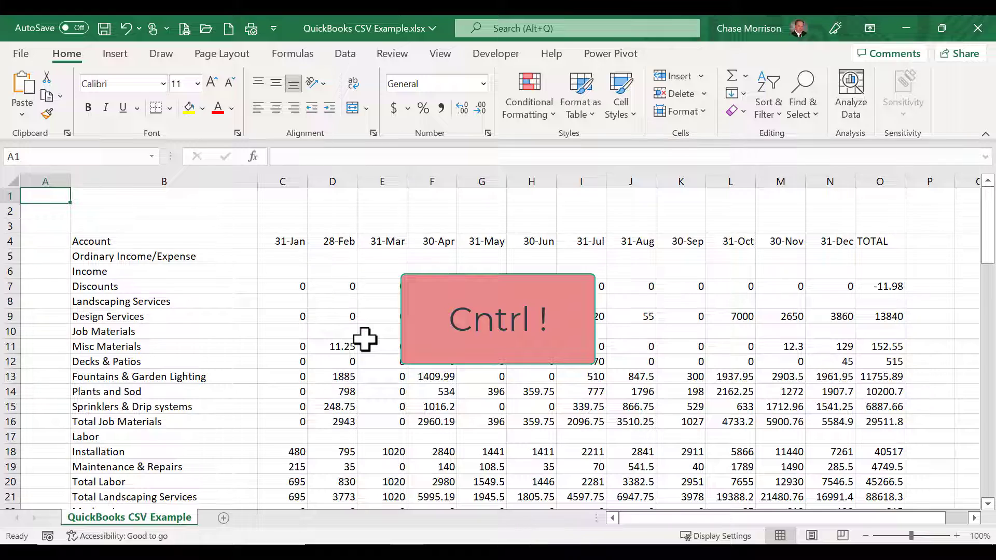
{"action": "key", "text": "ctrl+1"}
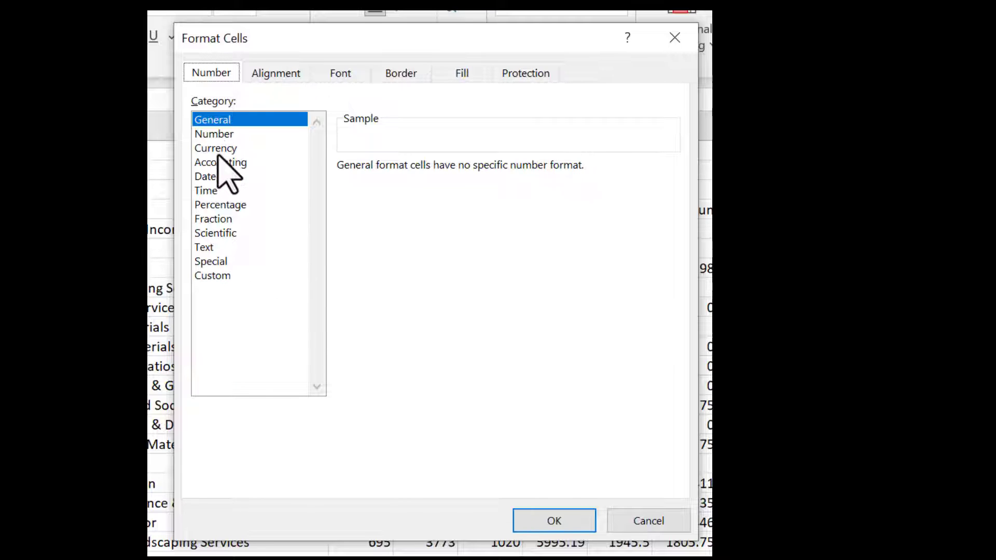
{"action": "left_click", "coordinate": [205, 278]}
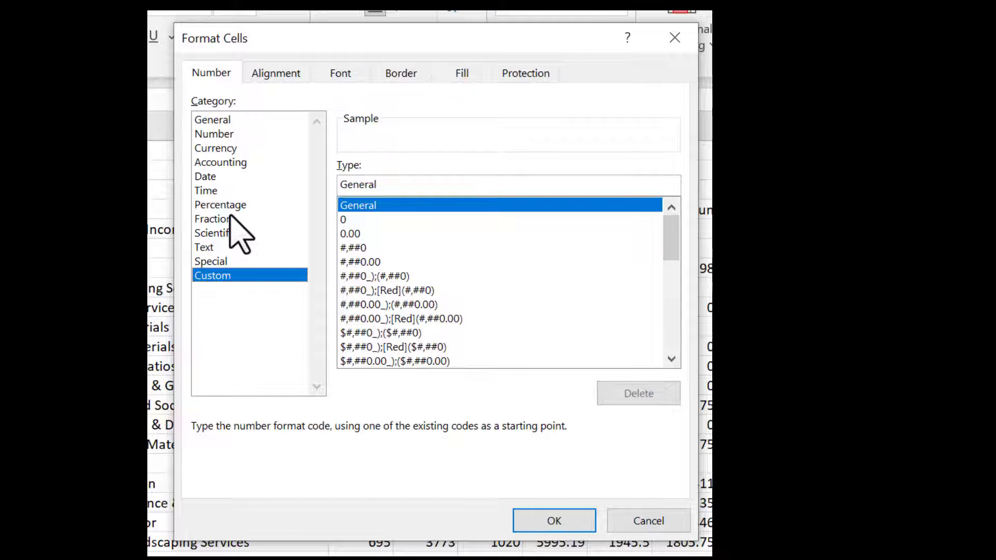
{"action": "left_click", "coordinate": [222, 121]}
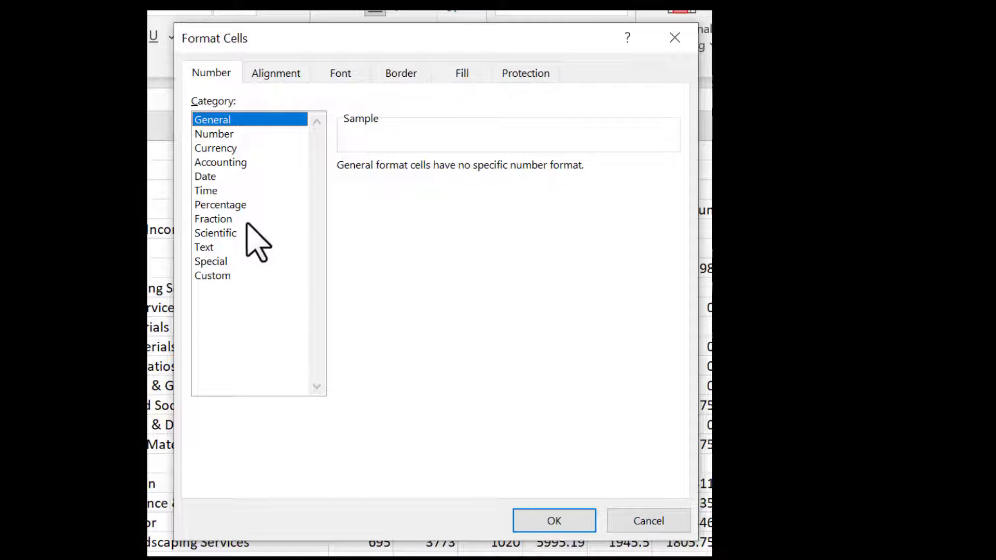
{"action": "left_click", "coordinate": [275, 74]}
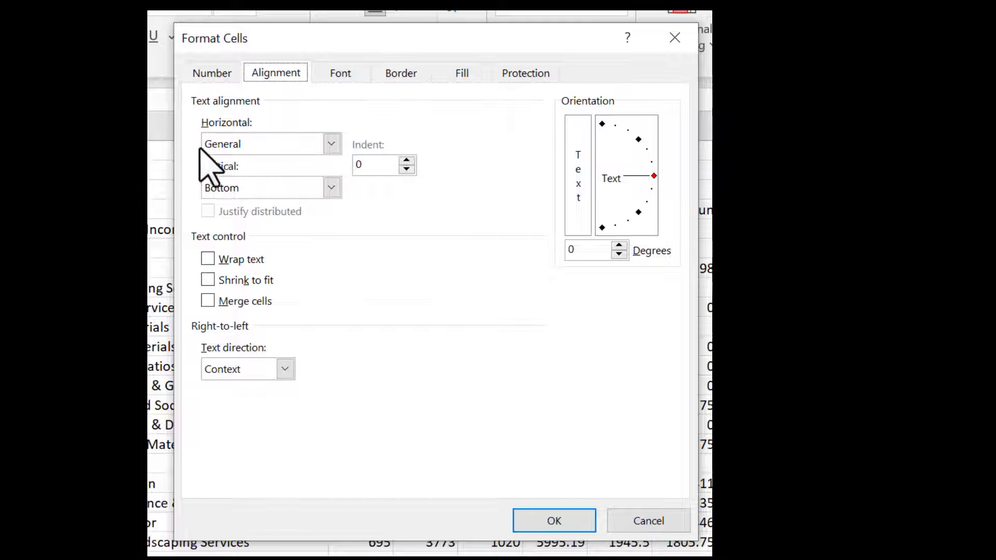
{"action": "left_click", "coordinate": [332, 144]}
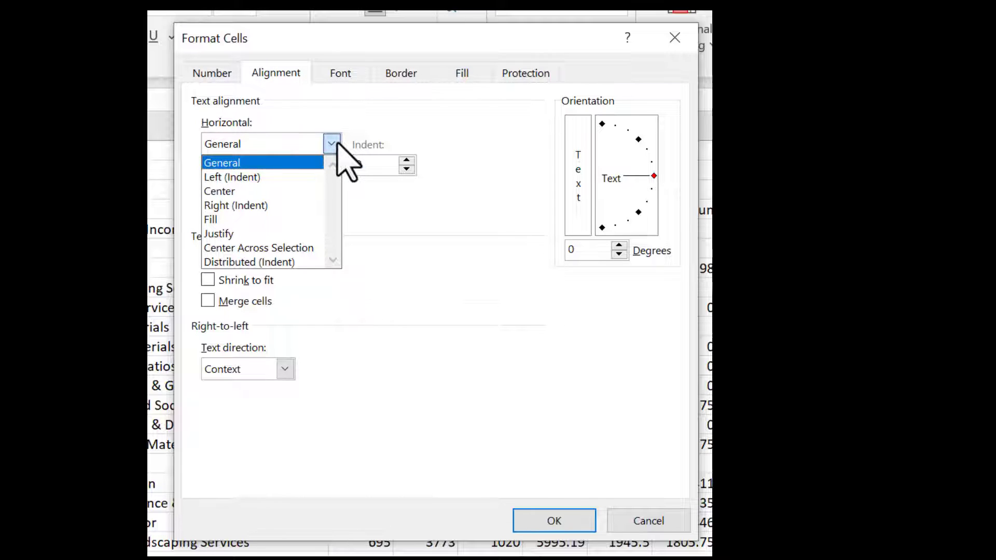
{"action": "left_click", "coordinate": [400, 127]}
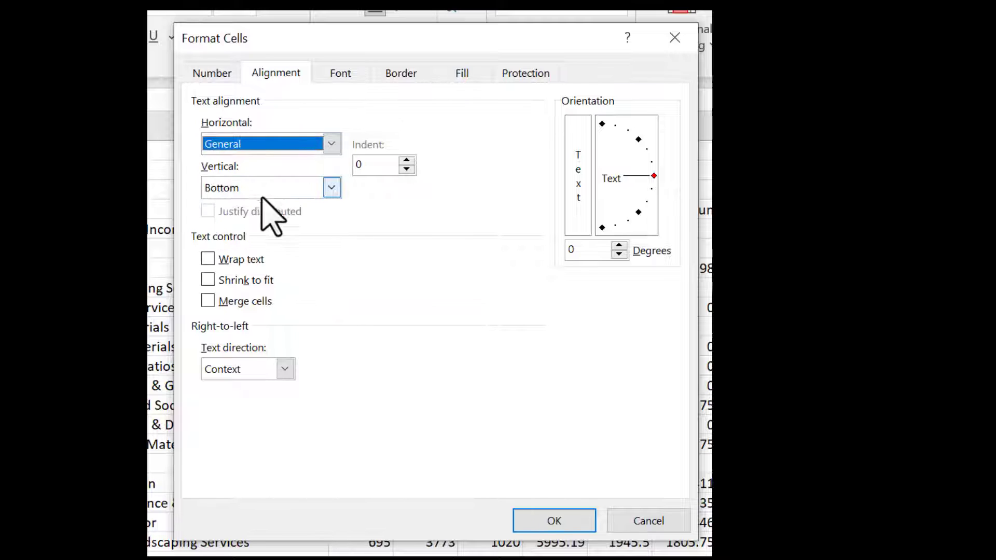
{"action": "left_click", "coordinate": [331, 188]}
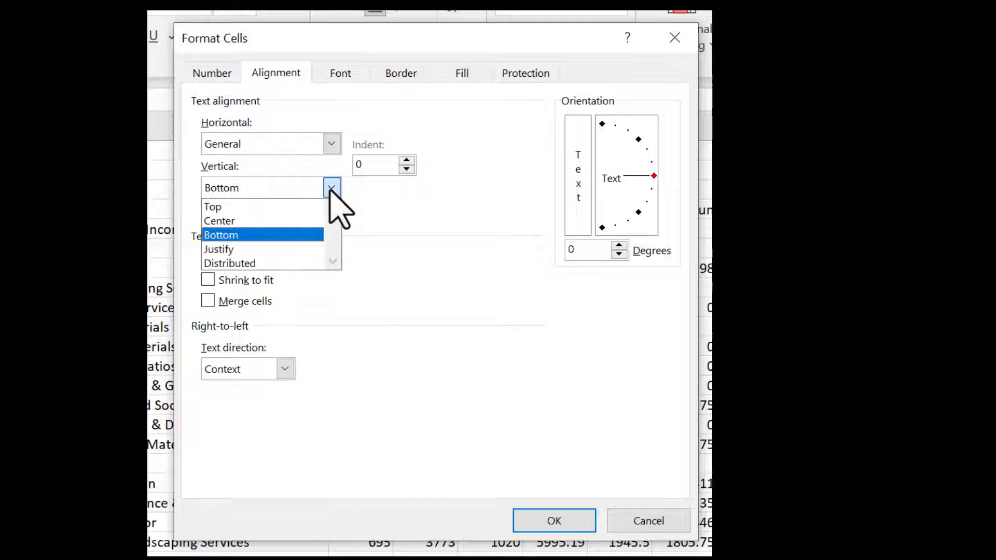
{"action": "left_click", "coordinate": [415, 203]}
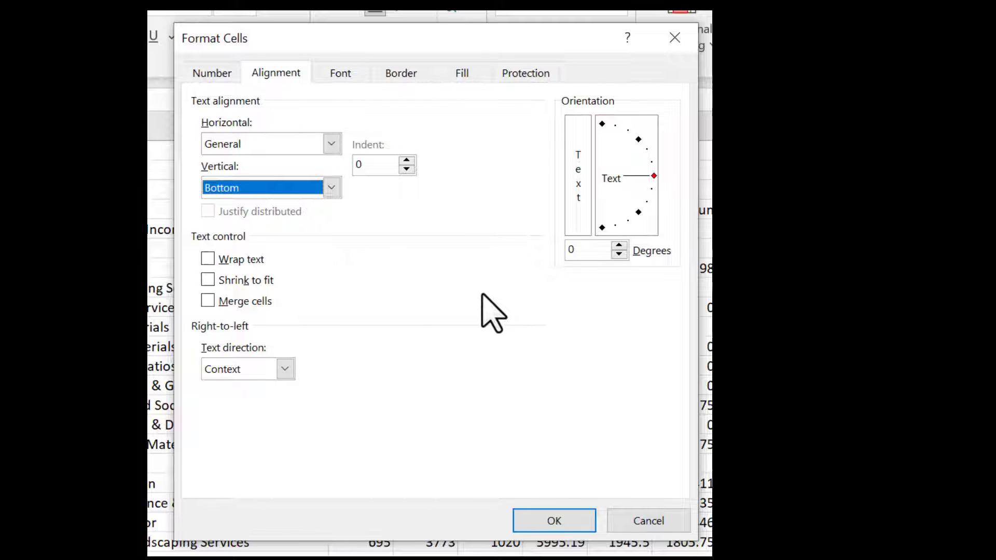
- Examine the font, border, border colour, fill and protection settings in Format Cells, and leave the dialog
{"action": "left_click", "coordinate": [343, 74]}
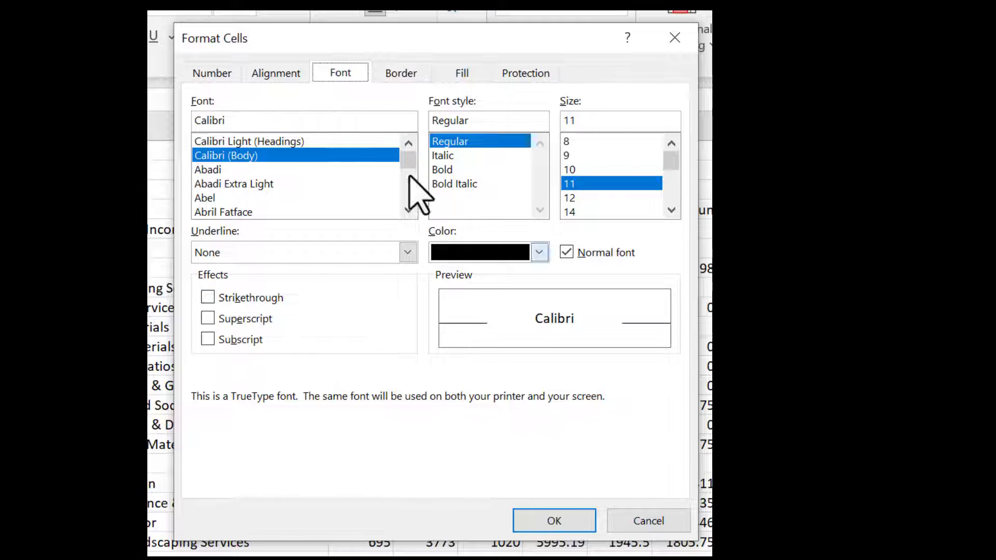
{"action": "left_click", "coordinate": [394, 76]}
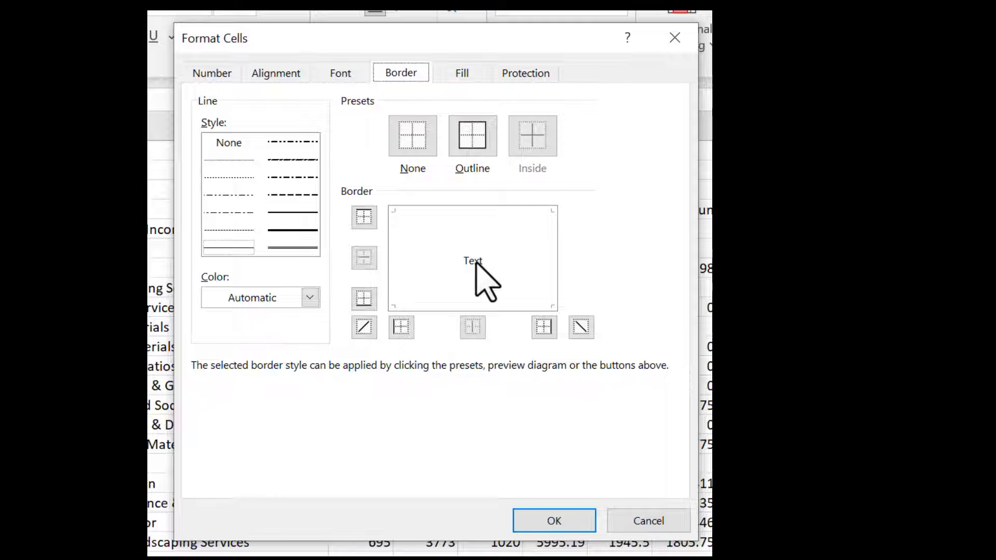
{"action": "left_click", "coordinate": [309, 299]}
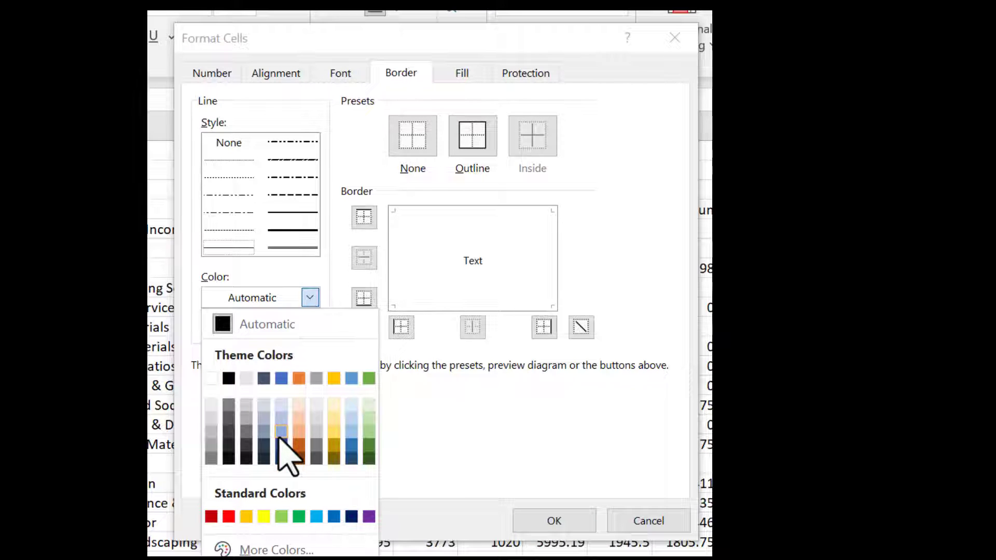
{"action": "left_click", "coordinate": [520, 459]}
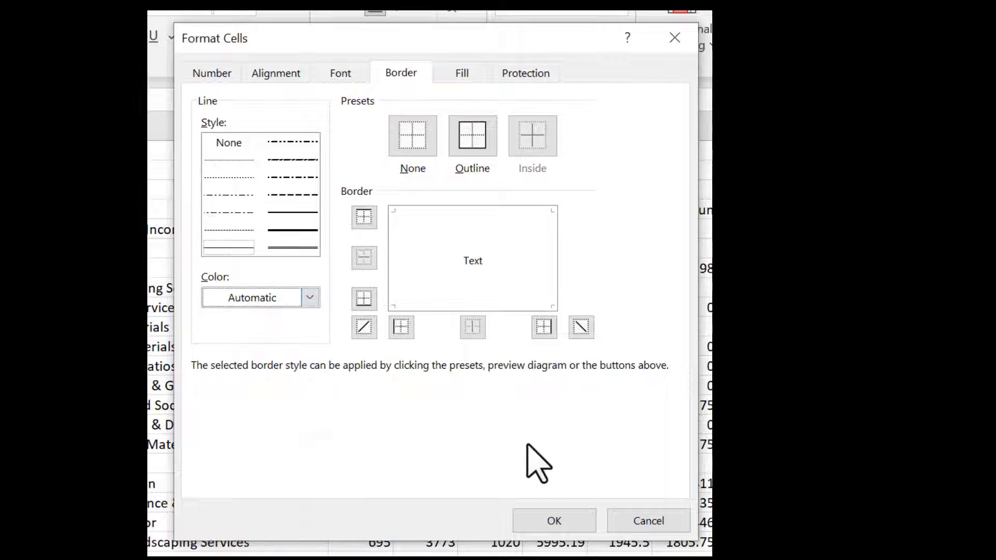
{"action": "left_click", "coordinate": [452, 75]}
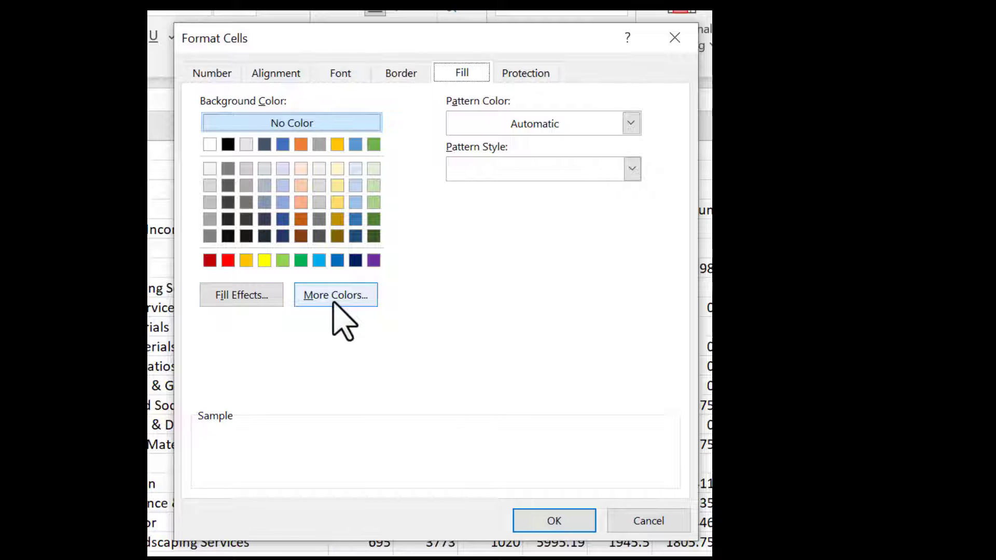
{"action": "left_click", "coordinate": [523, 74]}
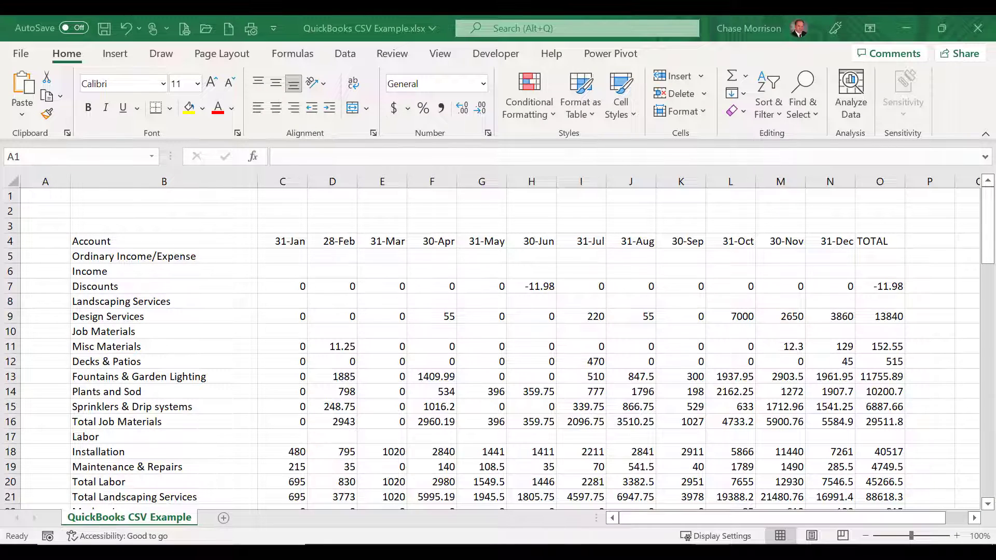
- Enter the report title ACME DISTRIBUTION COMPANY in cell B1
{"action": "left_click", "coordinate": [155, 197]}
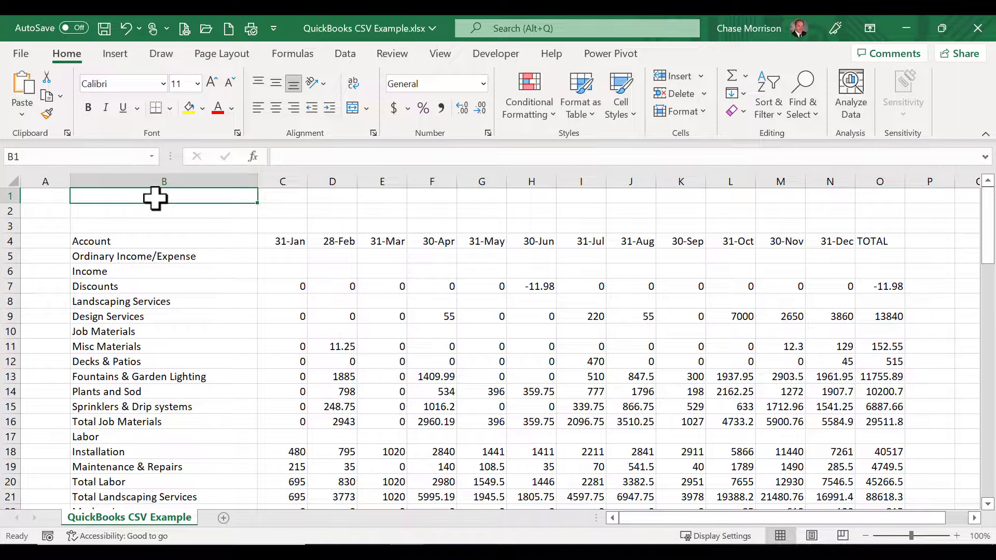
{"action": "type", "text": "ACME DISTR"}
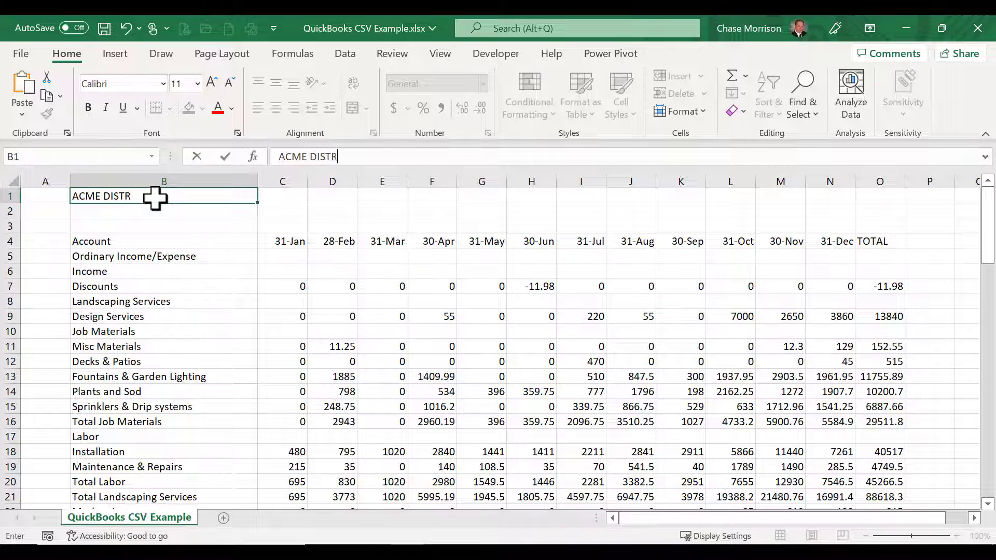
{"action": "type", "text": "IBUTION COMPANY"}
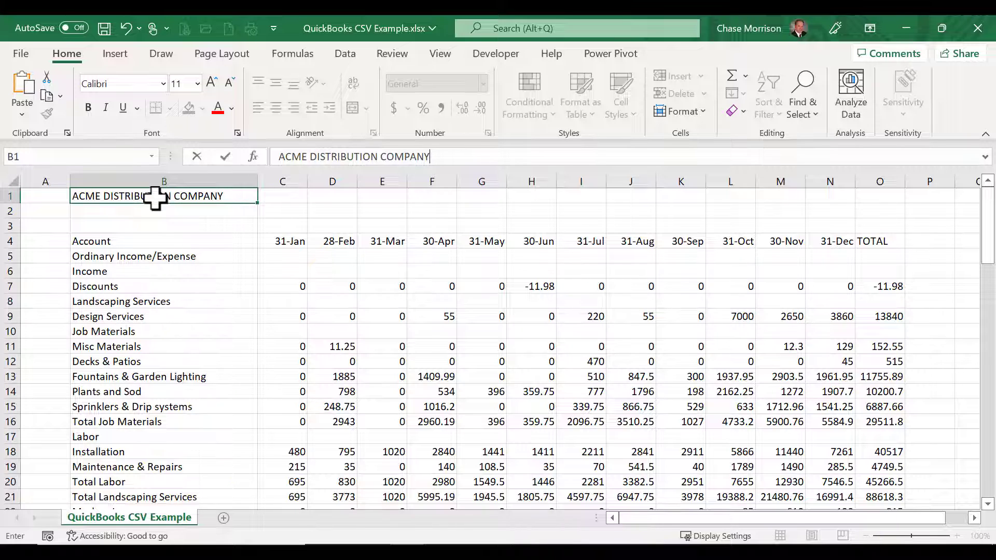
{"action": "key", "text": "Return"}
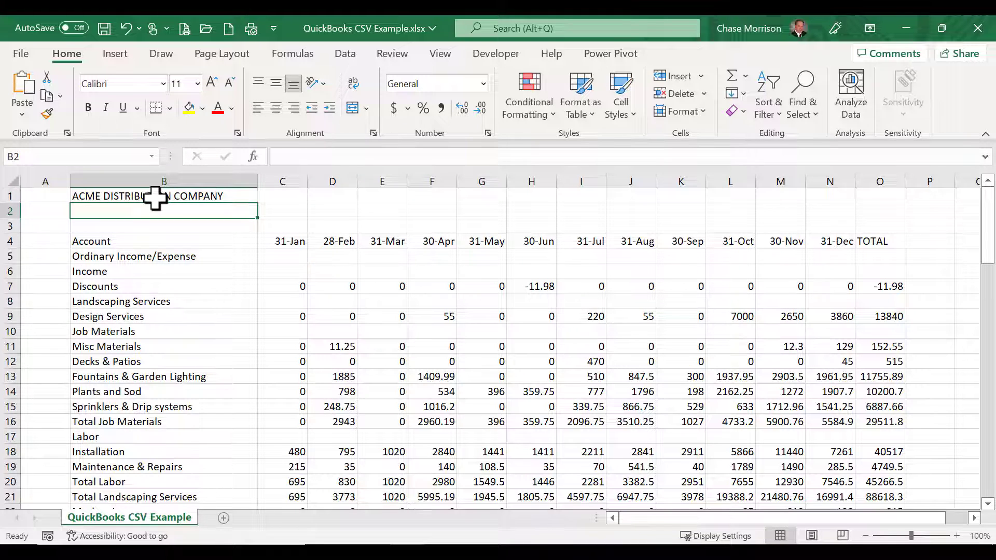
- Enter the subtitle Profit & Loss Statement in cell B2 and the period YE 2022 in cell B3
{"action": "type", "text": "Profit & Loss Statement"}
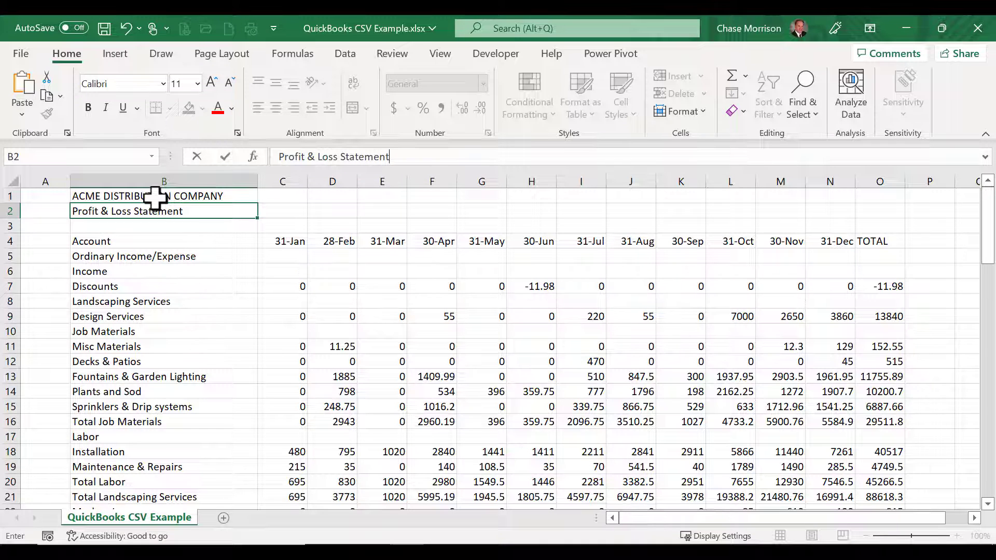
{"action": "key", "text": "Return"}
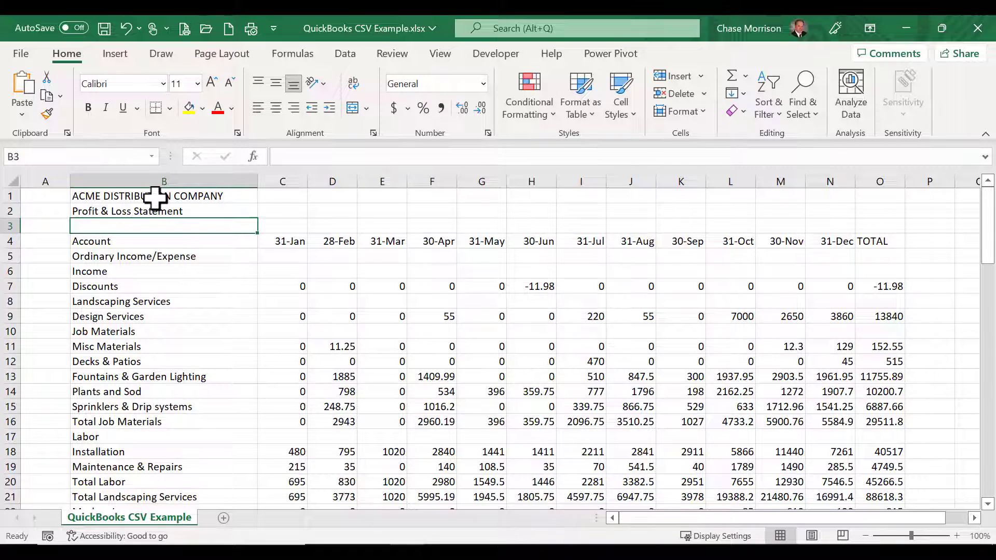
{"action": "type", "text": "YE 2022"}
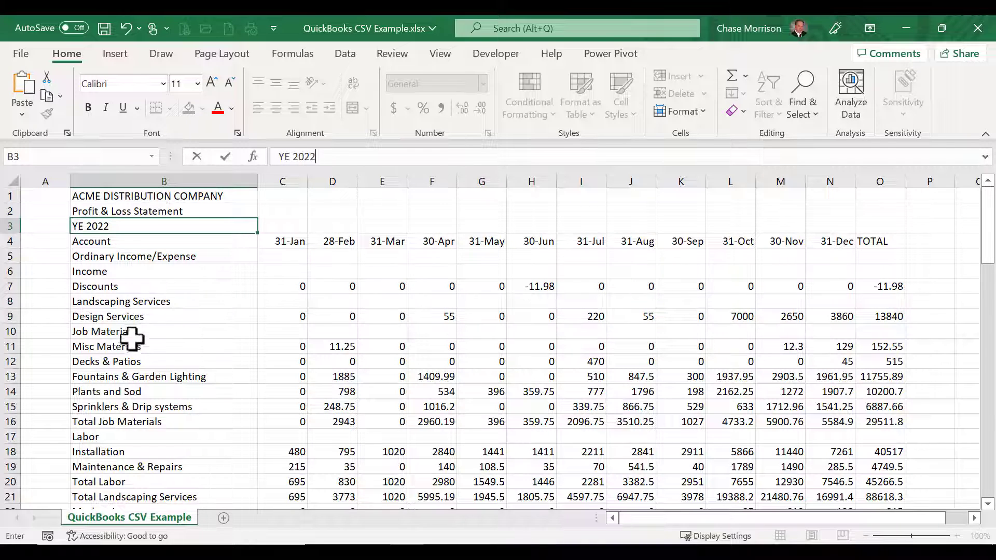
{"action": "left_click", "coordinate": [172, 318]}
- Insert a blank row above the Account and month header row, directly below the YE 2022 line
{"action": "left_click", "coordinate": [5, 241]}
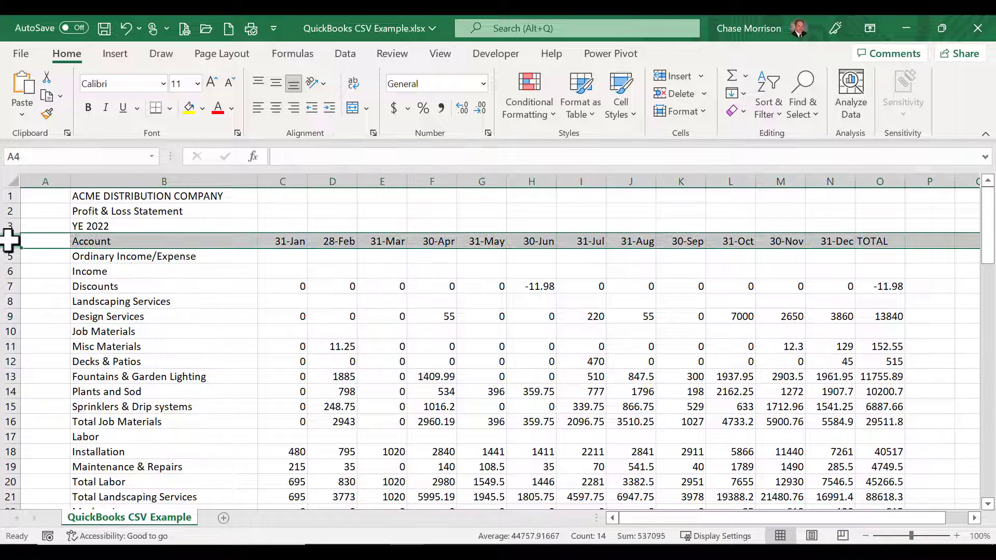
{"action": "right_click", "coordinate": [5, 240]}
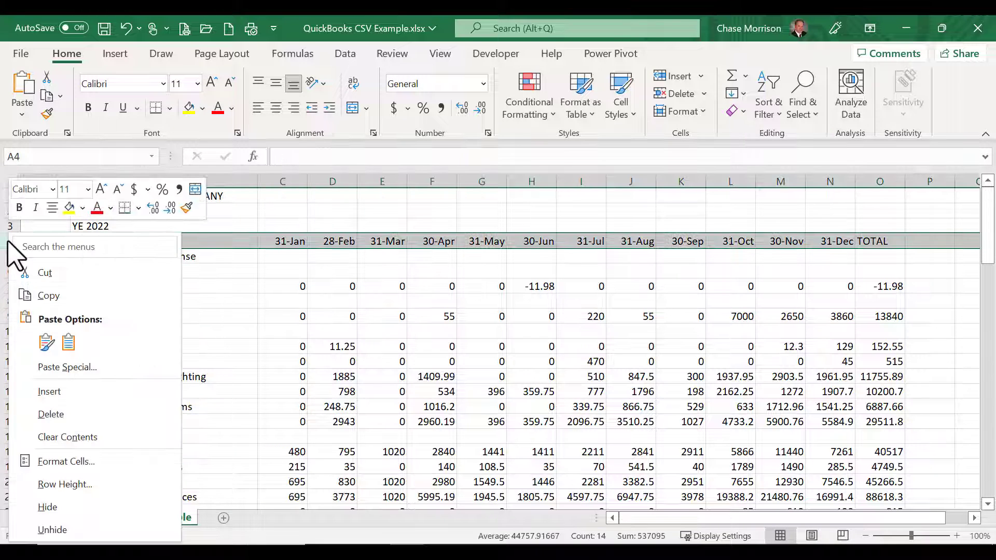
{"action": "left_click", "coordinate": [45, 391]}
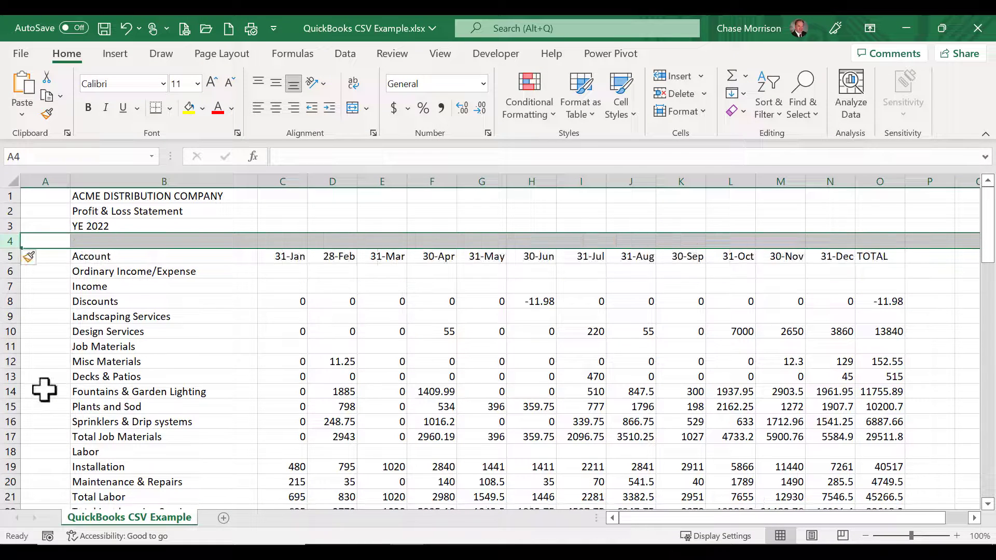
- Increase the font size of the company name in B1 to 16
{"action": "left_click", "coordinate": [129, 196]}
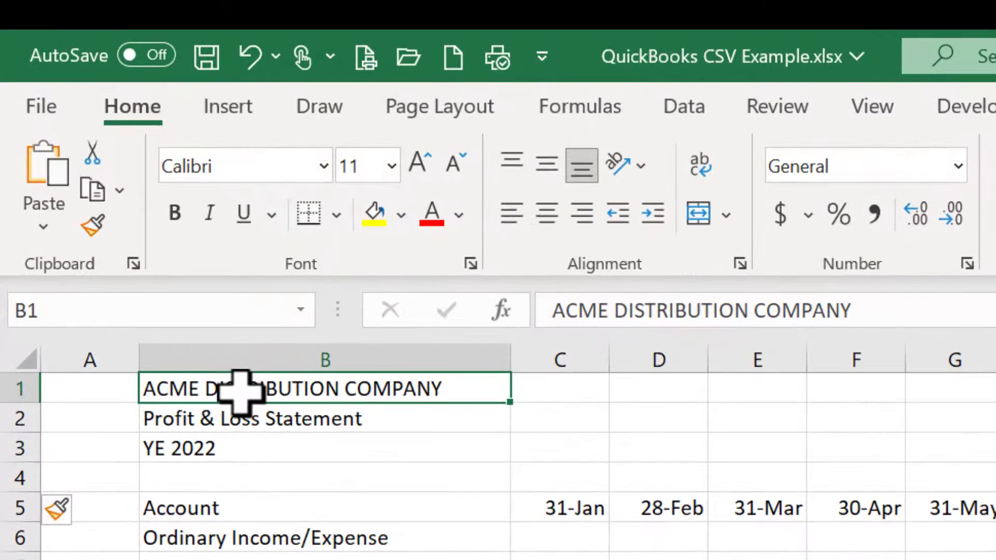
{"action": "left_click", "coordinate": [415, 165]}
{"action": "left_click", "coordinate": [415, 165]}
{"action": "left_click", "coordinate": [418, 165]}
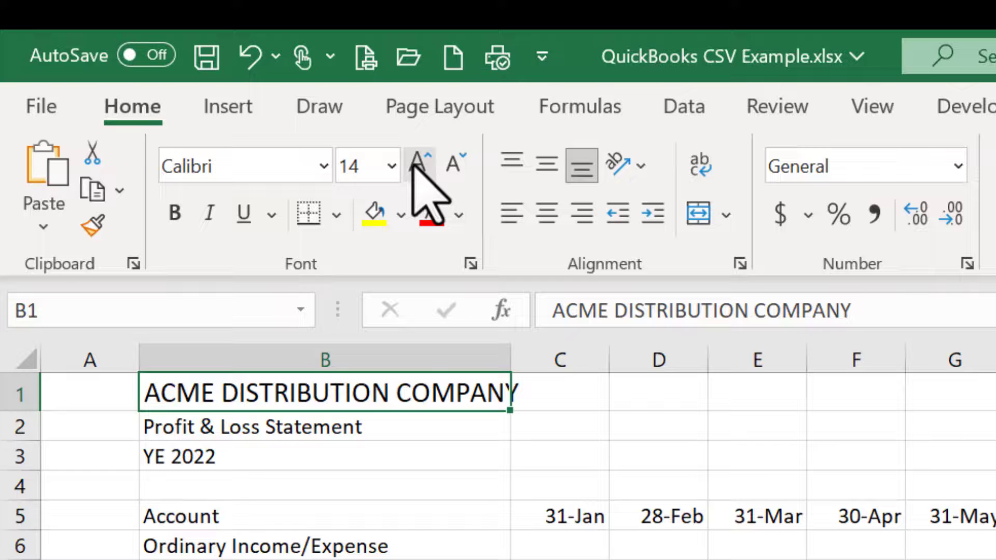
- Italicise the Profit & Loss Statement subtitle in B2 and increase its font size to 14
{"action": "left_click", "coordinate": [220, 438]}
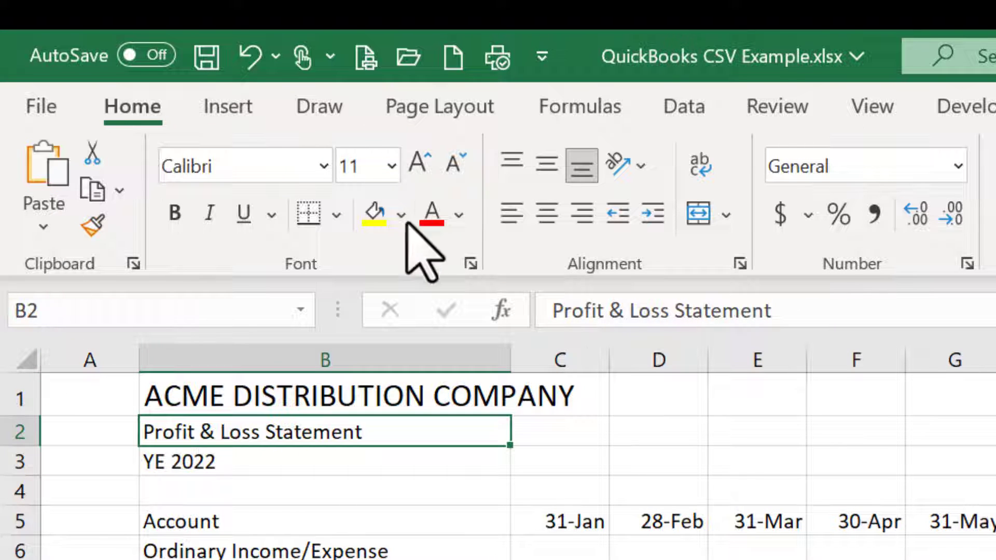
{"action": "left_click", "coordinate": [209, 213]}
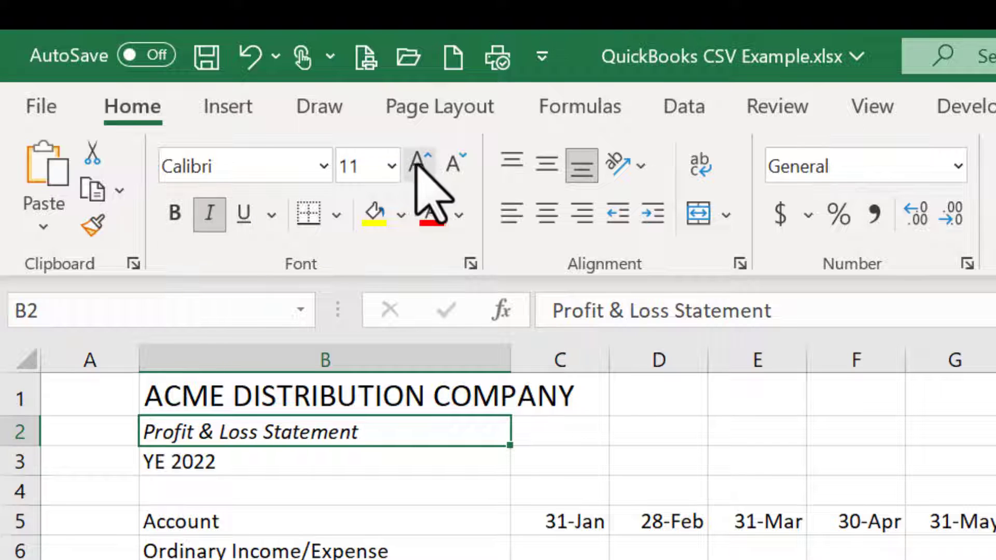
{"action": "left_click", "coordinate": [417, 164]}
{"action": "left_click", "coordinate": [418, 164]}
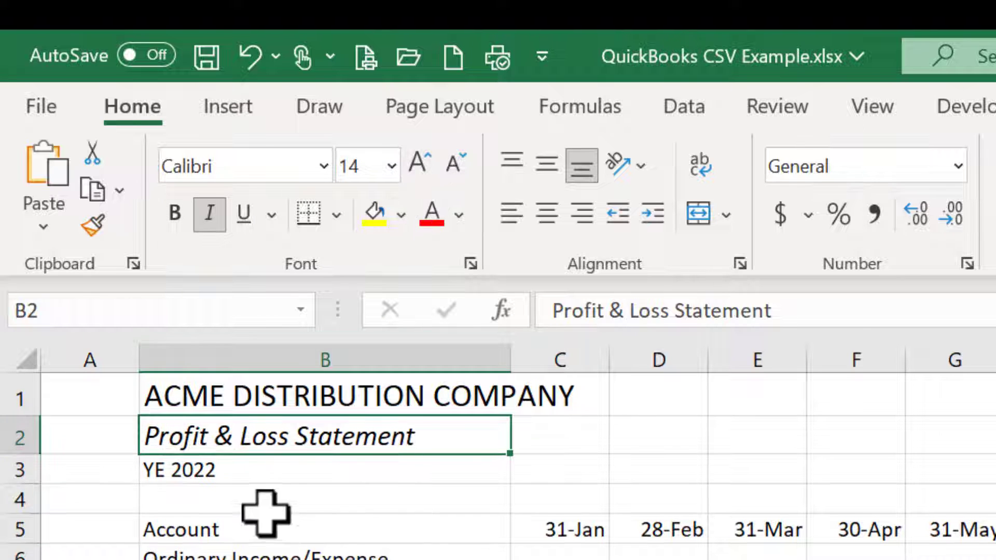
- Increase the font size of the YE 2022 line in B3 to 14
{"action": "left_click", "coordinate": [225, 470]}
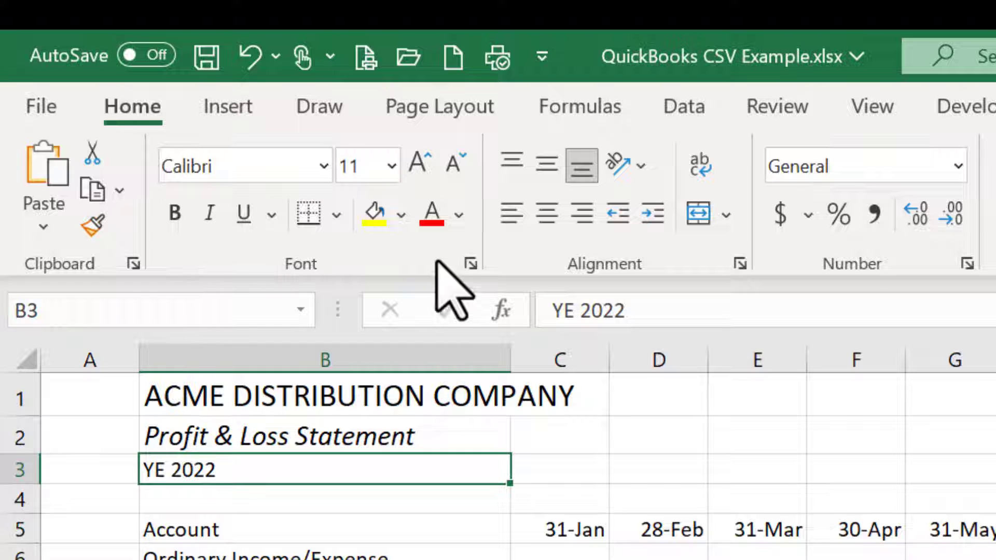
{"action": "left_click", "coordinate": [418, 164]}
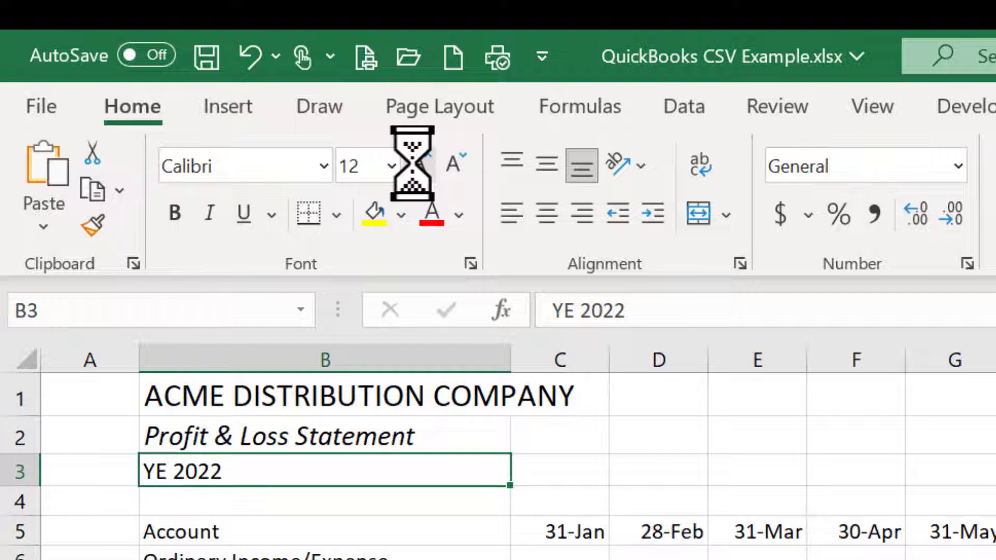
{"action": "left_click", "coordinate": [418, 164]}
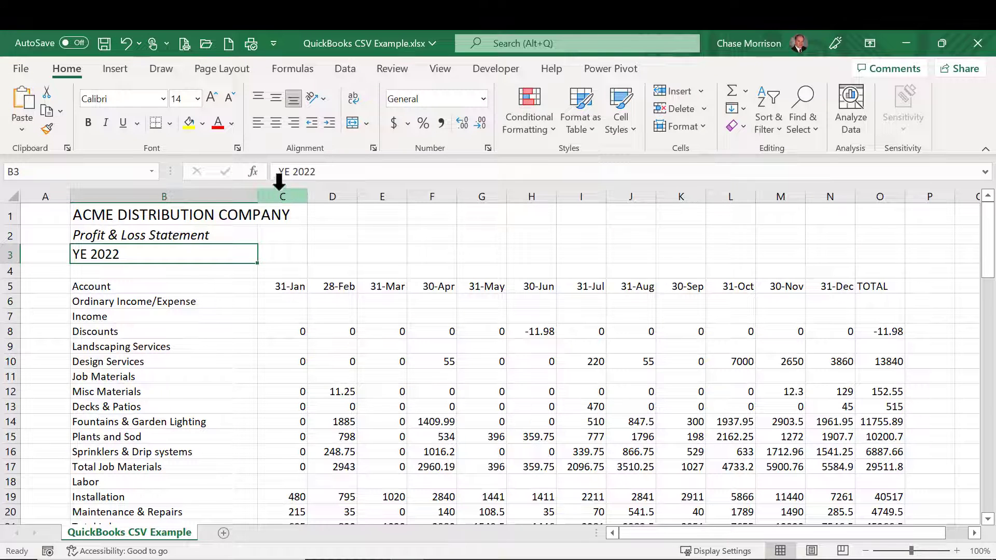
- Examine the Format Cells font settings for B3 and the alignment settings for B6, cancelling the dialog each time
{"action": "left_click", "coordinate": [237, 149]}
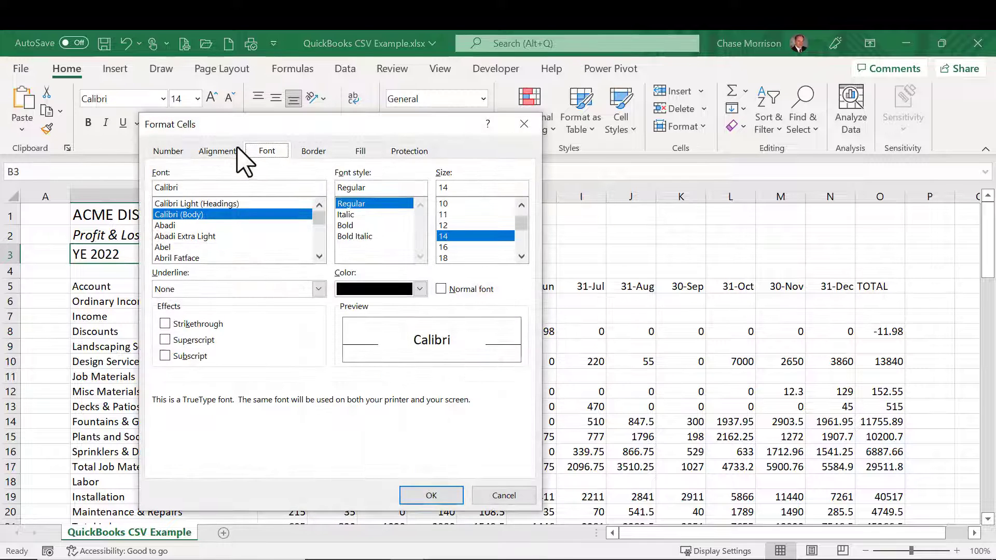
{"action": "left_click_drag", "start_coordinate": [232, 123], "coordinate": [500, 97]}
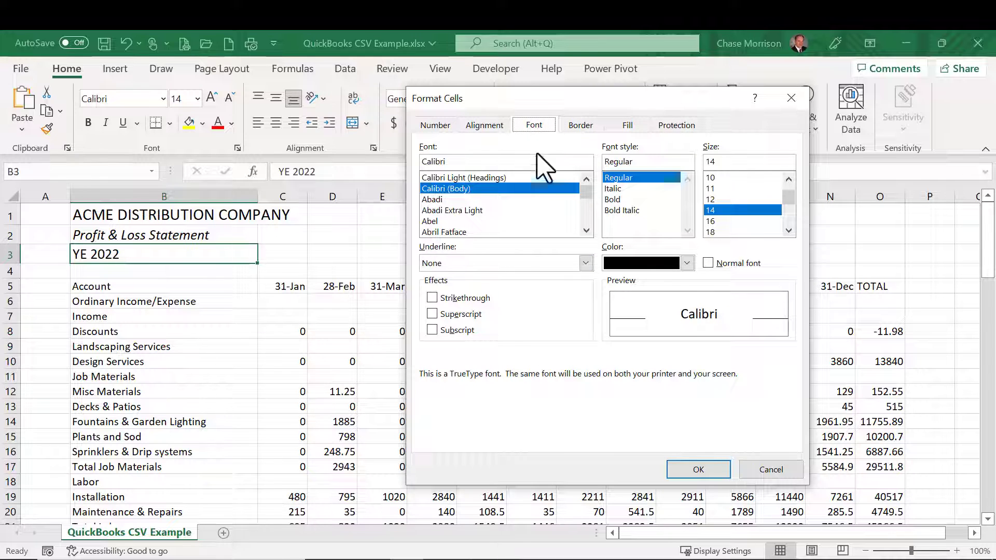
{"action": "left_click", "coordinate": [771, 470]}
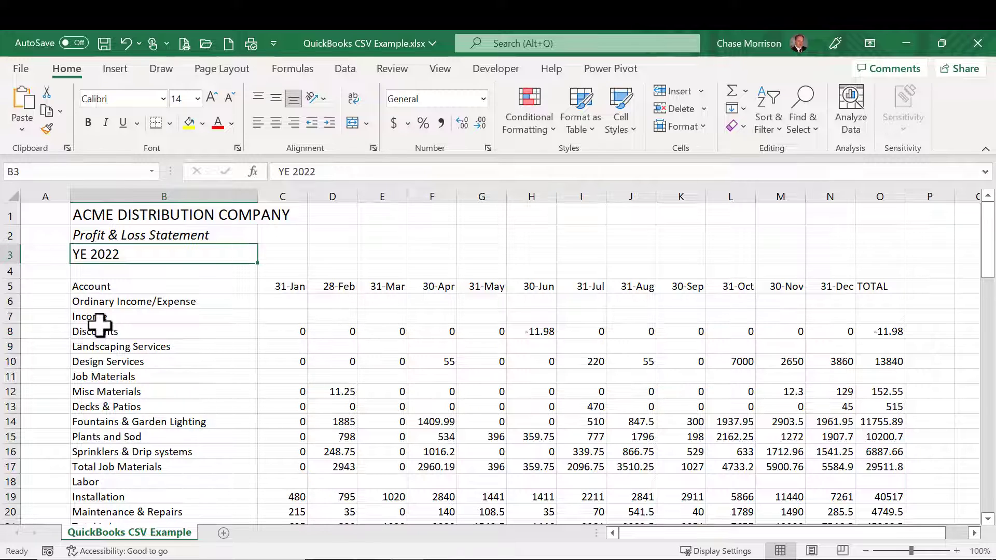
{"action": "left_click", "coordinate": [103, 298]}
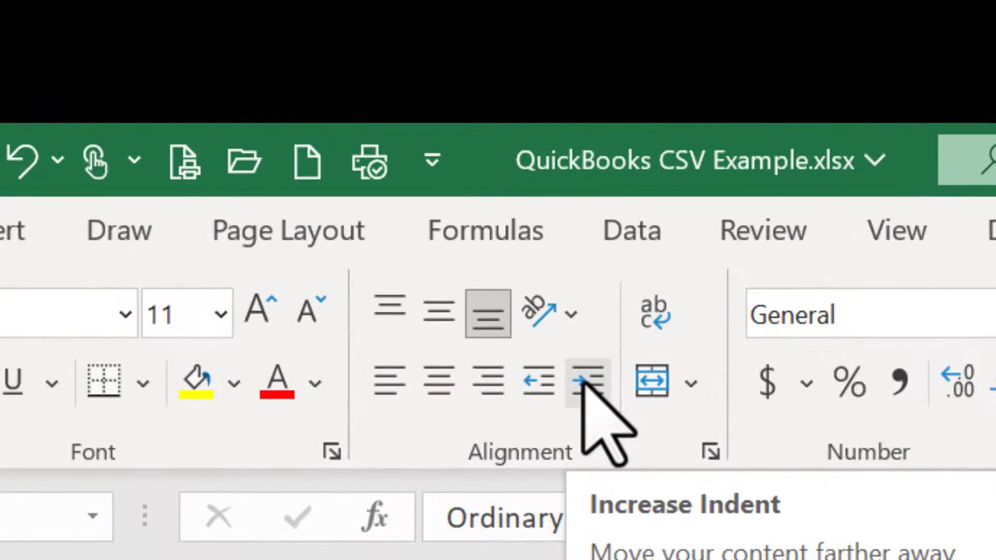
{"action": "left_click", "coordinate": [712, 452]}
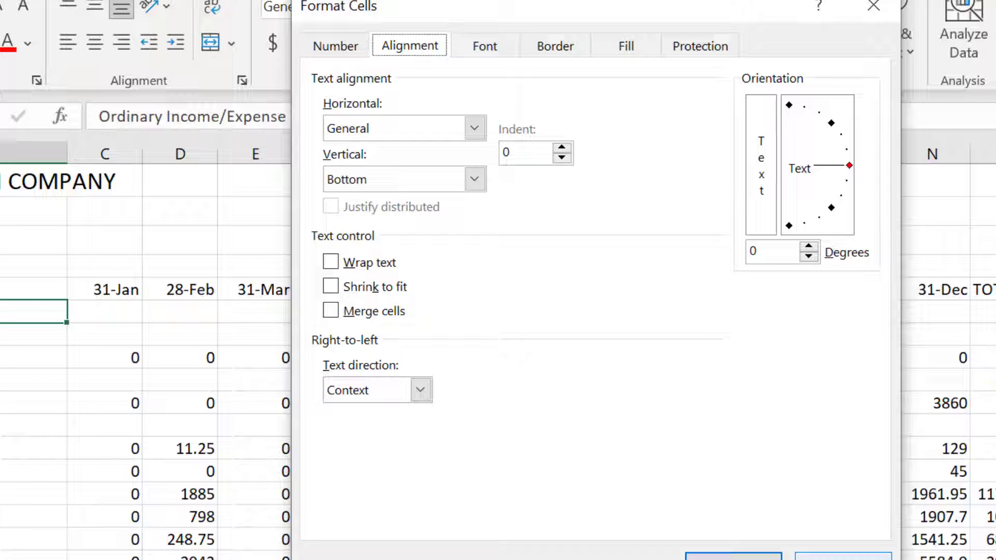
{"action": "left_click", "coordinate": [843, 557]}
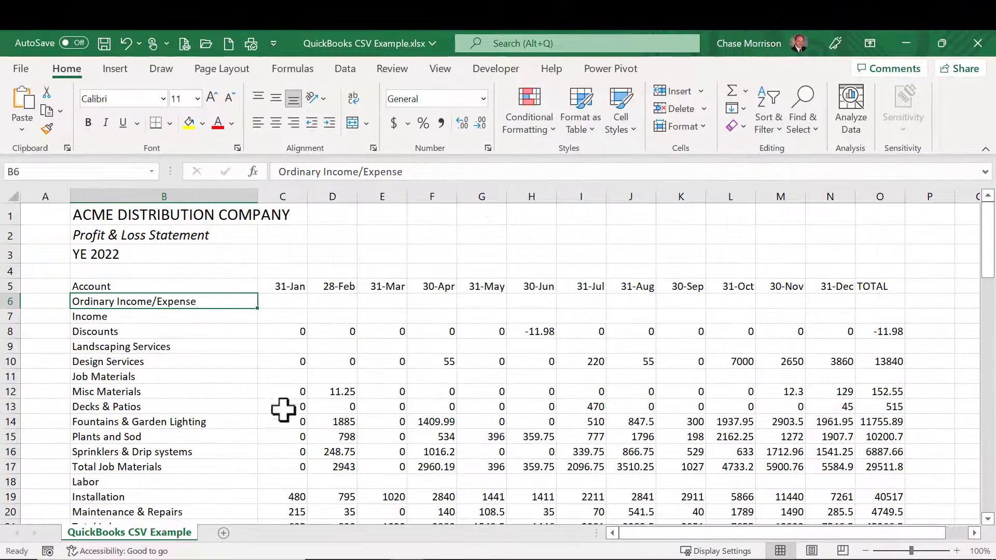
- Indent the account names from Income to Net Other Income, B7:B84, by one level
{"action": "left_click", "coordinate": [119, 312]}
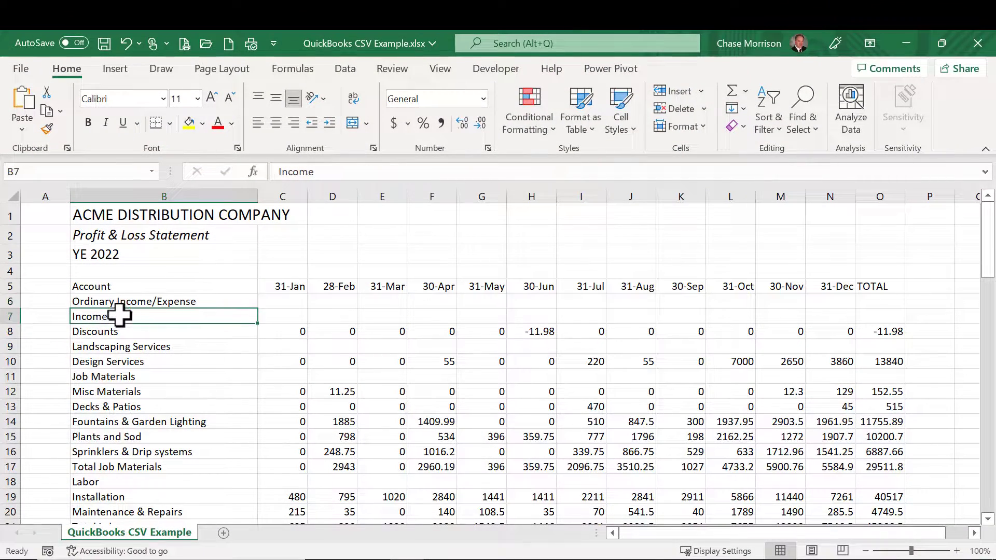
{"action": "left_click_drag", "start_coordinate": [120, 315], "coordinate": [132, 477]}
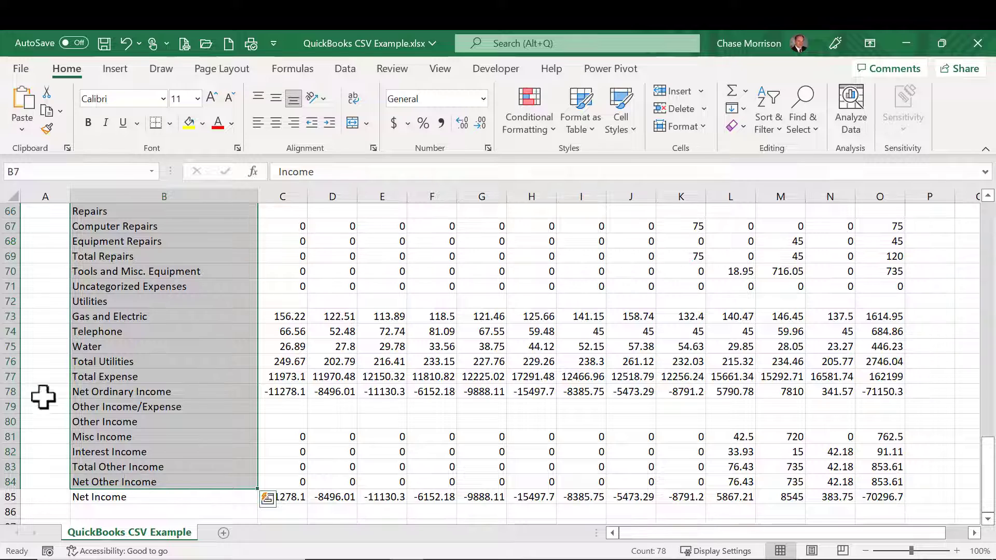
{"action": "left_click", "coordinate": [329, 123]}
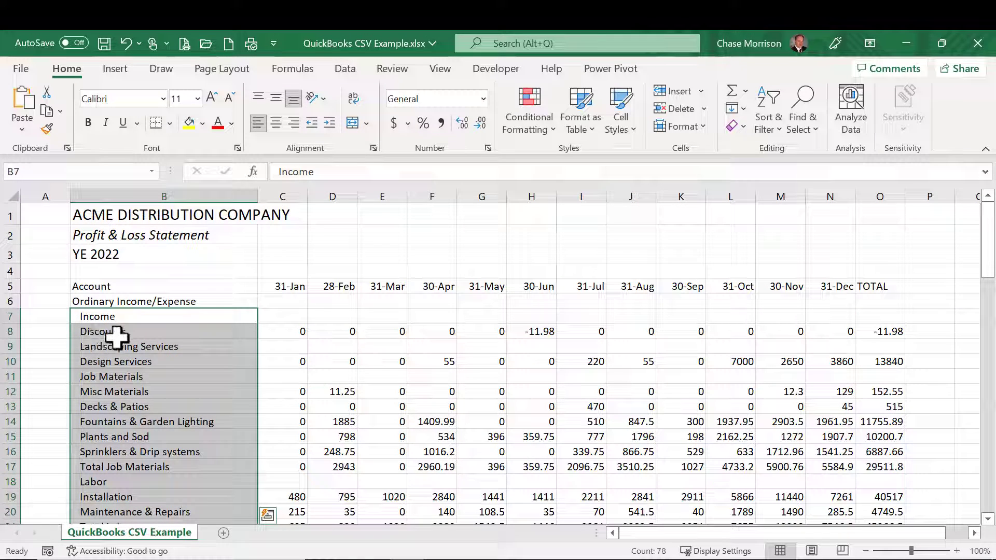
{"action": "left_click", "coordinate": [85, 305]}
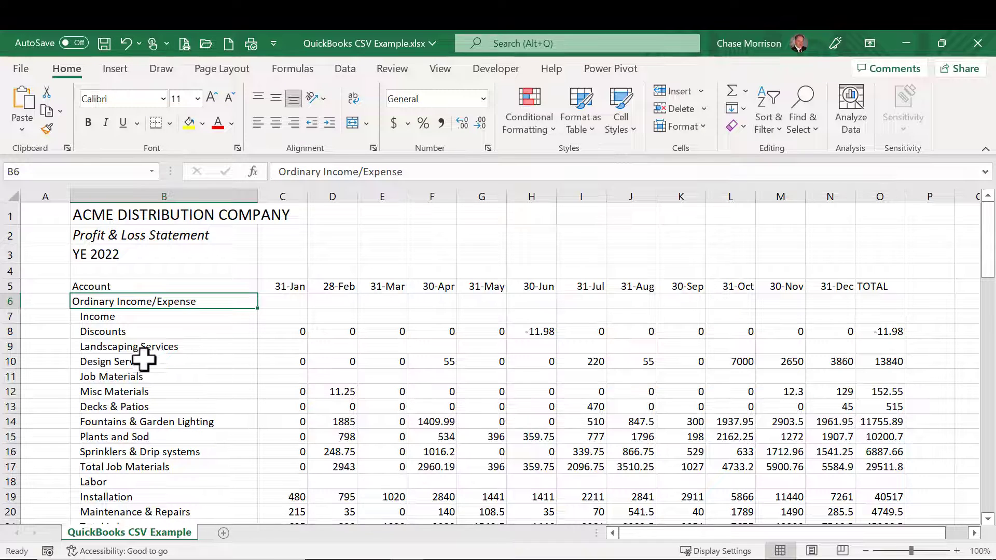
{"action": "left_click", "coordinate": [93, 313]}
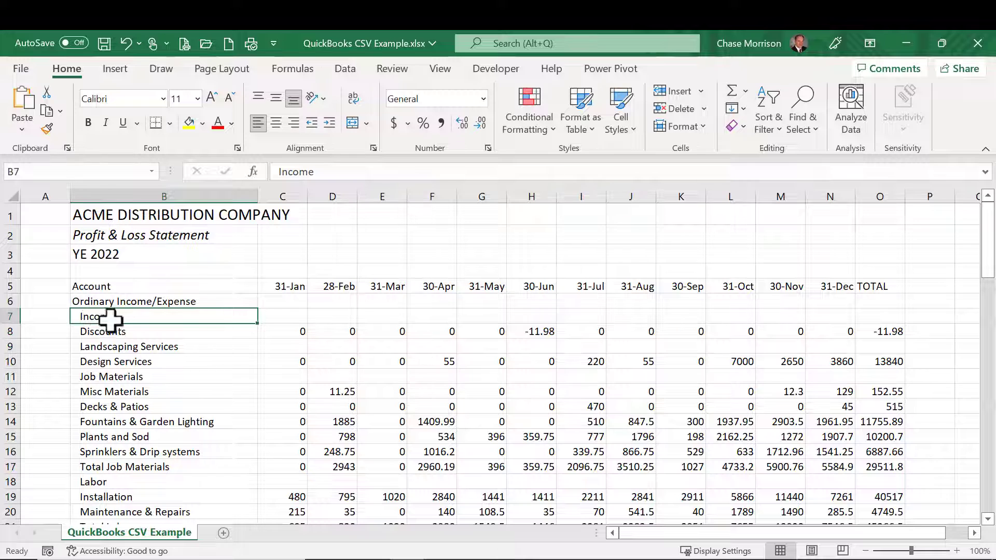
{"action": "left_click_drag", "start_coordinate": [280, 315], "coordinate": [386, 319]}
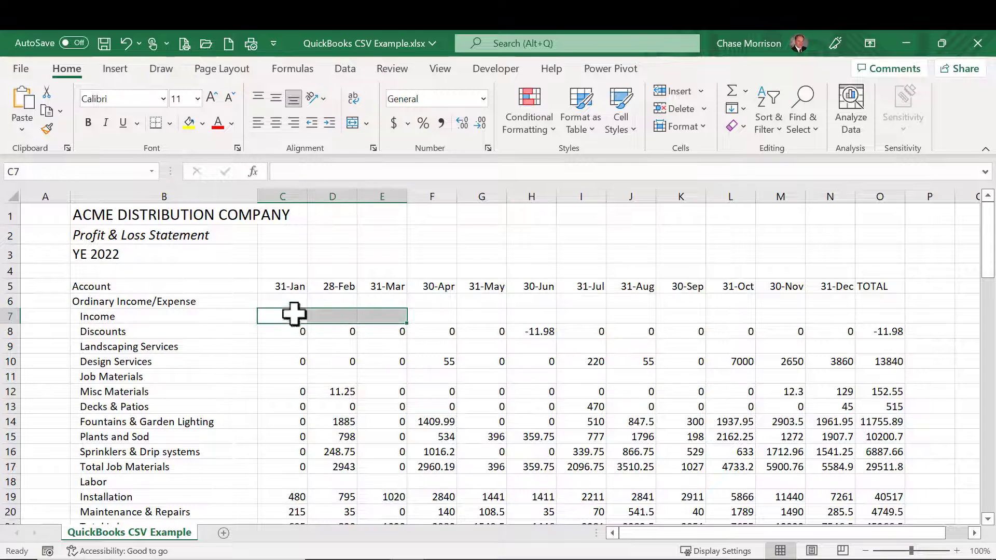
{"action": "left_click", "coordinate": [106, 318]}
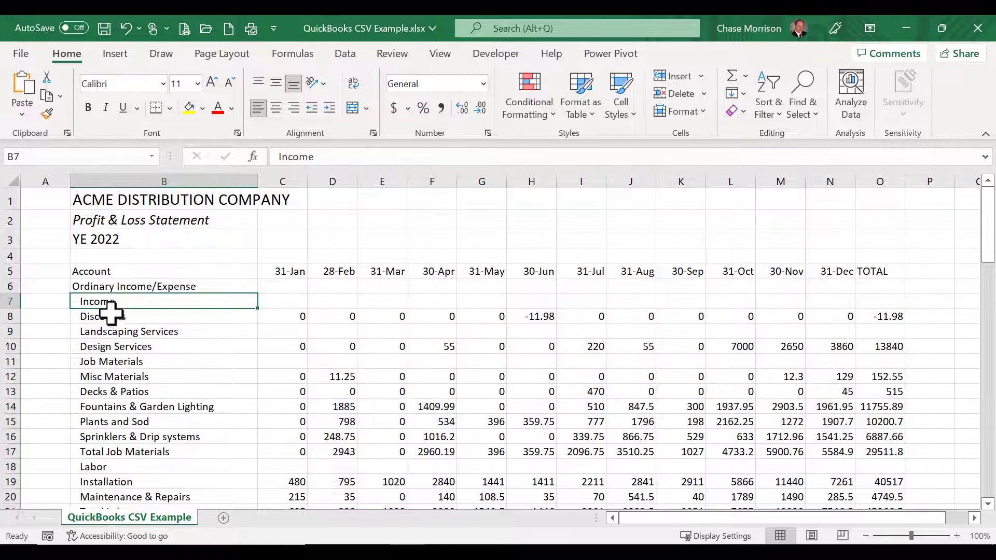
- Indent Discounts in B8 and the accounts from Design Services to Sprinkler & Drip systems, B10:B16, one more level
{"action": "left_click", "coordinate": [110, 331]}
{"action": "left_click", "coordinate": [329, 122]}
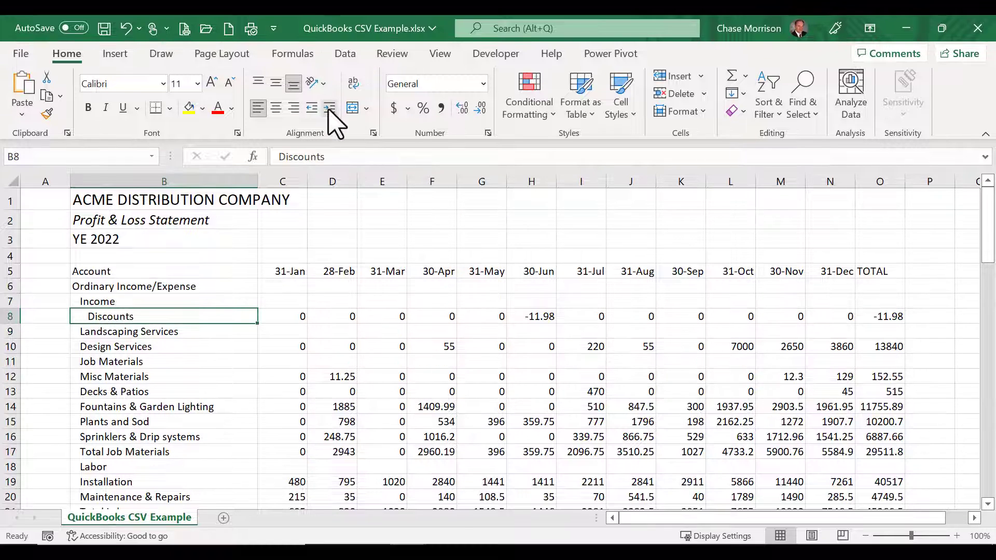
{"action": "left_click_drag", "start_coordinate": [125, 362], "coordinate": [152, 437]}
{"action": "left_click", "coordinate": [329, 108]}
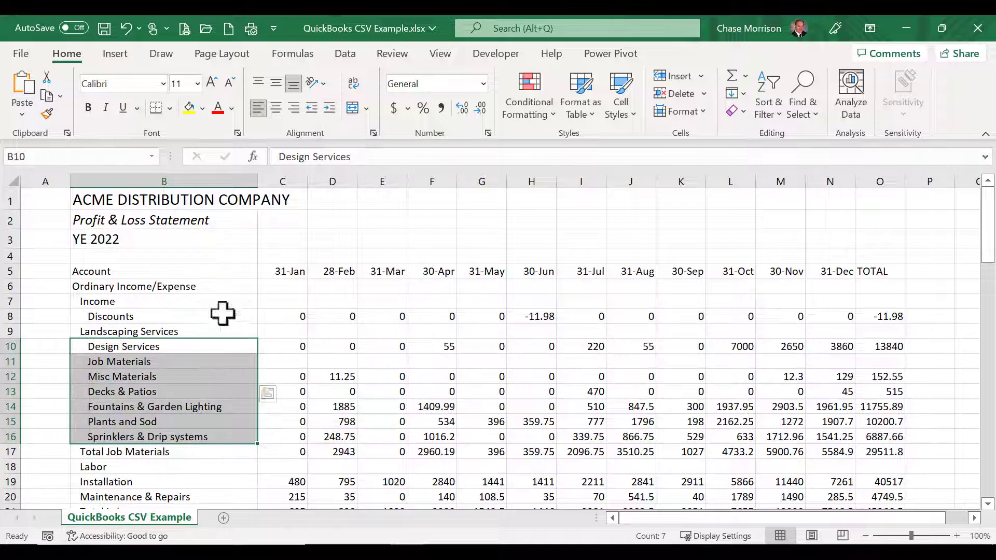
- Indent the labor accounts Installation and Maintenance & Repairs in B19:B20 one more level
{"action": "left_click", "coordinate": [125, 452]}
{"action": "scroll", "coordinate": [118, 418], "scroll_direction": "down", "scroll_amount": 1}
{"action": "scroll", "coordinate": [100, 352], "scroll_direction": "down", "scroll_amount": 1}
{"action": "left_click_drag", "start_coordinate": [104, 377], "coordinate": [130, 391]}
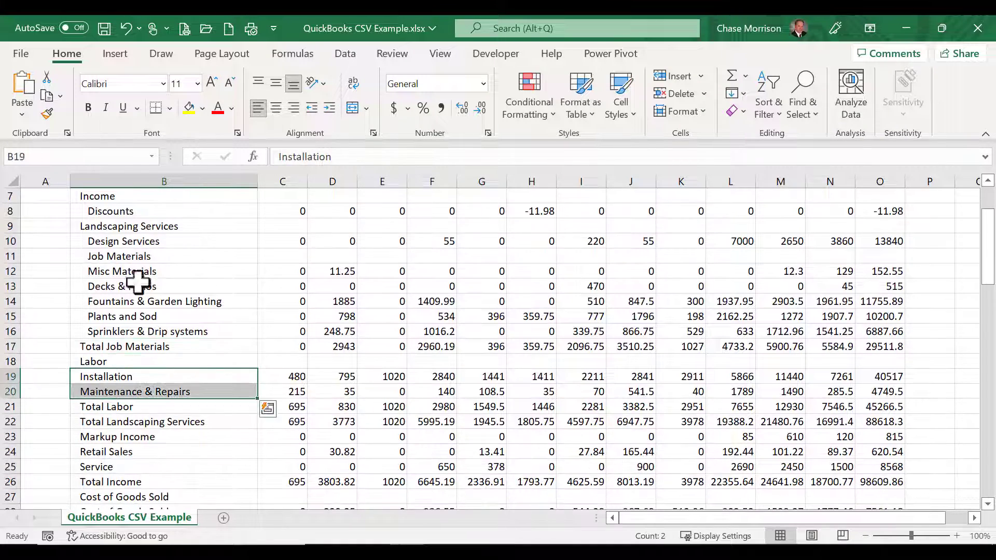
{"action": "left_click", "coordinate": [329, 107]}
- Indent Markup Income, Retail Sales and Service in B23:B25, and the Cost of Goods Sold account in B28, one more level
{"action": "scroll", "coordinate": [225, 367], "scroll_direction": "down", "scroll_amount": 2}
{"action": "left_click_drag", "start_coordinate": [138, 346], "coordinate": [129, 378]}
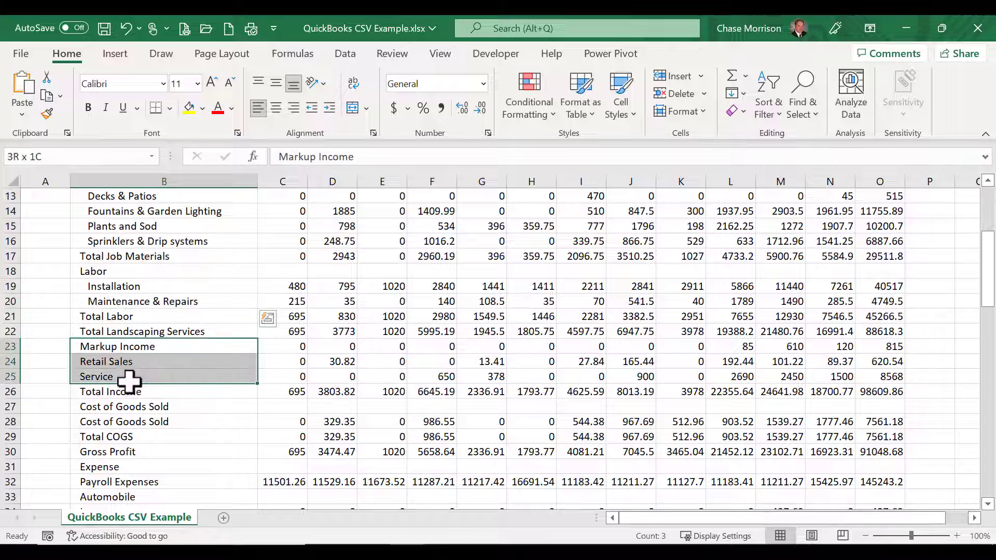
{"action": "left_click", "coordinate": [330, 108]}
{"action": "scroll", "coordinate": [230, 371], "scroll_direction": "down", "scroll_amount": 1}
{"action": "left_click", "coordinate": [163, 380]}
{"action": "left_click", "coordinate": [329, 108]}
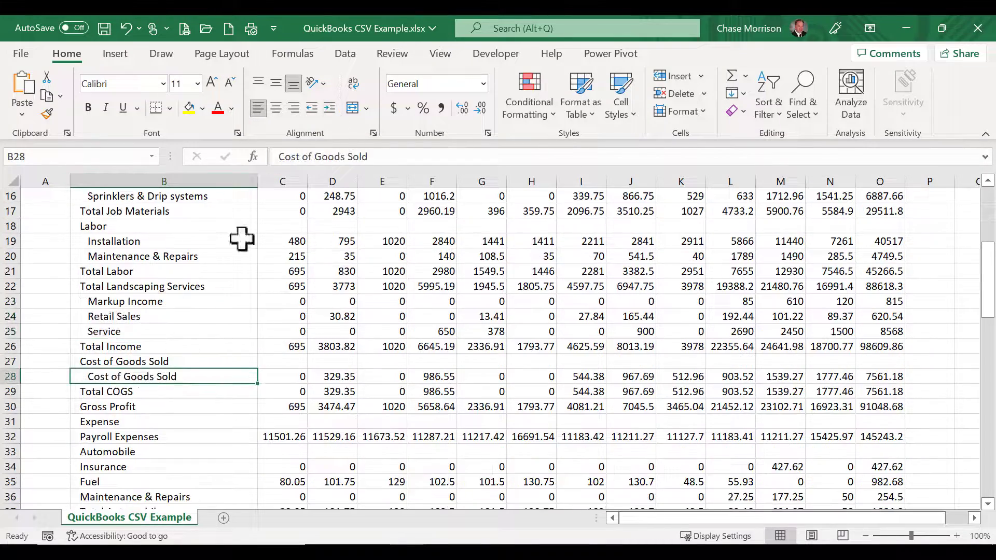
- Indent the expense accounts from Payroll Expenses to Uncategorized Expenses, B32:B71, one more level
{"action": "scroll", "coordinate": [95, 391], "scroll_direction": "down", "scroll_amount": 1}
{"action": "left_click_drag", "start_coordinate": [95, 394], "coordinate": [178, 301]}
{"action": "left_click", "coordinate": [329, 108]}
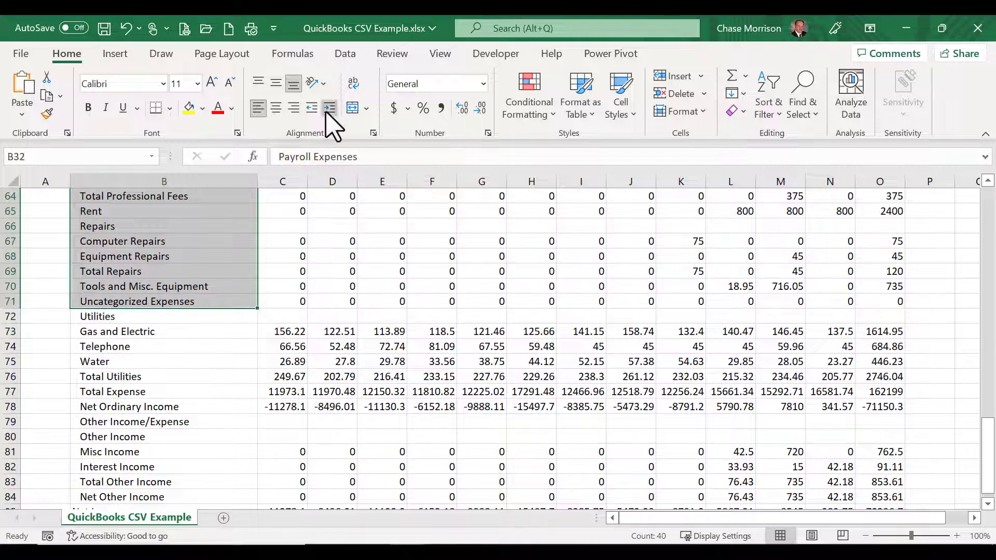
- Indent the automobile accounts Insurance, Fuel and Maintenance & Repairs, B34:B36, and Equipmental Rental in B49 one more level
{"action": "scroll", "coordinate": [203, 412], "scroll_direction": "up", "scroll_amount": 11}
{"action": "left_click", "coordinate": [156, 364]}
{"action": "left_click_drag", "start_coordinate": [130, 244], "coordinate": [125, 287]}
{"action": "left_click", "coordinate": [329, 108]}
{"action": "scroll", "coordinate": [234, 325], "scroll_direction": "down", "scroll_amount": 2}
{"action": "left_click", "coordinate": [330, 108]}
{"action": "scroll", "coordinate": [196, 338], "scroll_direction": "down", "scroll_amount": 2}
{"action": "left_click", "coordinate": [329, 108]}
{"action": "scroll", "coordinate": [211, 349], "scroll_direction": "down", "scroll_amount": 2}
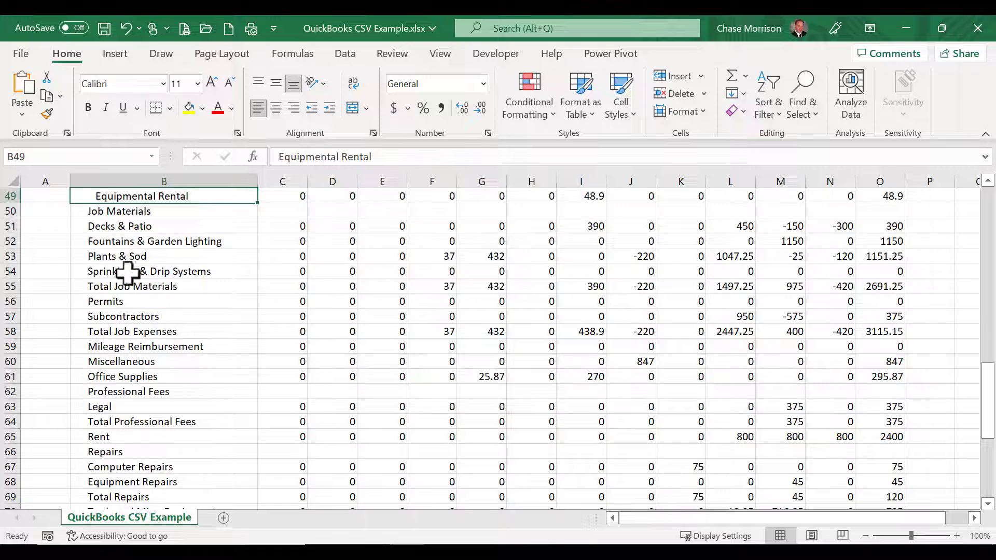
- Indent the job materials accounts from Decks & Patio to Sprinkler's & Drip Systems, B51:B54, and Legal in B63 one more level
{"action": "left_click_drag", "start_coordinate": [130, 226], "coordinate": [136, 271]}
{"action": "left_click", "coordinate": [330, 107]}
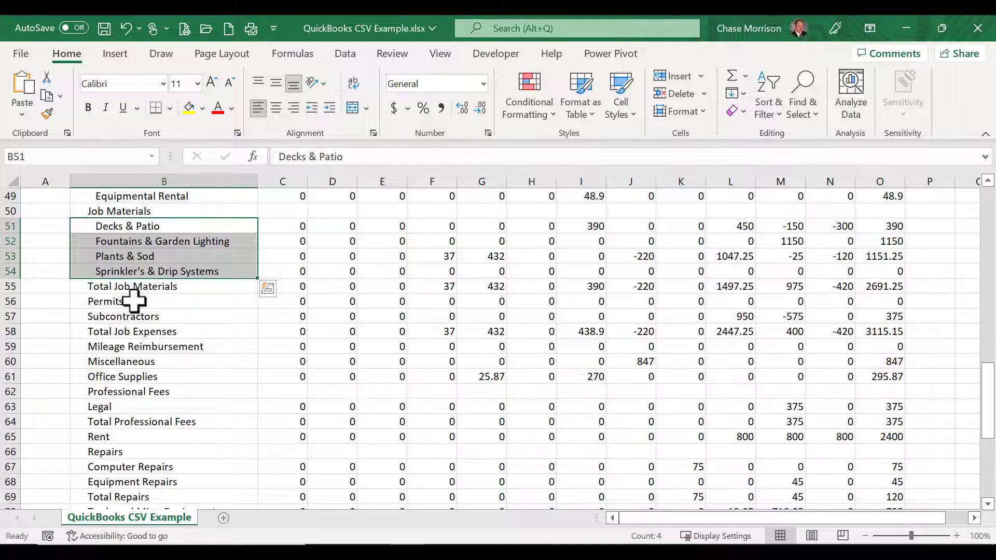
{"action": "scroll", "coordinate": [134, 301], "scroll_direction": "down", "scroll_amount": 1}
{"action": "left_click", "coordinate": [107, 361]}
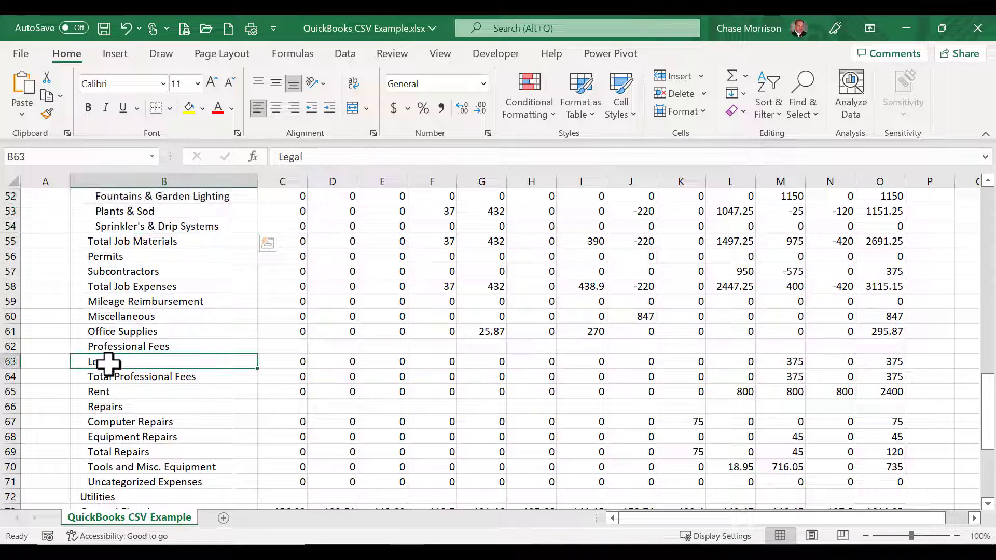
{"action": "left_click", "coordinate": [330, 108]}
- Indent Computer Repairs and Equipment Repairs, B67:B68, and Gas and Electric, Telephone and Water, B73:B75, one more level
{"action": "scroll", "coordinate": [207, 369], "scroll_direction": "down", "scroll_amount": 2}
{"action": "left_click_drag", "start_coordinate": [122, 332], "coordinate": [138, 281]}
{"action": "left_click", "coordinate": [329, 108]}
{"action": "scroll", "coordinate": [162, 402], "scroll_direction": "down", "scroll_amount": 1}
{"action": "left_click", "coordinate": [329, 108]}
- Indent the whole utilities section from Utilities to Total Utilities, B72:B76, by one further level
{"action": "left_click", "coordinate": [139, 437]}
{"action": "scroll", "coordinate": [192, 351], "scroll_direction": "down", "scroll_amount": 10}
{"action": "left_click", "coordinate": [162, 423]}
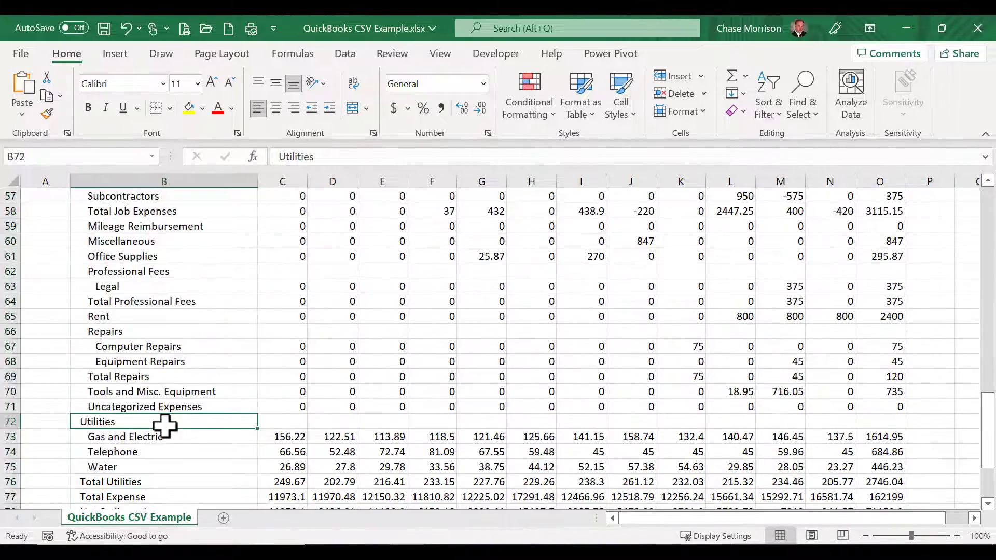
{"action": "left_click", "coordinate": [330, 108]}
{"action": "left_click_drag", "start_coordinate": [155, 437], "coordinate": [150, 467]}
{"action": "left_click", "coordinate": [330, 108]}
{"action": "left_click", "coordinate": [156, 482]}
{"action": "left_click", "coordinate": [330, 108]}
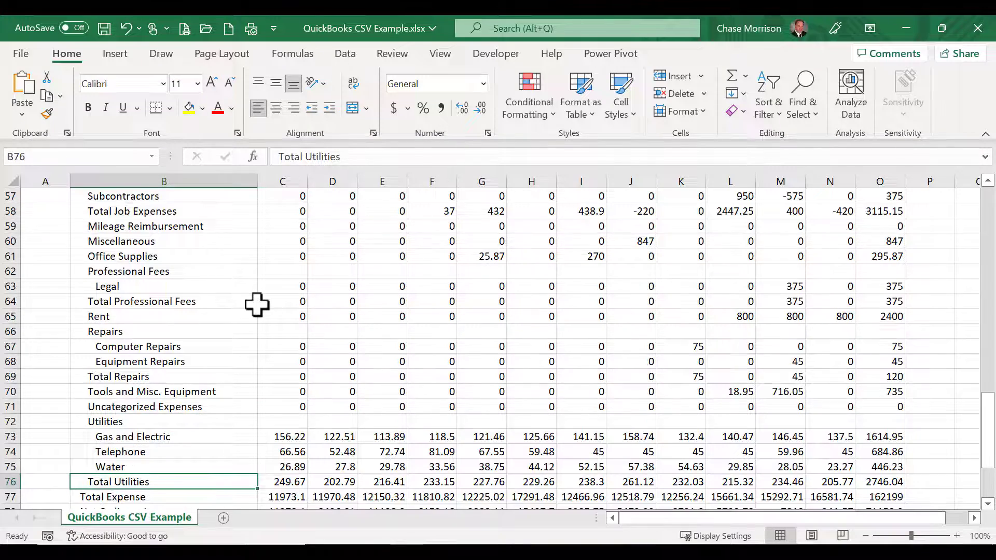
- Indent Other Income, Misc Income and Interest Income in B80:B82 one more level
{"action": "scroll", "coordinate": [256, 305], "scroll_direction": "down", "scroll_amount": 2}
{"action": "scroll", "coordinate": [111, 455], "scroll_direction": "down", "scroll_amount": 2}
{"action": "left_click", "coordinate": [111, 358]}
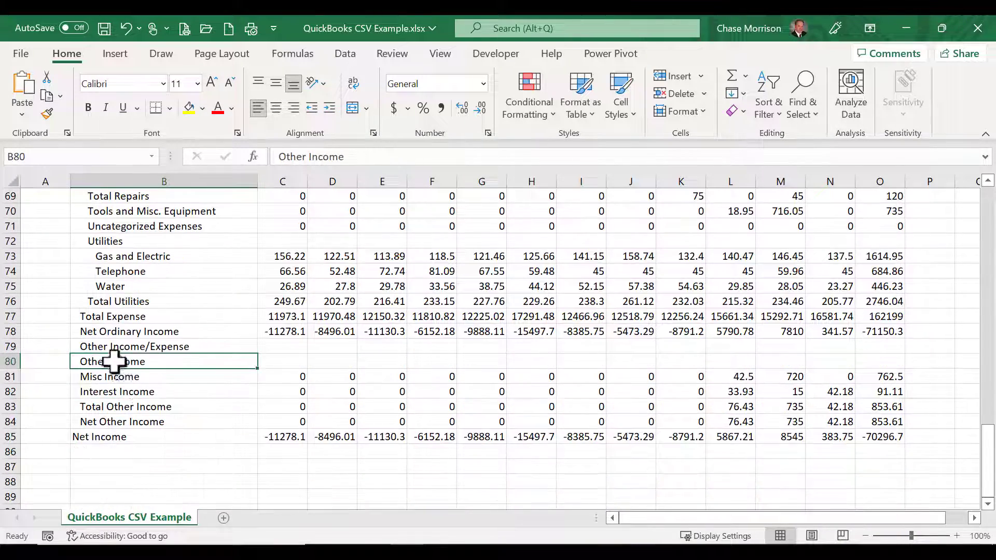
{"action": "left_click_drag", "start_coordinate": [111, 358], "coordinate": [104, 390]}
{"action": "left_click", "coordinate": [330, 108]}
- Examine the border choices for Net Income in B85, previewing a top border in Format Cells and cancelling the dialog
{"action": "left_click", "coordinate": [146, 437]}
{"action": "scroll", "coordinate": [156, 422], "scroll_direction": "up", "scroll_amount": 20}
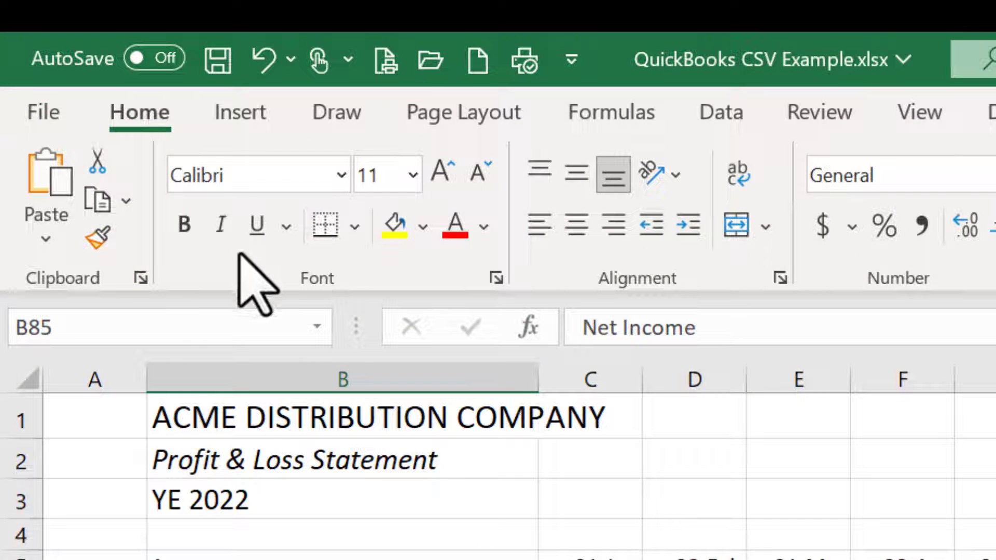
{"action": "left_click", "coordinate": [354, 227]}
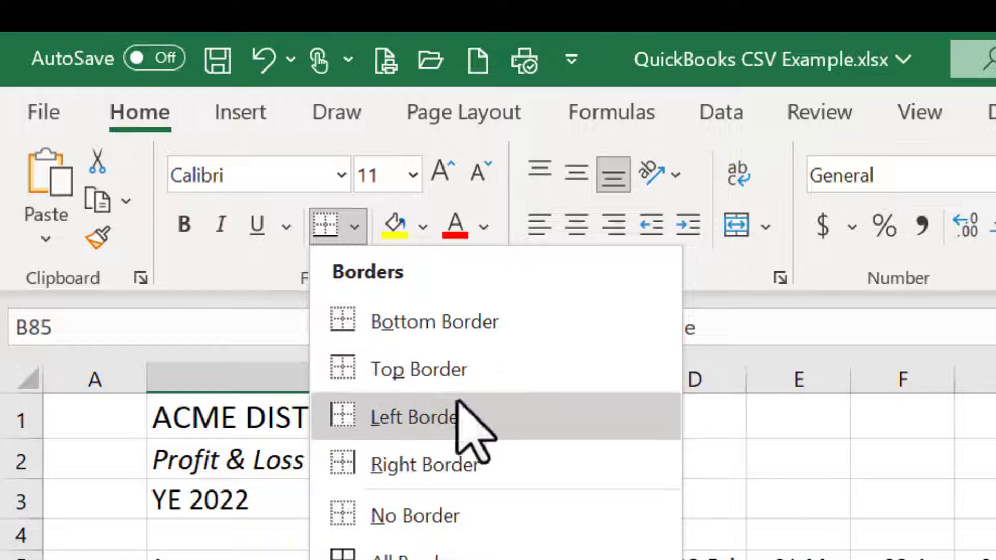
{"action": "left_click", "coordinate": [902, 494]}
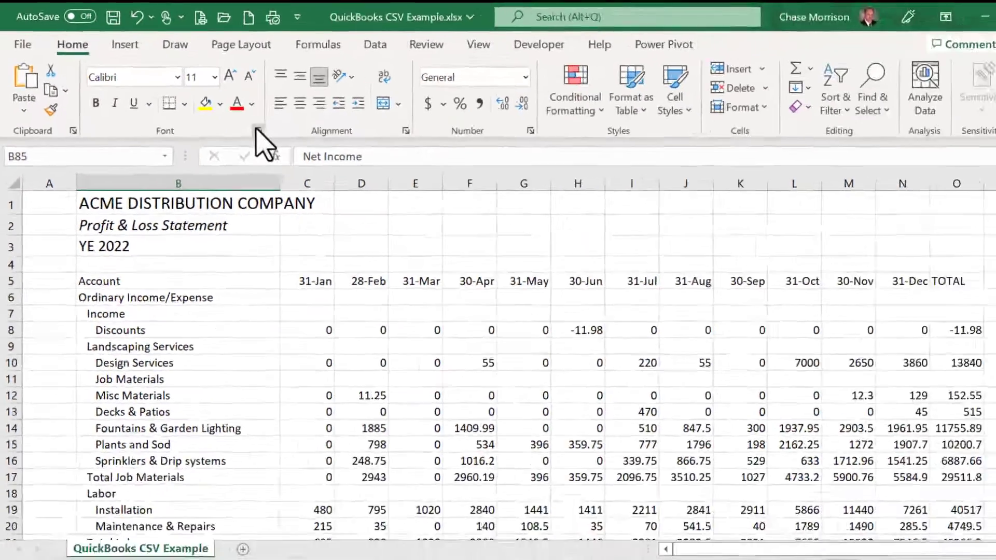
{"action": "left_click", "coordinate": [449, 249]}
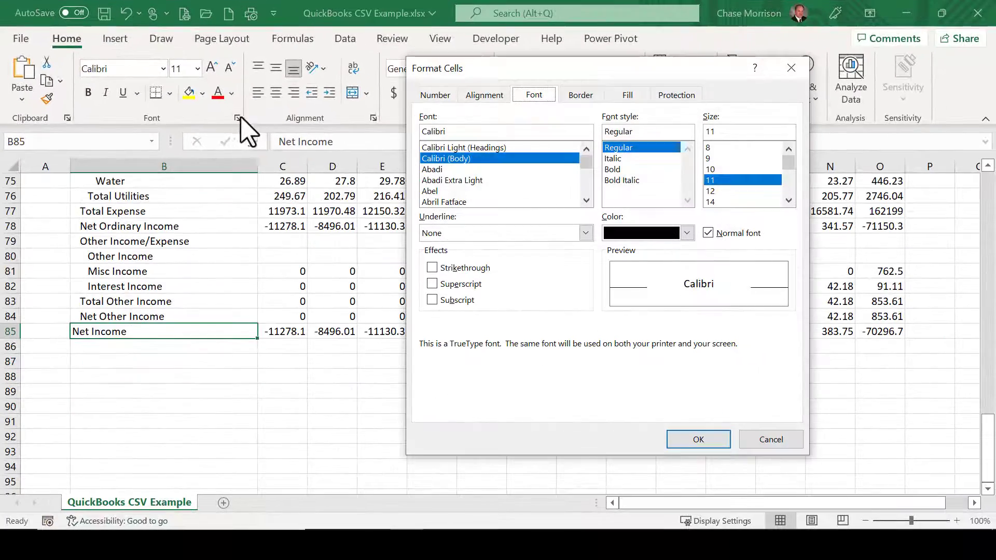
{"action": "left_click", "coordinate": [581, 95]}
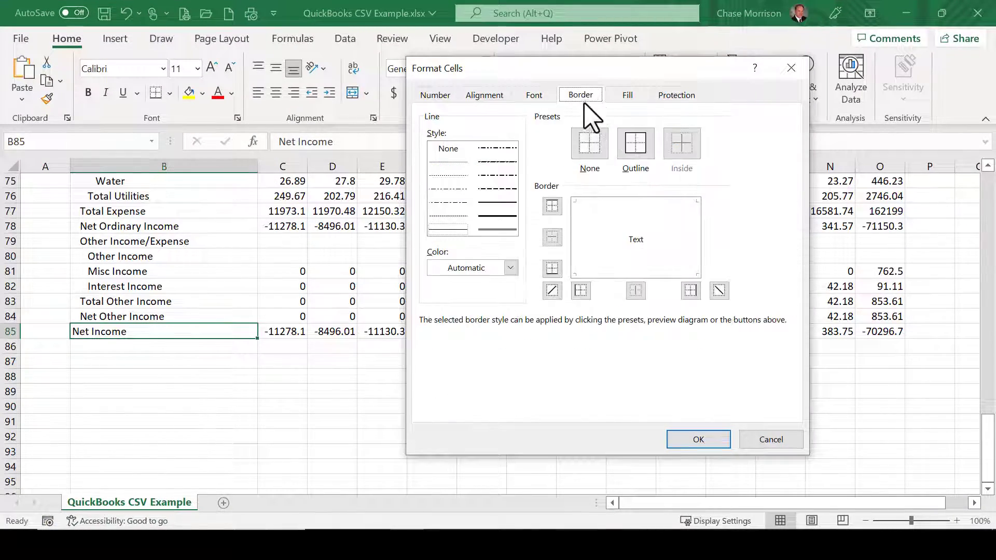
{"action": "left_click", "coordinate": [598, 204]}
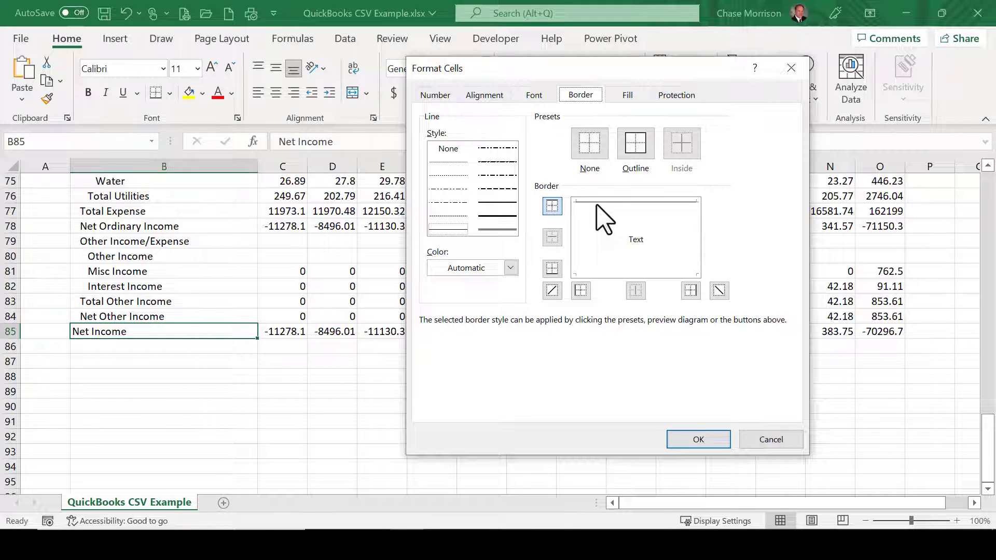
{"action": "left_click", "coordinate": [771, 441]}
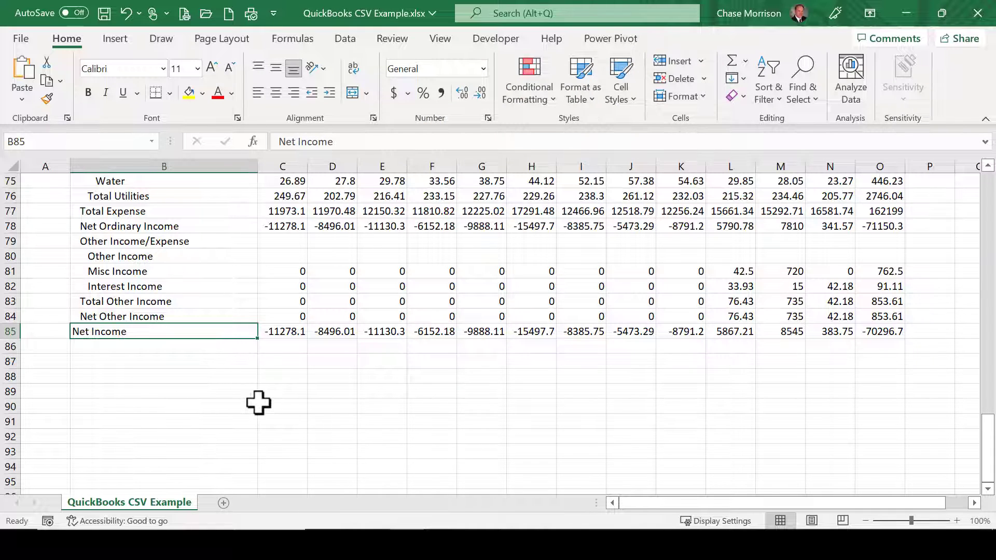
- Add a top border across the Total Job Materials row, B17:O17
{"action": "scroll", "coordinate": [258, 402], "scroll_direction": "up", "scroll_amount": 18}
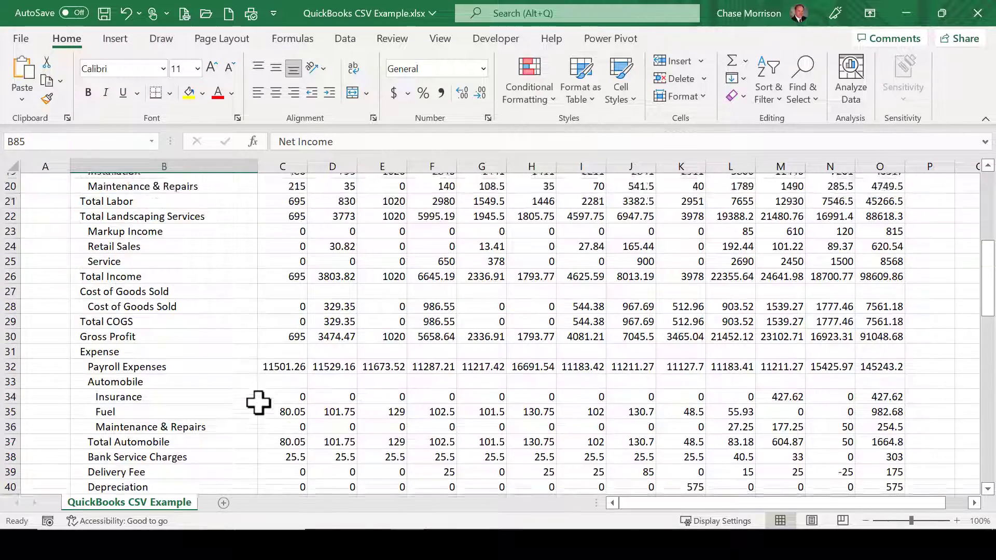
{"action": "scroll", "coordinate": [258, 403], "scroll_direction": "up", "scroll_amount": 6}
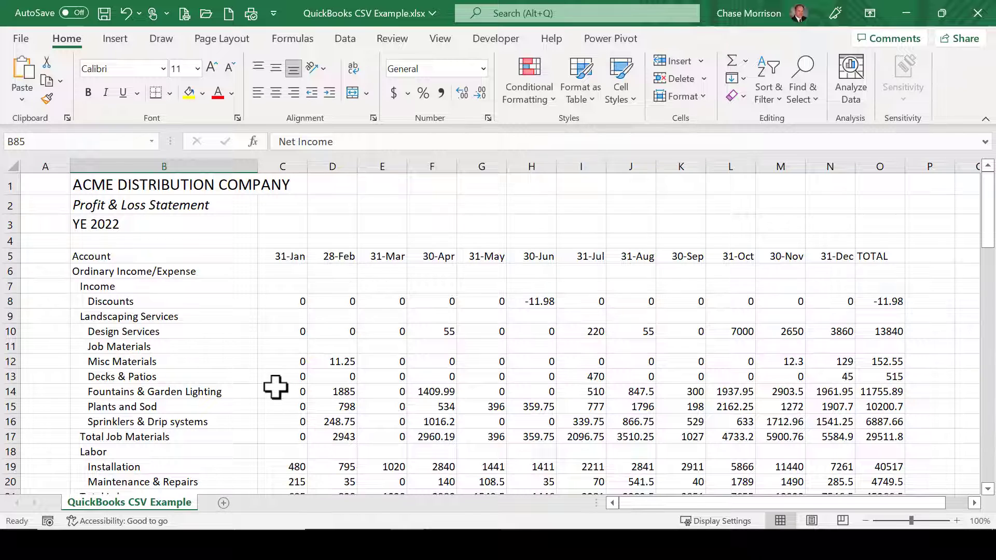
{"action": "left_click_drag", "start_coordinate": [81, 436], "coordinate": [863, 437]}
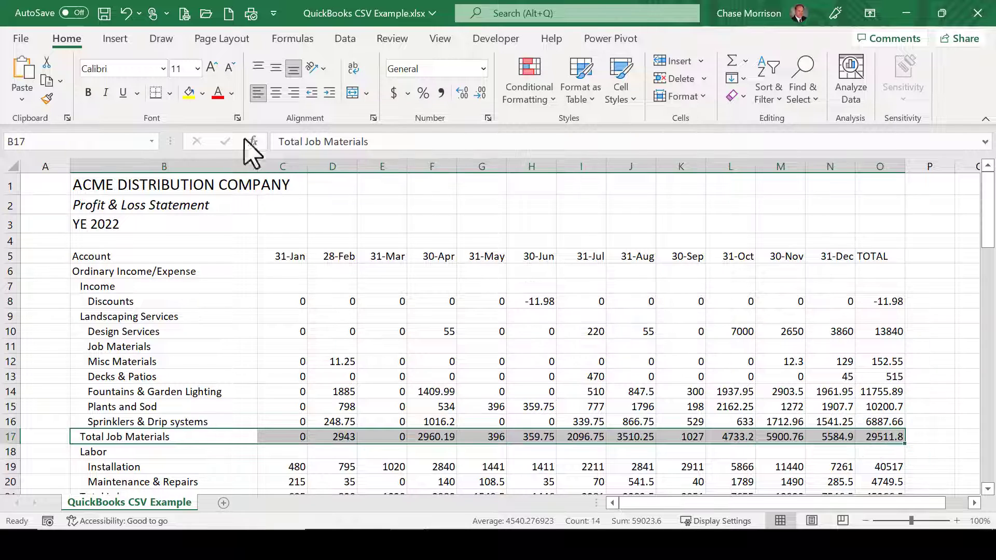
{"action": "left_click", "coordinate": [169, 98]}
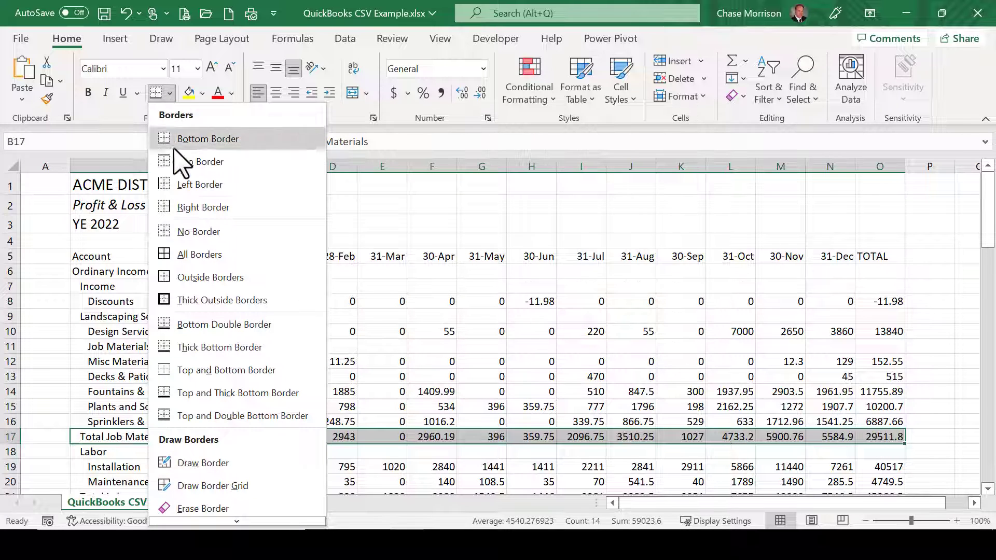
{"action": "left_click", "coordinate": [183, 160]}
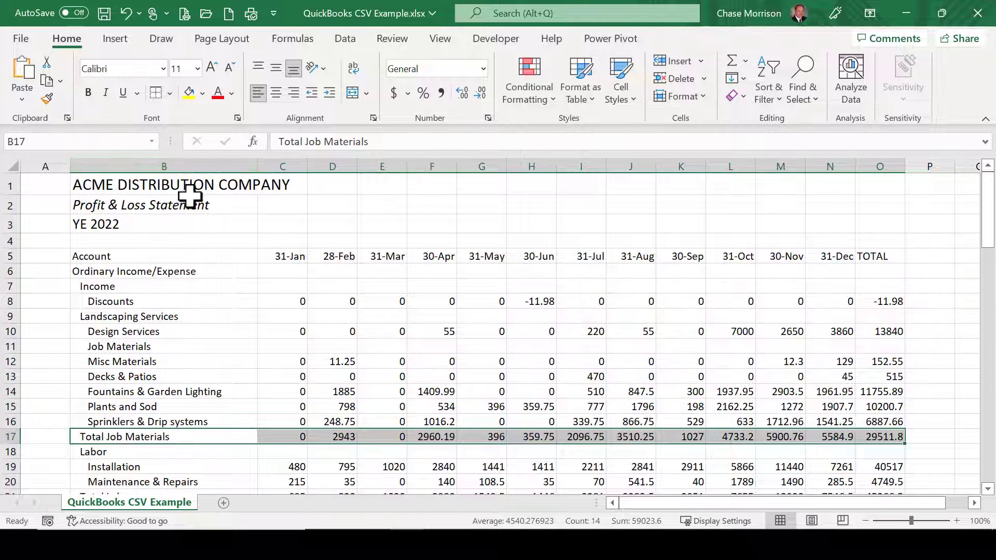
- Copy the Total Job Materials row, B17:O17, as the source for formatting the other total rows
{"action": "key", "text": "ctrl+c"}
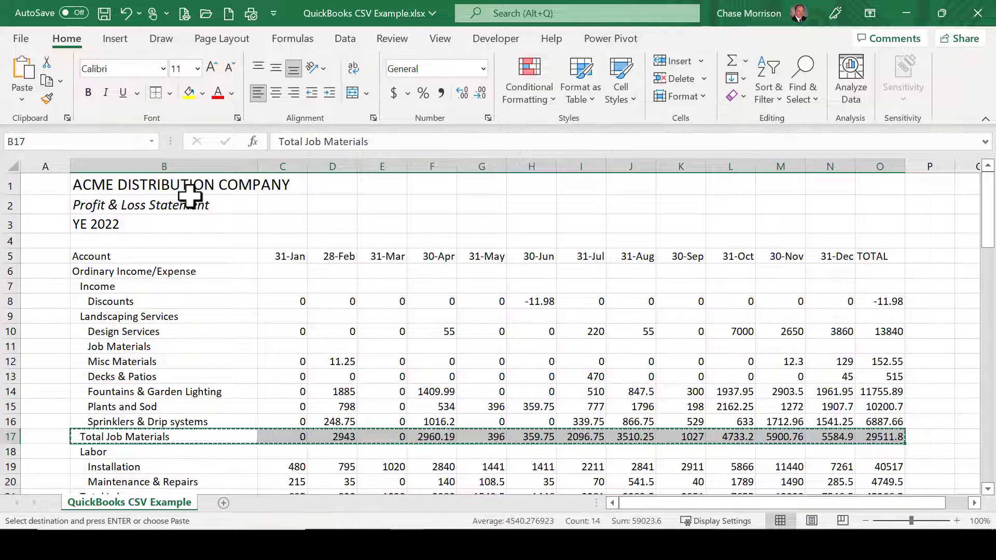
{"action": "key", "text": "Down"}
{"action": "key", "text": "Down"}
{"action": "key", "text": "Down"}
{"action": "key", "text": "Down"}
{"action": "key", "text": "Down"}
{"action": "key", "text": "Down"}
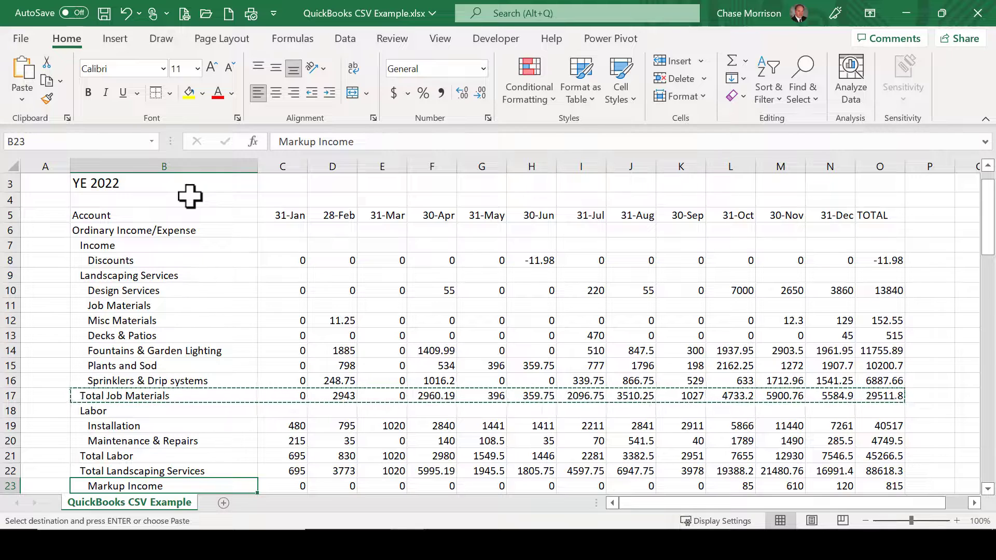
{"action": "key", "text": "Up"}
{"action": "key", "text": "Up"}
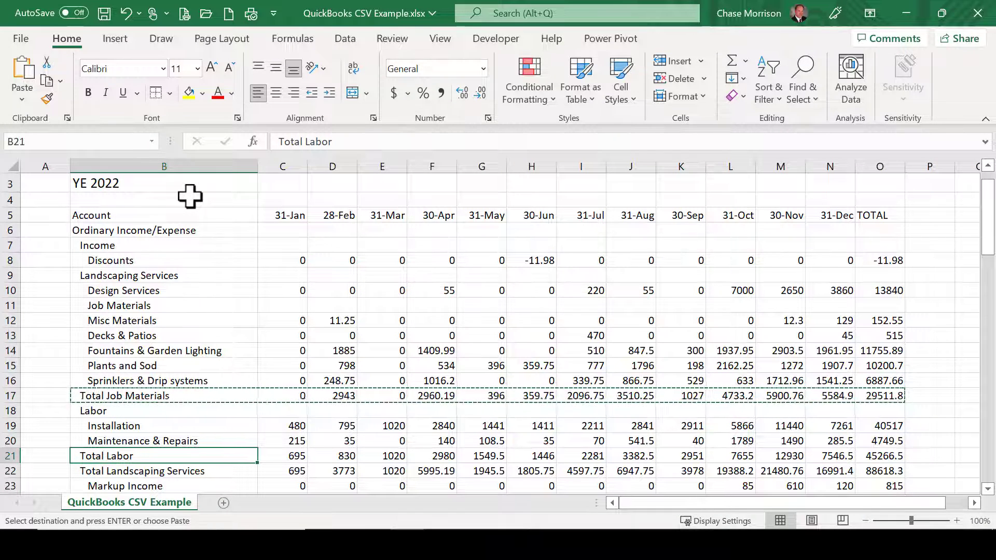
{"action": "key", "text": "alt"}
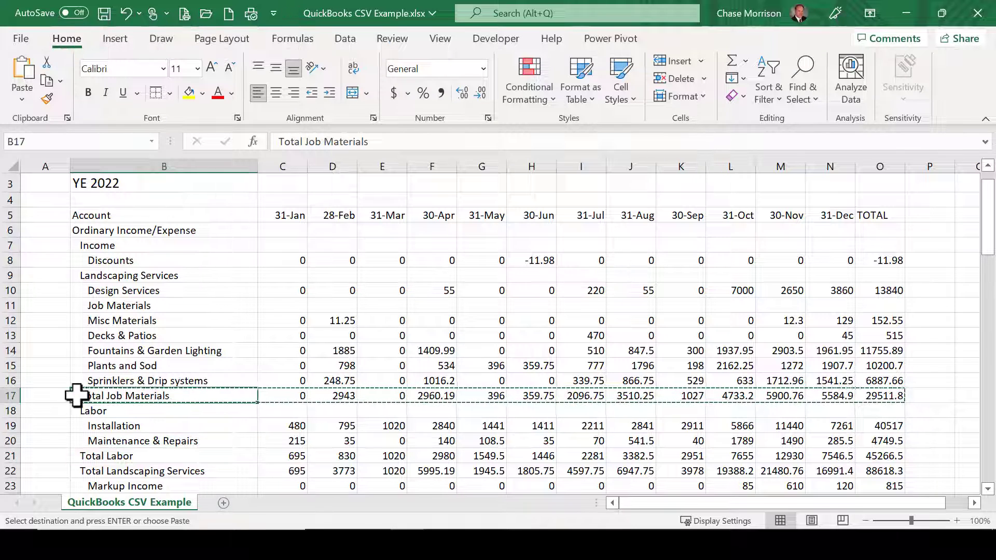
{"action": "left_click_drag", "start_coordinate": [76, 394], "coordinate": [875, 392]}
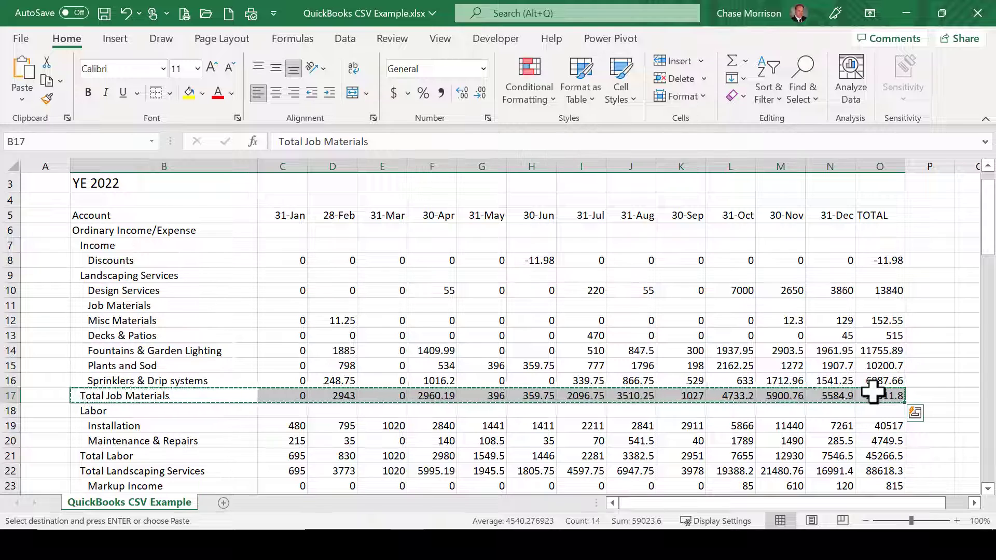
- Paste the copied row onto the Total Labor row, B21:O21, with source formatting kept
{"action": "key", "text": "Down"}
{"action": "key", "text": "Down"}
{"action": "key", "text": "Down"}
{"action": "key", "text": "Down"}
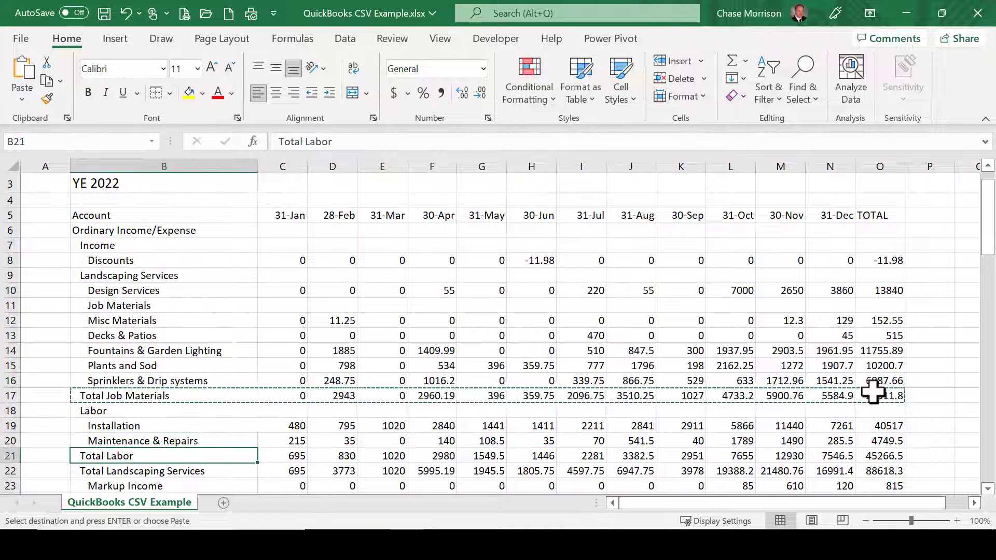
{"action": "key", "text": "shift+Right"}
{"action": "key", "text": "shift+Right"}
{"action": "key", "text": "shift+Right"}
{"action": "key", "text": "shift+Right"}
{"action": "key", "text": "shift+Right"}
{"action": "key", "text": "shift+Right"}
{"action": "key", "text": "shift+Right"}
{"action": "key", "text": "shift+Right"}
{"action": "key", "text": "shift+Right"}
{"action": "key", "text": "shift+Right"}
{"action": "key", "text": "shift+Right"}
{"action": "key", "text": "shift+Right"}
{"action": "key", "text": "shift+Right"}
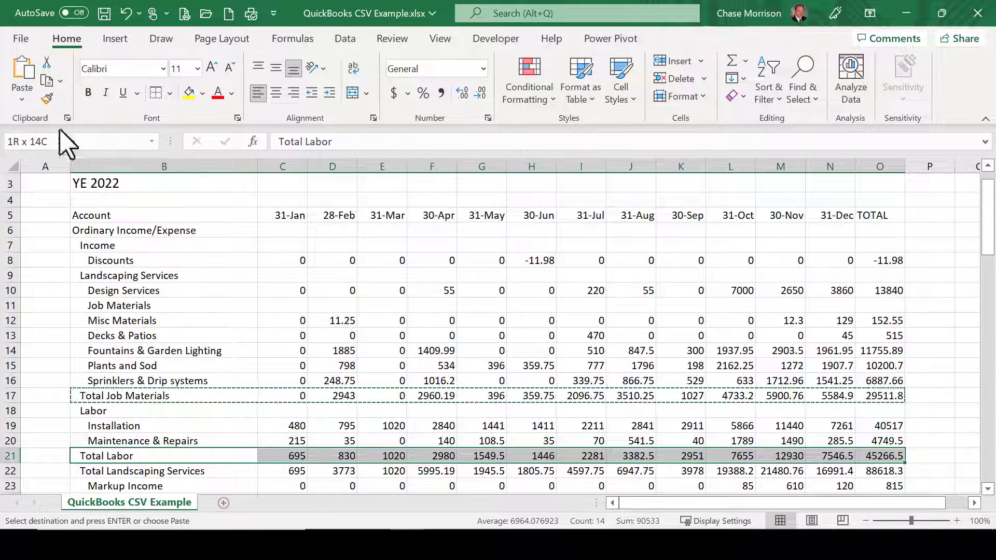
{"action": "left_click", "coordinate": [16, 99]}
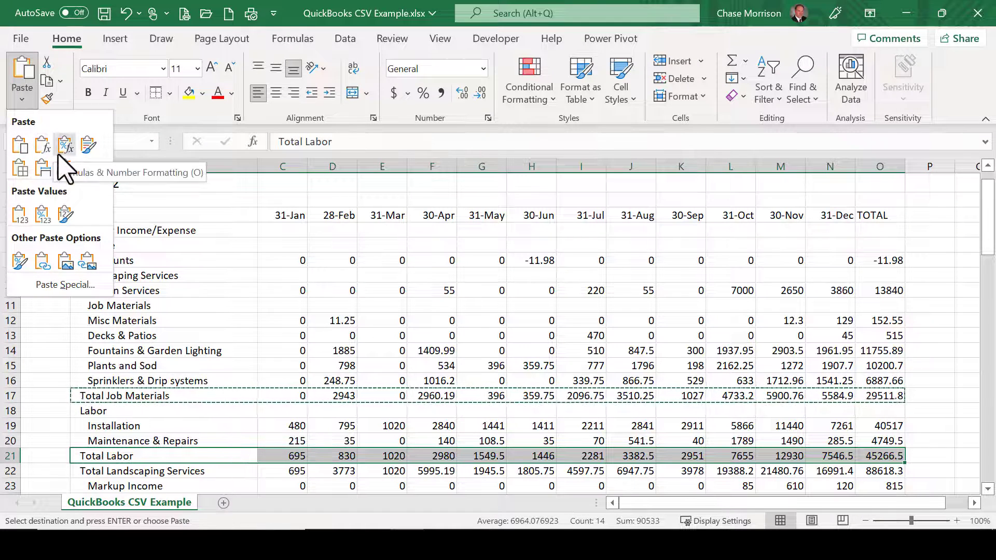
{"action": "left_click", "coordinate": [88, 146]}
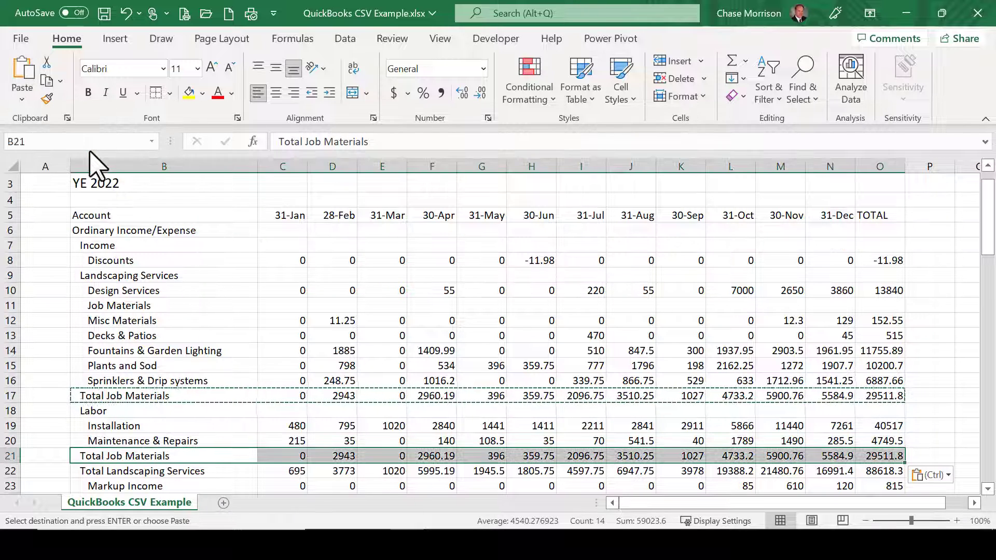
{"action": "left_click", "coordinate": [274, 375]}
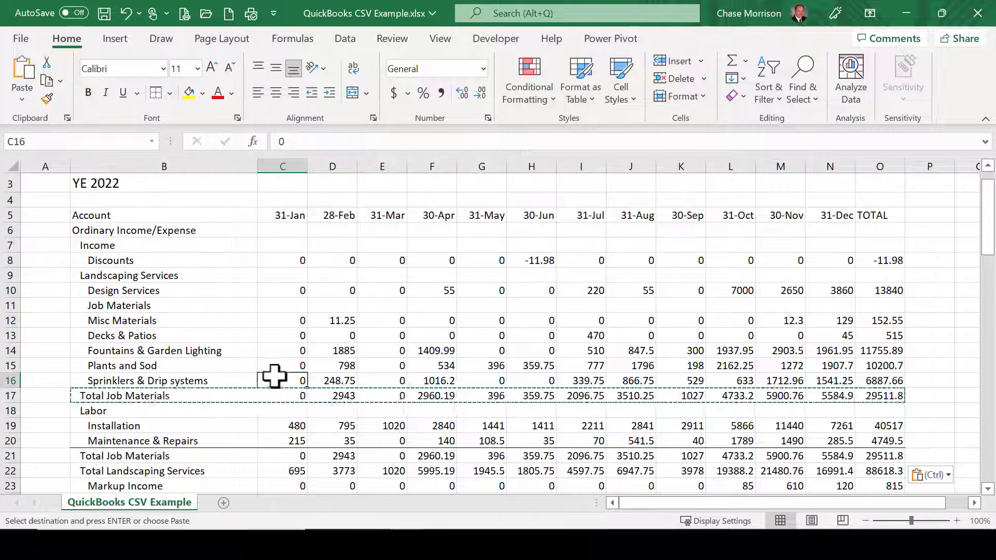
- Paste only the formats of the copied row onto the Total Landscaping Services row, B22:O22, using Paste Special
{"action": "left_click", "coordinate": [107, 459]}
{"action": "scroll", "coordinate": [107, 458], "scroll_direction": "down", "scroll_amount": 1}
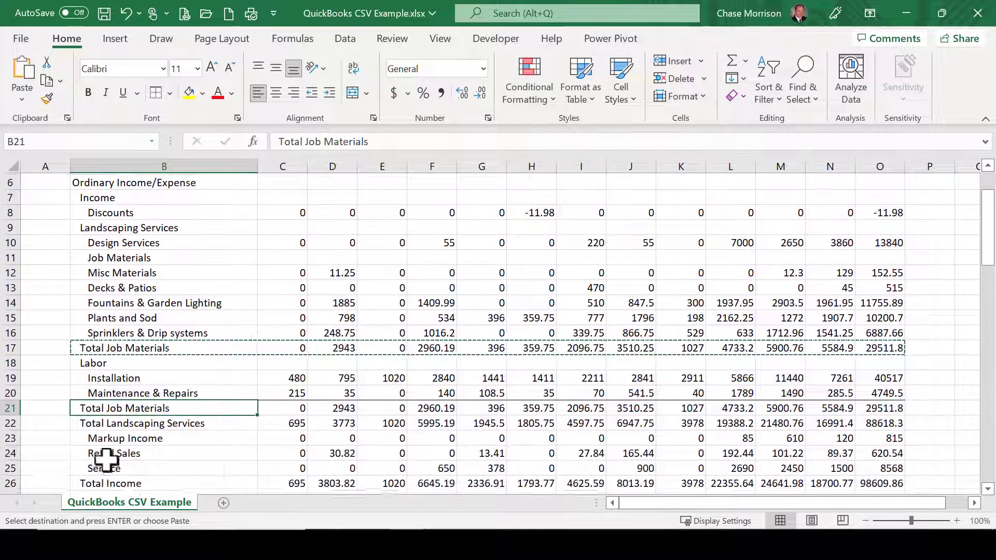
{"action": "scroll", "coordinate": [106, 458], "scroll_direction": "down", "scroll_amount": 1}
{"action": "scroll", "coordinate": [106, 458], "scroll_direction": "down", "scroll_amount": 1}
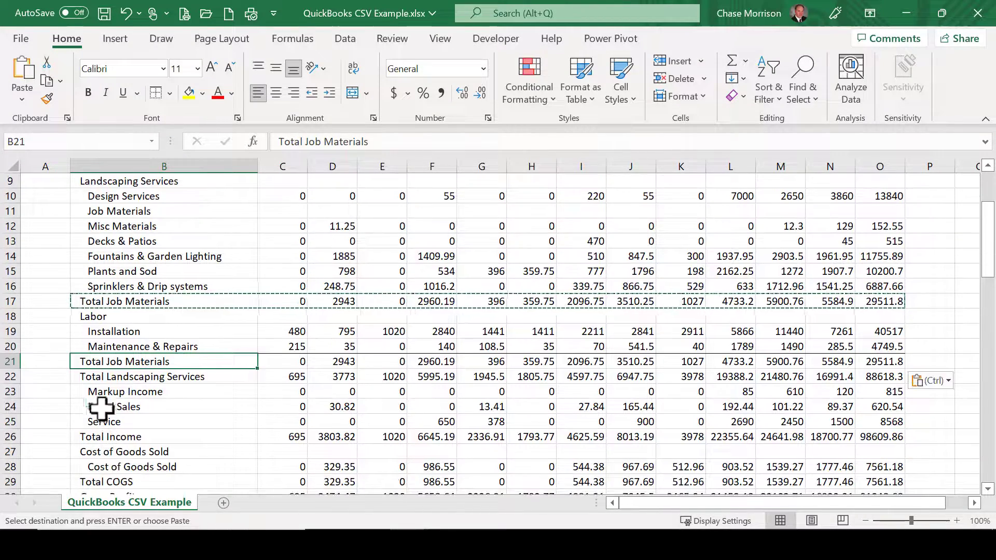
{"action": "left_click", "coordinate": [78, 379]}
{"action": "key", "text": "ctrl+shift+Right"}
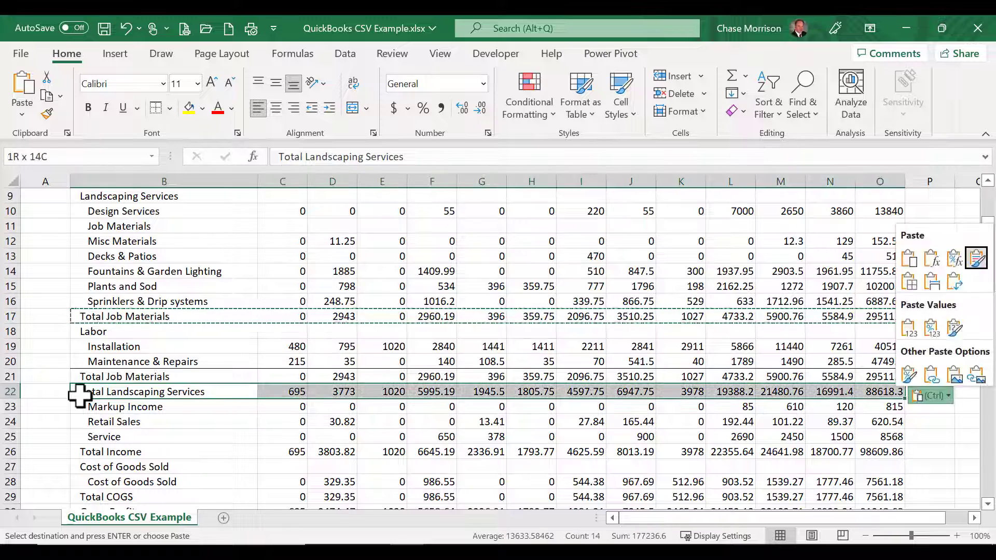
{"action": "left_click", "coordinate": [975, 260]}
{"action": "left_click", "coordinate": [631, 467]}
{"action": "key", "text": "shift+Right"}
{"action": "key", "text": "shift+Right"}
{"action": "key", "text": "shift+Right"}
{"action": "key", "text": "ctrl+alt+v"}
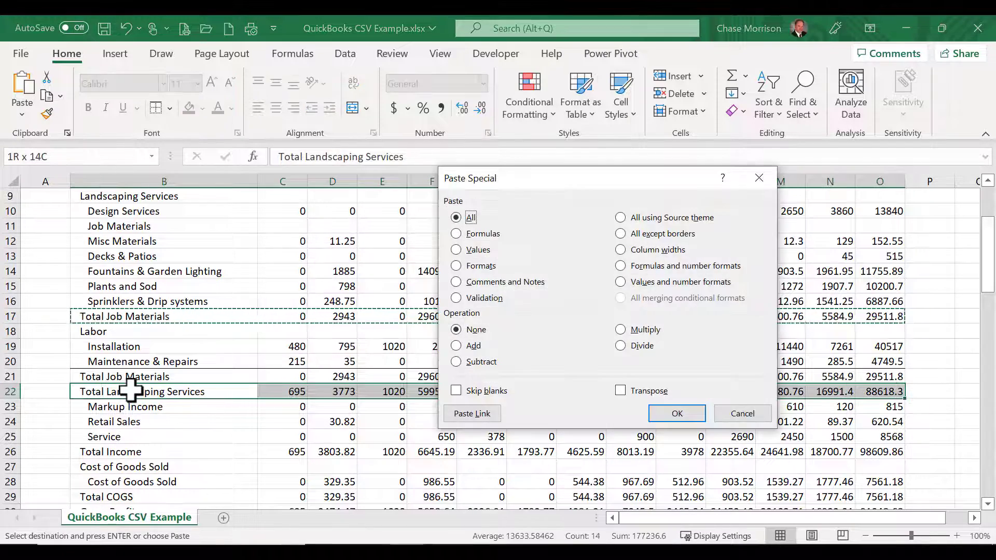
{"action": "key", "text": "t"}
{"action": "key", "text": "Return"}
- Repeat the format paste on the Total Income row, starting at B26
{"action": "key", "text": "Down"}
{"action": "key", "text": "Down"}
{"action": "key", "text": "Down"}
{"action": "key", "text": "Down"}
{"action": "key", "text": "shift+Right"}
{"action": "key", "text": "shift+Right"}
{"action": "key", "text": "shift+Right"}
{"action": "key", "text": "shift+Right"}
{"action": "key", "text": "shift+Right"}
{"action": "key", "text": "shift+Right"}
{"action": "key", "text": "shift+Right"}
{"action": "key", "text": "shift+Right"}
{"action": "key", "text": "shift+Right"}
{"action": "key", "text": "shift+Right"}
{"action": "key", "text": "shift+Right"}
{"action": "key", "text": "shift+Right"}
{"action": "key", "text": "shift+Right"}
{"action": "key", "text": "F4"}
- Repeat the format paste on the Total COGS row, B29:O29
{"action": "key", "text": "Down"}
- Repeat the format paste on the Gross Profit row, B30:O30
{"action": "key", "text": "Down"}
{"action": "key", "text": "Down"}
{"action": "key", "text": "shift+Right"}
{"action": "key", "text": "shift+Right"}
{"action": "key", "text": "shift+Right"}
{"action": "key", "text": "shift+Right"}
{"action": "key", "text": "shift+Right"}
{"action": "key", "text": "shift+Right"}
{"action": "key", "text": "shift+Right"}
{"action": "key", "text": "shift+Right"}
{"action": "key", "text": "shift+Right"}
{"action": "key", "text": "shift+Right"}
{"action": "key", "text": "shift+Right"}
{"action": "key", "text": "shift+Right"}
{"action": "key", "text": "shift+Right"}
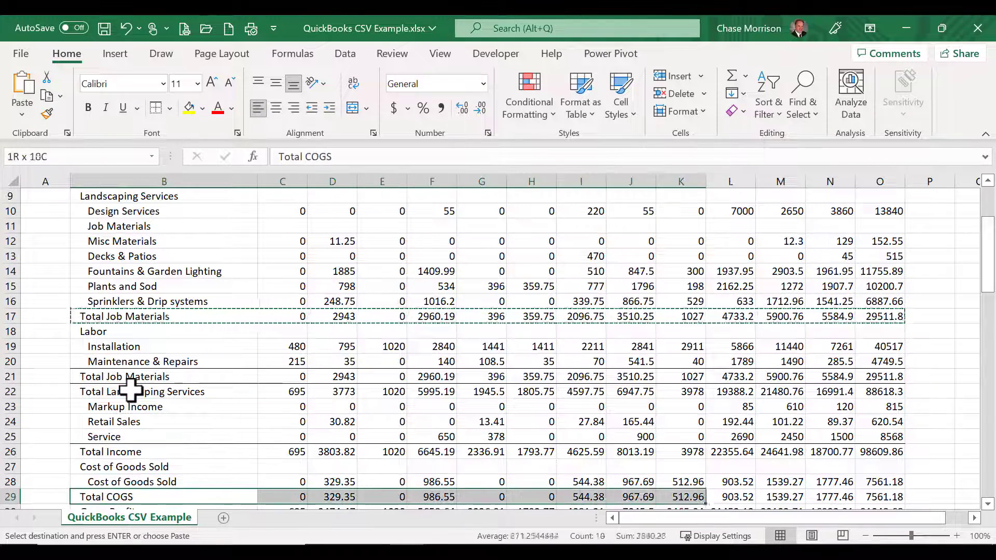
{"action": "key", "text": "F4"}
{"action": "key", "text": "Down"}
{"action": "key", "text": "Down"}
{"action": "key", "text": "Up"}
{"action": "key", "text": "shift+Right"}
{"action": "key", "text": "shift+Right"}
{"action": "key", "text": "shift+Right"}
{"action": "key", "text": "shift+Right"}
{"action": "key", "text": "shift+Right"}
{"action": "key", "text": "shift+Right"}
{"action": "key", "text": "shift+Right"}
{"action": "key", "text": "shift+Right"}
{"action": "key", "text": "shift+Right"}
{"action": "key", "text": "shift+Right"}
{"action": "key", "text": "shift+Right"}
{"action": "key", "text": "shift+Right"}
{"action": "key", "text": "shift+Right"}
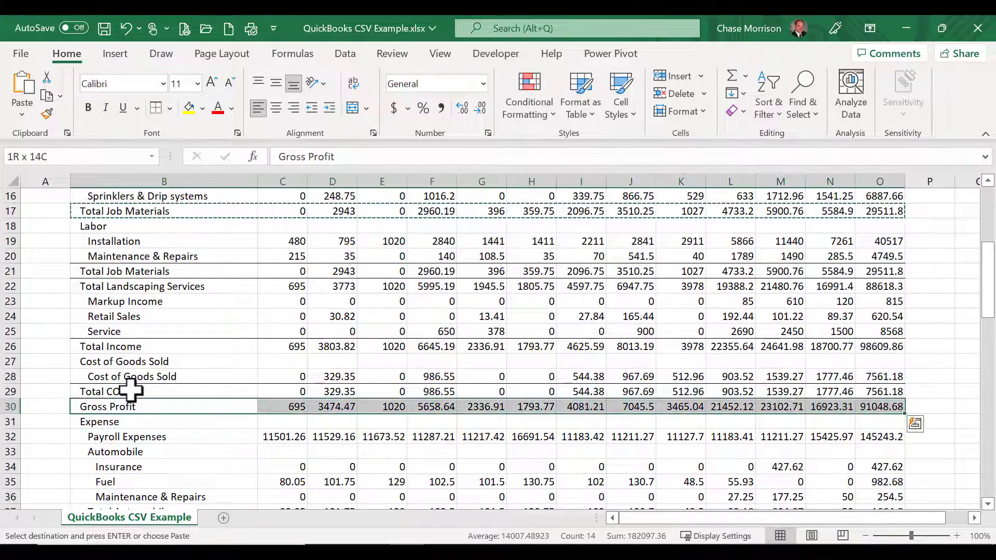
{"action": "key", "text": "F4"}
- Apply the same copied formatting to the Total Automobile row, B37:O37
{"action": "key", "text": "Down"}
{"action": "key", "text": "Down"}
- Apply the same copied formatting to the Total Insurance row, B46:O46
{"action": "key", "text": "Down"}
{"action": "key", "text": "Down"}
{"action": "key", "text": "Down"}
{"action": "key", "text": "Down"}
{"action": "key", "text": "Down"}
{"action": "key", "text": "Down"}
{"action": "key", "text": "Up"}
{"action": "key", "text": "shift+Right"}
{"action": "key", "text": "shift+Right"}
{"action": "key", "text": "shift+Right"}
{"action": "key", "text": "shift+Right"}
{"action": "key", "text": "shift+Right"}
{"action": "key", "text": "shift+Right"}
{"action": "key", "text": "shift+Right"}
{"action": "key", "text": "shift+Right"}
{"action": "key", "text": "shift+Right"}
{"action": "key", "text": "shift+Right"}
{"action": "key", "text": "shift+Right"}
{"action": "key", "text": "shift+Right"}
{"action": "key", "text": "shift+Right"}
{"action": "key", "text": "F4"}
- Paste only the formats of the copied row onto the Total Job Materials row under Job Expenses, B55:O55
{"action": "key", "text": "Down"}
{"action": "key", "text": "Down"}
{"action": "key", "text": "Down"}
{"action": "key", "text": "Down"}
{"action": "key", "text": "Down"}
{"action": "key", "text": "Down"}
{"action": "key", "text": "Down"}
{"action": "key", "text": "Down"}
{"action": "key", "text": "Down"}
{"action": "key", "text": "Down"}
{"action": "key", "text": "Down"}
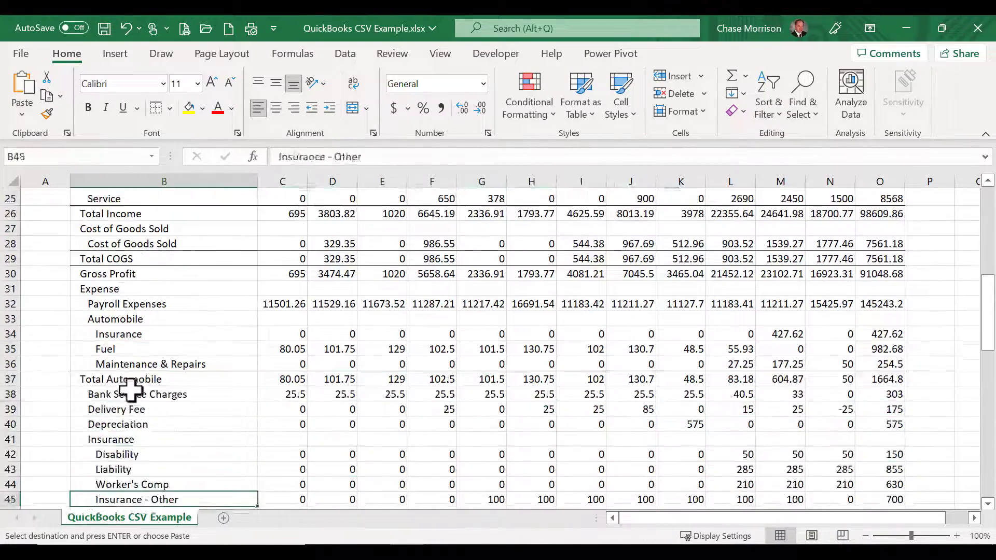
{"action": "key", "text": "Up"}
{"action": "key", "text": "Up"}
{"action": "key", "text": "shift+Right"}
{"action": "key", "text": "shift+Right"}
{"action": "key", "text": "shift+Right"}
{"action": "key", "text": "shift+Right"}
{"action": "key", "text": "shift+Right"}
{"action": "key", "text": "shift+Right"}
{"action": "key", "text": "shift+Right"}
{"action": "key", "text": "shift+Right"}
{"action": "key", "text": "shift+Right"}
{"action": "key", "text": "shift+Right"}
{"action": "key", "text": "shift+Right"}
{"action": "key", "text": "shift+Right"}
{"action": "key", "text": "shift+Right"}
{"action": "key", "text": "F4"}
{"action": "key", "text": "Down"}
{"action": "key", "text": "Down"}
{"action": "key", "text": "Down"}
{"action": "key", "text": "Down"}
{"action": "key", "text": "Down"}
{"action": "key", "text": "Down"}
{"action": "key", "text": "Down"}
{"action": "key", "text": "Down"}
{"action": "key", "text": "Down"}
{"action": "key", "text": "Down"}
{"action": "key", "text": "Down"}
{"action": "key", "text": "Down"}
{"action": "key", "text": "Down"}
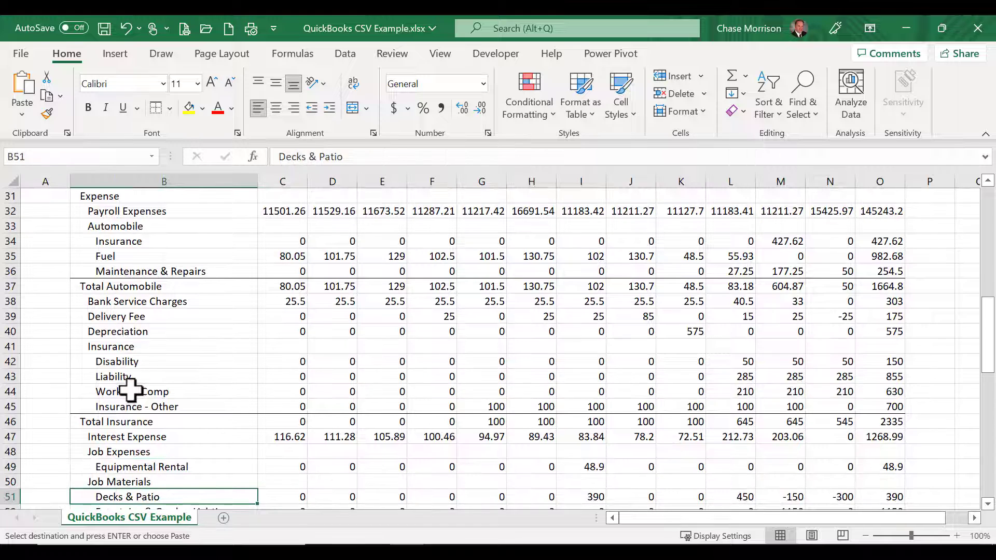
{"action": "key", "text": "Up"}
{"action": "key", "text": "Up"}
{"action": "key", "text": "Up"}
{"action": "key", "text": "Up"}
{"action": "key", "text": "shift+Right"}
{"action": "key", "text": "shift+Right"}
{"action": "key", "text": "shift+Right"}
{"action": "key", "text": "shift+Right"}
{"action": "key", "text": "shift+Right"}
{"action": "key", "text": "shift+Right"}
{"action": "key", "text": "shift+Right"}
{"action": "key", "text": "shift+Right"}
{"action": "key", "text": "shift+Right"}
{"action": "key", "text": "shift+Right"}
{"action": "key", "text": "shift+Right"}
{"action": "key", "text": "shift+Right"}
{"action": "key", "text": "shift+Right"}
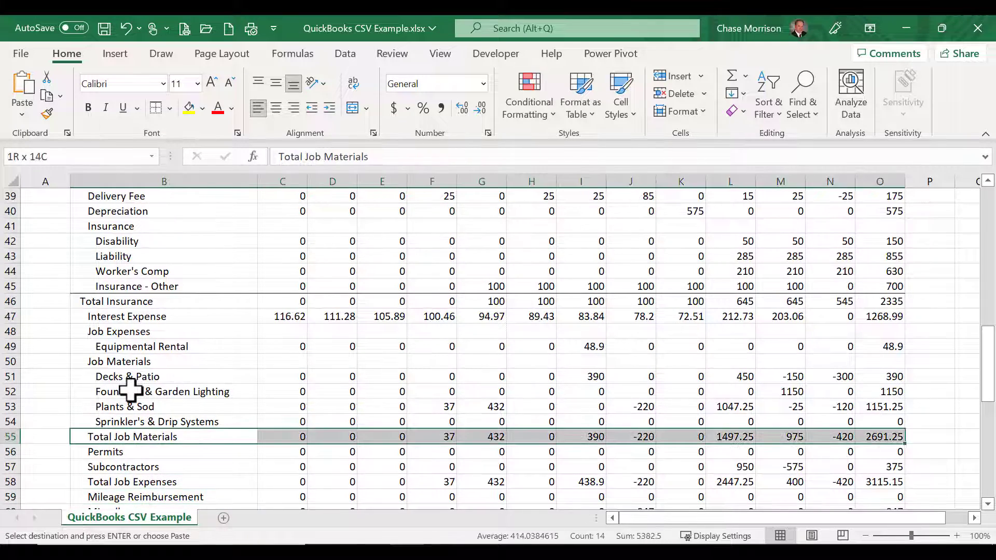
{"action": "key", "text": "F4"}
{"action": "key", "text": "ctrl+z"}
{"action": "key", "text": "ctrl+alt+v"}
{"action": "key", "text": "t"}
{"action": "key", "text": "Return"}
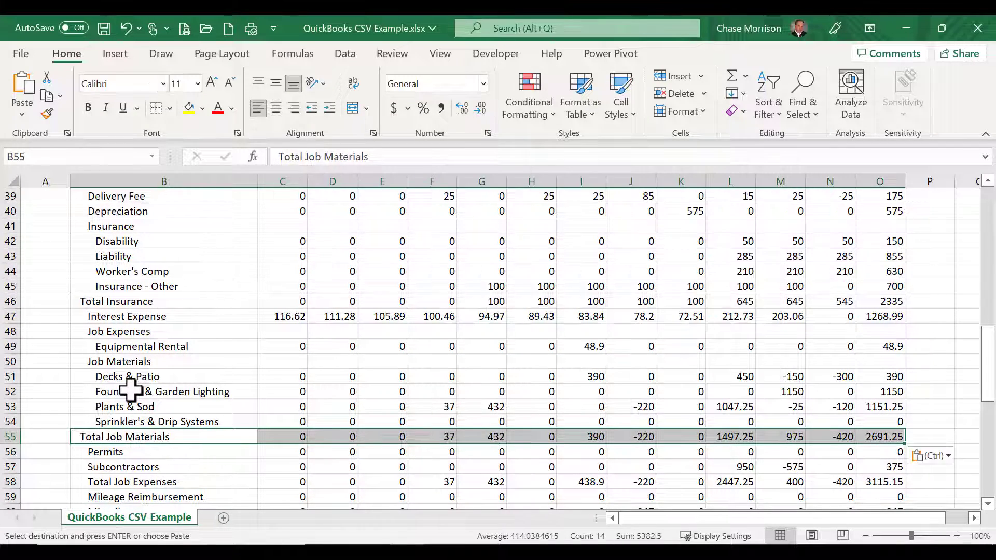
- Increase the indent of the Total Job Materials label in B55 by one level
{"action": "key", "text": "Down"}
{"action": "left_click", "coordinate": [105, 437]}
{"action": "left_click", "coordinate": [329, 109]}
- Add a top border to the Total Professional Fees row, B64:O64, and the Total Repairs row, B69:O69
{"action": "scroll", "coordinate": [301, 282], "scroll_direction": "down", "scroll_amount": 3}
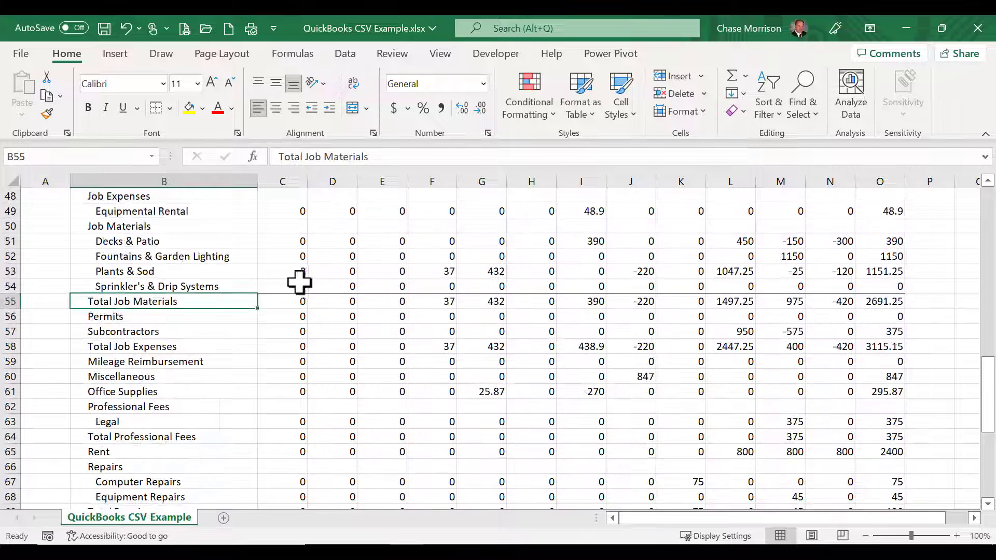
{"action": "left_click", "coordinate": [147, 407]}
{"action": "left_click_drag", "start_coordinate": [147, 437], "coordinate": [882, 437]}
{"action": "scroll", "coordinate": [207, 351], "scroll_direction": "down", "scroll_amount": 3}
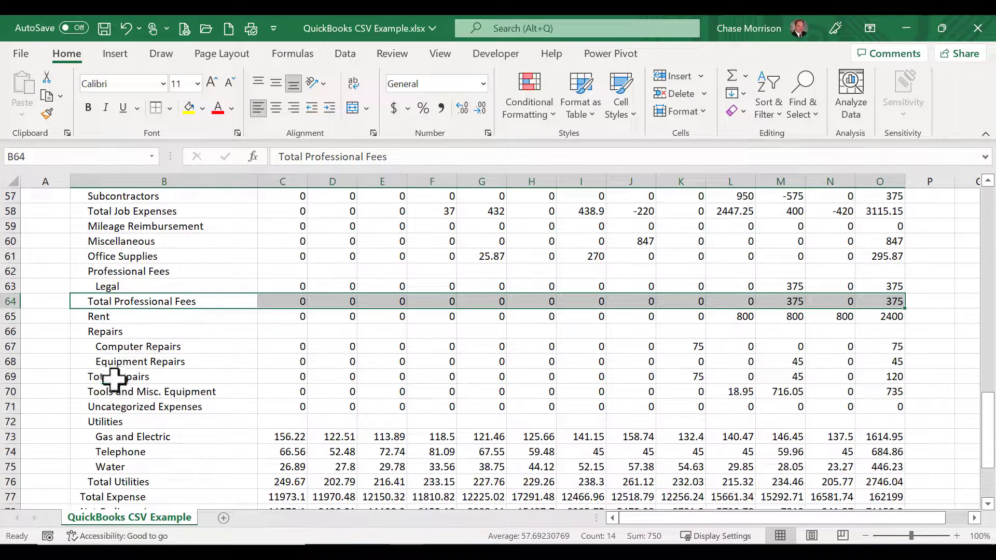
{"action": "left_click_drag", "start_coordinate": [111, 379], "coordinate": [882, 378]}
- Add a top border to the Total Utilities row, B76:O76, and the Total Expense row, B77:O77
{"action": "scroll", "coordinate": [139, 297], "scroll_direction": "down", "scroll_amount": 3}
{"action": "left_click_drag", "start_coordinate": [85, 347], "coordinate": [882, 346]}
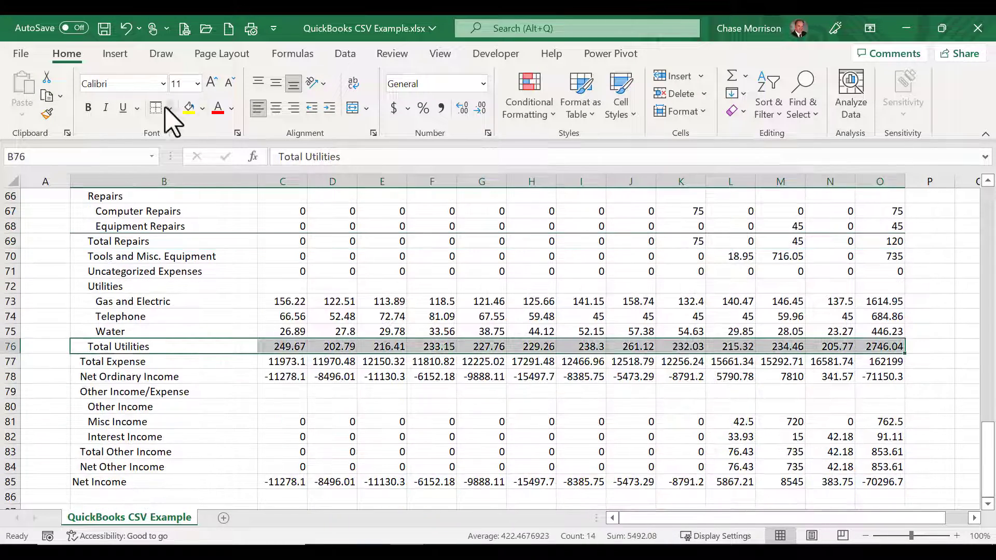
{"action": "left_click", "coordinate": [156, 107]}
{"action": "left_click_drag", "start_coordinate": [52, 361], "coordinate": [882, 362]}
{"action": "left_click_drag", "start_coordinate": [112, 361], "coordinate": [882, 363]}
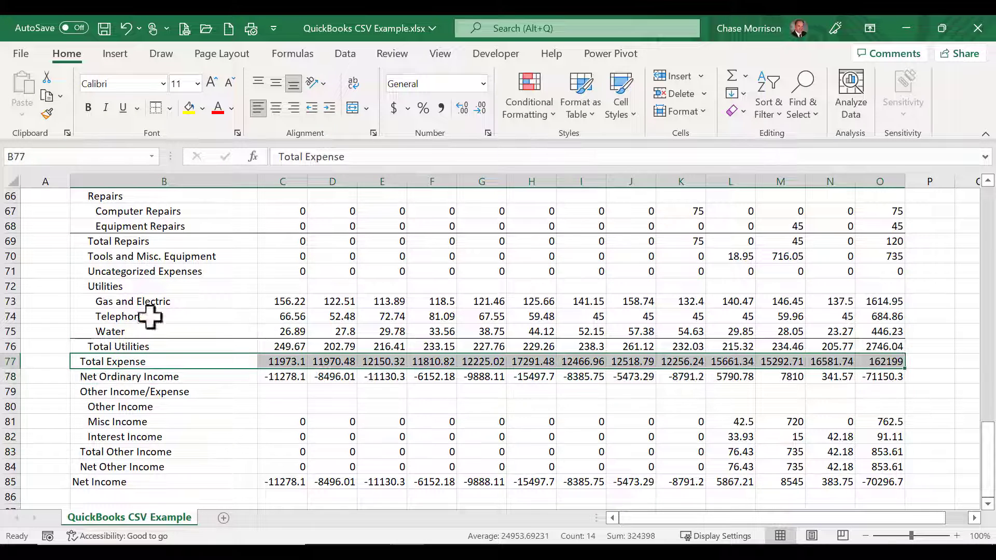
- Add a top border to the Total Other Income row, B83:O83, and the Net Income row, B85:O85
{"action": "left_click_drag", "start_coordinate": [115, 453], "coordinate": [882, 451]}
{"action": "left_click", "coordinate": [156, 107]}
{"action": "left_click_drag", "start_coordinate": [103, 482], "coordinate": [882, 482]}
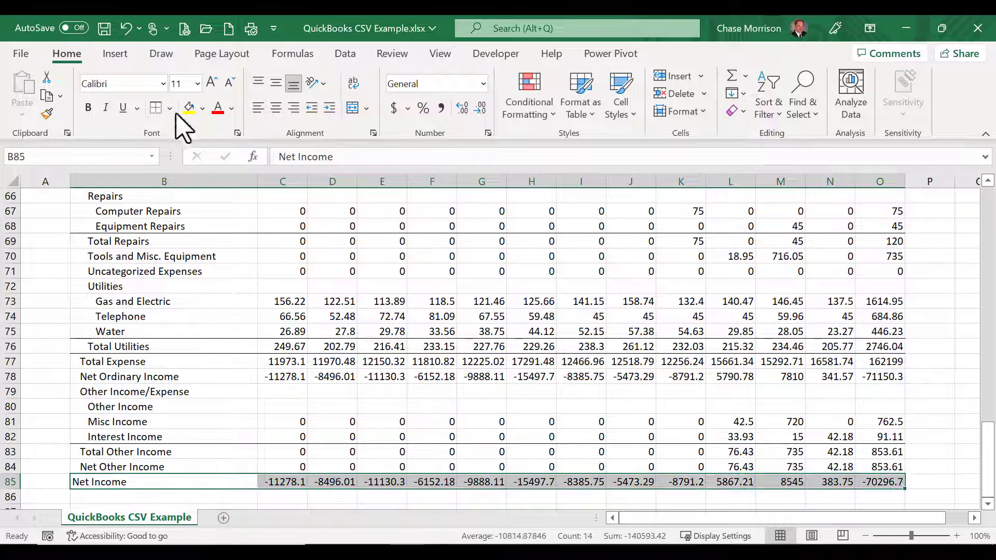
{"action": "left_click", "coordinate": [155, 107]}
{"action": "left_click", "coordinate": [283, 301]}
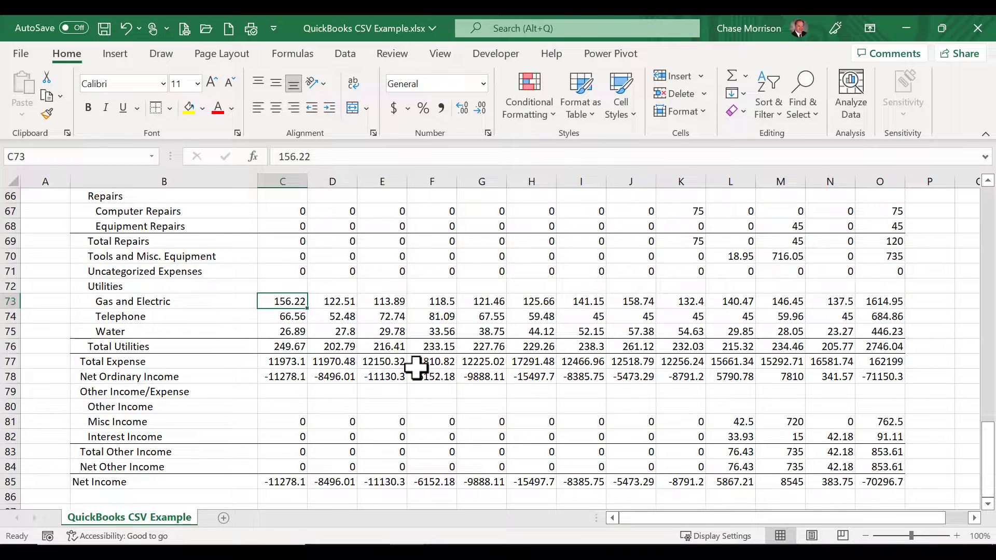
- Bold the two Total Job Materials rows in the income section, B17:O17 and B21:O21
{"action": "scroll", "coordinate": [416, 368], "scroll_direction": "up", "scroll_amount": 9}
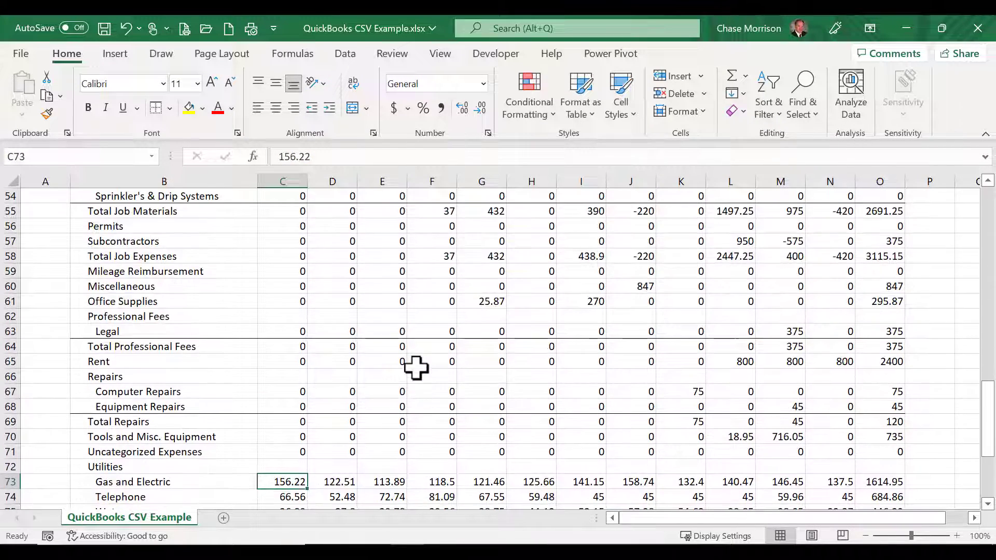
{"action": "scroll", "coordinate": [416, 368], "scroll_direction": "up", "scroll_amount": 12}
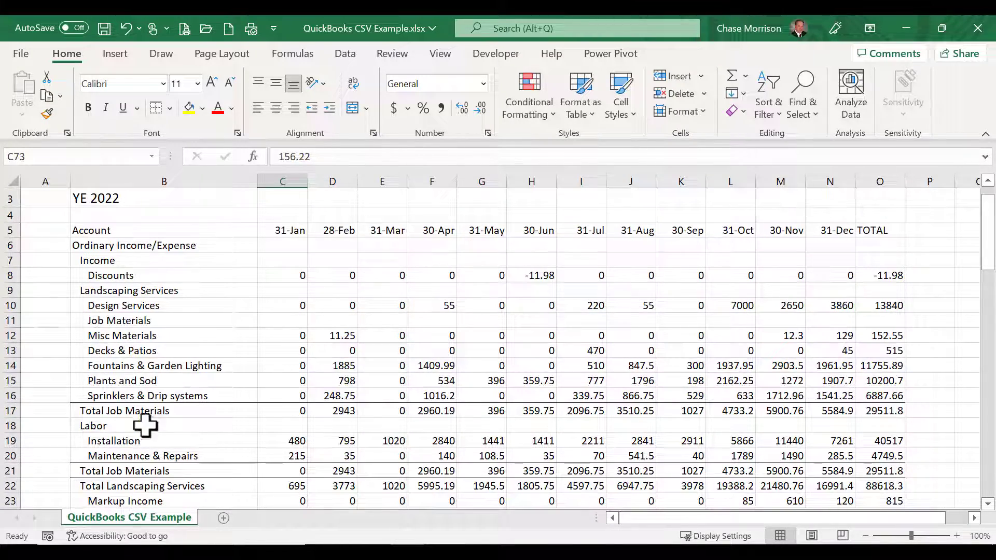
{"action": "left_click_drag", "start_coordinate": [80, 411], "coordinate": [880, 406]}
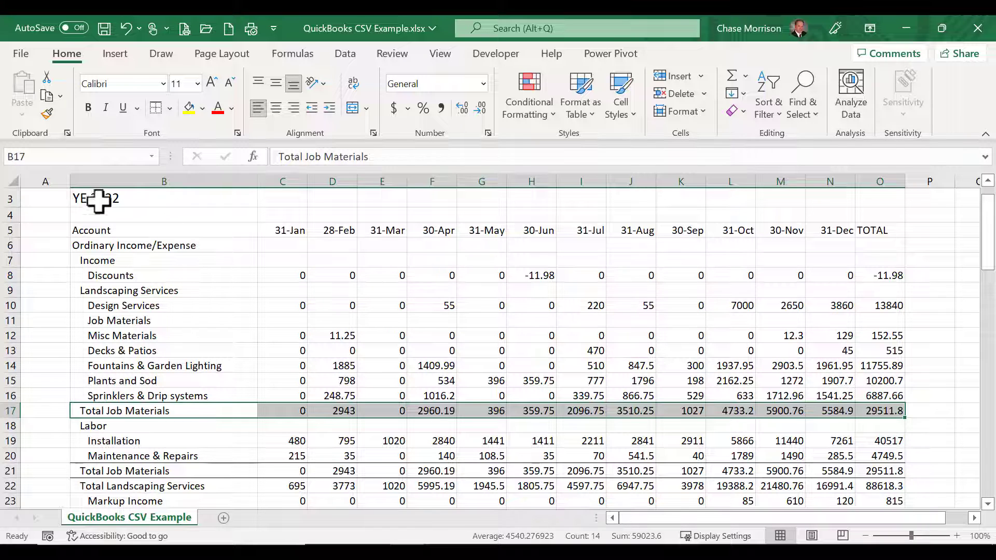
{"action": "left_click", "coordinate": [88, 108]}
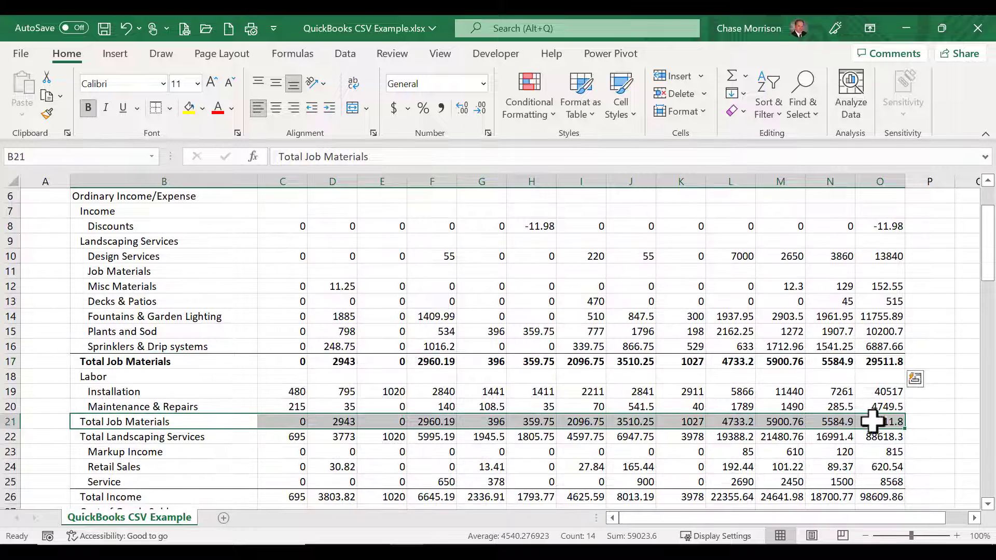
{"action": "left_click", "coordinate": [87, 109]}
- Bold the Total Income row, B26:O26, and the Total COGS and Gross Profit rows, B29:O30
{"action": "scroll", "coordinate": [289, 313], "scroll_direction": "down", "scroll_amount": 2}
{"action": "left_click_drag", "start_coordinate": [78, 409], "coordinate": [879, 408]}
{"action": "left_click", "coordinate": [88, 108]}
{"action": "scroll", "coordinate": [281, 310], "scroll_direction": "down", "scroll_amount": 3}
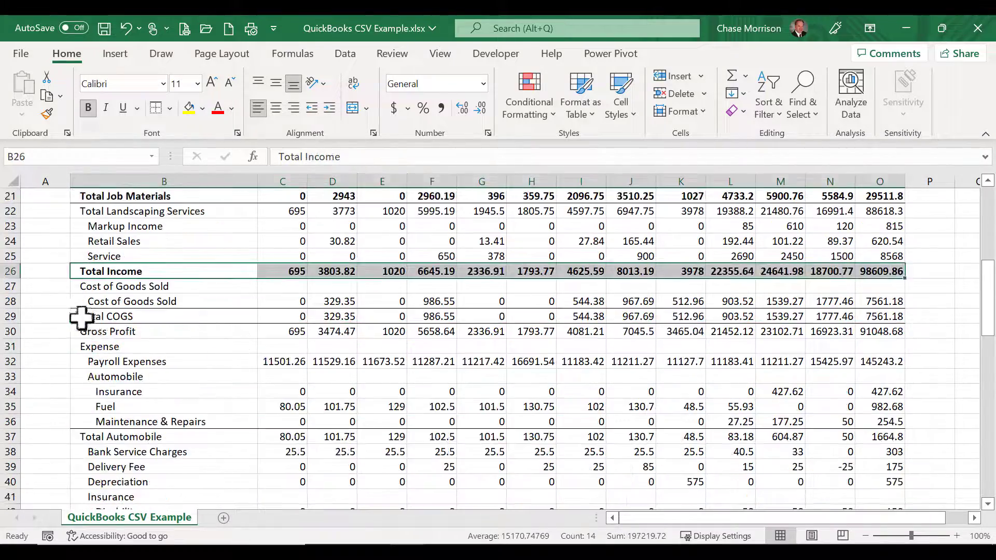
{"action": "left_click_drag", "start_coordinate": [80, 318], "coordinate": [880, 332]}
{"action": "left_click", "coordinate": [89, 108]}
{"action": "left_click", "coordinate": [88, 108]}
- Bold the Total Automobile row, B37:O37, and the Total Insurance row, B46:O46
{"action": "scroll", "coordinate": [204, 278], "scroll_direction": "down", "scroll_amount": 2}
{"action": "left_click_drag", "start_coordinate": [130, 347], "coordinate": [882, 350]}
{"action": "left_click", "coordinate": [88, 108]}
{"action": "scroll", "coordinate": [175, 271], "scroll_direction": "down", "scroll_amount": 3}
{"action": "left_click", "coordinate": [88, 108]}
- Bold the Total Job Materials row, B55:O55, and the Total Professional Fees row, B64:O64
{"action": "scroll", "coordinate": [130, 392], "scroll_direction": "down", "scroll_amount": 2}
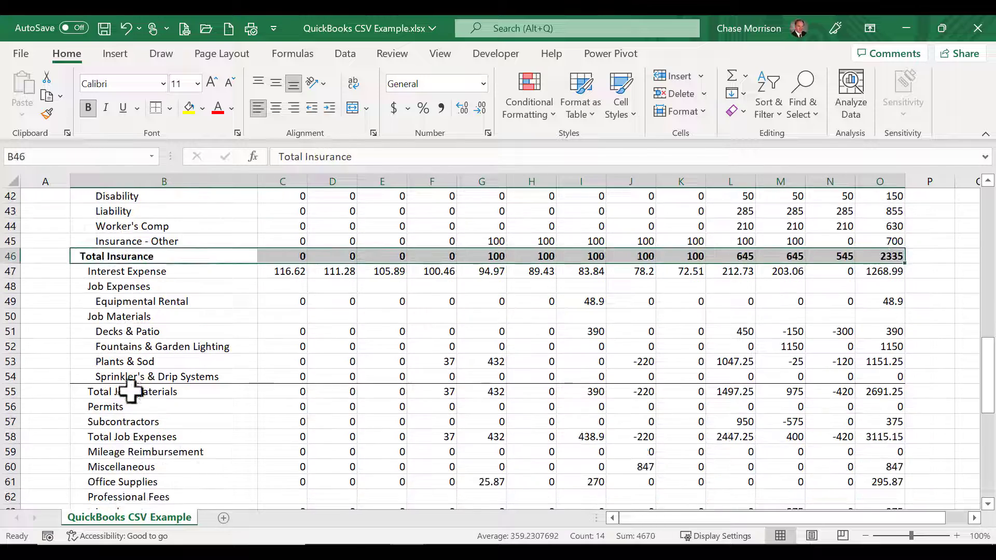
{"action": "left_click_drag", "start_coordinate": [129, 391], "coordinate": [882, 392]}
{"action": "left_click", "coordinate": [88, 108]}
{"action": "scroll", "coordinate": [107, 374], "scroll_direction": "down", "scroll_amount": 3}
{"action": "left_click_drag", "start_coordinate": [109, 392], "coordinate": [889, 392]}
{"action": "left_click", "coordinate": [88, 108]}
- Bold the Total Repairs row, B69:O69, and the Total Utilities and Total Expense rows, B76:O77
{"action": "scroll", "coordinate": [92, 325], "scroll_direction": "down", "scroll_amount": 3}
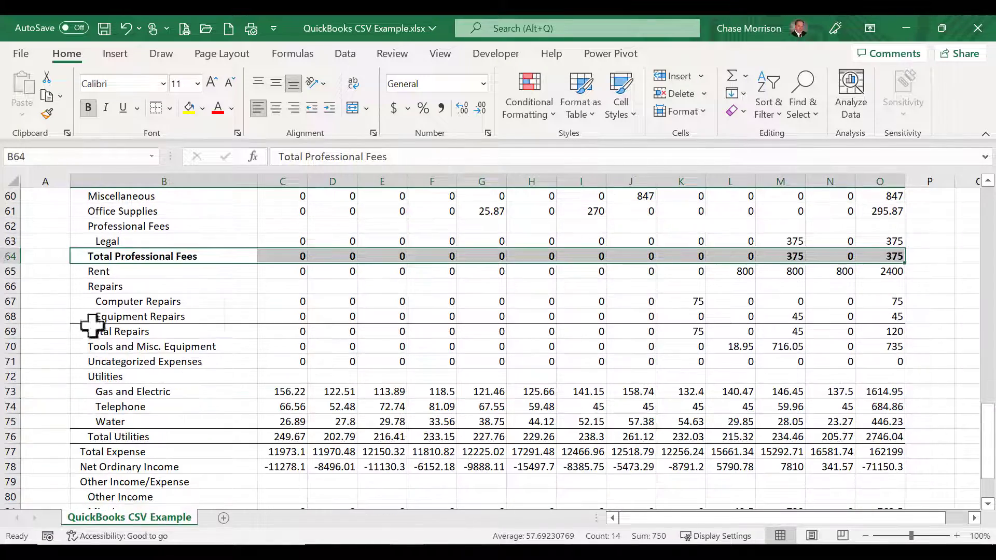
{"action": "left_click_drag", "start_coordinate": [92, 326], "coordinate": [882, 331]}
{"action": "left_click", "coordinate": [89, 108]}
{"action": "left_click_drag", "start_coordinate": [122, 436], "coordinate": [882, 452]}
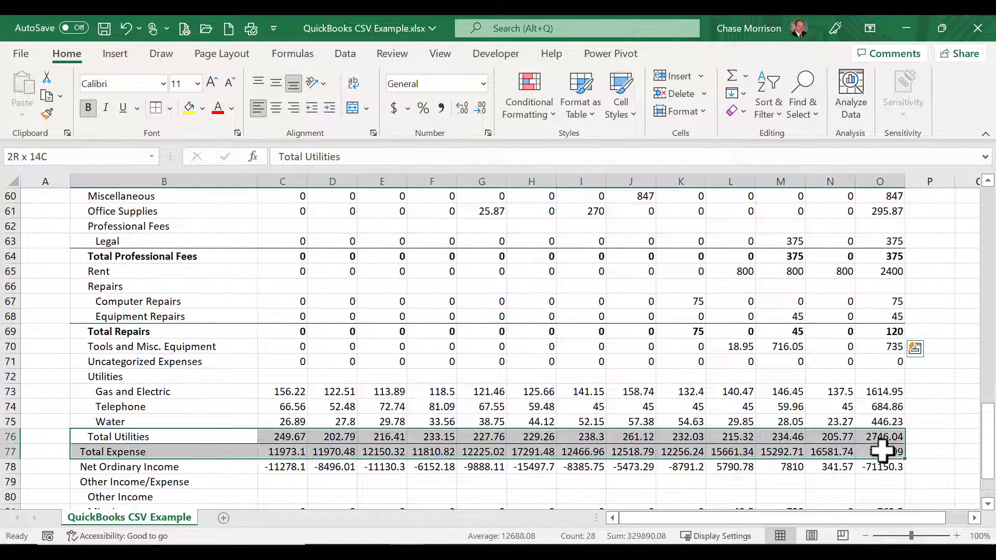
{"action": "left_click", "coordinate": [88, 108]}
- Bold the Total Other Income row and the Net Income row at the end of the statement
{"action": "scroll", "coordinate": [207, 347], "scroll_direction": "down", "scroll_amount": 2}
{"action": "left_click", "coordinate": [140, 395]}
{"action": "left_click_drag", "start_coordinate": [73, 451], "coordinate": [882, 451]}
{"action": "left_click", "coordinate": [88, 108]}
{"action": "left_click_drag", "start_coordinate": [105, 481], "coordinate": [882, 451]}
{"action": "left_click", "coordinate": [88, 108]}
{"action": "left_click", "coordinate": [383, 331]}
- Format the month headers in C5:N5 with the Date type *3/14/2012
{"action": "scroll", "coordinate": [412, 379], "scroll_direction": "up", "scroll_amount": 7}
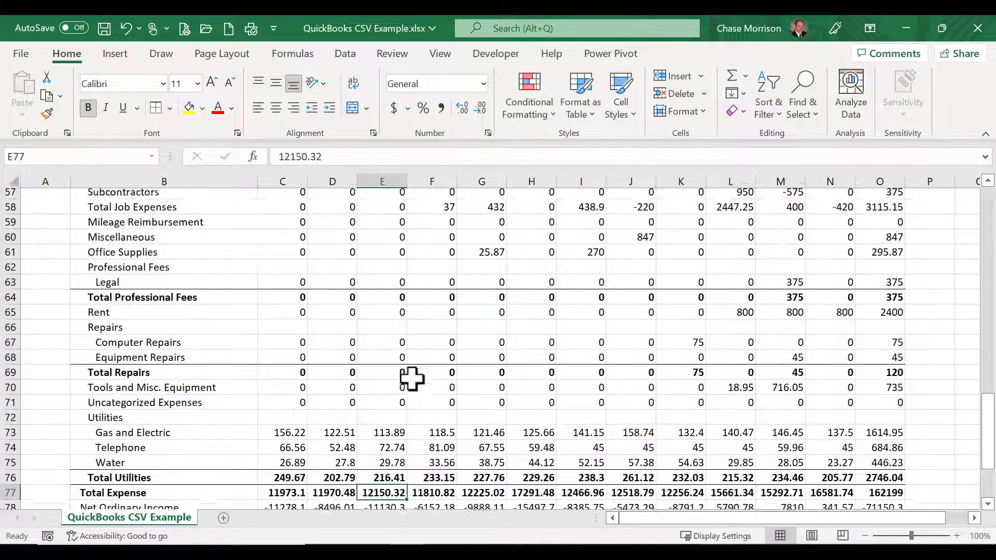
{"action": "scroll", "coordinate": [412, 379], "scroll_direction": "up", "scroll_amount": 8}
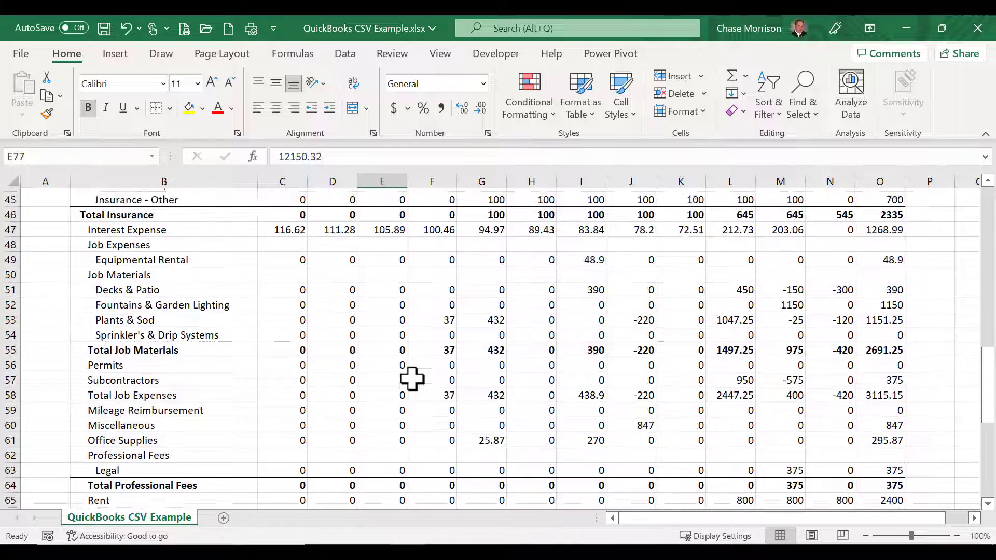
{"action": "scroll", "coordinate": [411, 379], "scroll_direction": "up", "scroll_amount": 7}
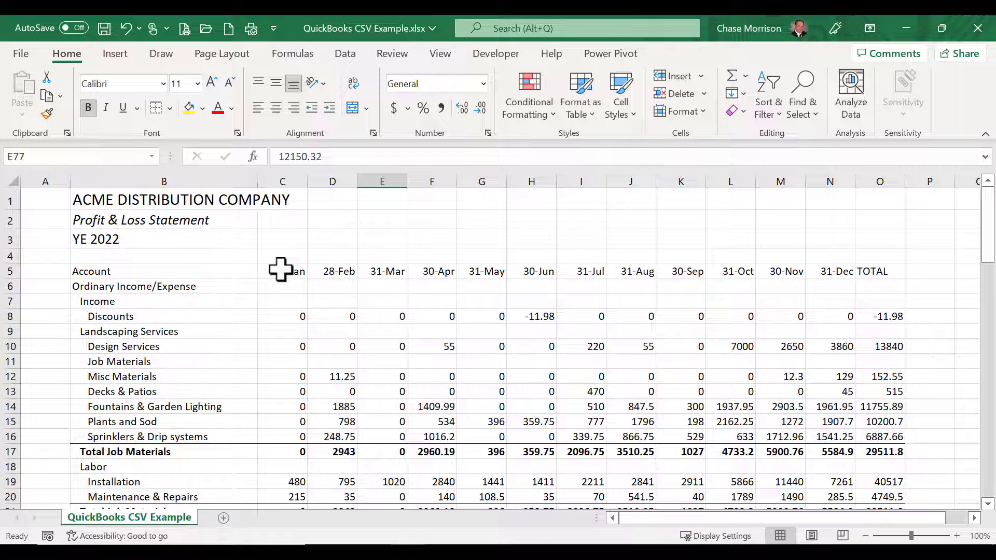
{"action": "left_click_drag", "start_coordinate": [281, 269], "coordinate": [819, 272]}
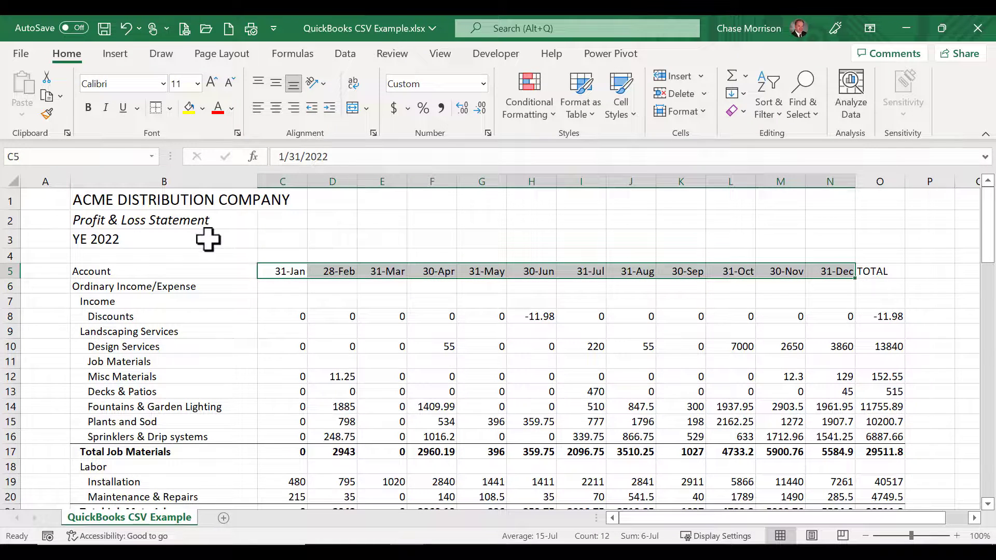
{"action": "left_click", "coordinate": [486, 131]}
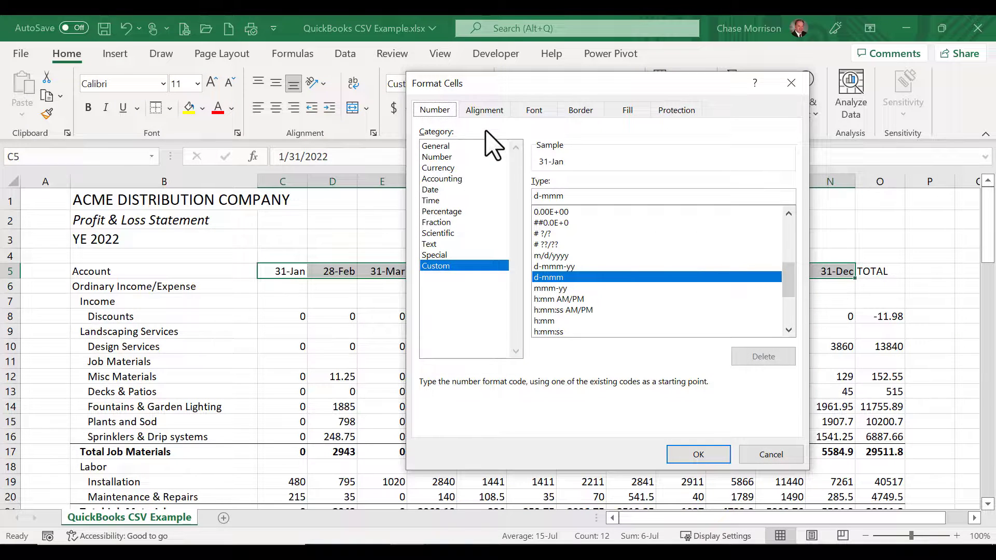
{"action": "left_click", "coordinate": [430, 190]}
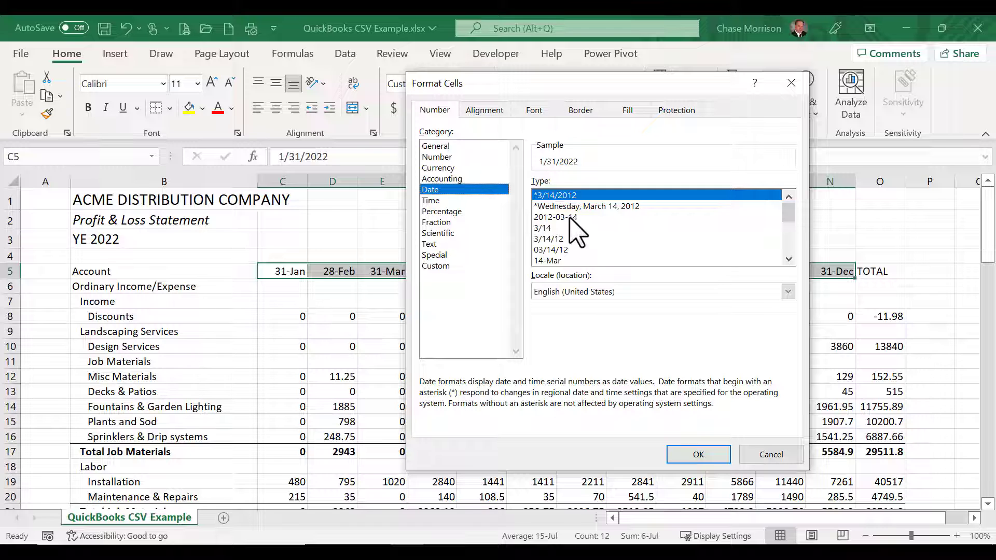
{"action": "left_click", "coordinate": [715, 457]}
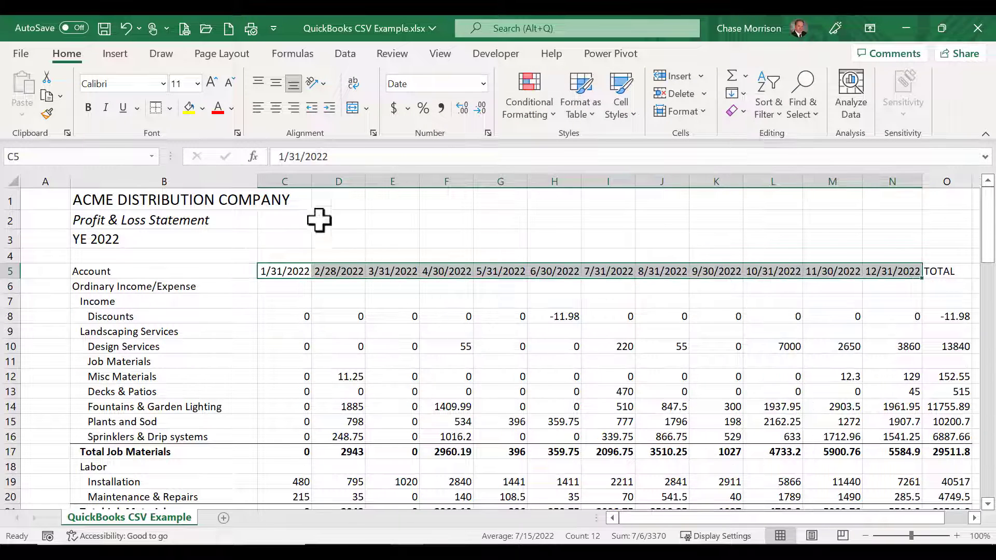
- Widen columns C through N to one uniform width and centre the header cells C5:O5
{"action": "left_click_drag", "start_coordinate": [298, 179], "coordinate": [934, 179]}
{"action": "left_click_drag", "start_coordinate": [291, 272], "coordinate": [900, 266]}
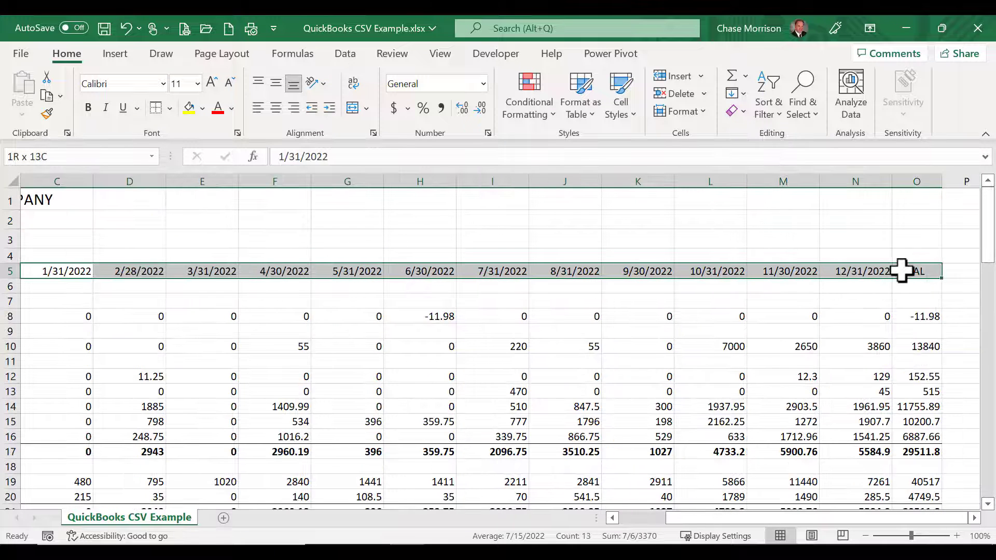
{"action": "left_click", "coordinate": [274, 108]}
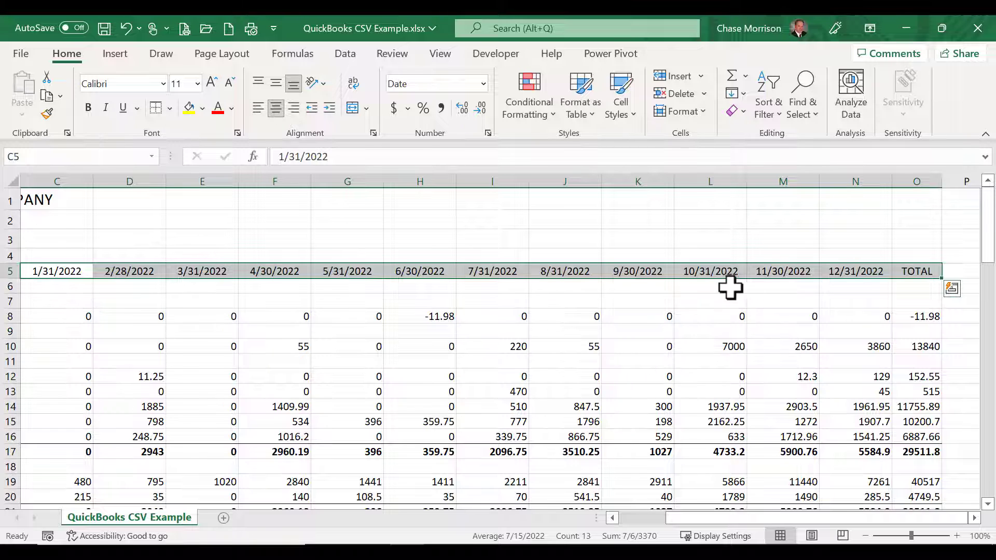
- Apply the custom number format mmm-yy to the month headers in C5:N5
{"action": "left_click", "coordinate": [842, 271]}
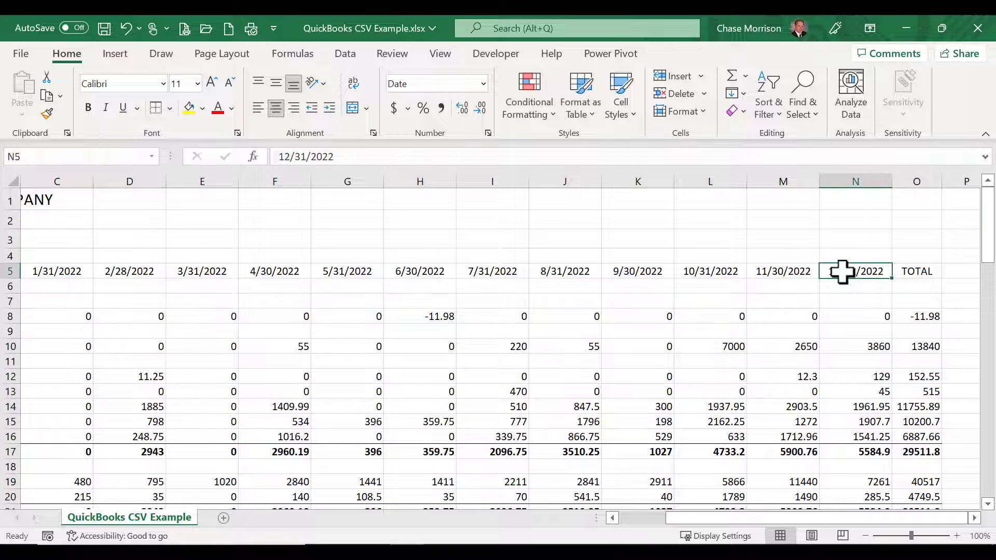
{"action": "left_click_drag", "start_coordinate": [826, 268], "coordinate": [296, 275]}
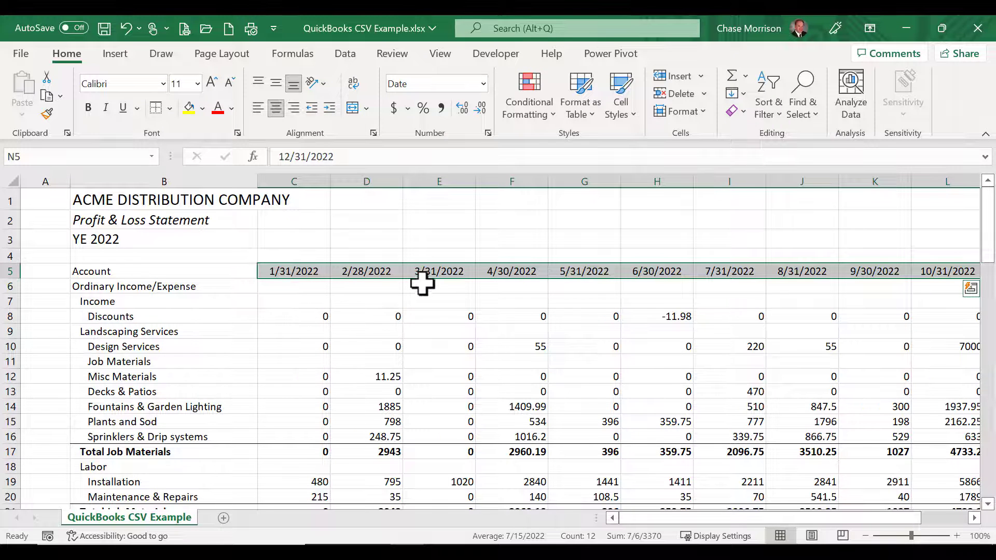
{"action": "left_click", "coordinate": [488, 133]}
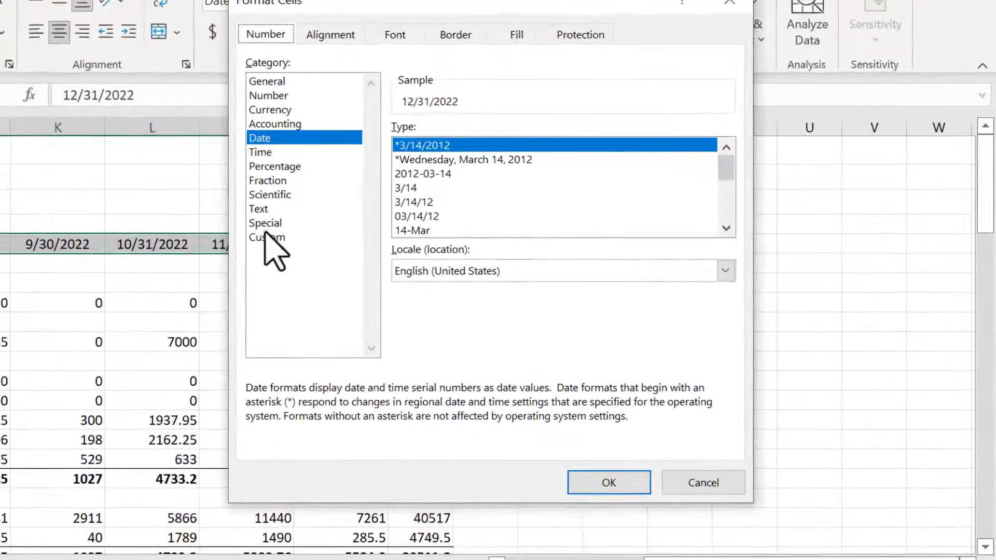
{"action": "left_click", "coordinate": [440, 264]}
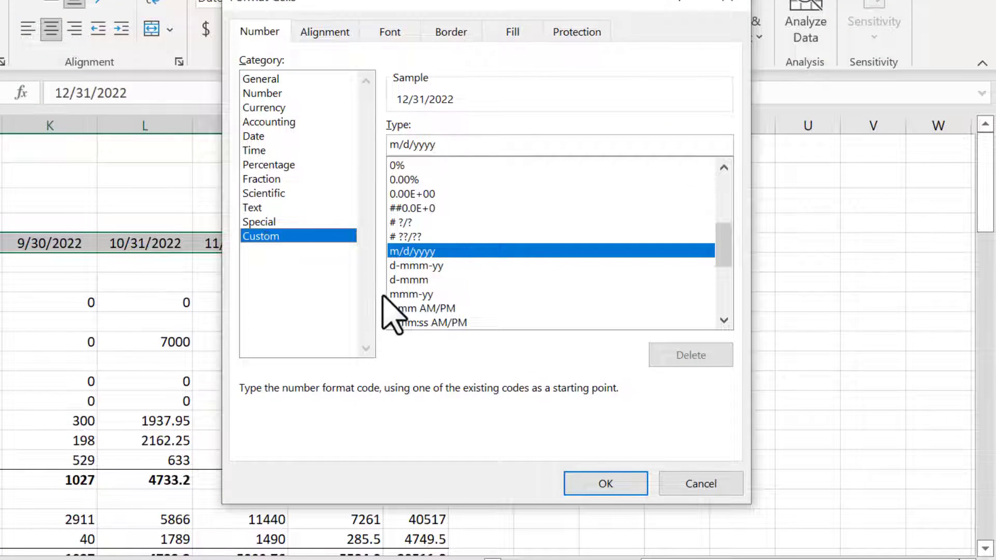
{"action": "left_click", "coordinate": [400, 294]}
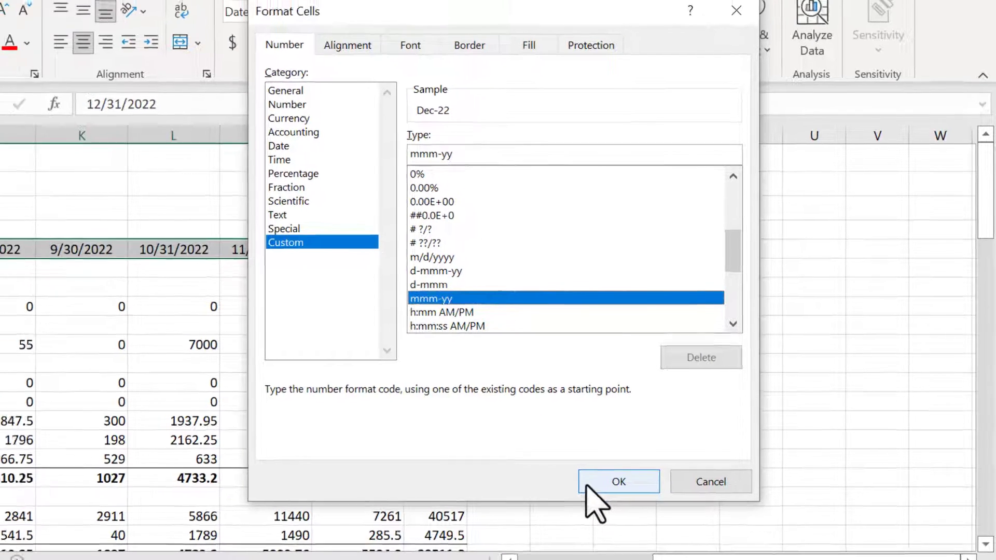
{"action": "left_click", "coordinate": [603, 484]}
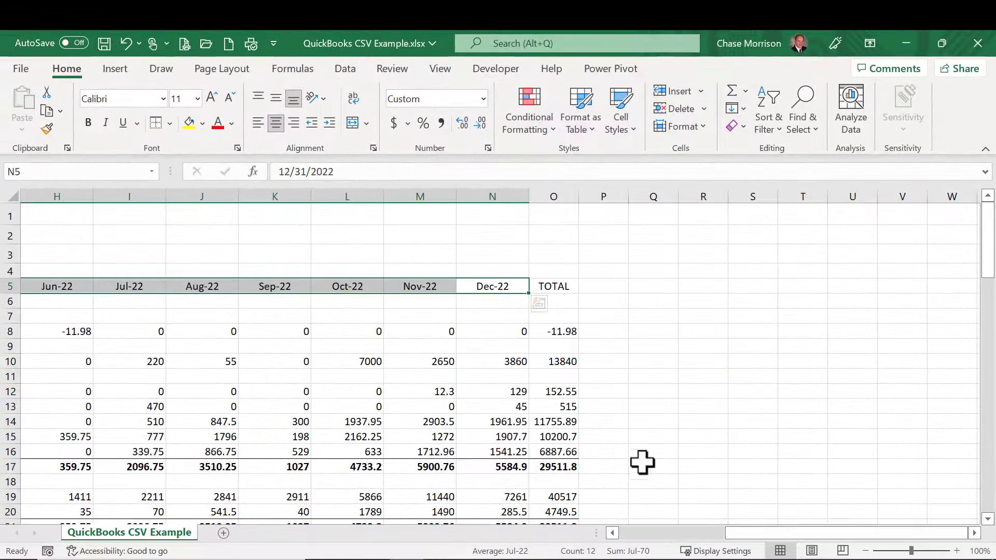
- Apply borders to the month and TOTAL header cells C5:O5 and to the Account header in B5
{"action": "left_click_drag", "start_coordinate": [553, 288], "coordinate": [276, 284]}
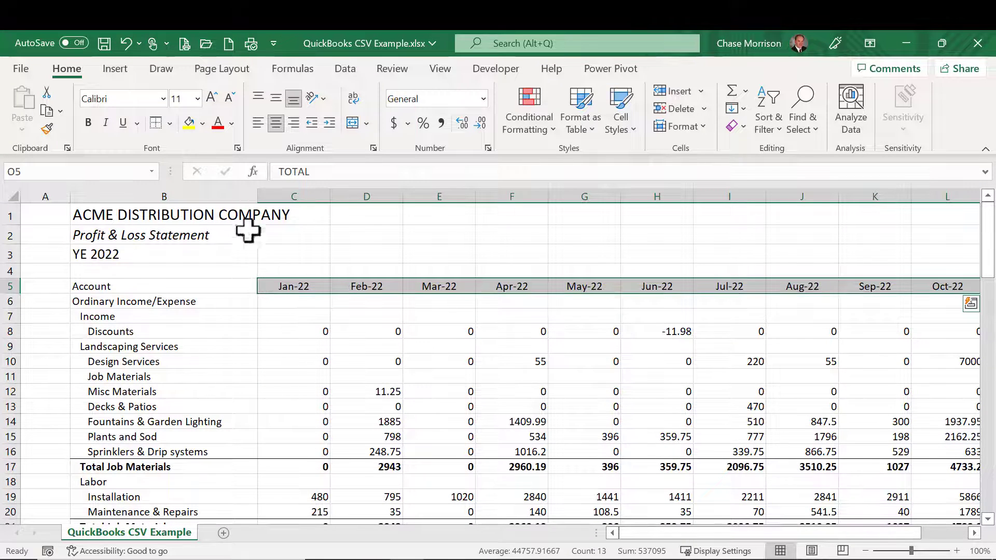
{"action": "left_click", "coordinate": [170, 125]}
{"action": "left_click", "coordinate": [176, 285]}
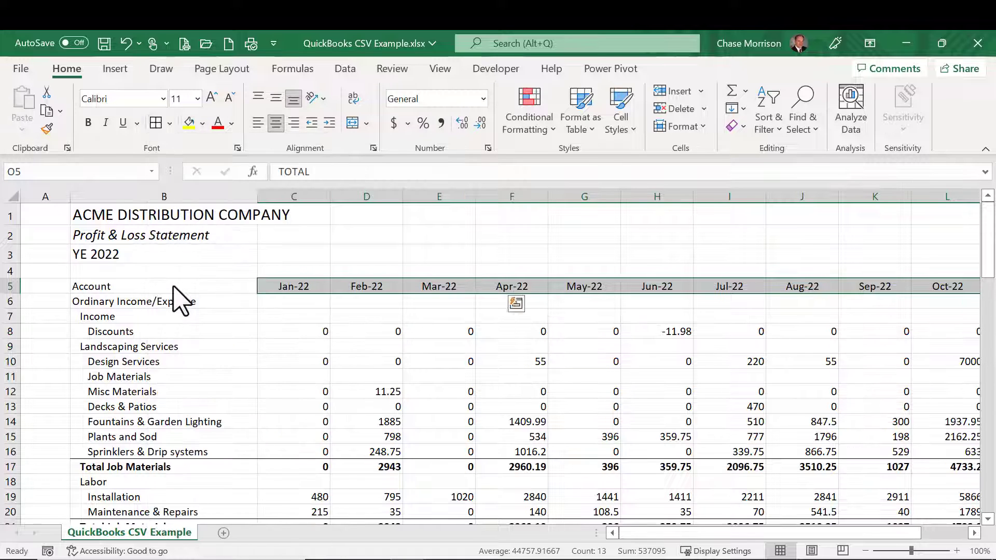
{"action": "scroll", "coordinate": [179, 299], "scroll_direction": "right", "scroll_amount": 4}
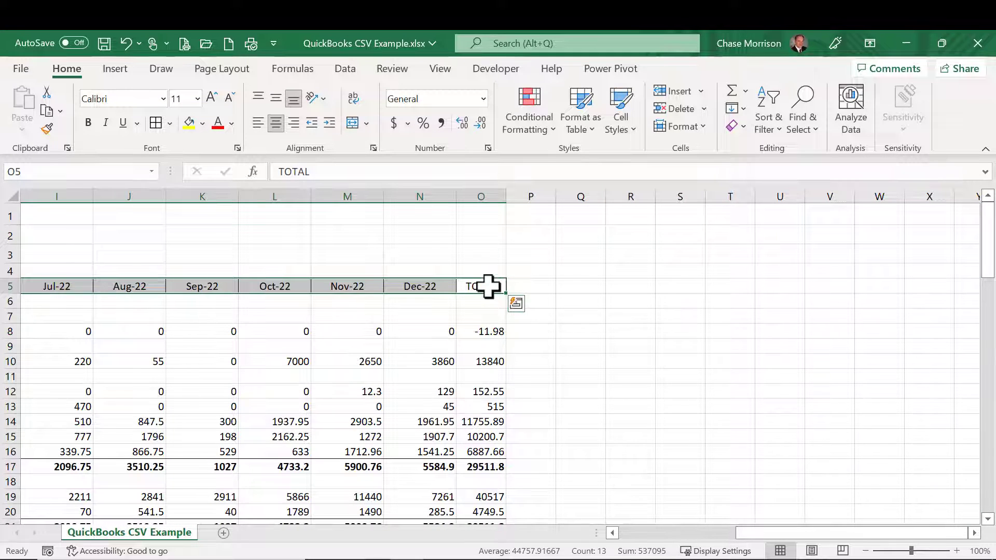
{"action": "left_click", "coordinate": [703, 534]}
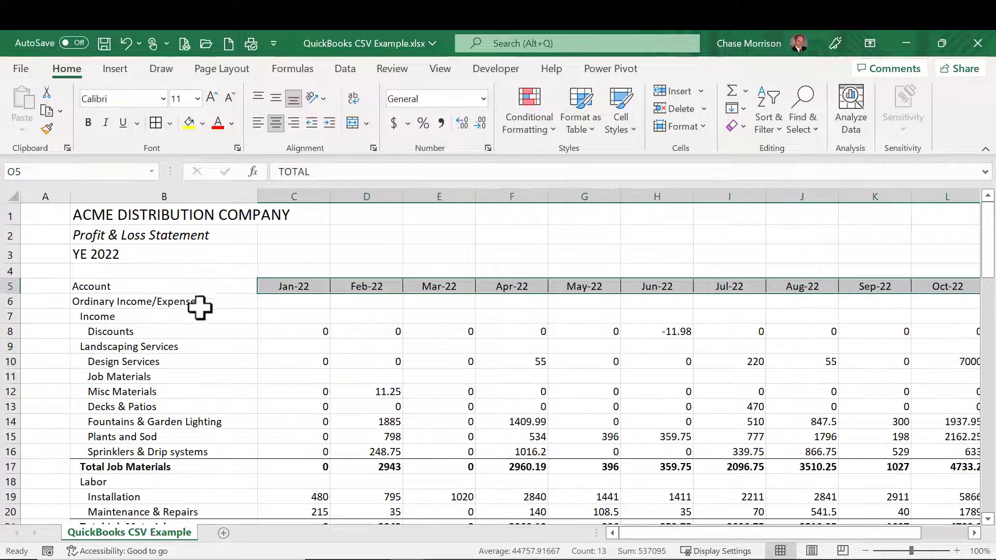
{"action": "left_click", "coordinate": [175, 285]}
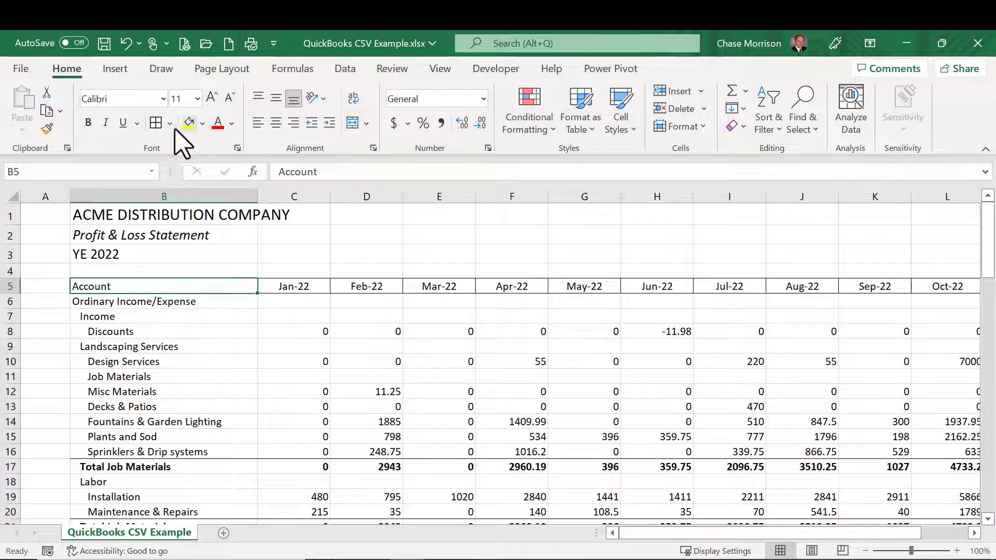
{"action": "left_click", "coordinate": [314, 357]}
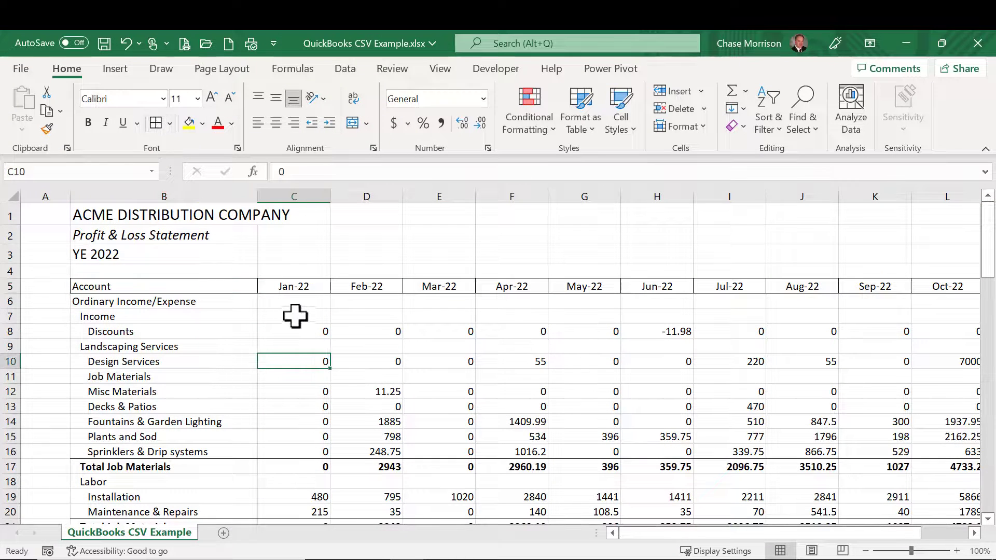
- Format all amounts from C7 through column O as Number with 0 decimal places and the 1000 separator
{"action": "left_click_drag", "start_coordinate": [295, 316], "coordinate": [924, 441]}
{"action": "scroll", "coordinate": [924, 442], "scroll_direction": "up", "scroll_amount": 20}
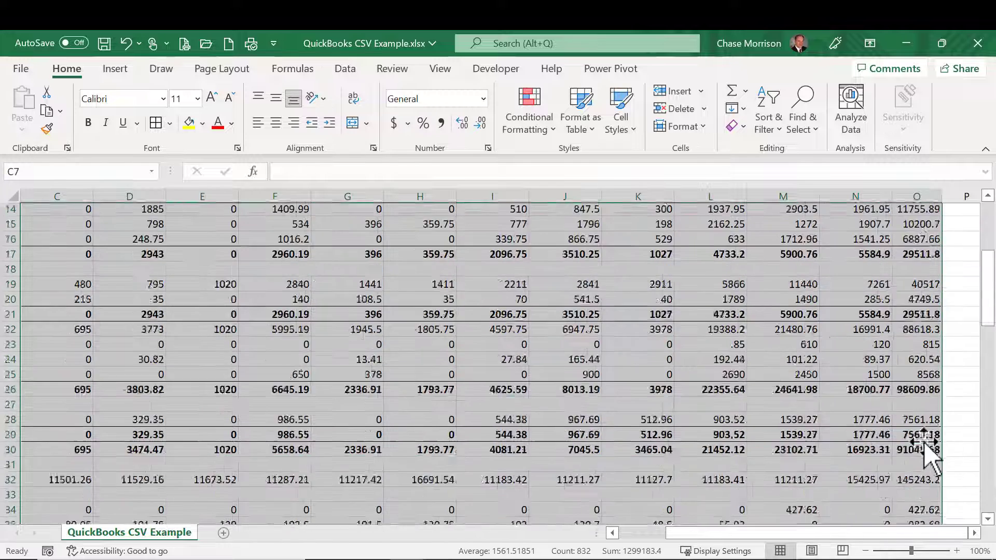
{"action": "key", "text": "ctrl+1"}
{"action": "left_click", "coordinate": [445, 173]}
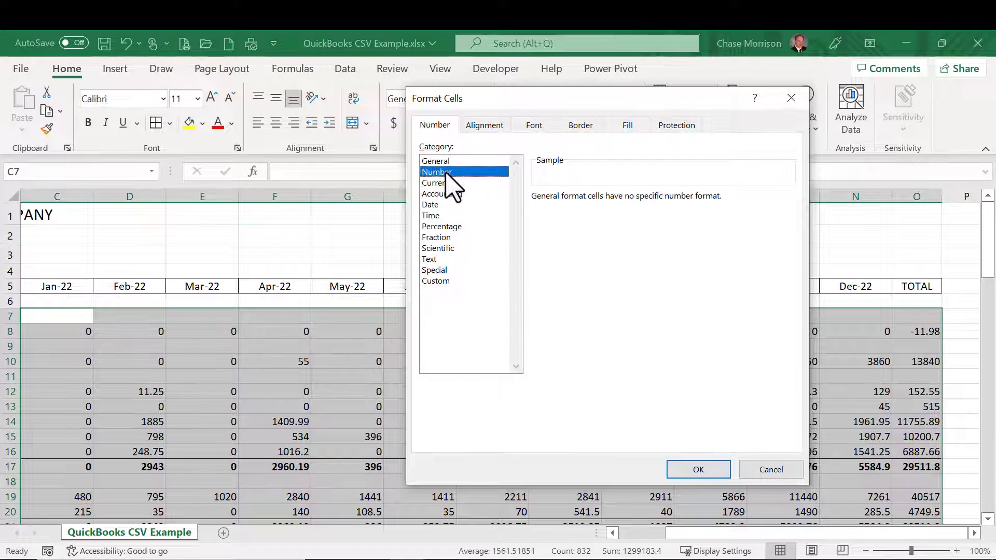
{"action": "left_click", "coordinate": [537, 218]}
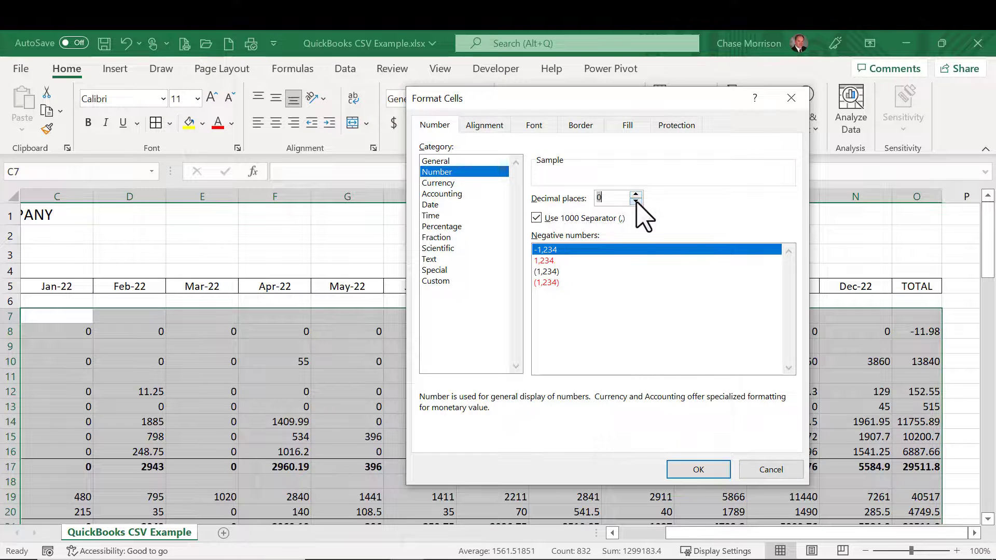
{"action": "left_click", "coordinate": [726, 473]}
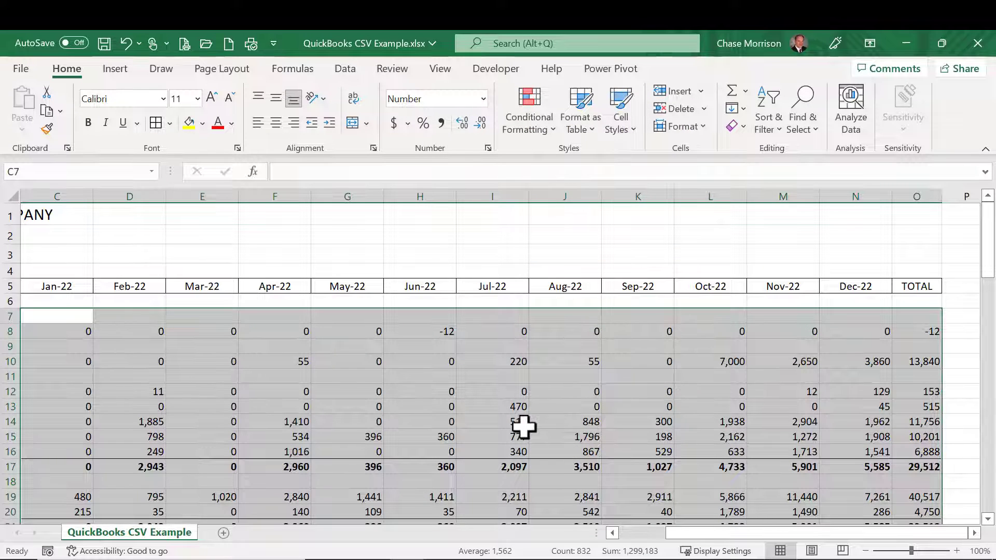
- Narrow columns C through O to one uniform width so the whole statement fits across the sheet
{"action": "left_click_drag", "start_coordinate": [57, 197], "coordinate": [870, 281]}
{"action": "mouse_move", "coordinate": [818, 196]}
{"action": "left_mouse_down"}
{"action": "mouse_move", "coordinate": [803, 195]}
{"action": "mouse_move", "coordinate": [825, 200]}
{"action": "left_mouse_up"}
{"action": "left_click", "coordinate": [477, 403]}
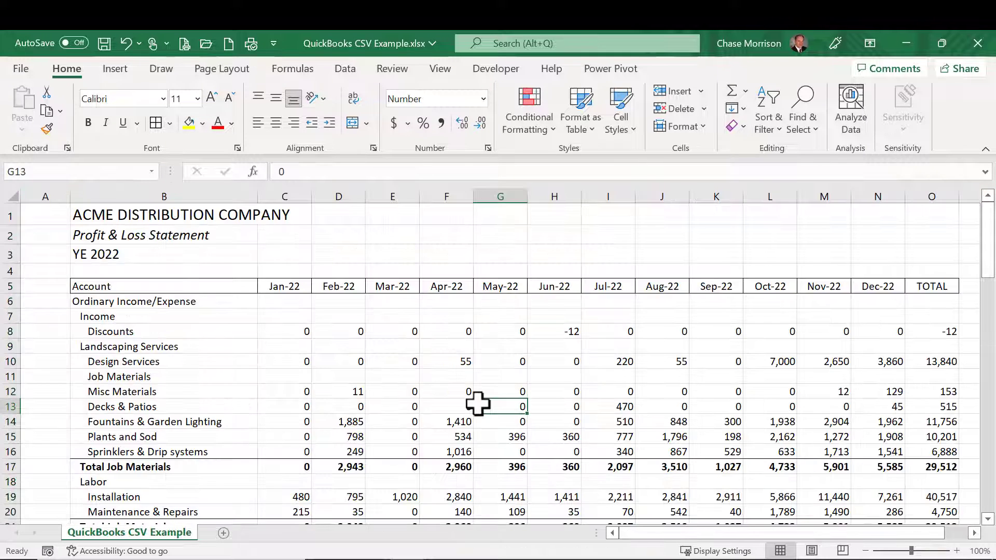
- Replace the hardcoded Total Job Materials values in C17:O17 with the formula =SUM(C12:C16)
{"action": "scroll", "coordinate": [477, 404], "scroll_direction": "down", "scroll_amount": 1}
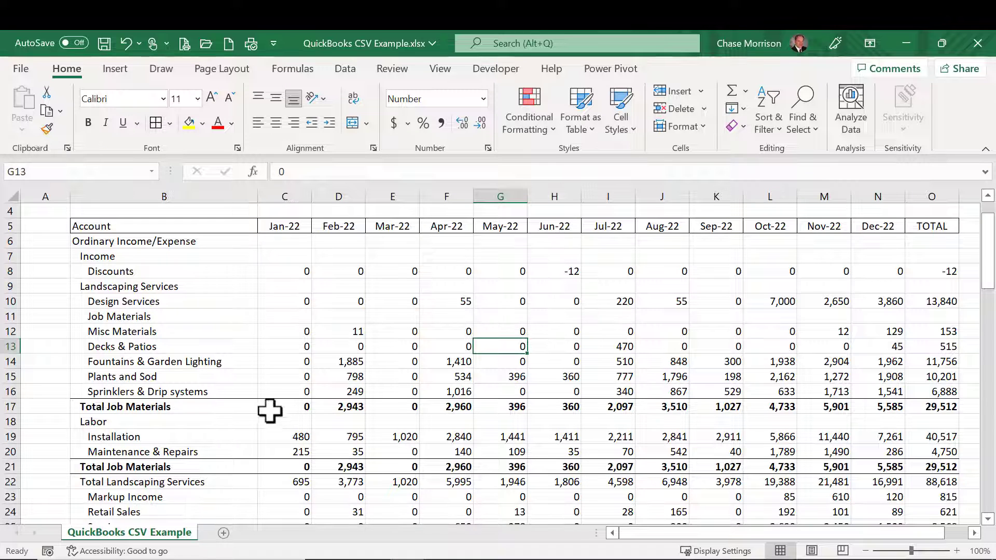
{"action": "left_click_drag", "start_coordinate": [269, 409], "coordinate": [917, 408]}
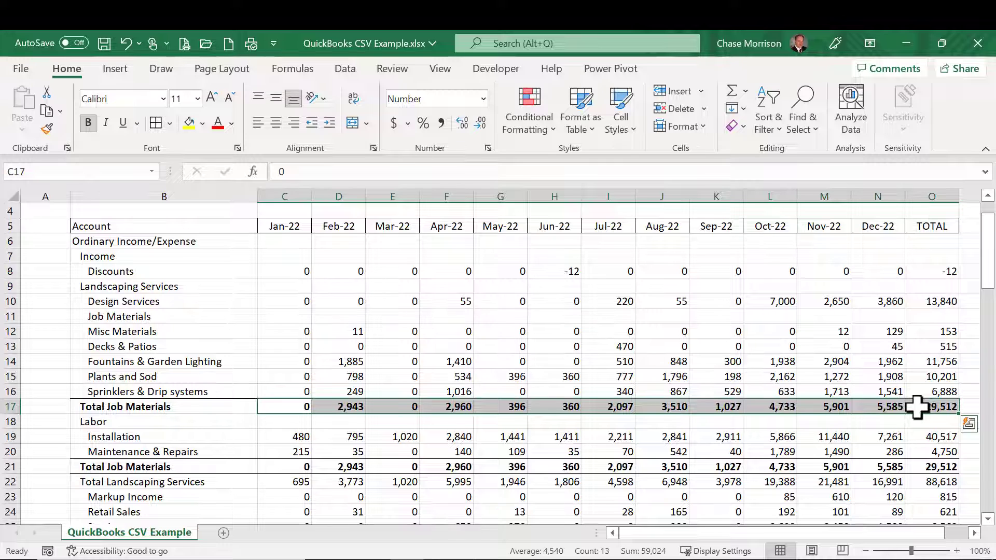
{"action": "type", "text": "=sum("}
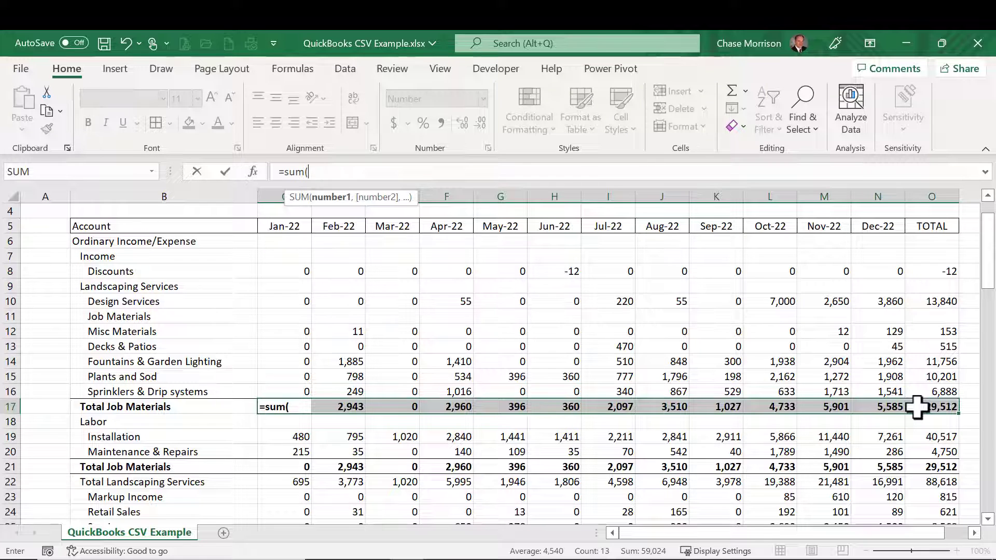
{"action": "key", "text": "Up"}
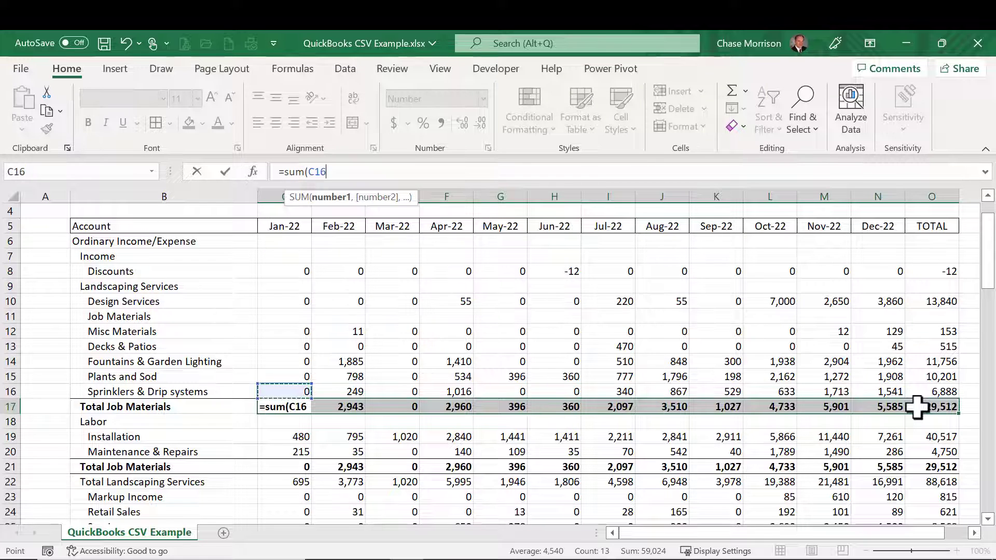
{"action": "left_click_drag", "start_coordinate": [284, 389], "coordinate": [284, 332]}
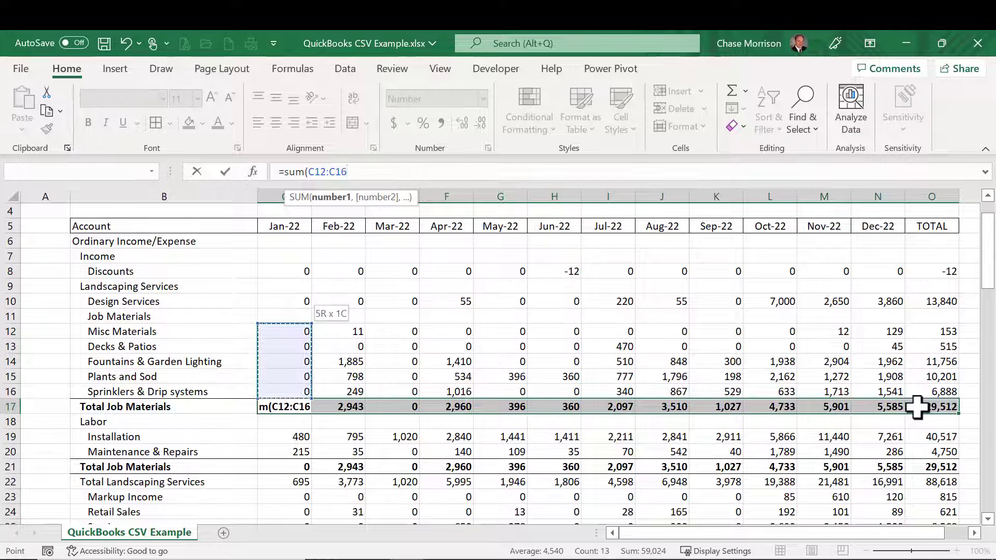
{"action": "key", "text": "ctrl+Return"}
- Replace the hardcoded values in the total row beneath Labor, C21:O21, with the formula =SUM(C19:C20)
{"action": "key", "text": "Down"}
{"action": "key", "text": "Down"}
{"action": "key", "text": "Down"}
{"action": "key", "text": "Down"}
{"action": "key", "text": "shift+Right"}
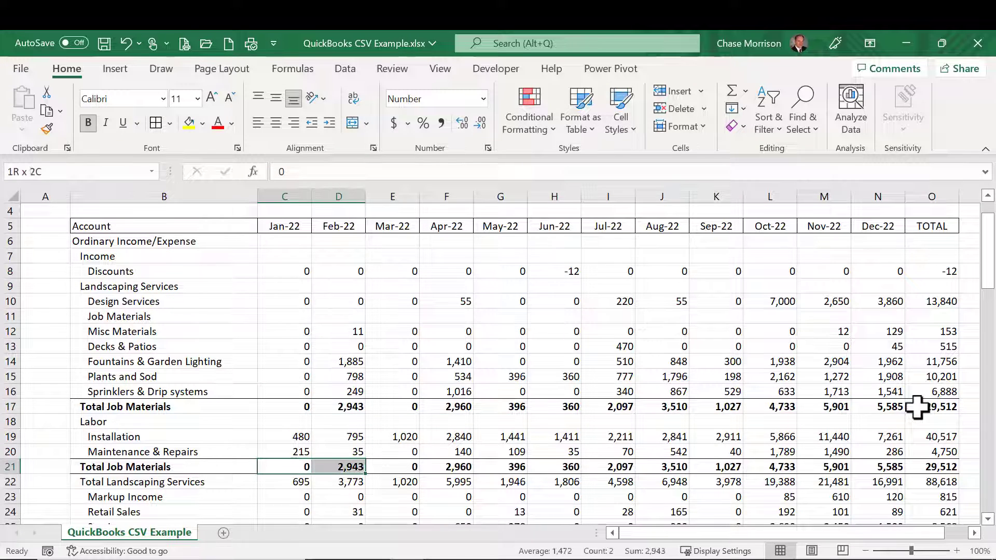
{"action": "key", "text": "shift+Right"}
{"action": "key", "text": "shift+Right"}
{"action": "key", "text": "shift+Right"}
{"action": "key", "text": "shift+Right"}
{"action": "key", "text": "shift+Right"}
{"action": "key", "text": "shift+Right"}
{"action": "key", "text": "shift+Right"}
{"action": "key", "text": "shift+Right"}
{"action": "key", "text": "shift+Right"}
{"action": "key", "text": "shift+Right"}
{"action": "key", "text": "shift+Right"}
{"action": "type", "text": "=sum("}
{"action": "key", "text": "Up"}
{"action": "key", "text": "shift+Up"}
{"action": "key", "text": "ctrl+Return"}
{"action": "key", "text": "Down"}
{"action": "key", "text": "Down"}
{"action": "key", "text": "Down"}
{"action": "key", "text": "Down"}
{"action": "key", "text": "Down"}
{"action": "key", "text": "Down"}
{"action": "key", "text": "Down"}
{"action": "key", "text": "Down"}
{"action": "key", "text": "Down"}
{"action": "key", "text": "Down"}
{"action": "key", "text": "Down"}
{"action": "key", "text": "Down"}
{"action": "key", "text": "Up"}
{"action": "key", "text": "Up"}
{"action": "key", "text": "Up"}
{"action": "key", "text": "Up"}
{"action": "key", "text": "Up"}
{"action": "key", "text": "Up"}
{"action": "key", "text": "Up"}
{"action": "key", "text": "Up"}
{"action": "key", "text": "Up"}
{"action": "key", "text": "Up"}
{"action": "key", "text": "Up"}
{"action": "key", "text": "Up"}
{"action": "key", "text": "Up"}
{"action": "key", "text": "Up"}
{"action": "key", "text": "Up"}
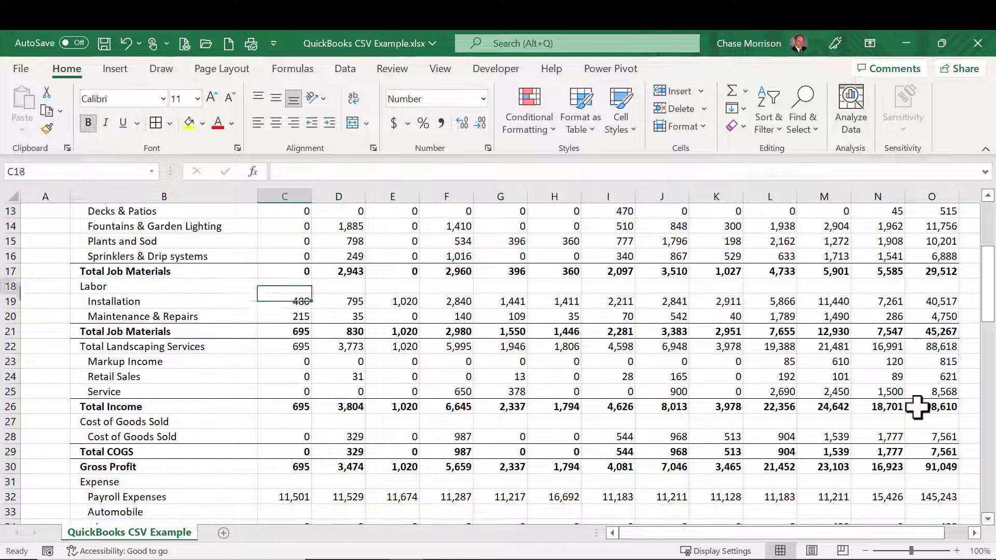
{"action": "key", "text": "Down"}
{"action": "key", "text": "Down"}
{"action": "key", "text": "Down"}
{"action": "key", "text": "shift+Right"}
{"action": "key", "text": "shift+Right"}
{"action": "key", "text": "shift+Right"}
{"action": "key", "text": "shift+Right"}
{"action": "key", "text": "shift+Right"}
{"action": "key", "text": "shift+Right"}
{"action": "key", "text": "shift+Right"}
{"action": "key", "text": "shift+Right"}
{"action": "key", "text": "shift+Right"}
{"action": "key", "text": "shift+Right"}
{"action": "key", "text": "shift+Right"}
{"action": "key", "text": "shift+Right"}
{"action": "type", "text": "=sum("}
{"action": "key", "text": "Up"}
{"action": "key", "text": "shift+Up"}
{"action": "key", "text": "ctrl+Return"}
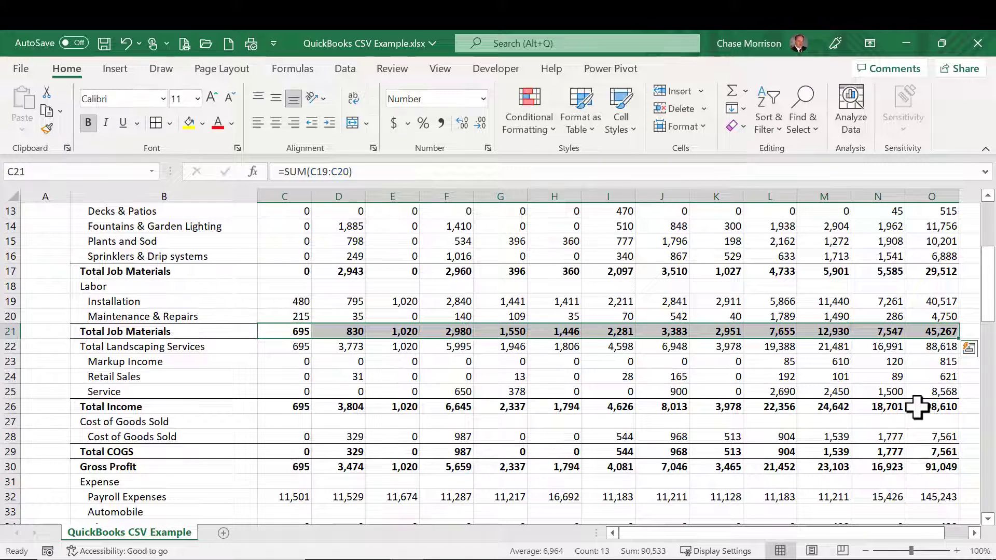
- Fill Total Income C26:O26 with a SUM of Discounts, Design Services, both Total Job Materials rows, and Markup Income through Service
{"action": "key", "text": "Down"}
{"action": "key", "text": "Down"}
{"action": "key", "text": "Down"}
{"action": "key", "text": "Down"}
{"action": "key", "text": "Down"}
{"action": "key", "text": "shift+Right"}
{"action": "key", "text": "shift+Right"}
{"action": "key", "text": "shift+Right"}
{"action": "key", "text": "shift+Right"}
{"action": "key", "text": "shift+Right"}
{"action": "key", "text": "shift+Right"}
{"action": "key", "text": "shift+Right"}
{"action": "key", "text": "shift+Right"}
{"action": "key", "text": "shift+Right"}
{"action": "key", "text": "shift+Right"}
{"action": "key", "text": "shift+Right"}
{"action": "key", "text": "shift+Right"}
{"action": "type", "text": "=sum("}
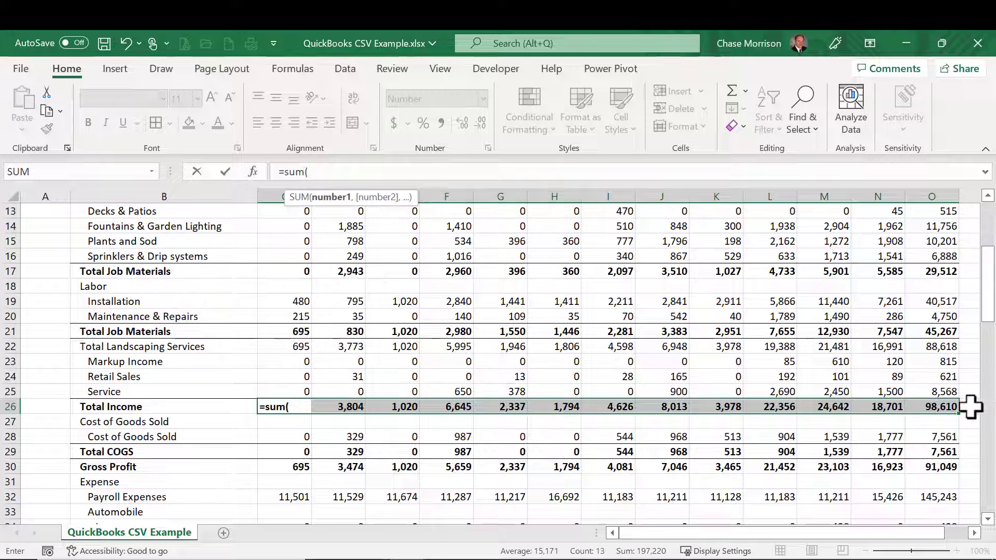
{"action": "scroll", "coordinate": [534, 327], "scroll_direction": "up", "scroll_amount": 3}
{"action": "left_click", "coordinate": [273, 271]}
{"action": "left_click", "coordinate": [290, 301], "text": "ctrl"}
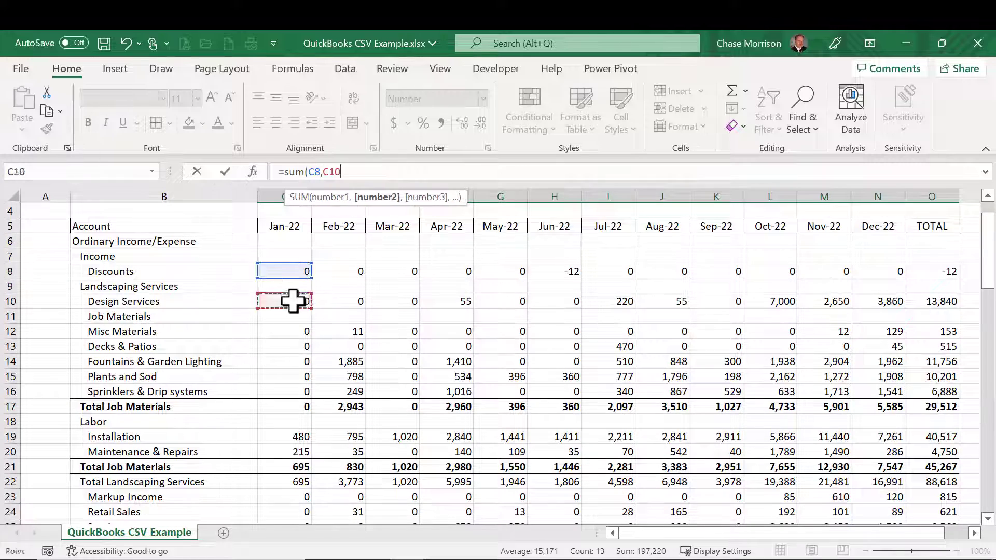
{"action": "left_click", "coordinate": [290, 406], "text": "ctrl"}
{"action": "left_click", "coordinate": [290, 467], "text": "ctrl"}
{"action": "scroll", "coordinate": [415, 451], "scroll_direction": "down", "scroll_amount": 4}
{"action": "left_click_drag", "start_coordinate": [291, 316], "coordinate": [286, 346]}
{"action": "key", "text": "ctrl+Return"}
{"action": "scroll", "coordinate": [287, 342], "scroll_direction": "up", "scroll_amount": 1}
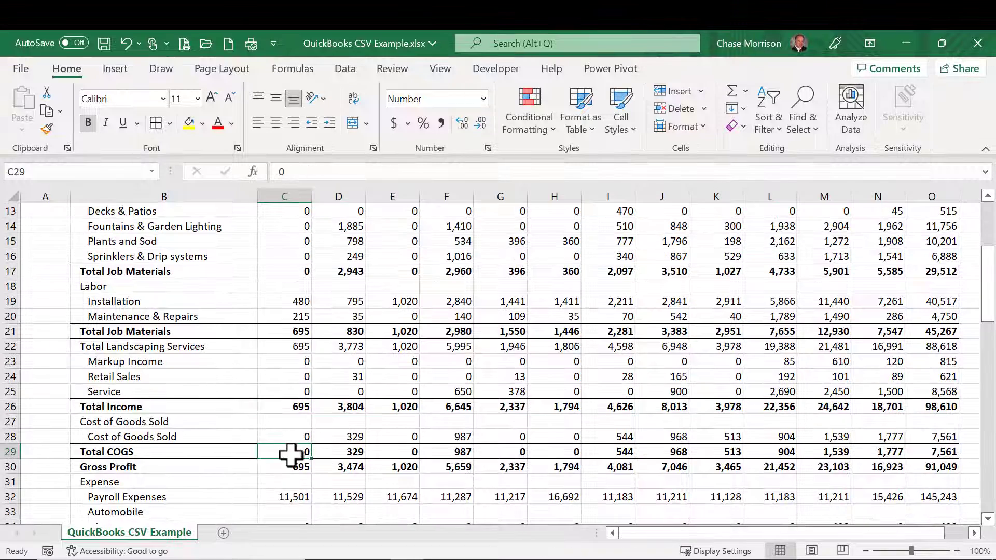
- Replace the Total COGS values in C29:O29 with a SUM formula referencing the Cost of Goods Sold row above
{"action": "left_click_drag", "start_coordinate": [289, 452], "coordinate": [934, 452]}
{"action": "type", "text": "=sum("}
{"action": "key", "text": "Up"}
{"action": "type", "text": ")"}
{"action": "key", "text": "ctrl+Return"}
- Replace the Gross Profit values in C30:O30 with the formula =C26-C29
{"action": "key", "text": "Down"}
{"action": "key", "text": "shift+Right"}
{"action": "key", "text": "shift+Right"}
{"action": "key", "text": "shift+Right"}
{"action": "key", "text": "shift+Right"}
{"action": "key", "text": "shift+Right"}
{"action": "key", "text": "shift+Right"}
{"action": "key", "text": "shift+Right"}
{"action": "key", "text": "shift+Right"}
{"action": "key", "text": "shift+Right"}
{"action": "key", "text": "shift+Right"}
{"action": "key", "text": "shift+Right"}
{"action": "key", "text": "shift+Right"}
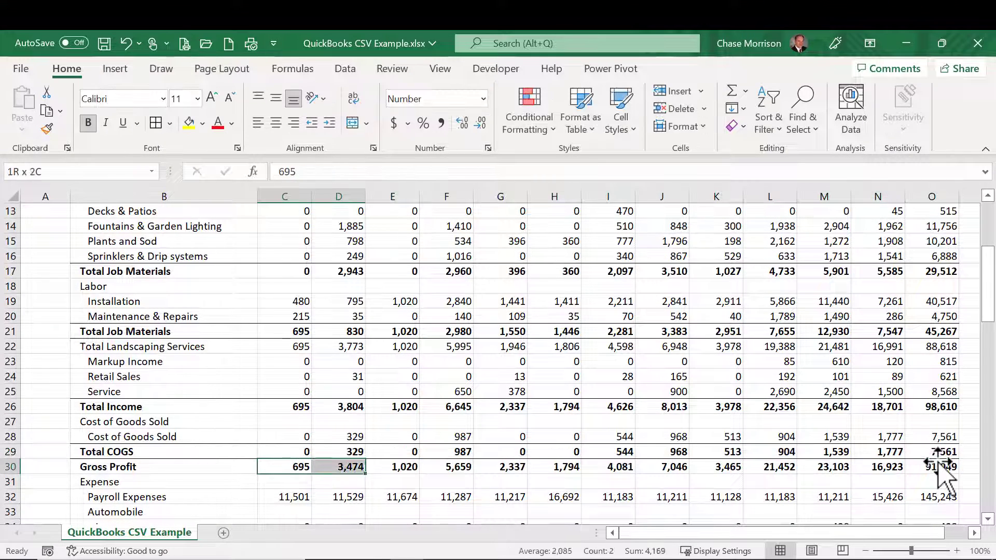
{"action": "type", "text": "="}
{"action": "key", "text": "Up"}
{"action": "key", "text": "Up"}
{"action": "key", "text": "Up"}
{"action": "key", "text": "Up"}
{"action": "type", "text": "-"}
{"action": "key", "text": "Up"}
{"action": "key", "text": "ctrl+Return"}
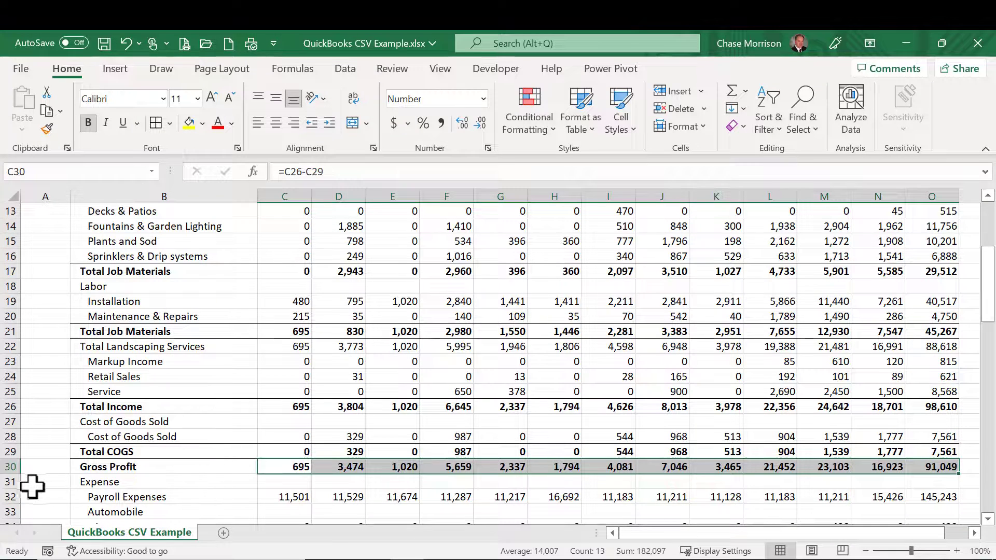
- Insert two blank rows between Gross Profit and the Expense heading
{"action": "left_click_drag", "start_coordinate": [7, 482], "coordinate": [15, 480]}
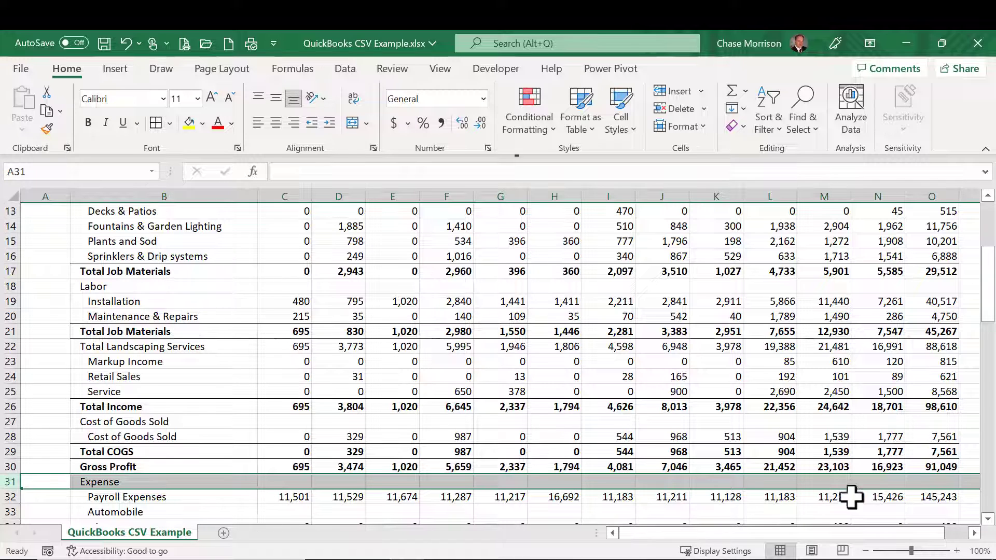
{"action": "left_click", "coordinate": [932, 467]}
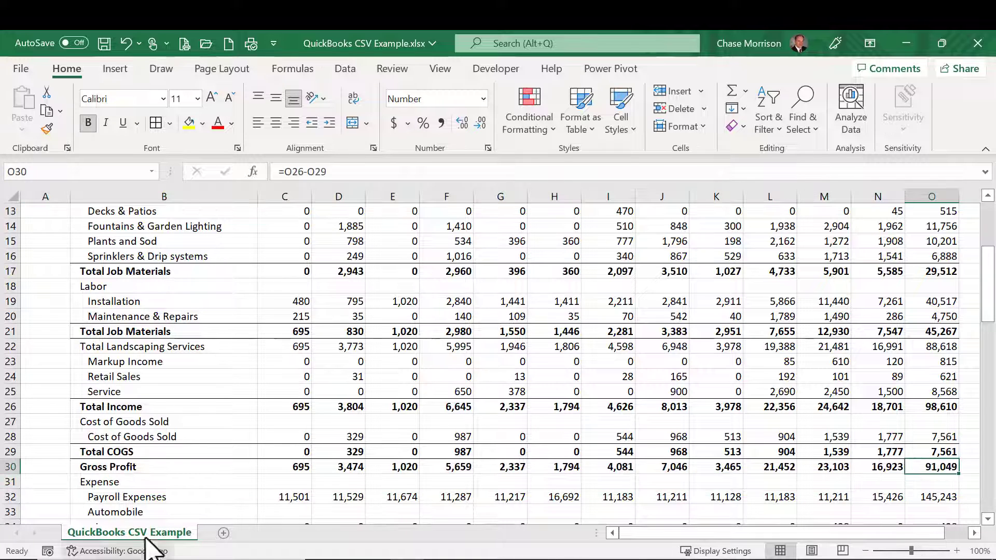
{"action": "left_click", "coordinate": [15, 483]}
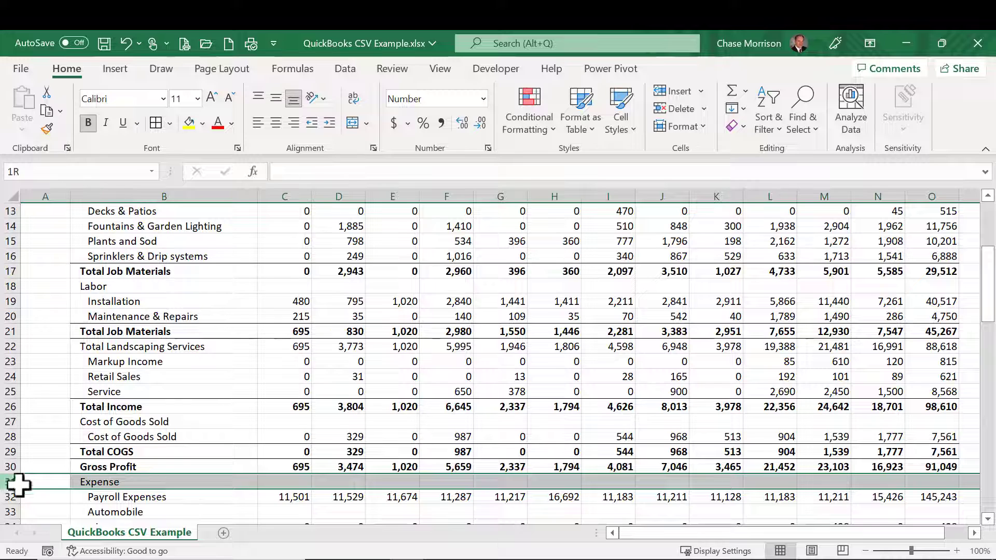
{"action": "left_click_drag", "start_coordinate": [19, 486], "coordinate": [19, 496]}
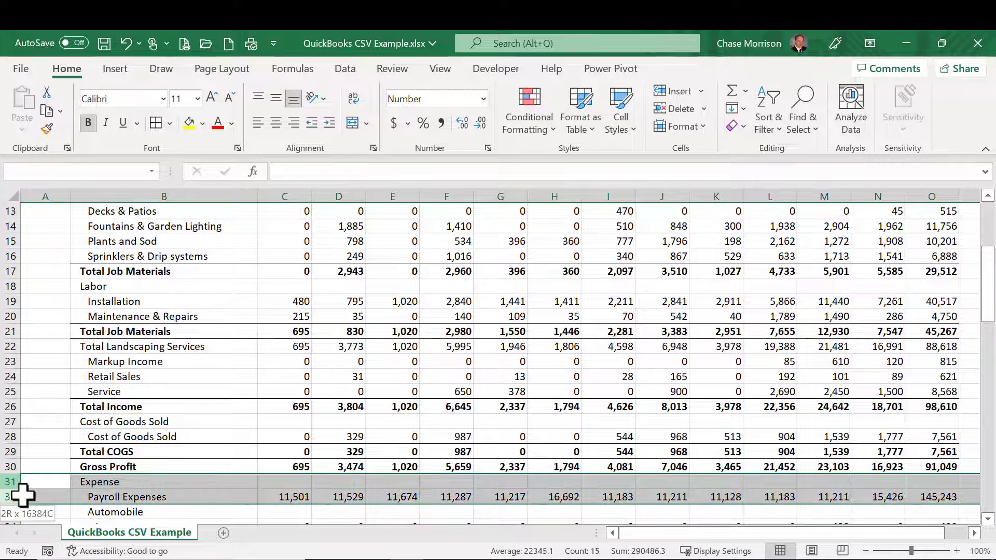
{"action": "right_click", "coordinate": [184, 485]}
{"action": "key", "text": "Escape"}
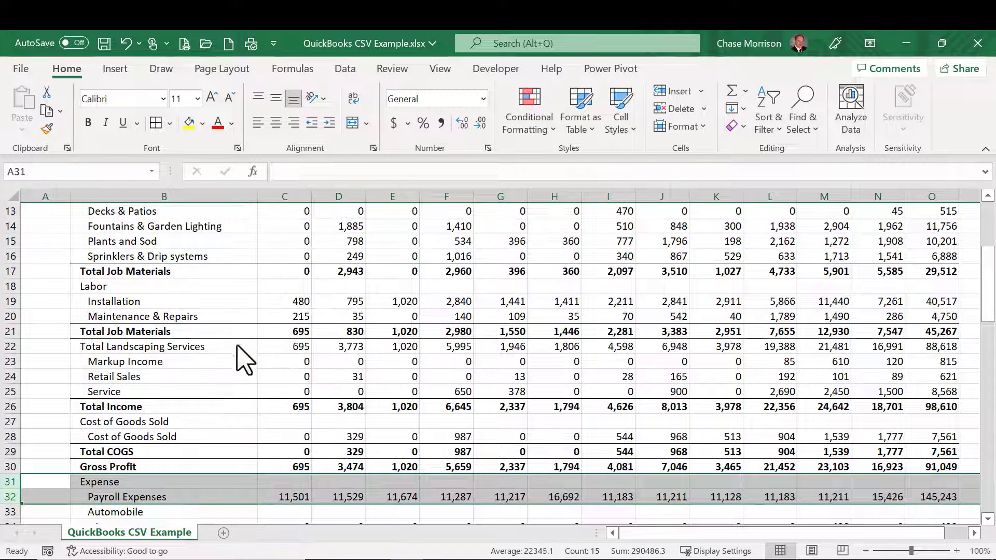
{"action": "key", "text": "ctrl+shift+plus"}
- Label cell B31, directly beneath Gross Profit, as Gross Margin
{"action": "left_click", "coordinate": [109, 481]}
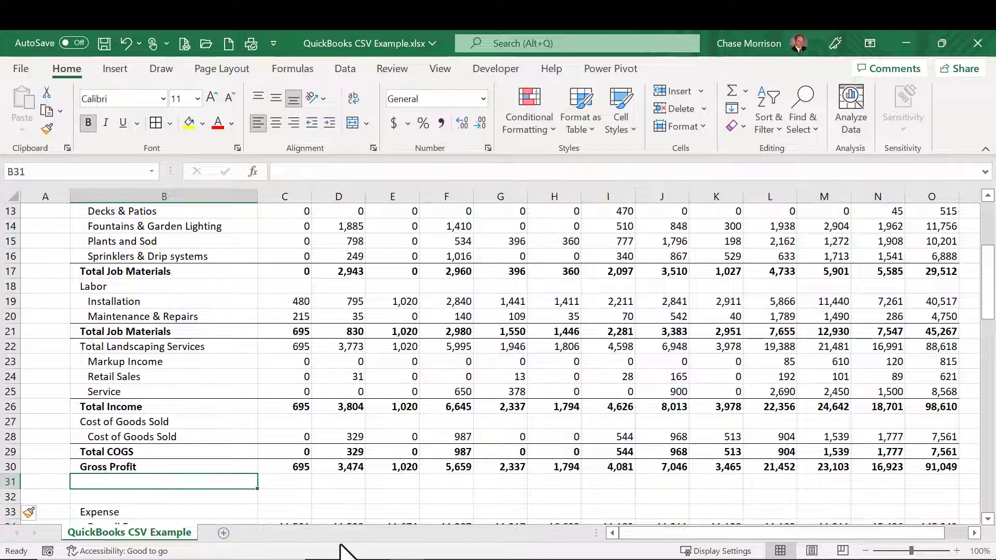
{"action": "type", "text": "Gross Margin"}
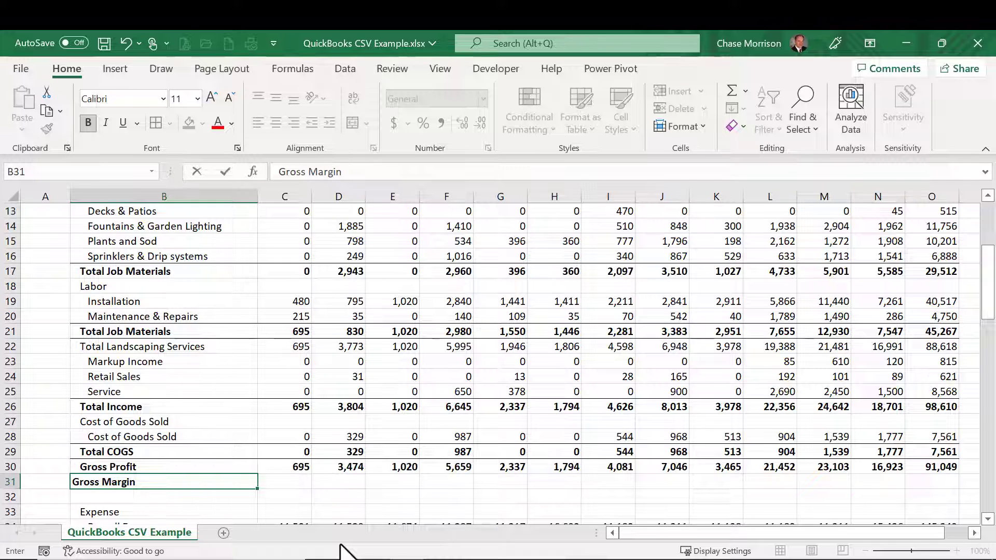
{"action": "key", "text": "ctrl+Return"}
- Fill the Gross Margin row C31:O31 with the formula =C30/C26, dividing Gross Profit by Total Income
{"action": "key", "text": "Right"}
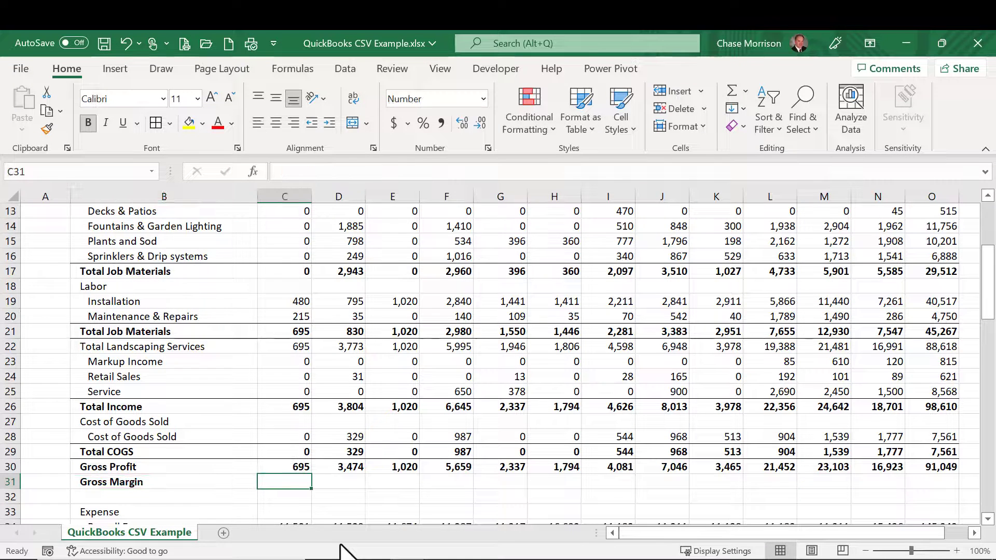
{"action": "key", "text": "shift+Right"}
{"action": "key", "text": "shift+Right"}
{"action": "key", "text": "shift+Right"}
{"action": "key", "text": "shift+Right"}
{"action": "key", "text": "shift+Right"}
{"action": "key", "text": "shift+Right"}
{"action": "key", "text": "shift+Right"}
{"action": "key", "text": "shift+Right"}
{"action": "key", "text": "shift+Right"}
{"action": "key", "text": "shift+Right"}
{"action": "key", "text": "shift+Right"}
{"action": "key", "text": "shift+Right"}
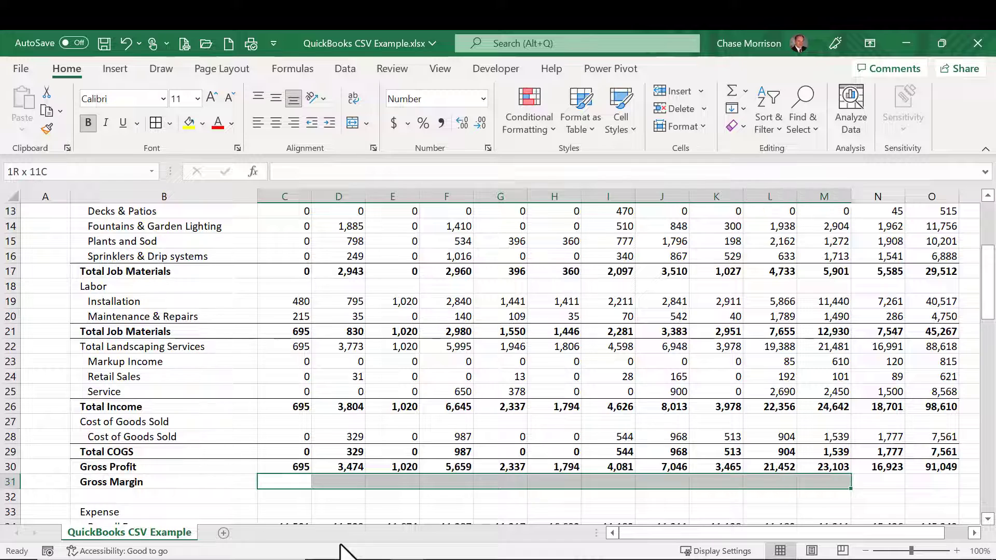
{"action": "type", "text": "="}
{"action": "key", "text": "Up"}
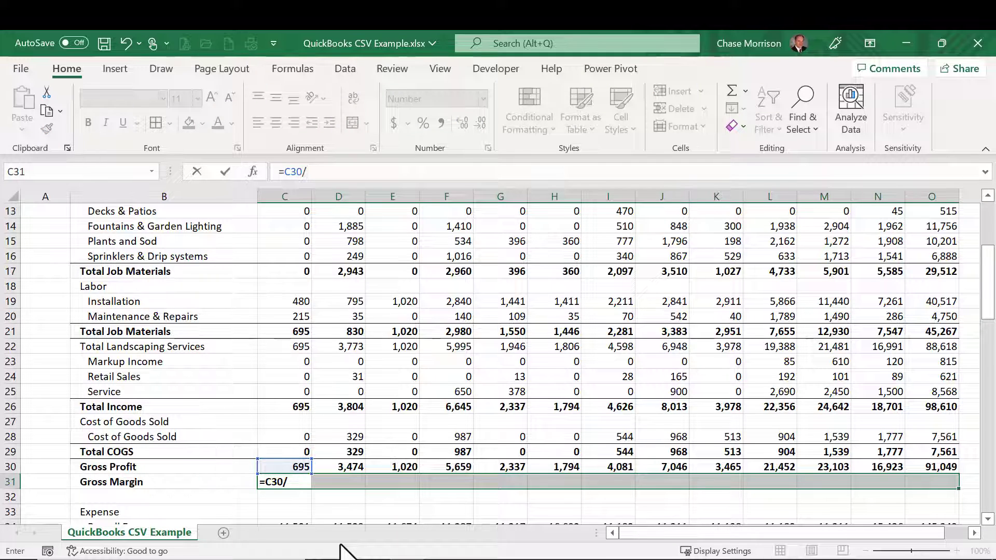
{"action": "type", "text": "/"}
{"action": "key", "text": "Up"}
{"action": "key", "text": "Up"}
{"action": "key", "text": "Up"}
{"action": "key", "text": "Up"}
{"action": "key", "text": "Up"}
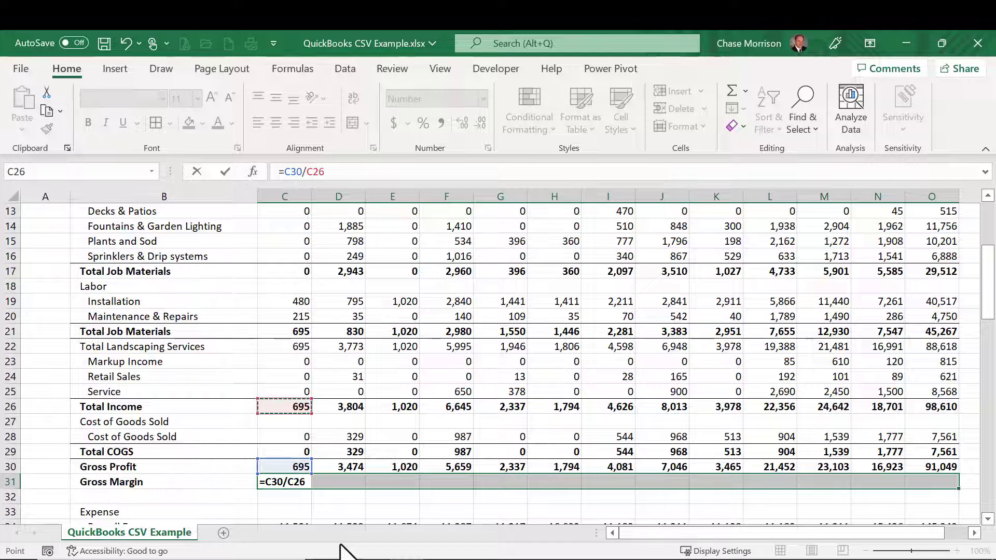
{"action": "key", "text": "ctrl+Return"}
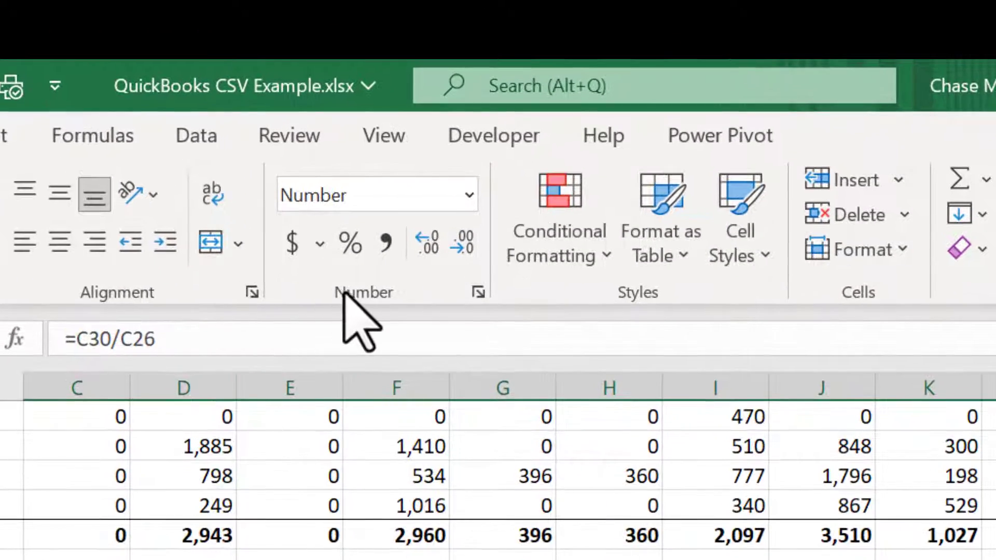
- Format the Gross Margin values in C31:O31 as percentages with 1 decimal place
{"action": "left_click", "coordinate": [478, 292]}
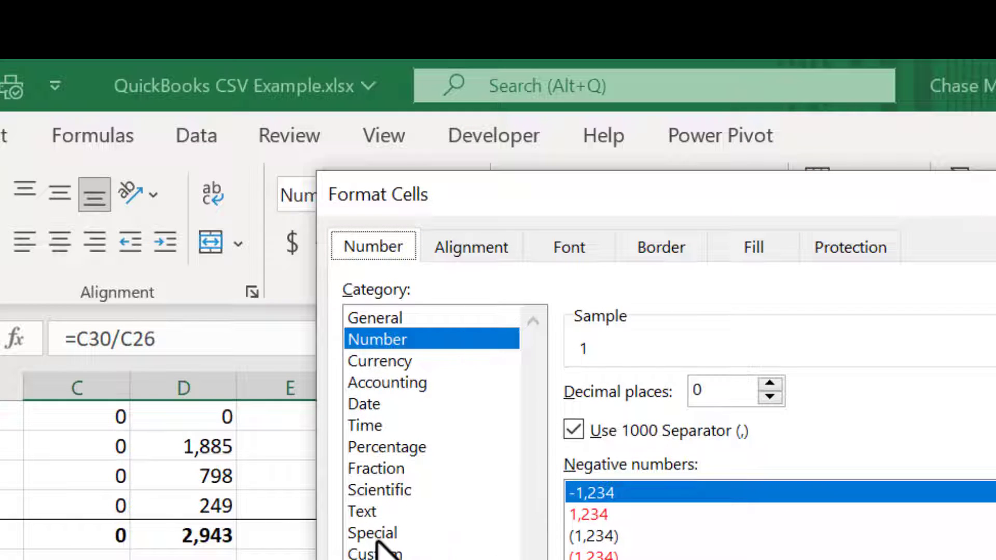
{"action": "left_click", "coordinate": [372, 445]}
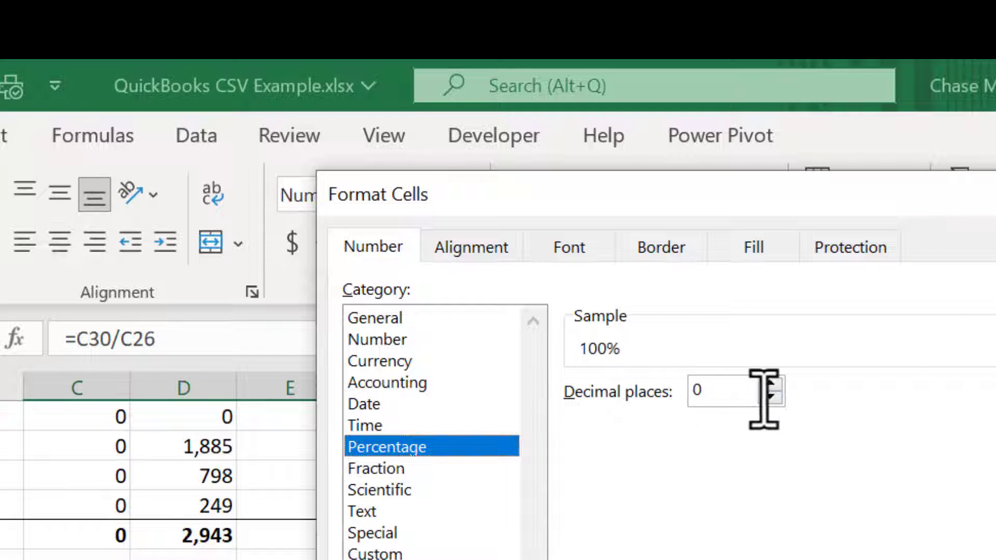
{"action": "left_click", "coordinate": [770, 384]}
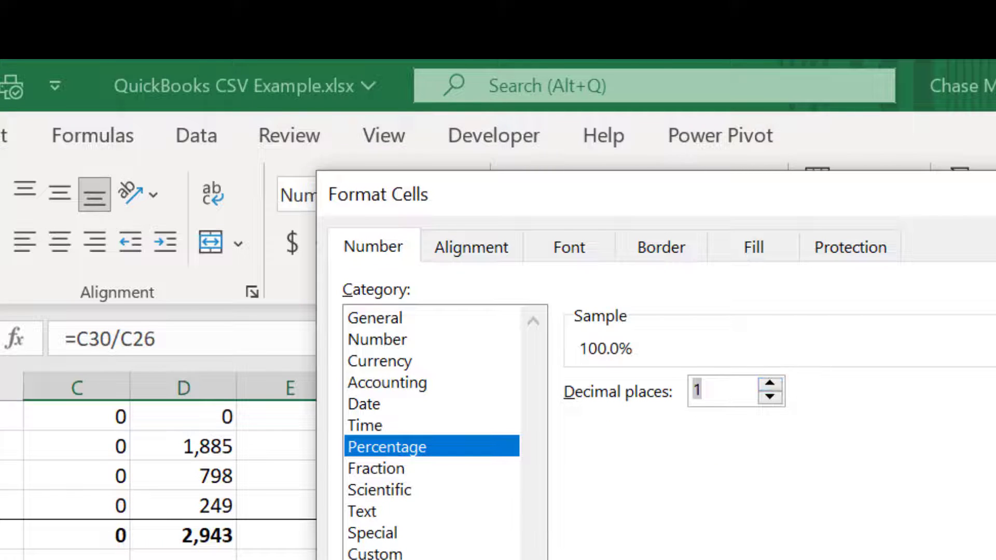
{"action": "key", "text": "Return"}
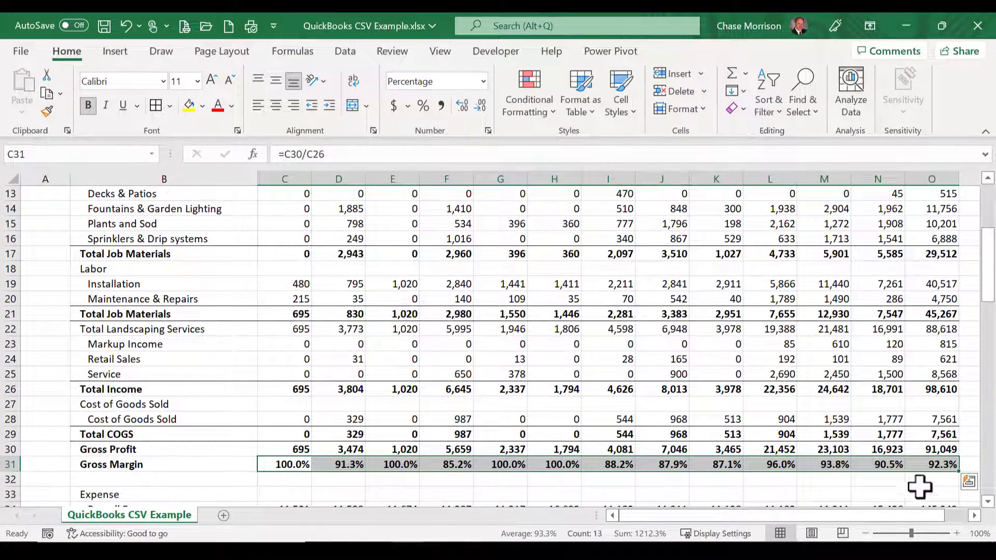
{"action": "left_click", "coordinate": [933, 466]}
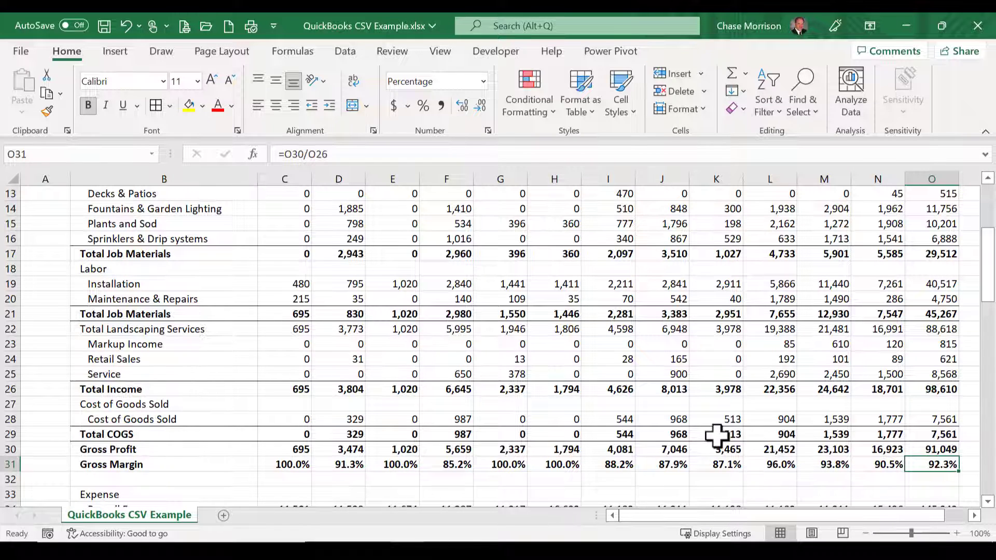
- Replace the Total Automobile values in C39:O39 with a SUM of rows 36 to 38, starting from C36:C38
{"action": "scroll", "coordinate": [716, 438], "scroll_direction": "down", "scroll_amount": 2}
{"action": "scroll", "coordinate": [717, 437], "scroll_direction": "down", "scroll_amount": 1}
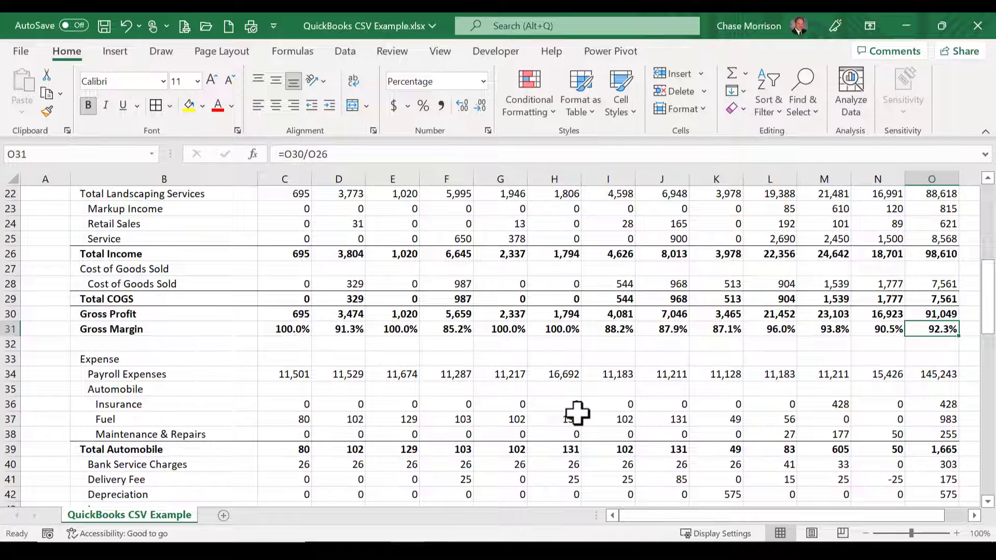
{"action": "scroll", "coordinate": [577, 412], "scroll_direction": "down", "scroll_amount": 2}
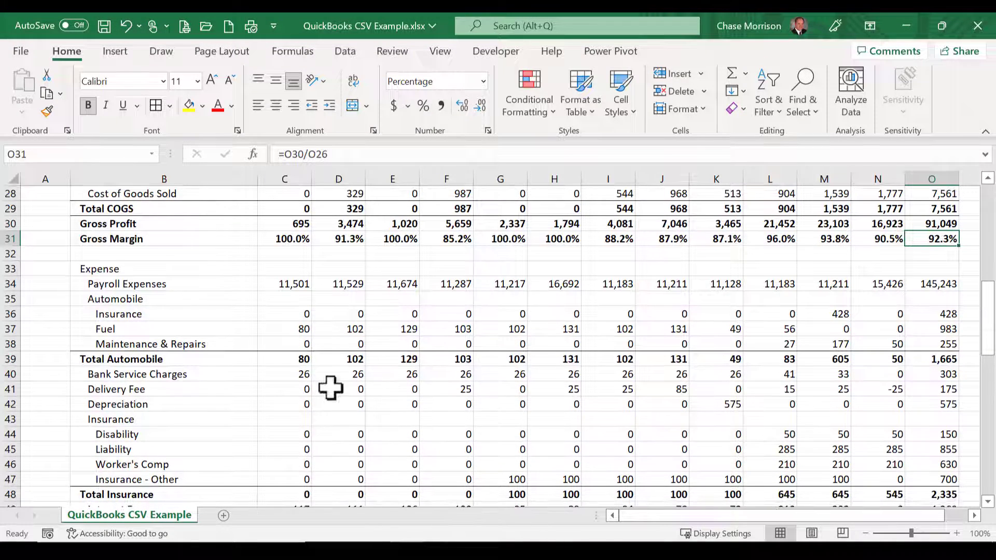
{"action": "left_click", "coordinate": [274, 360]}
{"action": "type", "text": "=sum("}
{"action": "key", "text": "Up"}
{"action": "key", "text": "shift+Up"}
{"action": "key", "text": "shift+Up"}
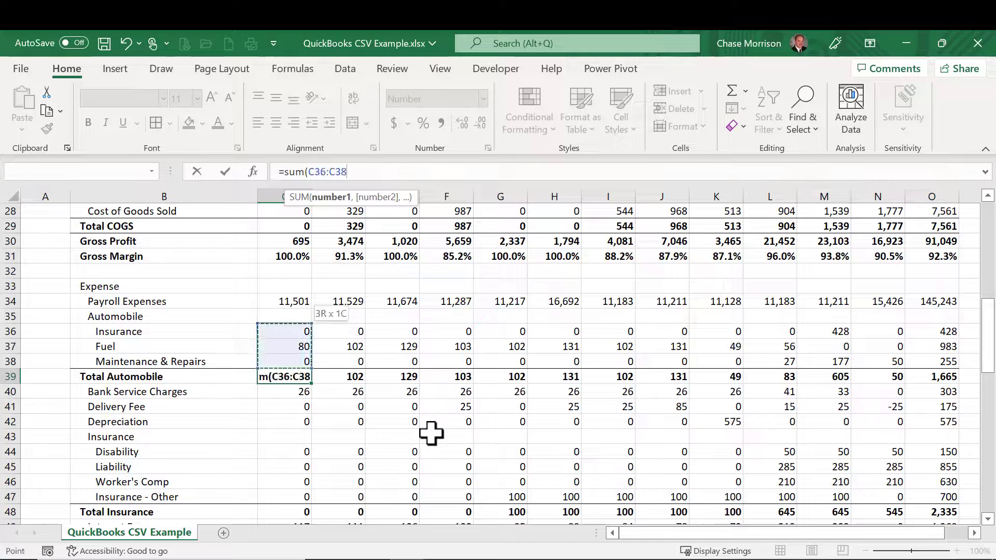
{"action": "key", "text": "ctrl+Return"}
{"action": "key", "text": "ctrl+c"}
{"action": "key", "text": "shift+Right"}
{"action": "key", "text": "ctrl+shift+Right"}
{"action": "key", "text": "Return"}
- Replace the Total Insurance values in C48:O48 with a SUM of the four insurance rows, 44 to 47
{"action": "key", "text": "Down"}
{"action": "key", "text": "Down"}
{"action": "key", "text": "Down"}
{"action": "key", "text": "Down"}
{"action": "key", "text": "Down"}
{"action": "key", "text": "Down"}
{"action": "key", "text": "Down"}
{"action": "key", "text": "Down"}
{"action": "key", "text": "Down"}
{"action": "key", "text": "ctrl+shift+Right"}
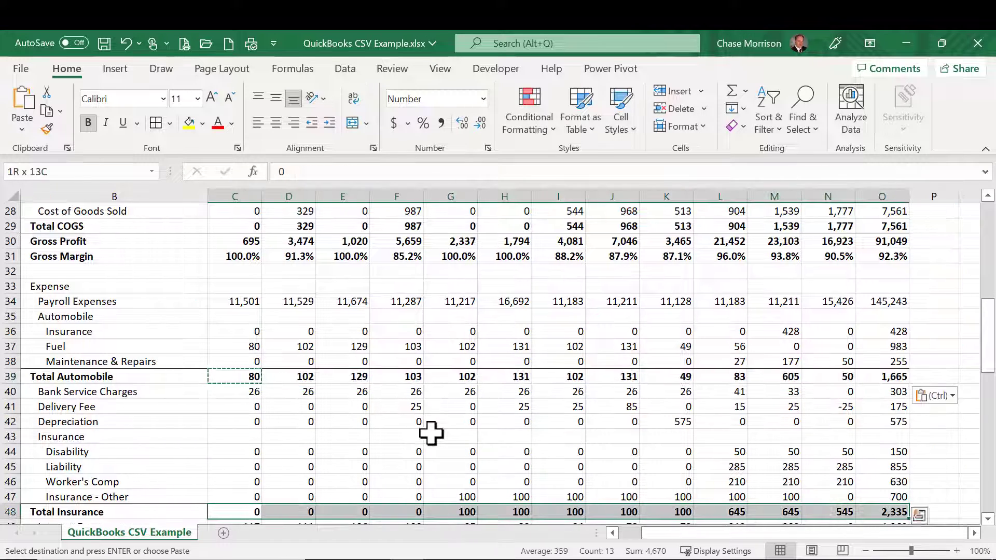
{"action": "type", "text": "=sum("}
{"action": "key", "text": "Up"}
{"action": "key", "text": "shift+Up"}
{"action": "key", "text": "shift+Up"}
{"action": "key", "text": "shift+Up"}
{"action": "key", "text": "ctrl+Return"}
- Replace the Total Job Materials values in C57:O57 with a SUM of the four material rows, 53 to 56
{"action": "key", "text": "Down"}
{"action": "key", "text": "Down"}
{"action": "key", "text": "Down"}
{"action": "key", "text": "Down"}
{"action": "key", "text": "Down"}
{"action": "key", "text": "Down"}
{"action": "key", "text": "Down"}
{"action": "key", "text": "Down"}
{"action": "key", "text": "Down"}
{"action": "key", "text": "Down"}
{"action": "key", "text": "Down"}
{"action": "key", "text": "Down"}
{"action": "key", "text": "Down"}
{"action": "key", "text": "Down"}
{"action": "key", "text": "Down"}
{"action": "key", "text": "Down"}
{"action": "key", "text": "Down"}
{"action": "key", "text": "Down"}
{"action": "key", "text": "Up"}
{"action": "key", "text": "Up"}
{"action": "key", "text": "Up"}
{"action": "key", "text": "Up"}
{"action": "key", "text": "Up"}
{"action": "key", "text": "Up"}
{"action": "key", "text": "Up"}
{"action": "key", "text": "Up"}
{"action": "key", "text": "Up"}
{"action": "key", "text": "Up"}
{"action": "key", "text": "Up"}
{"action": "key", "text": "Up"}
{"action": "key", "text": "Up"}
{"action": "key", "text": "Up"}
{"action": "key", "text": "Up"}
{"action": "key", "text": "Up"}
{"action": "key", "text": "Up"}
{"action": "key", "text": "Up"}
{"action": "key", "text": "Up"}
{"action": "key", "text": "Down"}
{"action": "key", "text": "Down"}
{"action": "key", "text": "Down"}
{"action": "key", "text": "Down"}
{"action": "key", "text": "Down"}
{"action": "key", "text": "Down"}
{"action": "key", "text": "Down"}
{"action": "key", "text": "Down"}
{"action": "key", "text": "Down"}
{"action": "key", "text": "Down"}
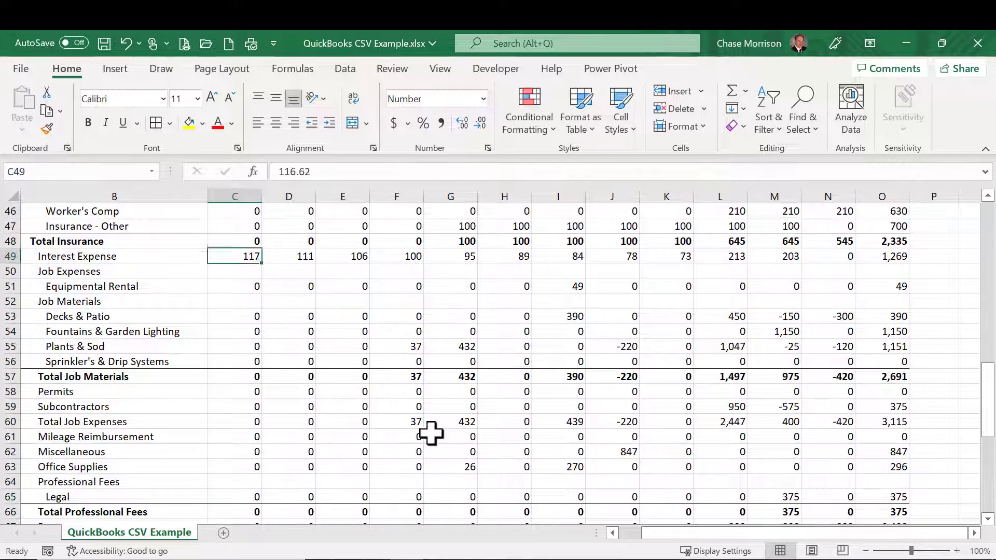
{"action": "key", "text": "ctrl+shift+Right"}
{"action": "type", "text": "=sum("}
{"action": "key", "text": "Up"}
{"action": "key", "text": "shift+Up"}
{"action": "key", "text": "shift+Up"}
{"action": "key", "text": "shift+Up"}
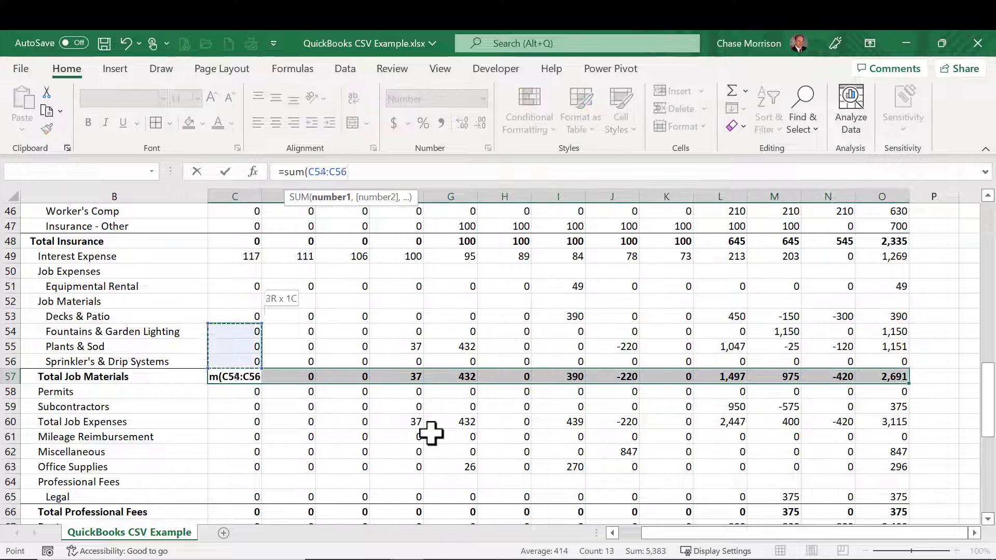
{"action": "key", "text": "ctrl+Return"}
- Replace the Total Professional Fees values in C66:O66 with a SUM formula referencing the Legal row above
{"action": "key", "text": "Down"}
{"action": "key", "text": "Down"}
{"action": "key", "text": "Down"}
{"action": "key", "text": "Down"}
{"action": "key", "text": "Down"}
{"action": "key", "text": "Down"}
{"action": "key", "text": "Down"}
{"action": "key", "text": "Down"}
{"action": "key", "text": "Down"}
{"action": "key", "text": "shift+Right"}
{"action": "key", "text": "ctrl+shift+Right"}
{"action": "type", "text": "=sum("}
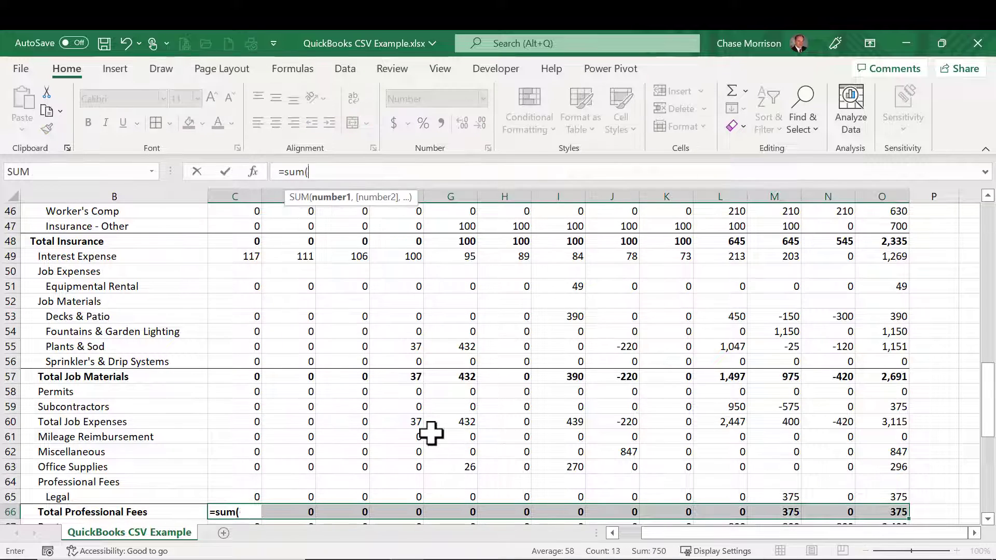
{"action": "key", "text": "Up"}
{"action": "key", "text": "ctrl+Return"}
- Replace the Total Repairs values in C71:O71 with a SUM of the Computer Repairs and Equipment Repairs rows
{"action": "key", "text": "Down"}
{"action": "key", "text": "Down"}
{"action": "key", "text": "Down"}
{"action": "key", "text": "Down"}
{"action": "key", "text": "Down"}
{"action": "key", "text": "shift+Right"}
{"action": "key", "text": "ctrl+shift+Right"}
{"action": "type", "text": "=sum("}
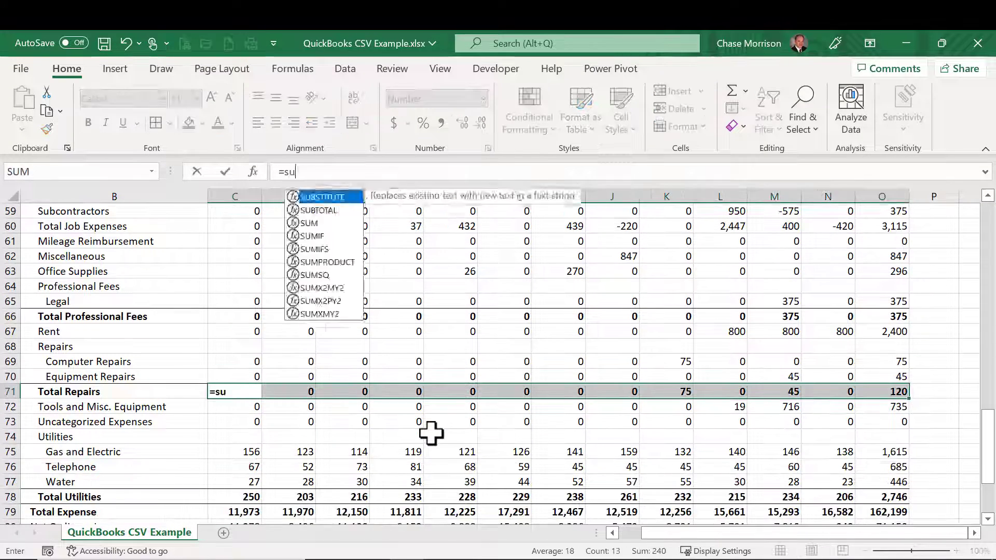
{"action": "key", "text": "Up"}
{"action": "key", "text": "shift+Up"}
{"action": "key", "text": "ctrl+Return"}
- Replace the Total Utilities values in C78:O78 with a SUM of the Gas and Electric, Telephone and Water rows
{"action": "key", "text": "Down"}
{"action": "key", "text": "Down"}
{"action": "key", "text": "Down"}
{"action": "key", "text": "Down"}
{"action": "key", "text": "Down"}
{"action": "key", "text": "Down"}
{"action": "key", "text": "Down"}
{"action": "key", "text": "shift+Right"}
{"action": "key", "text": "ctrl+shift+Right"}
{"action": "type", "text": "=sum("}
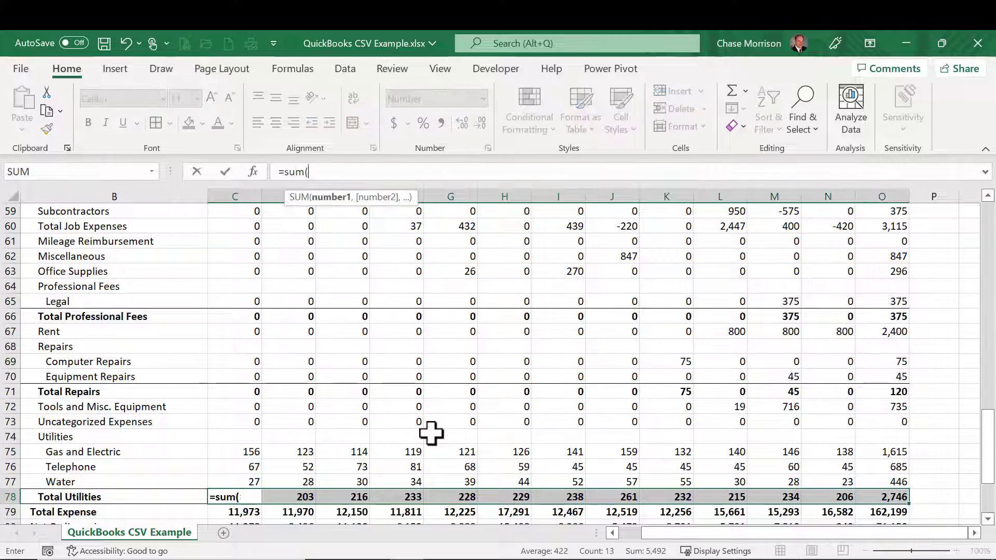
{"action": "key", "text": "Up"}
{"action": "key", "text": "shift+Up"}
{"action": "key", "text": "shift+Up"}
{"action": "key", "text": "ctrl+Return"}
- Start a SUM formula across Total Expense C79:O79 with the references C34, C39, C40:C42, C48, C49 and C51
{"action": "key", "text": "Down"}
{"action": "key", "text": "shift+Right"}
{"action": "key", "text": "ctrl+shift+Right"}
{"action": "type", "text": "=sum("}
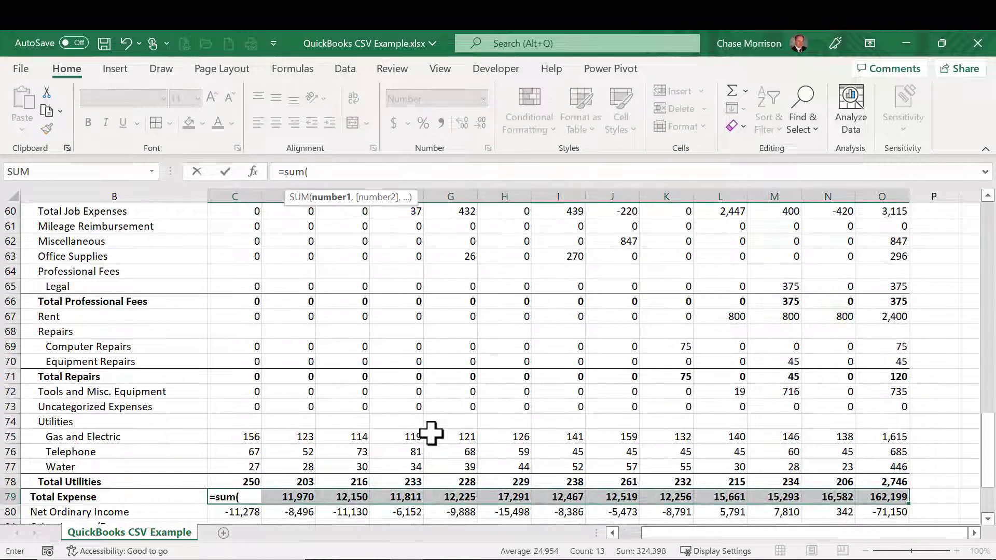
{"action": "scroll", "coordinate": [432, 432], "scroll_direction": "up", "scroll_amount": 5}
{"action": "scroll", "coordinate": [432, 432], "scroll_direction": "up", "scroll_amount": 5}
{"action": "left_click", "coordinate": [231, 266]}
{"action": "left_click", "coordinate": [235, 346], "text": "ctrl"}
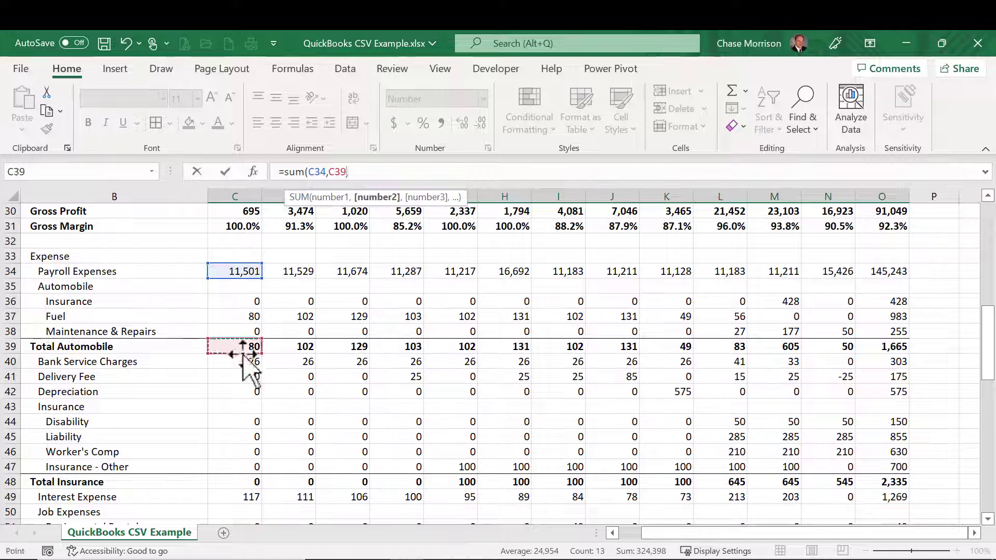
{"action": "left_click_drag", "start_coordinate": [235, 362], "coordinate": [248, 384]}
{"action": "left_click", "coordinate": [234, 482], "text": "ctrl"}
{"action": "scroll", "coordinate": [372, 443], "scroll_direction": "down", "scroll_amount": 4}
{"action": "left_click", "coordinate": [224, 316], "text": "ctrl"}
{"action": "left_click", "coordinate": [235, 347], "text": "ctrl"}
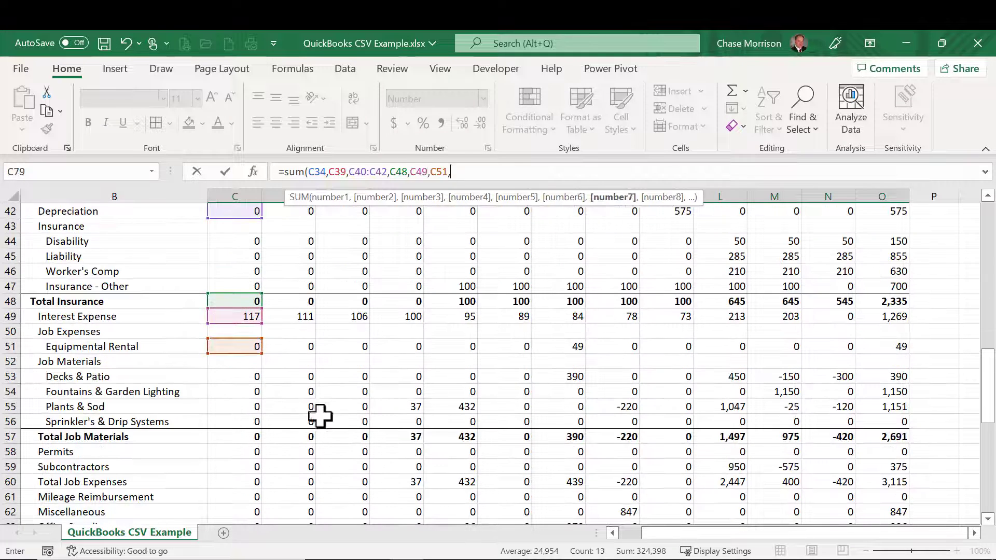
- Complete the Total Expense formula with C57, C58:C63, C66, C67, C71, C72:C73 and C78, fill it across the row, and undo the entry
{"action": "left_click", "coordinate": [234, 436], "text": "ctrl"}
{"action": "scroll", "coordinate": [315, 423], "scroll_direction": "down", "scroll_amount": 4}
{"action": "type", "text": ","}
{"action": "left_click_drag", "start_coordinate": [238, 273], "coordinate": [218, 343]}
{"action": "type", "text": ","}
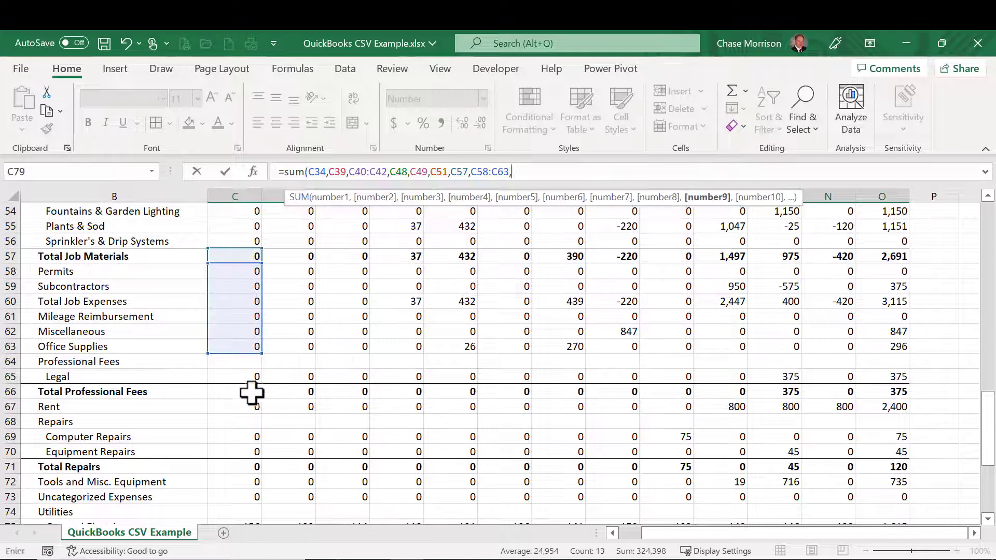
{"action": "left_click", "coordinate": [251, 391]}
{"action": "type", "text": ","}
{"action": "left_click", "coordinate": [251, 407]}
{"action": "type", "text": ","}
{"action": "left_click", "coordinate": [251, 467]}
{"action": "type", "text": ","}
{"action": "scroll", "coordinate": [414, 444], "scroll_direction": "down", "scroll_amount": 5}
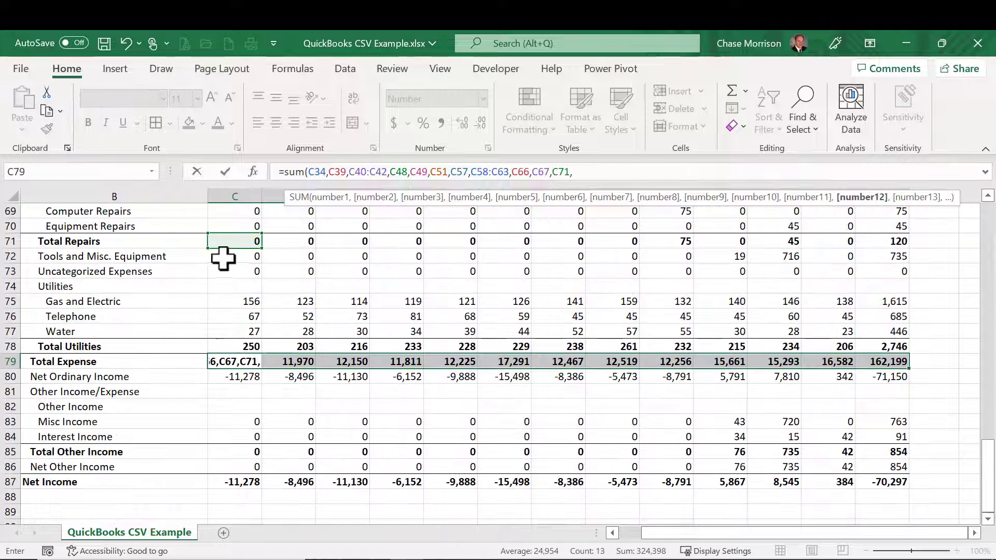
{"action": "left_click_drag", "start_coordinate": [222, 258], "coordinate": [244, 272]}
{"action": "type", "text": ","}
{"action": "left_click", "coordinate": [251, 346]}
{"action": "key", "text": "ctrl+Return"}
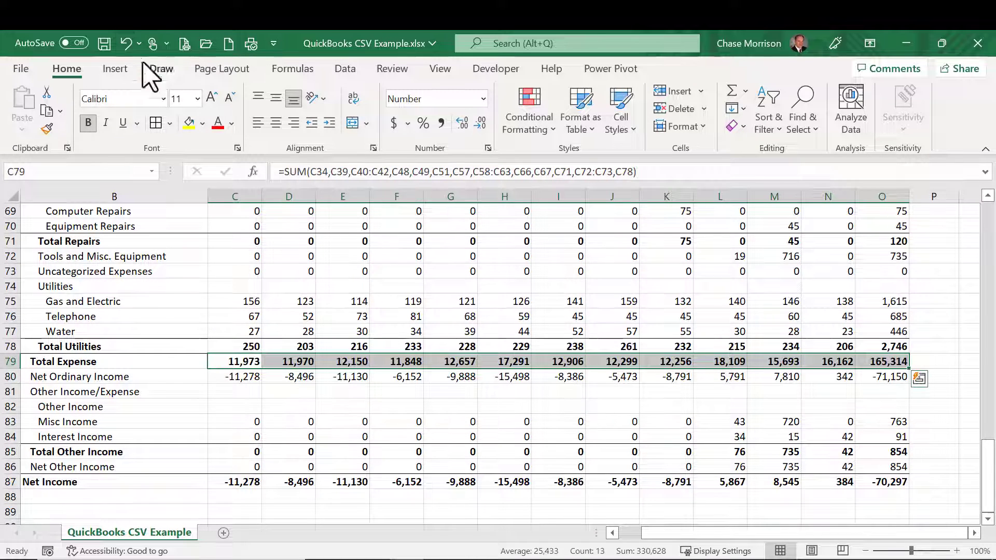
{"action": "left_click", "coordinate": [125, 44]}
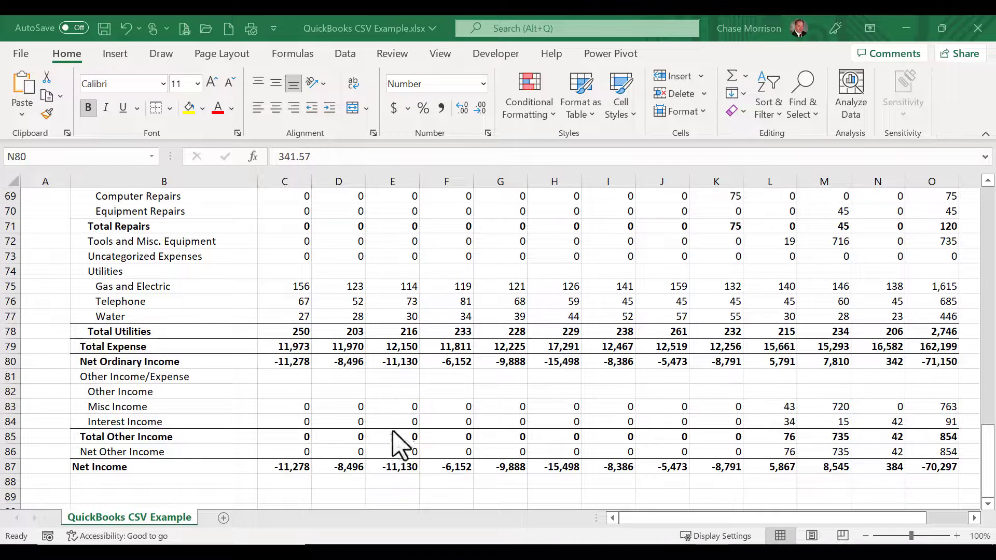
{"action": "left_click", "coordinate": [111, 347]}
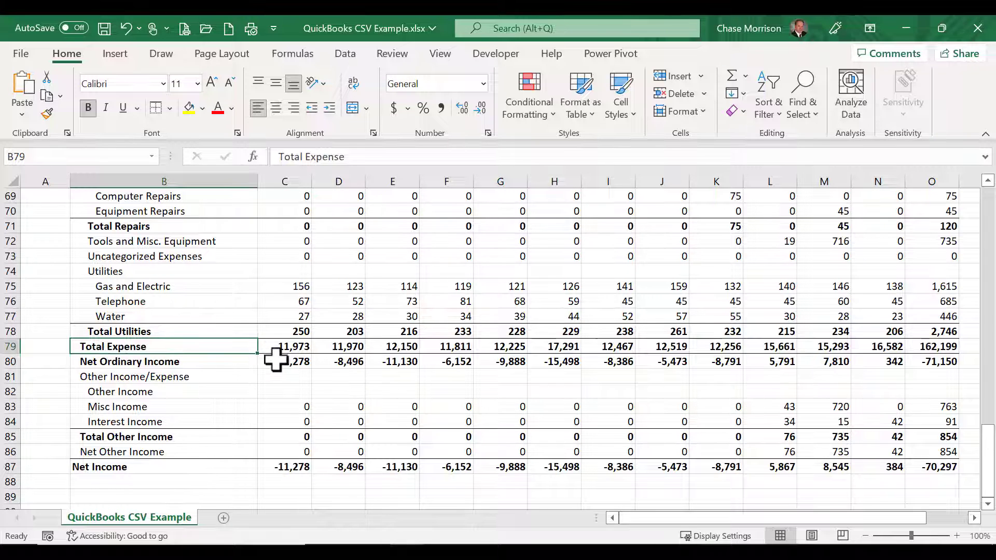
{"action": "left_click", "coordinate": [195, 366]}
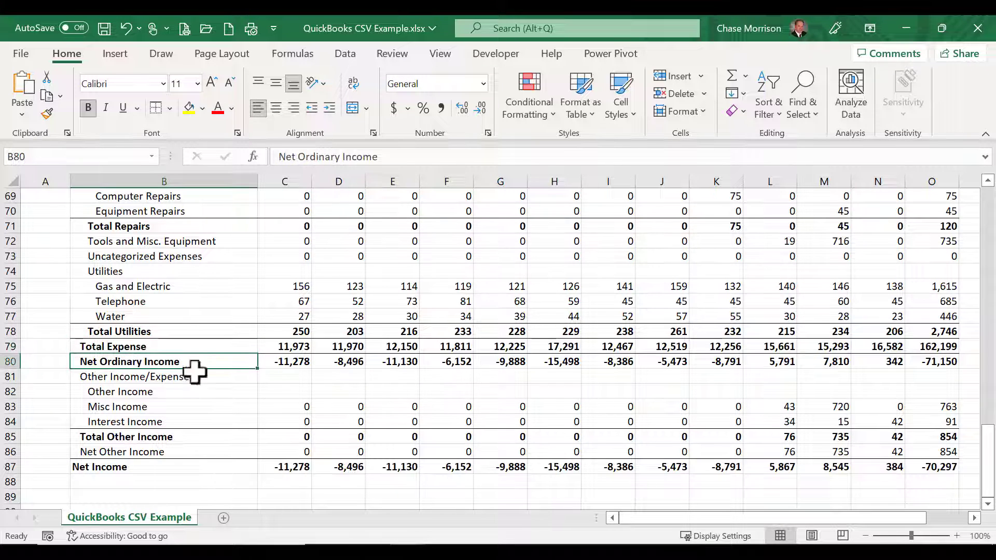
{"action": "left_click_drag", "start_coordinate": [277, 366], "coordinate": [929, 363]}
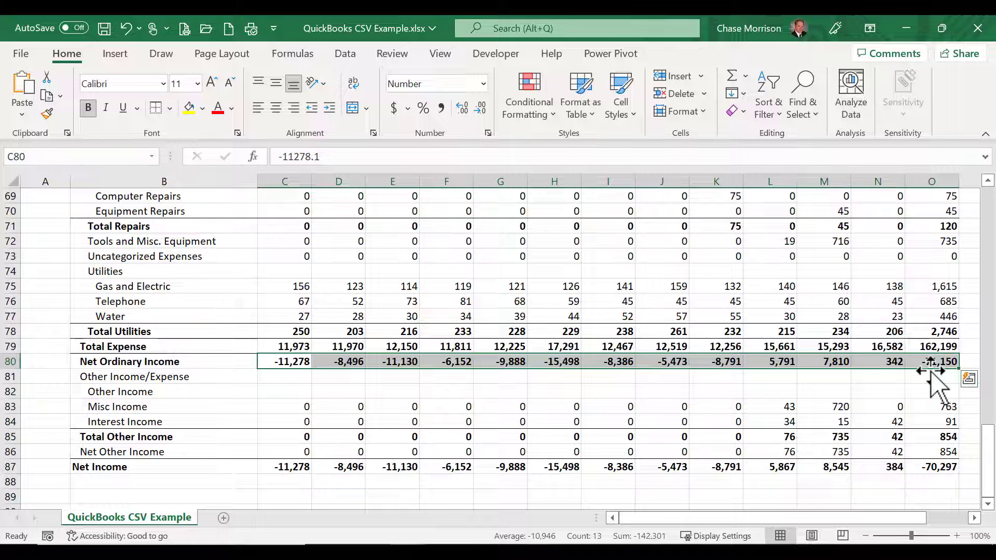
{"action": "key", "text": "Up"}
{"action": "key", "text": "Up"}
{"action": "key", "text": "Up"}
{"action": "key", "text": "Up"}
{"action": "key", "text": "Up"}
{"action": "key", "text": "Down"}
{"action": "key", "text": "Down"}
{"action": "key", "text": "Down"}
{"action": "key", "text": "Down"}
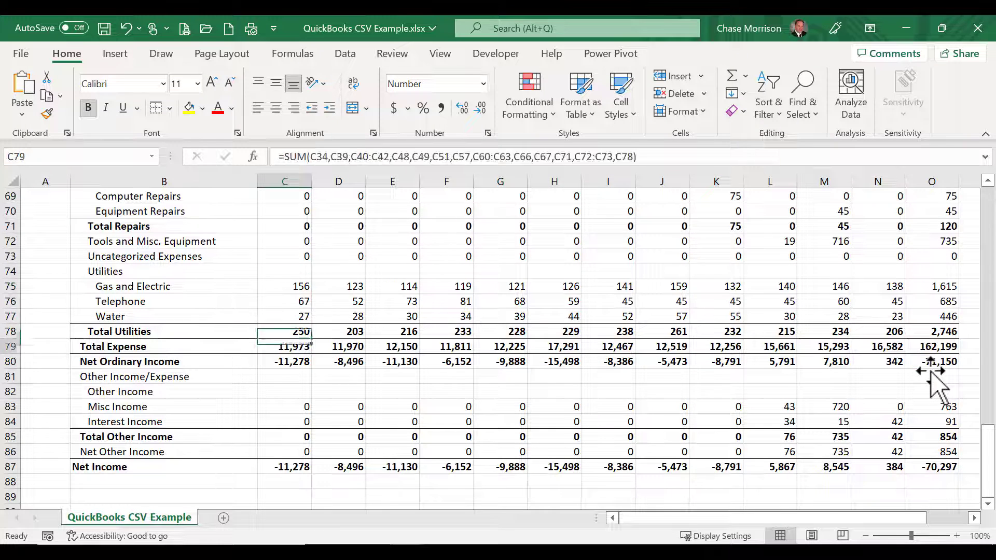
- Replace the Net Ordinary Income values in C80:O80 with a formula subtracting Total Expense from Gross Profit, =C30-C79
{"action": "key", "text": "Down"}
{"action": "key", "text": "shift+Right"}
{"action": "key", "text": "shift+Right"}
{"action": "key", "text": "shift+Right"}
{"action": "key", "text": "shift+Right"}
{"action": "key", "text": "shift+Right"}
{"action": "key", "text": "shift+Right"}
{"action": "key", "text": "shift+Right"}
{"action": "key", "text": "shift+Right"}
{"action": "key", "text": "shift+Right"}
{"action": "key", "text": "shift+Right"}
{"action": "key", "text": "shift+Right"}
{"action": "key", "text": "shift+Right"}
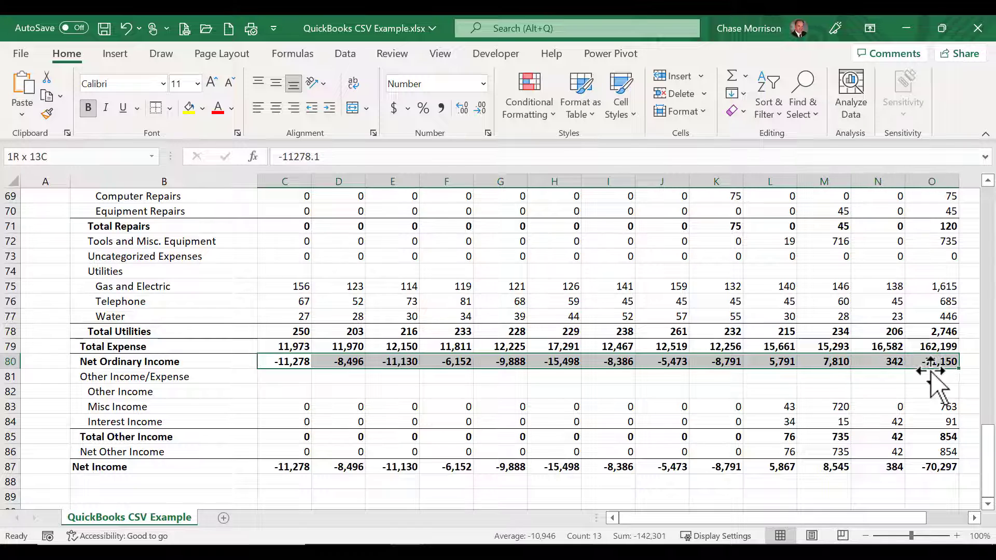
{"action": "type", "text": "="}
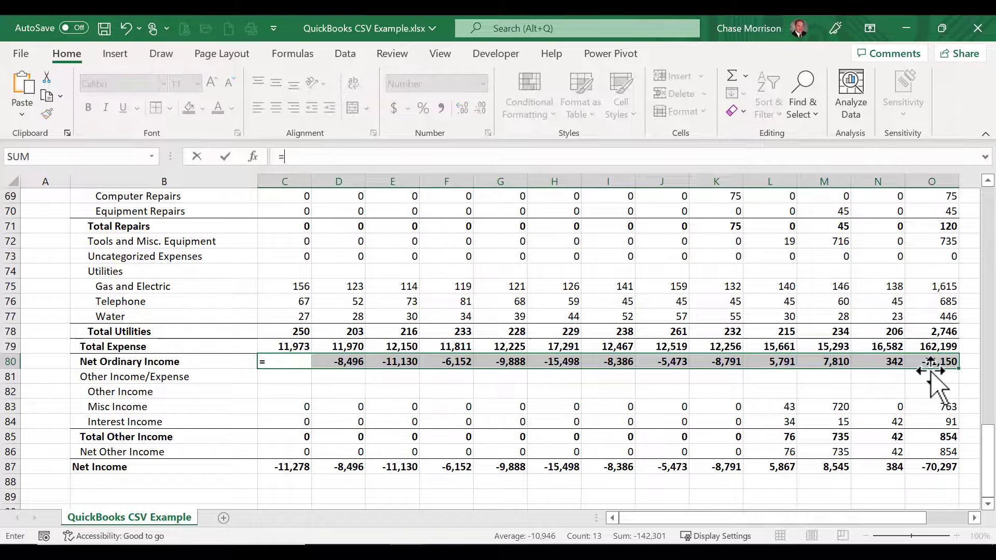
{"action": "key", "text": "Up"}
{"action": "key", "text": "Up"}
{"action": "key", "text": "Up"}
{"action": "key", "text": "Up"}
{"action": "key", "text": "Up"}
{"action": "key", "text": "Up"}
{"action": "key", "text": "Up"}
{"action": "key", "text": "Up"}
{"action": "key", "text": "Up"}
{"action": "key", "text": "Up"}
{"action": "key", "text": "Up"}
{"action": "key", "text": "Up"}
{"action": "key", "text": "Up"}
{"action": "key", "text": "Up"}
{"action": "key", "text": "Up"}
{"action": "key", "text": "Up"}
{"action": "key", "text": "Up"}
{"action": "key", "text": "Up"}
{"action": "key", "text": "Up"}
{"action": "key", "text": "Up"}
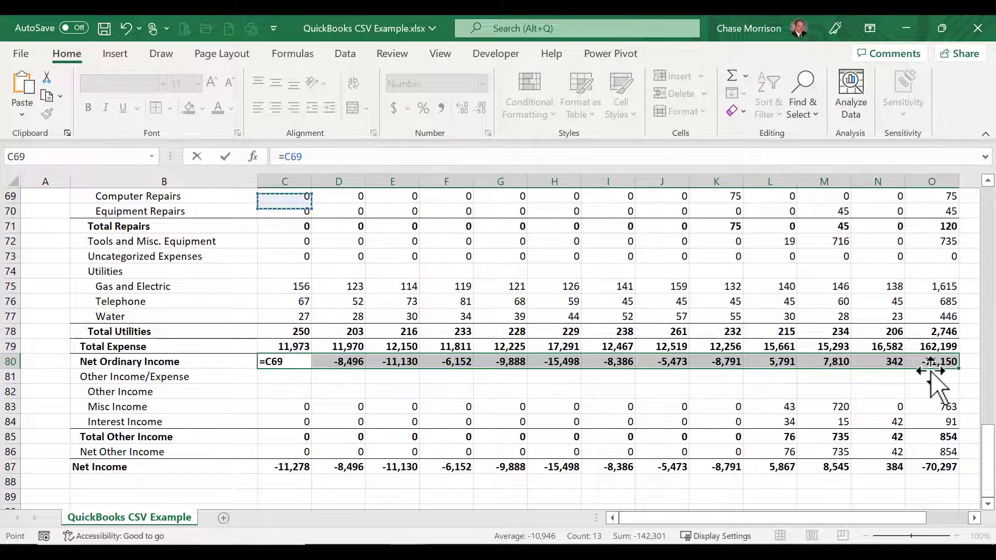
{"action": "key", "text": "Up"}
{"action": "key", "text": "Up"}
{"action": "key", "text": "Up"}
{"action": "key", "text": "Up"}
{"action": "key", "text": "Up"}
{"action": "key", "text": "Up"}
{"action": "key", "text": "Up"}
{"action": "key", "text": "Up"}
{"action": "key", "text": "Up"}
{"action": "key", "text": "Up"}
{"action": "key", "text": "Up"}
{"action": "key", "text": "Up"}
{"action": "key", "text": "Up"}
{"action": "key", "text": "Up"}
{"action": "key", "text": "Up"}
{"action": "key", "text": "Up"}
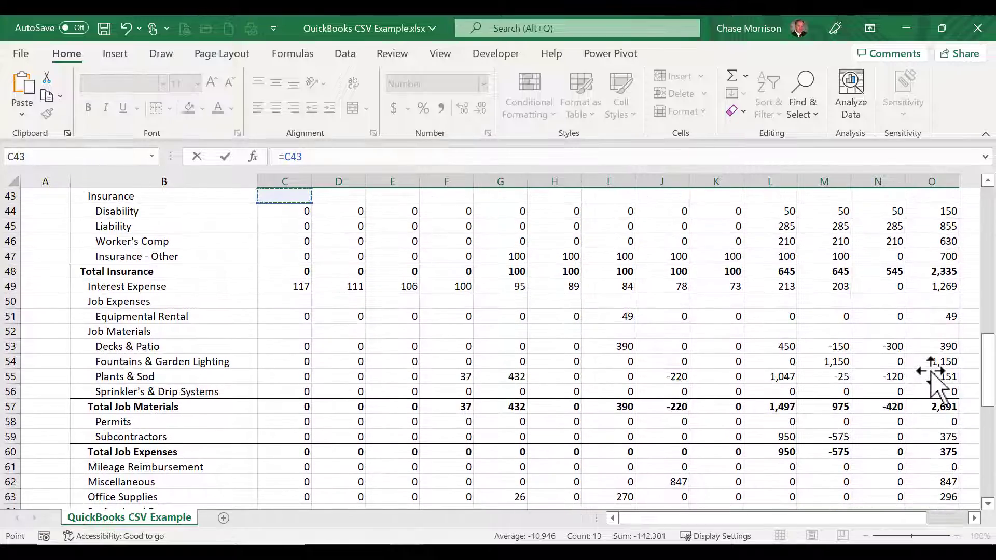
{"action": "scroll", "coordinate": [932, 387], "scroll_direction": "up", "scroll_amount": 1}
{"action": "key", "text": "Up"}
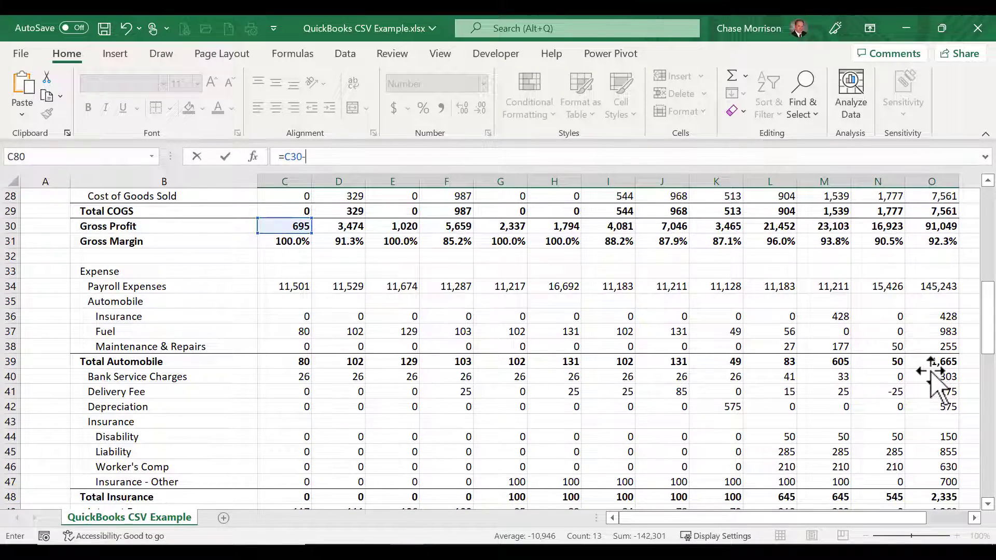
{"action": "type", "text": "-"}
{"action": "key", "text": "Up"}
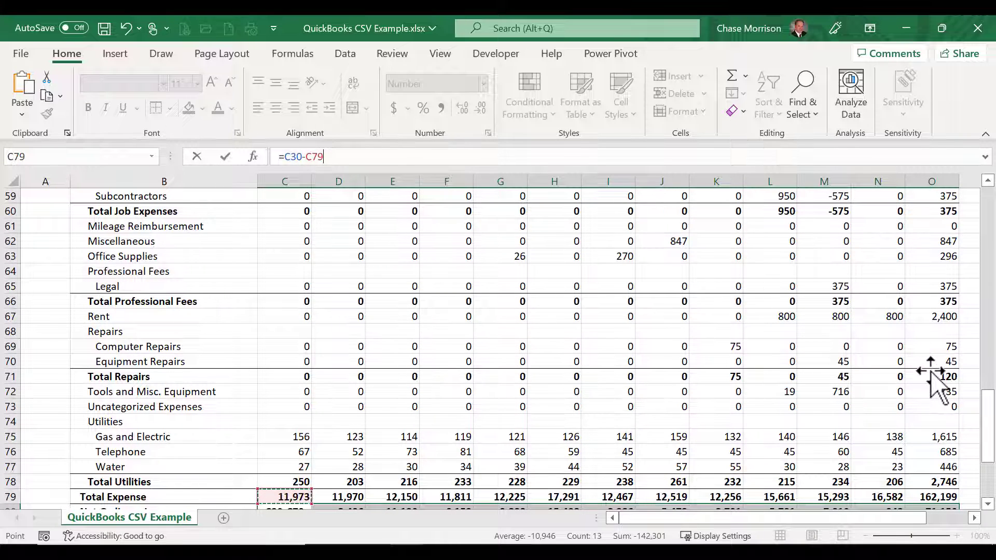
{"action": "key", "text": "Return"}
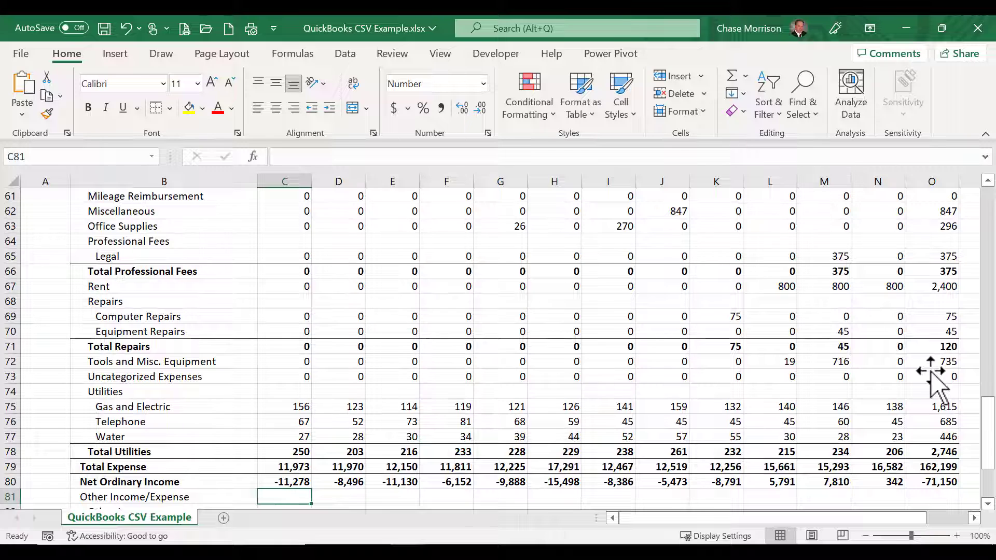
- Rename the Total Expense label in B79 to Total Operating Expense
{"action": "key", "text": "Up"}
{"action": "key", "text": "Up"}
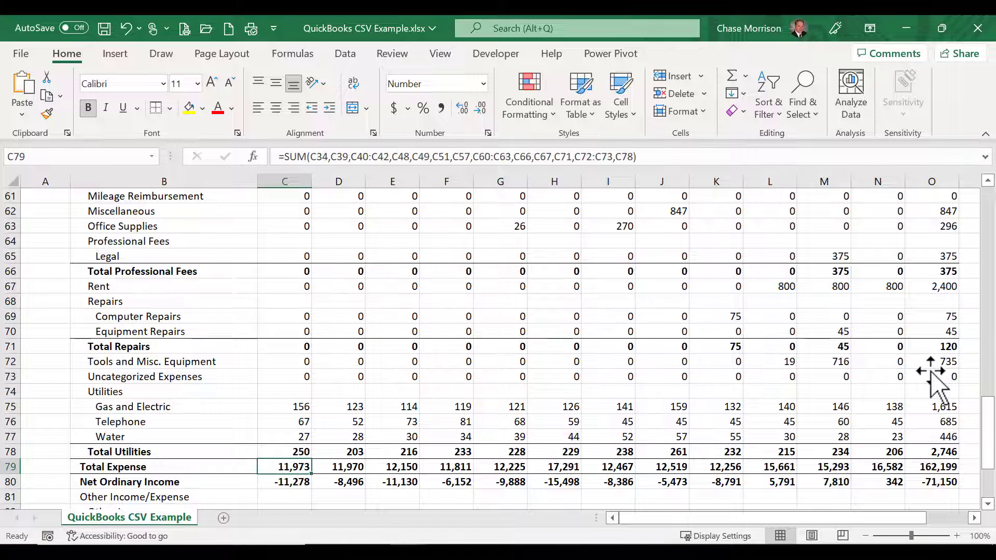
{"action": "key", "text": "Left"}
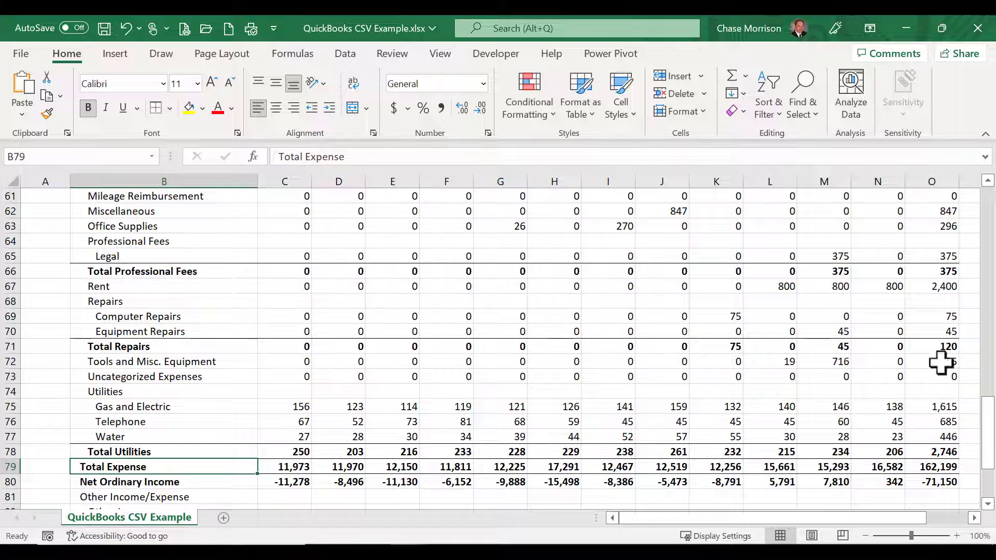
{"action": "left_click", "coordinate": [305, 156]}
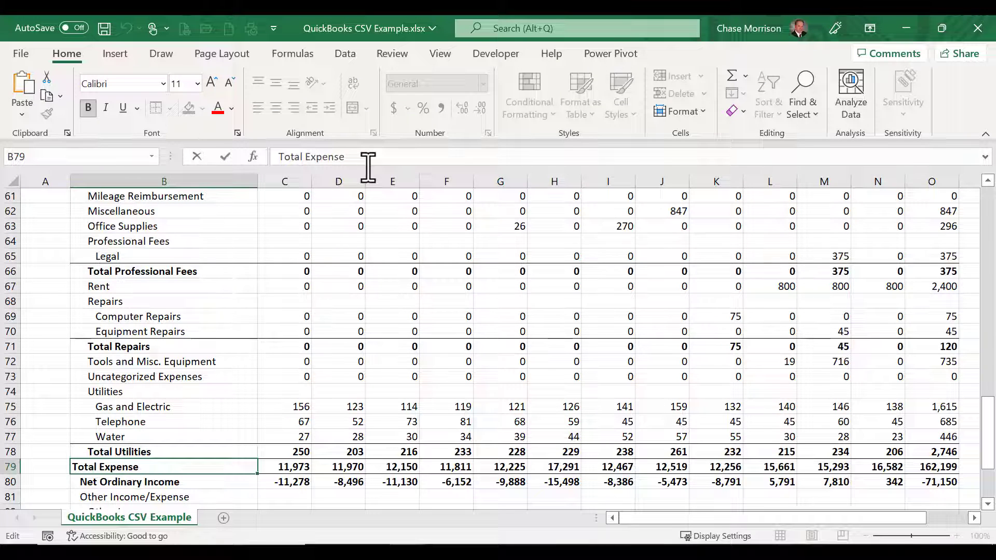
{"action": "type", "text": "Operating"}
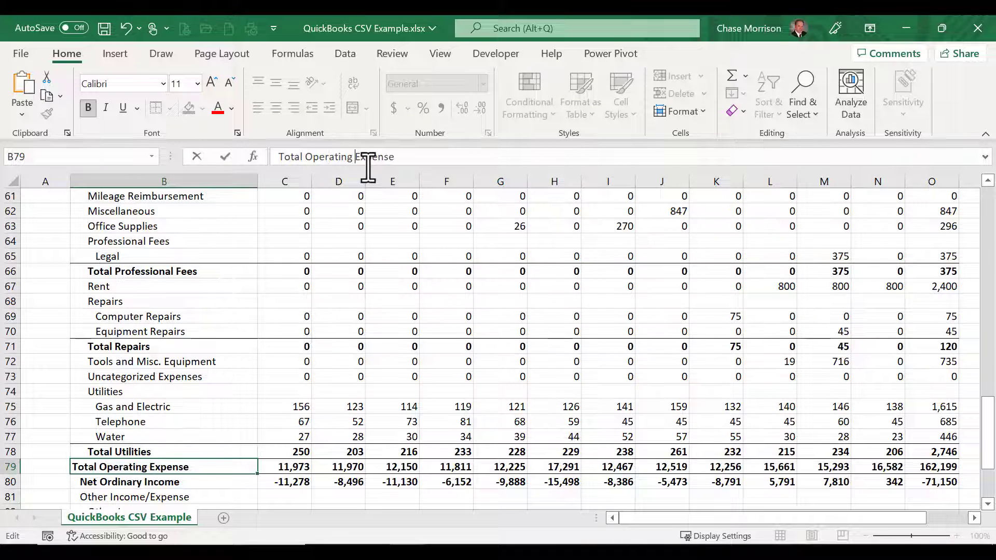
{"action": "key", "text": "Return"}
- Rename the Net Ordinary Income label in B80 to Operating Income/(Loss)
{"action": "key", "text": "Right"}
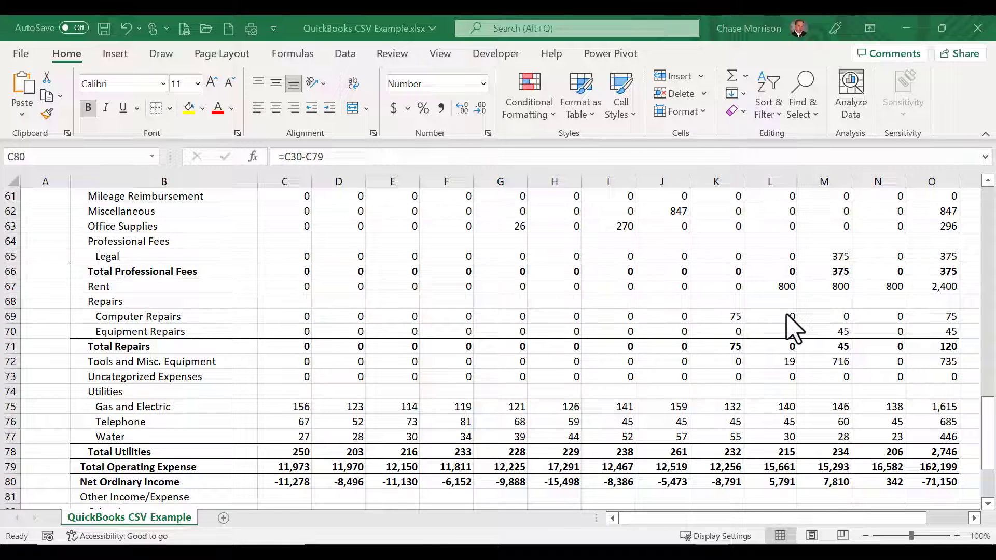
{"action": "left_click", "coordinate": [118, 478]}
{"action": "left_click", "coordinate": [104, 484]}
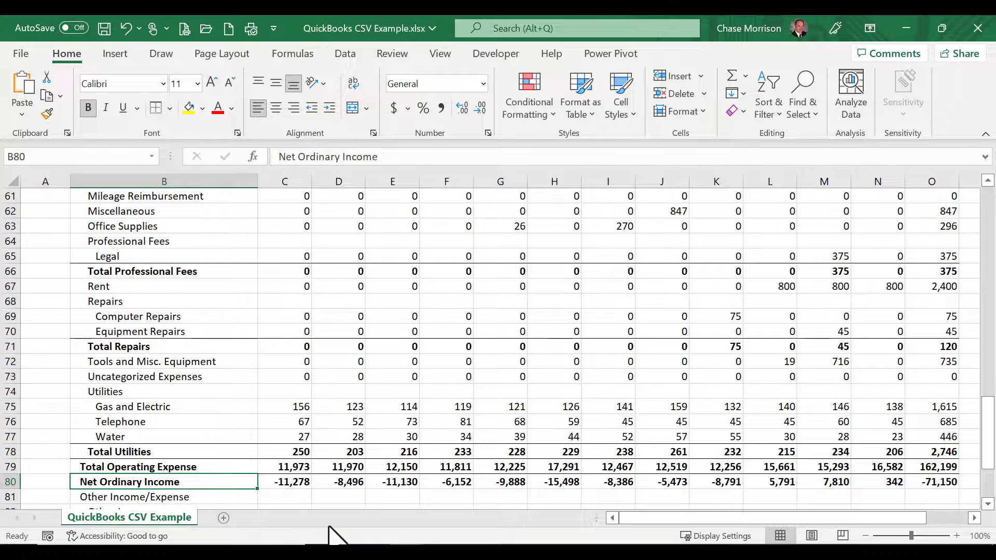
{"action": "type", "text": "Opera"}
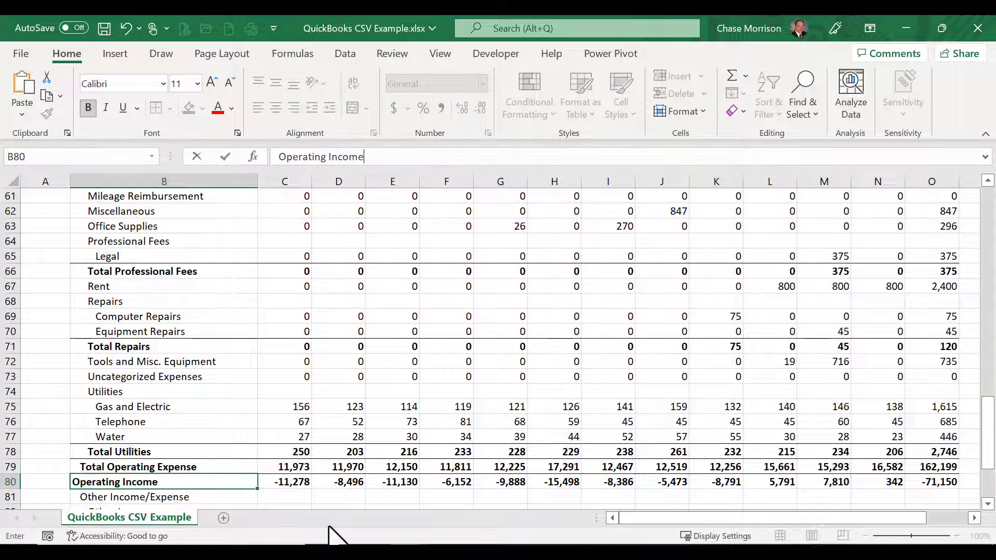
{"action": "type", "text": "ting Income"}
{"action": "key", "text": "ctrl+Return"}
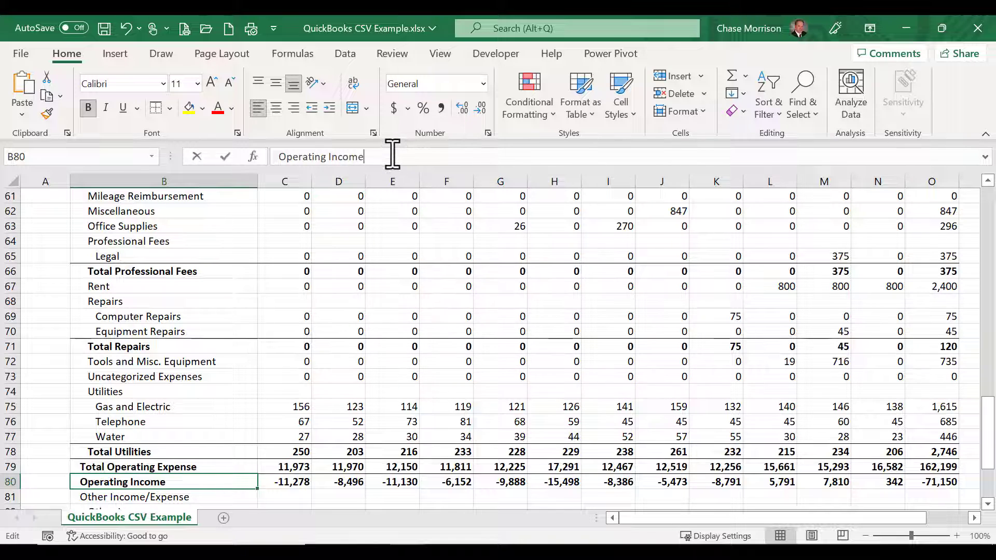
{"action": "type", "text": "/(Loss"}
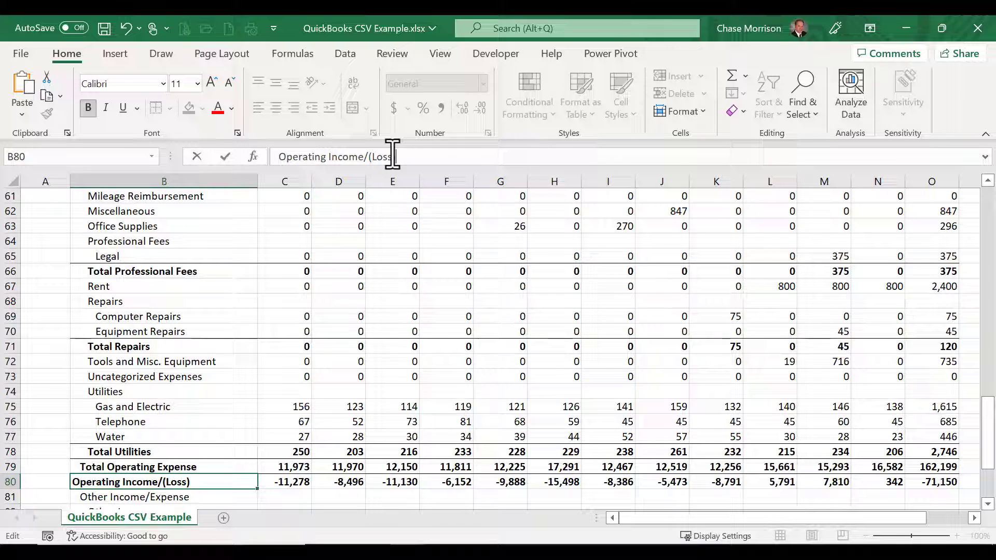
{"action": "key", "text": "ctrl+Return"}
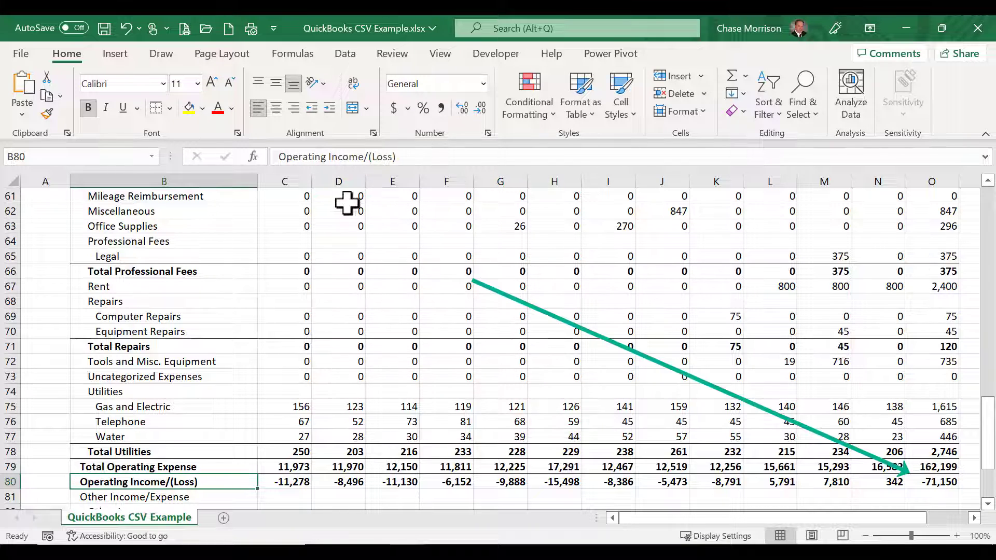
- Insert a row above Other Income/Expense and label it Operating Margin in B81
{"action": "left_click", "coordinate": [5, 497]}
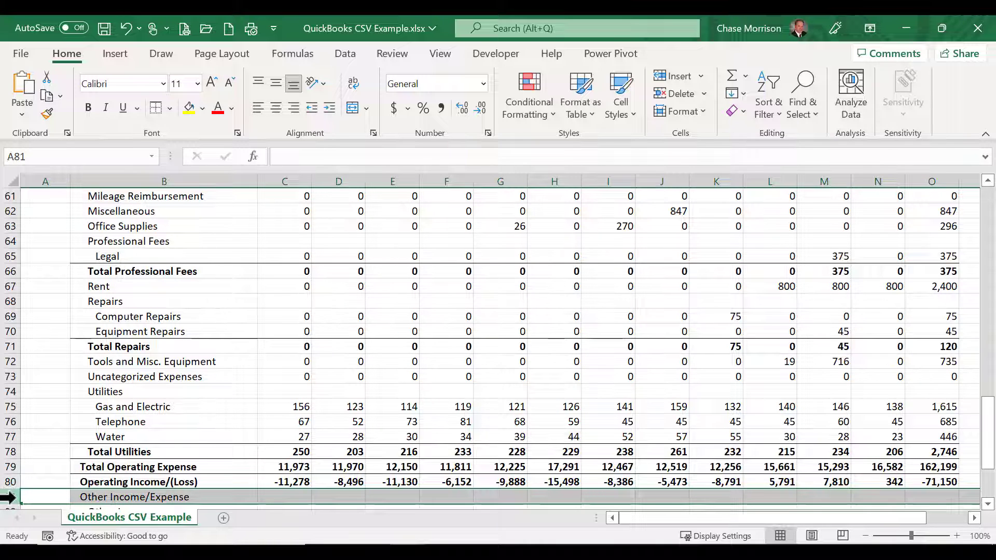
{"action": "right_click", "coordinate": [5, 497]}
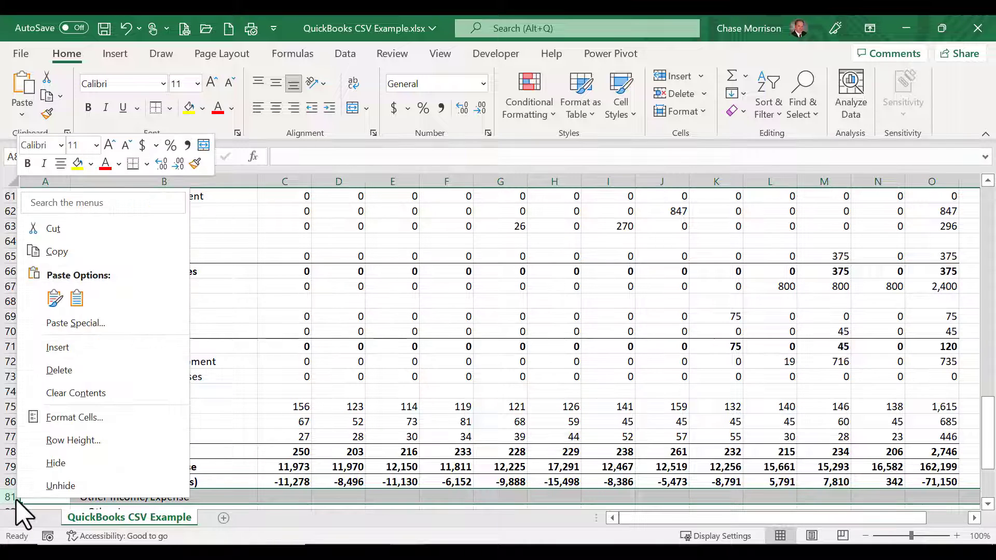
{"action": "left_click", "coordinate": [99, 368]}
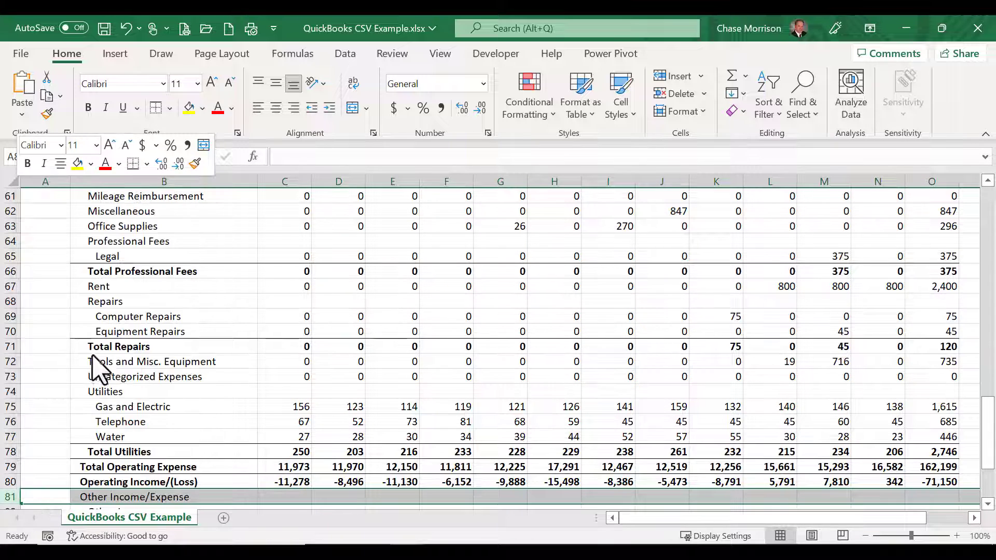
{"action": "left_click", "coordinate": [107, 495]}
{"action": "type", "text": "O"}
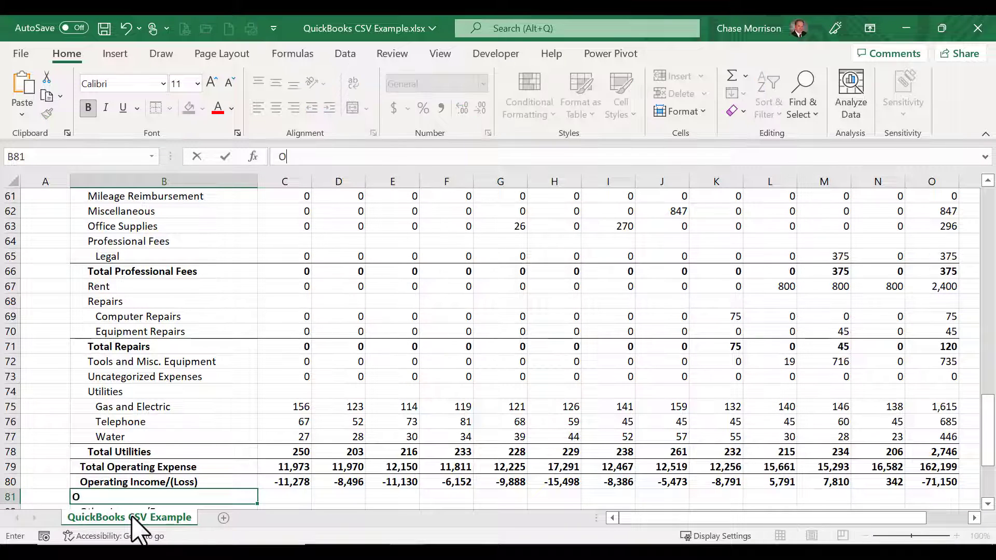
{"action": "type", "text": "perat"}
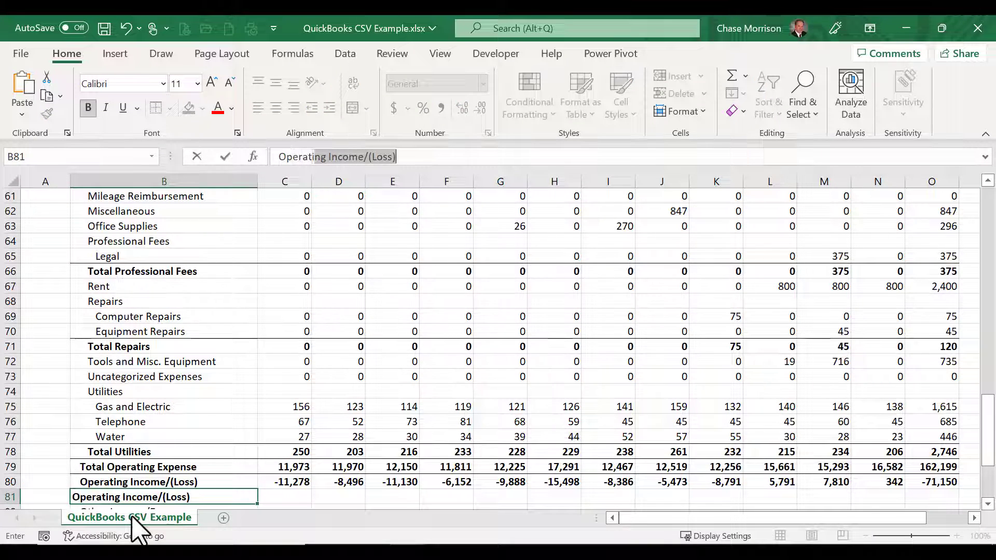
{"action": "type", "text": "ing Margin"}
{"action": "key", "text": "Tab"}
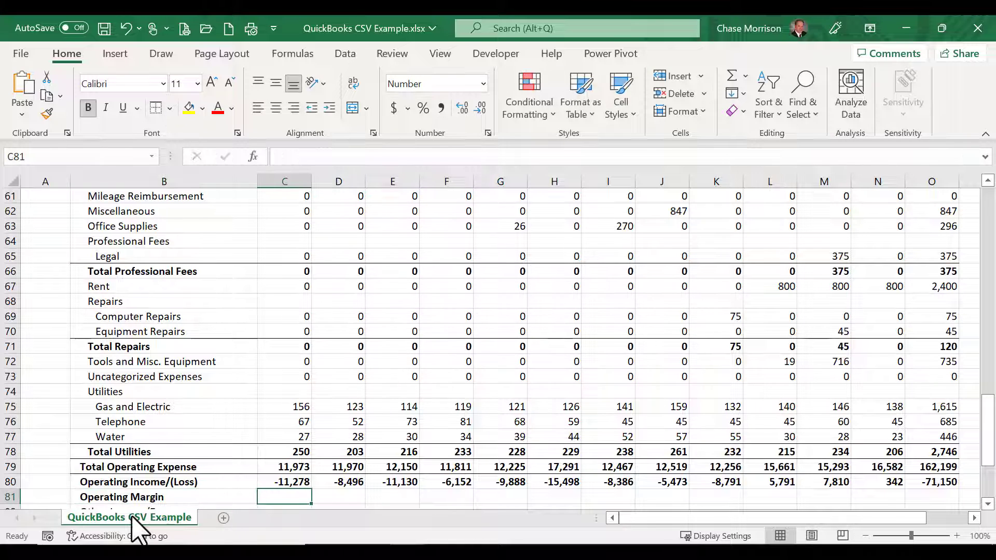
- Fill the Operating Margin row C81:O81 with a formula dividing Operating Income/(Loss) by Total Income, =C80/C26
{"action": "key", "text": "shift+Right"}
{"action": "key", "text": "shift+Right"}
{"action": "key", "text": "shift+Right"}
{"action": "key", "text": "shift+Right"}
{"action": "key", "text": "shift+Right"}
{"action": "key", "text": "shift+Right"}
{"action": "key", "text": "shift+Right"}
{"action": "key", "text": "shift+Right"}
{"action": "key", "text": "shift+Right"}
{"action": "key", "text": "shift+Right"}
{"action": "key", "text": "shift+Right"}
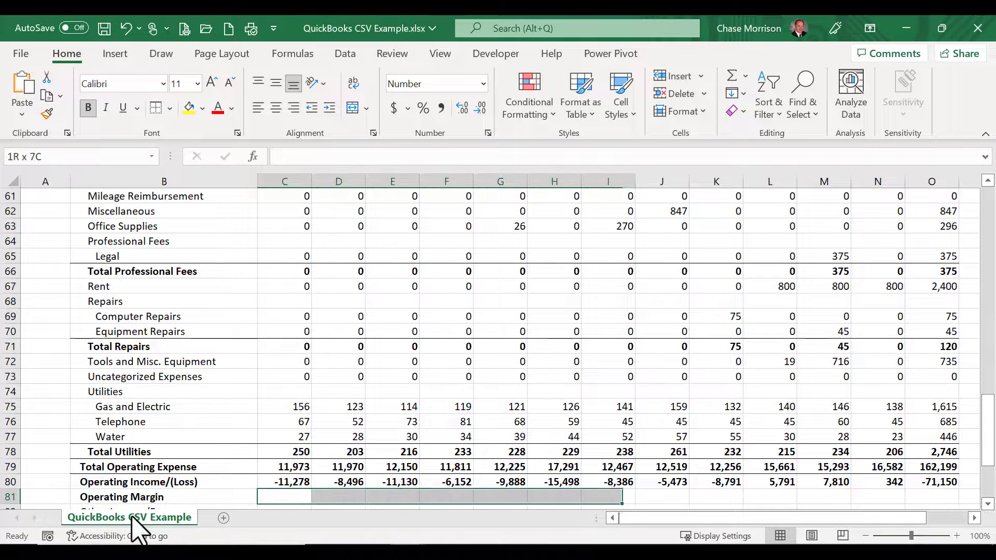
{"action": "key", "text": "shift+Right"}
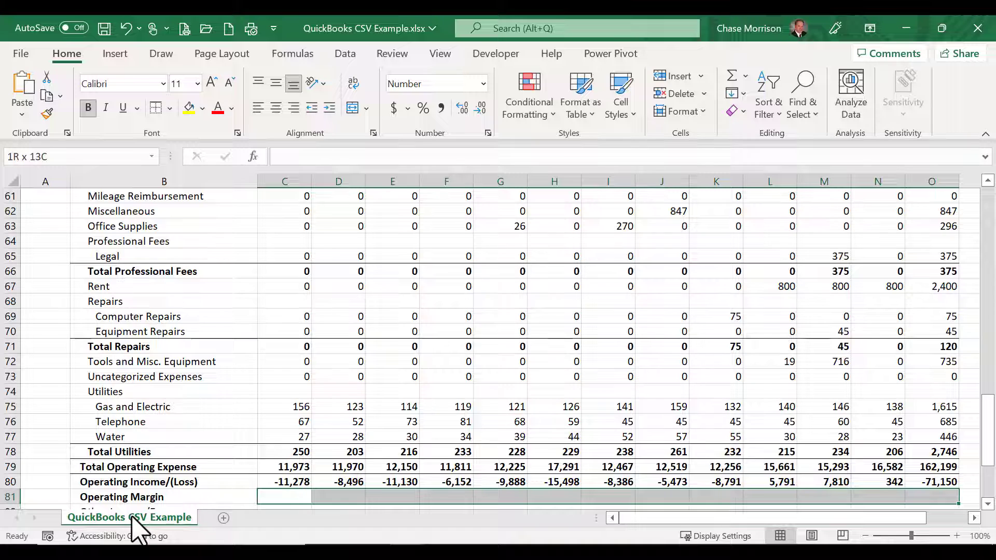
{"action": "type", "text": "="}
{"action": "key", "text": "Up"}
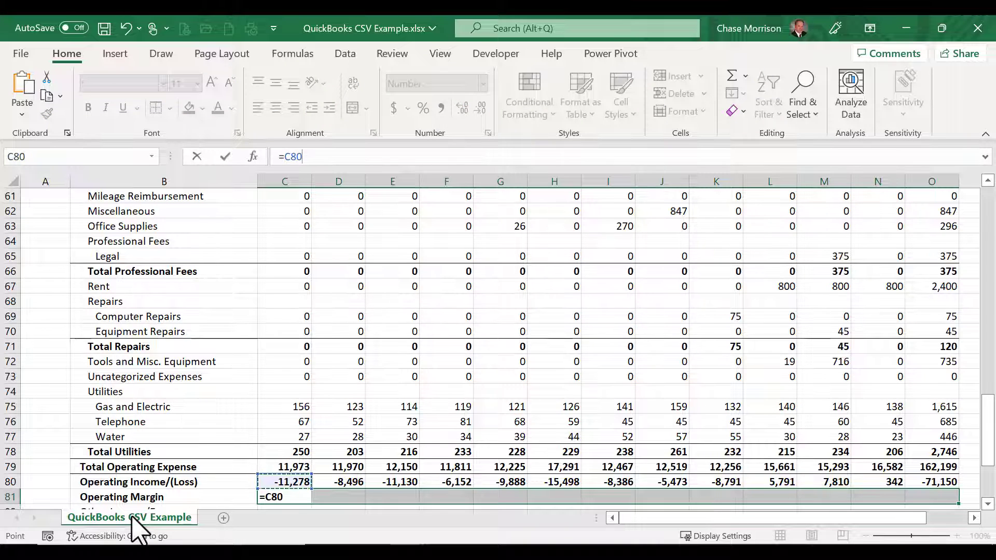
{"action": "type", "text": "/"}
{"action": "key", "text": "Up"}
{"action": "key", "text": "Up"}
{"action": "key", "text": "Up"}
{"action": "key", "text": "Up"}
{"action": "key", "text": "Up"}
{"action": "key", "text": "Up"}
{"action": "key", "text": "Up"}
{"action": "key", "text": "Up"}
{"action": "key", "text": "Up"}
{"action": "key", "text": "Up"}
{"action": "key", "text": "Up"}
{"action": "key", "text": "Up"}
{"action": "key", "text": "Up"}
{"action": "key", "text": "Up"}
{"action": "key", "text": "Up"}
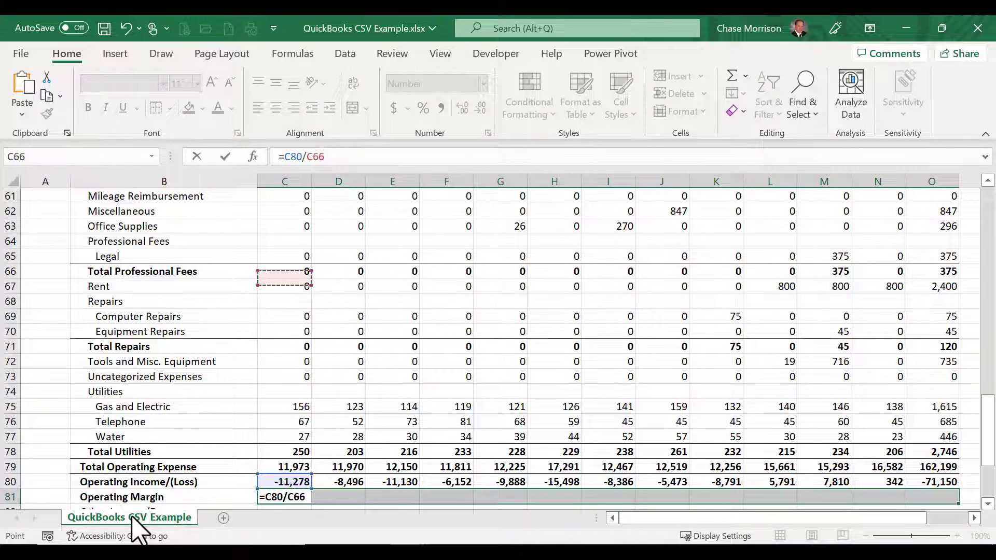
{"action": "key", "text": "Up"}
{"action": "key", "text": "Up"}
{"action": "key", "text": "Up"}
{"action": "key", "text": "Up"}
{"action": "key", "text": "Up"}
{"action": "key", "text": "Up"}
{"action": "key", "text": "Up"}
{"action": "key", "text": "Up"}
{"action": "key", "text": "Up"}
{"action": "key", "text": "Up"}
{"action": "key", "text": "Up"}
{"action": "key", "text": "Up"}
{"action": "key", "text": "Up"}
{"action": "key", "text": "Up"}
{"action": "key", "text": "Up"}
{"action": "key", "text": "Up"}
{"action": "key", "text": "Up"}
{"action": "key", "text": "Up"}
{"action": "key", "text": "Up"}
{"action": "key", "text": "Up"}
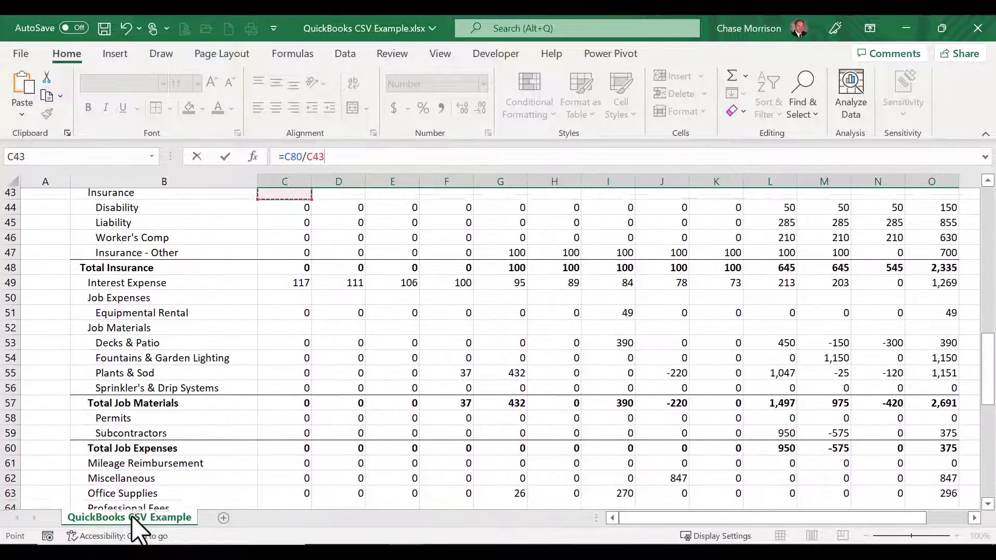
{"action": "key", "text": "Up"}
{"action": "key", "text": "Up"}
{"action": "key", "text": "Up"}
{"action": "key", "text": "Up"}
{"action": "key", "text": "Up"}
{"action": "key", "text": "Up"}
{"action": "key", "text": "Up"}
{"action": "key", "text": "Up"}
{"action": "key", "text": "Up"}
{"action": "key", "text": "Up"}
{"action": "key", "text": "Up"}
{"action": "key", "text": "Up"}
{"action": "key", "text": "Up"}
{"action": "key", "text": "Up"}
{"action": "key", "text": "Up"}
{"action": "key", "text": "Up"}
{"action": "key", "text": "Up"}
{"action": "key", "text": "Up"}
{"action": "key", "text": "Up"}
{"action": "key", "text": "Up"}
{"action": "key", "text": "Up"}
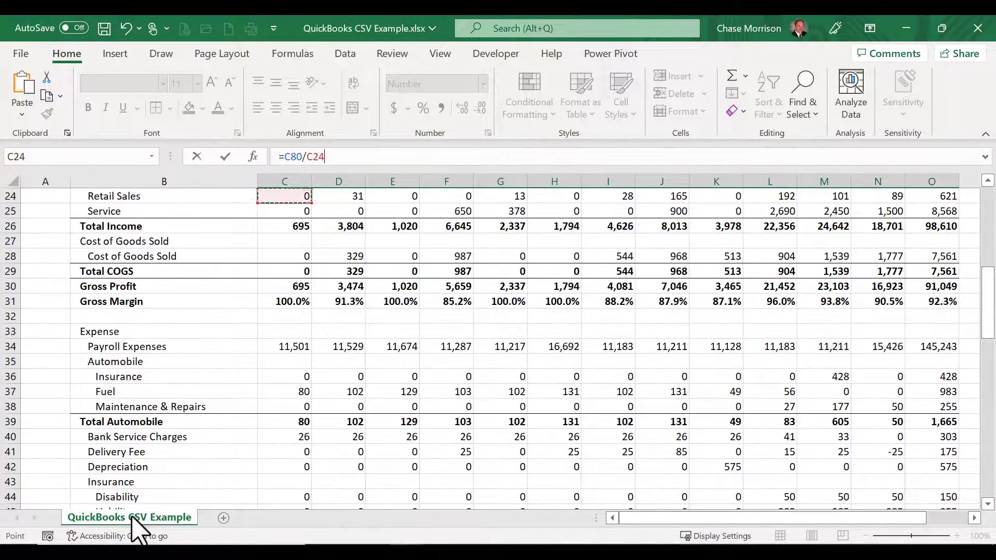
{"action": "key", "text": "Up"}
{"action": "key", "text": "Up"}
{"action": "key", "text": "Up"}
{"action": "key", "text": "Up"}
{"action": "key", "text": "Up"}
{"action": "key", "text": "Up"}
{"action": "key", "text": "Up"}
{"action": "key", "text": "Up"}
{"action": "key", "text": "Up"}
{"action": "key", "text": "Up"}
{"action": "key", "text": "Up"}
{"action": "key", "text": "Up"}
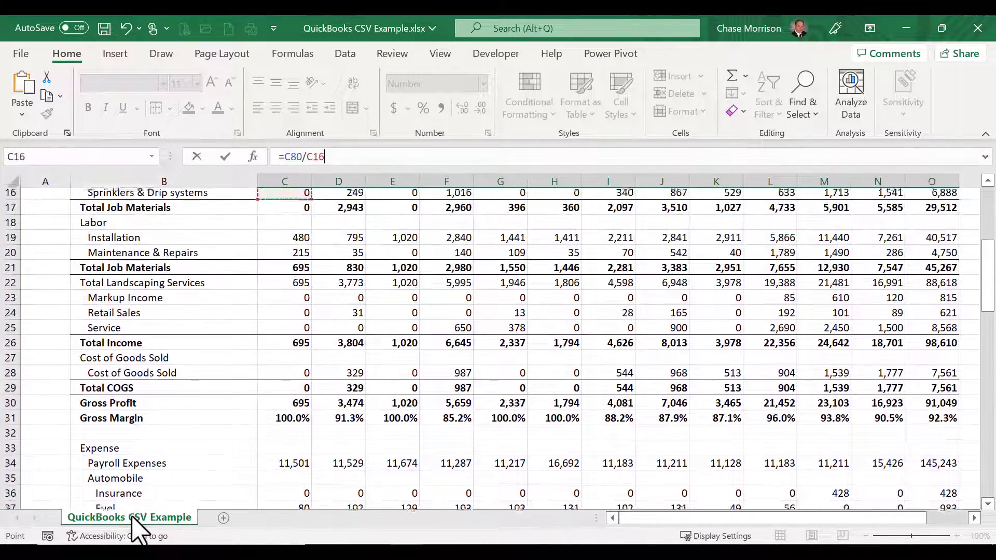
{"action": "key", "text": "Up"}
{"action": "key", "text": "Up"}
{"action": "key", "text": "Up"}
{"action": "key", "text": "Up"}
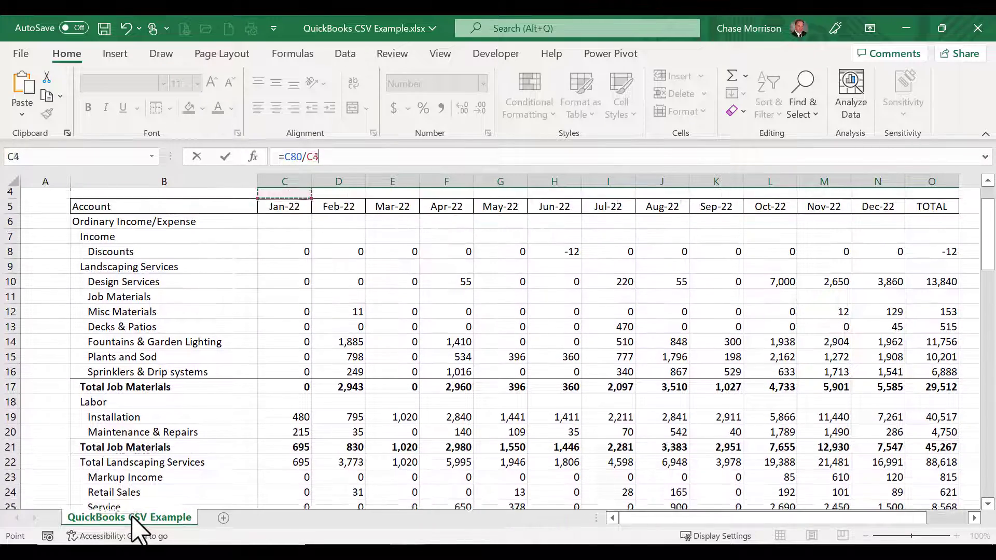
{"action": "key", "text": "Down"}
{"action": "key", "text": "Down"}
{"action": "key", "text": "Down"}
{"action": "key", "text": "Down"}
{"action": "key", "text": "Down"}
{"action": "key", "text": "Down"}
{"action": "key", "text": "Down"}
{"action": "key", "text": "Down"}
{"action": "key", "text": "Down"}
{"action": "key", "text": "Down"}
{"action": "key", "text": "Down"}
{"action": "key", "text": "Down"}
{"action": "key", "text": "Down"}
{"action": "key", "text": "Down"}
{"action": "key", "text": "Down"}
{"action": "key", "text": "Down"}
{"action": "key", "text": "Down"}
{"action": "key", "text": "Down"}
{"action": "key", "text": "Down"}
{"action": "key", "text": "Down"}
{"action": "key", "text": "Down"}
{"action": "key", "text": "Down"}
{"action": "key", "text": "Down"}
{"action": "key", "text": "Down"}
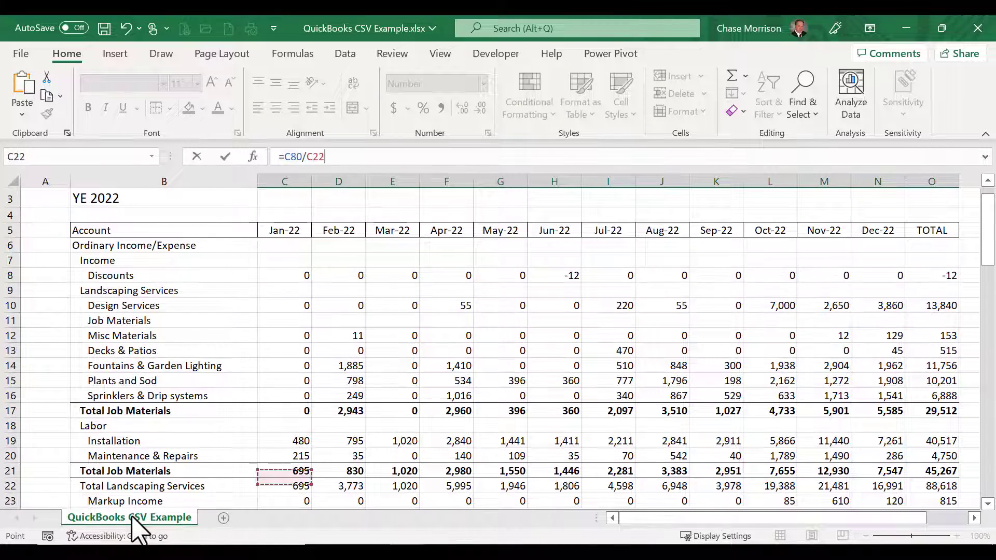
{"action": "key", "text": "Up"}
{"action": "key", "text": "Up"}
{"action": "key", "text": "Up"}
{"action": "key", "text": "Up"}
{"action": "key", "text": "Up"}
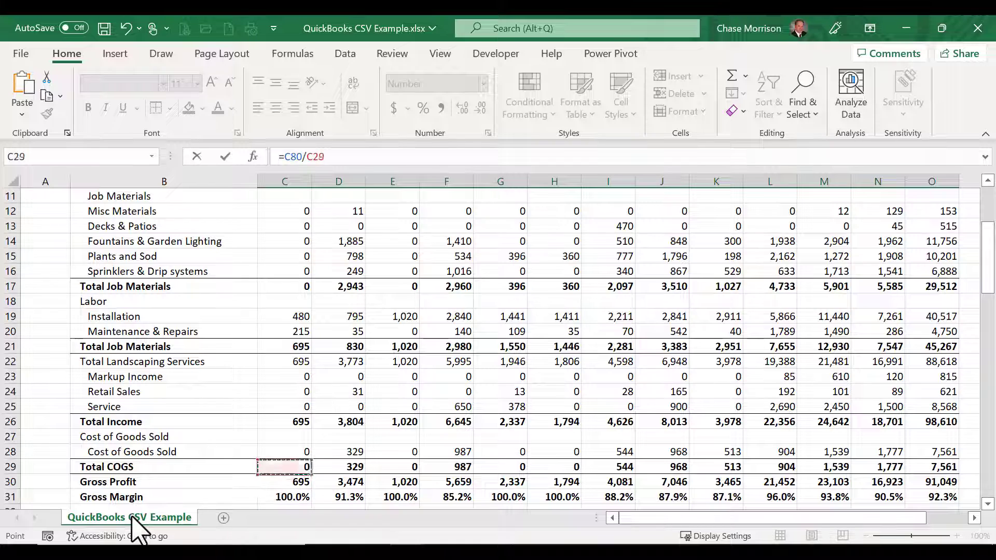
{"action": "key", "text": "Return"}
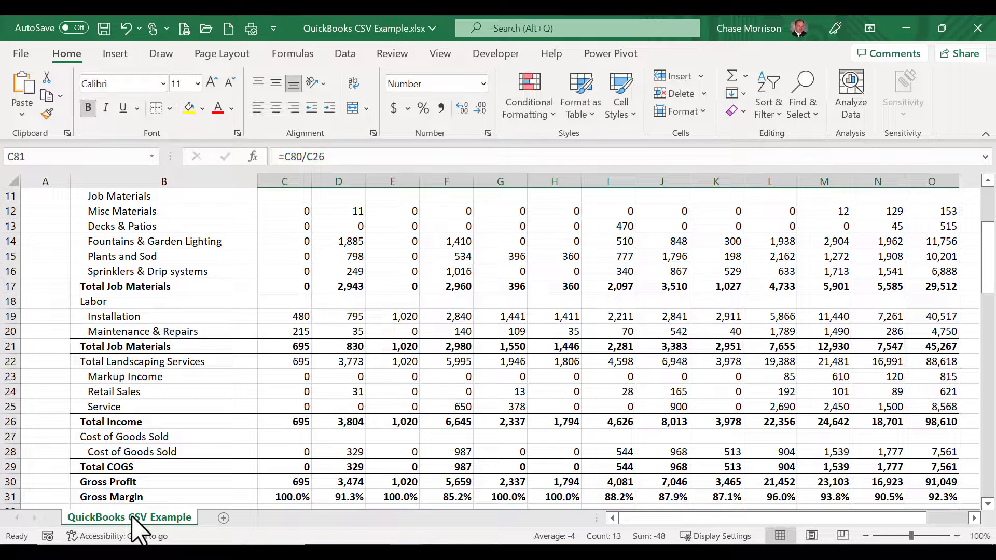
{"action": "key", "text": "Down"}
{"action": "key", "text": "Down"}
{"action": "key", "text": "Up"}
{"action": "key", "text": "Up"}
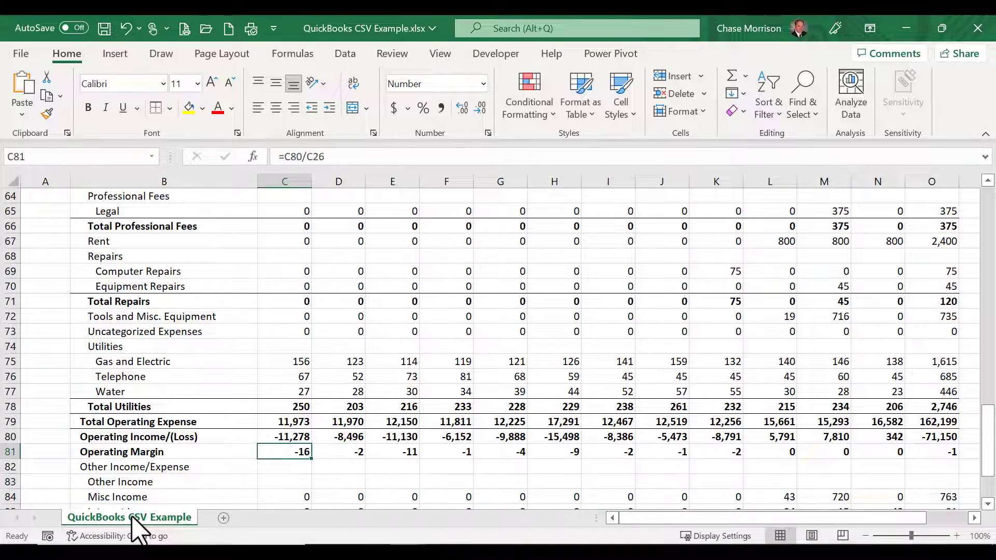
- Format the Operating Margin row C81:O81 as percentages with one decimal place
{"action": "key", "text": "shift+Right"}
{"action": "key", "text": "shift+Right"}
{"action": "key", "text": "shift+Right"}
{"action": "key", "text": "shift+Right"}
{"action": "key", "text": "shift+Right"}
{"action": "key", "text": "shift+Right"}
{"action": "key", "text": "shift+Right"}
{"action": "key", "text": "shift+Right"}
{"action": "key", "text": "shift+Right"}
{"action": "key", "text": "shift+Right"}
{"action": "key", "text": "shift+Right"}
{"action": "key", "text": "shift+Right"}
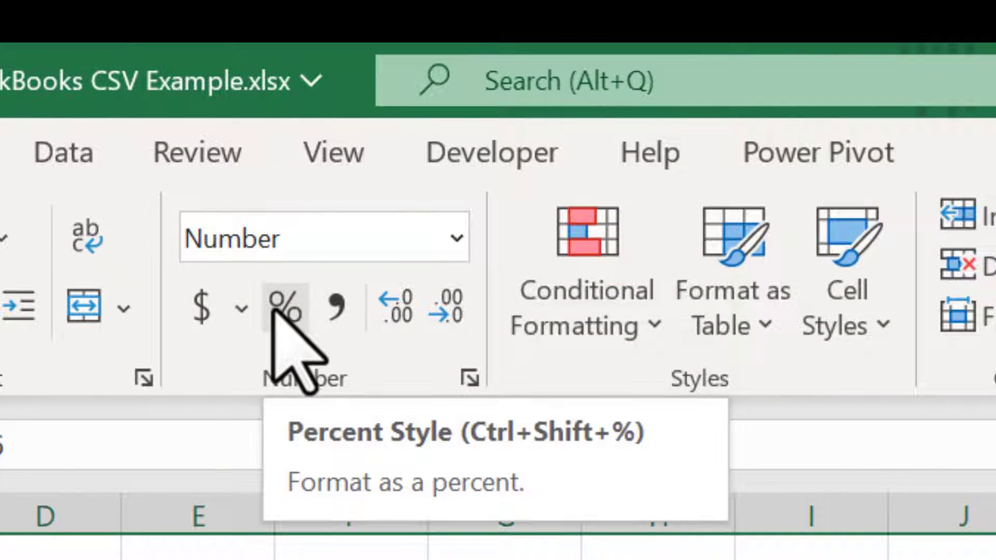
{"action": "left_click", "coordinate": [272, 307]}
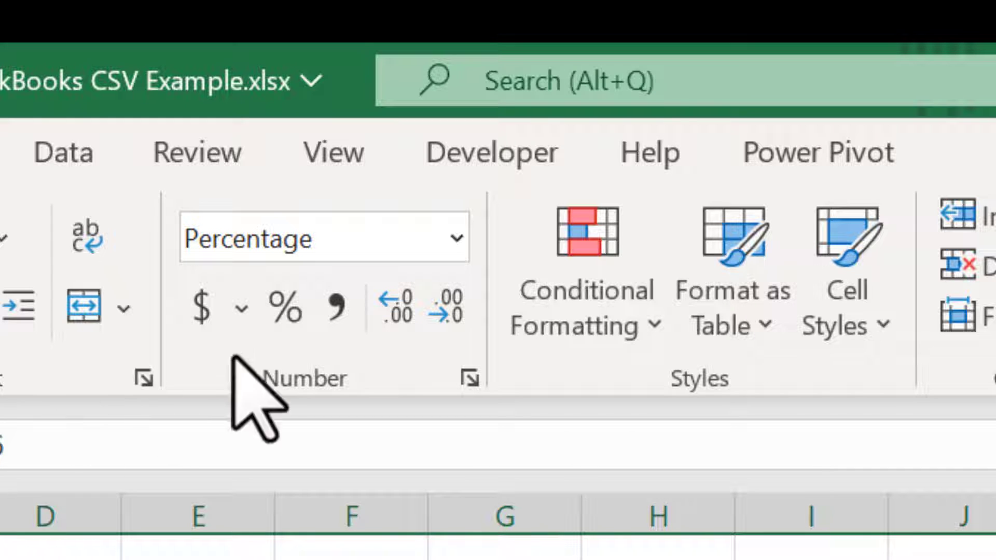
{"action": "left_click", "coordinate": [400, 314]}
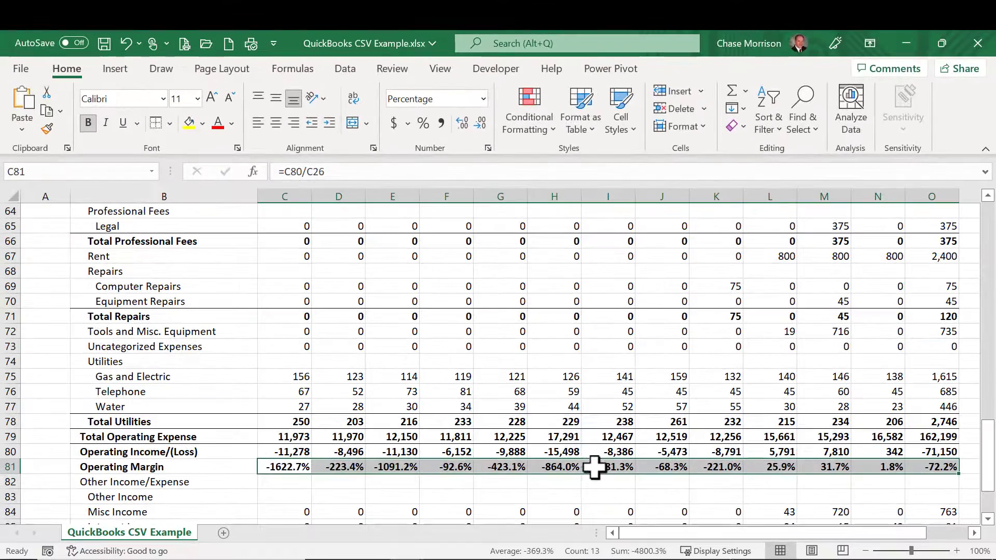
{"action": "left_click", "coordinate": [587, 499]}
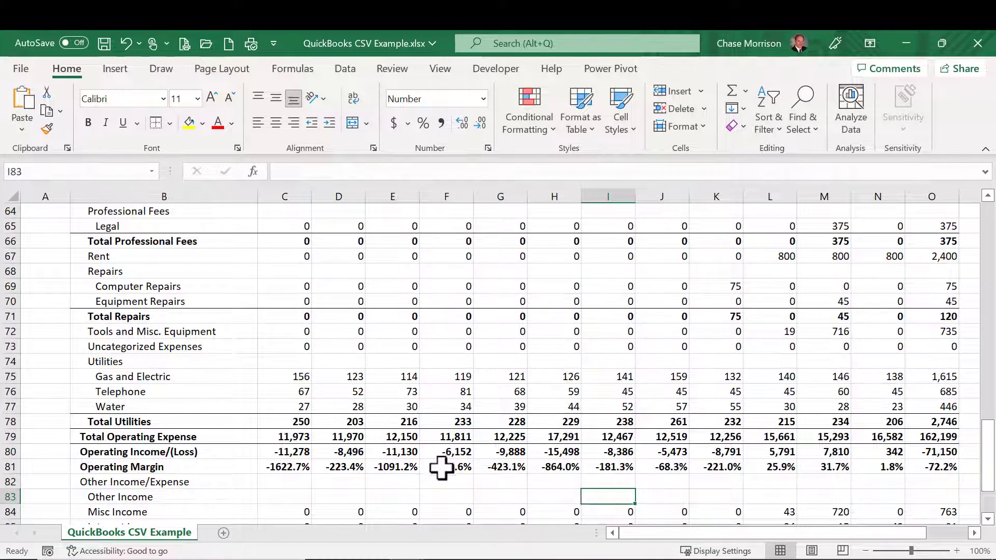
{"action": "scroll", "coordinate": [441, 466], "scroll_direction": "down", "scroll_amount": 2}
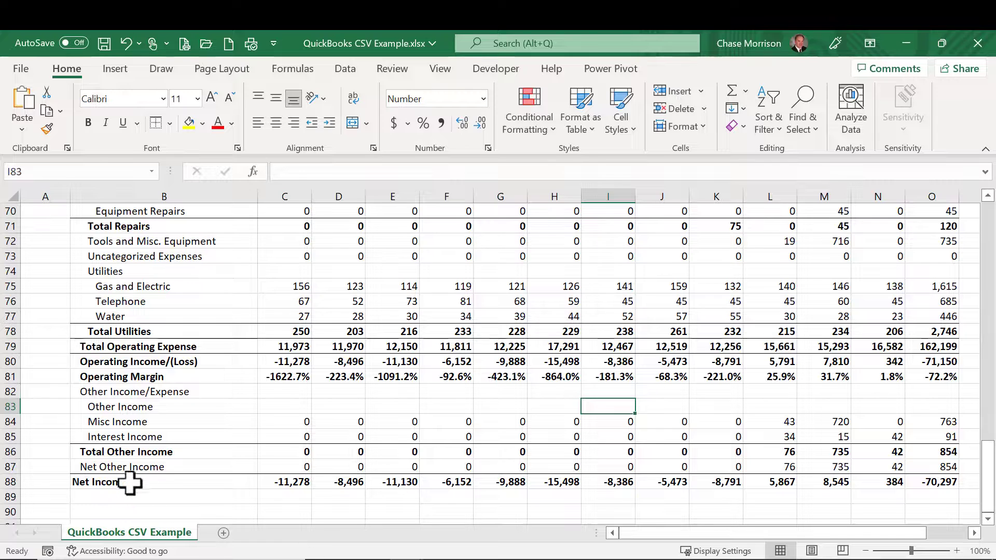
{"action": "left_click_drag", "start_coordinate": [291, 482], "coordinate": [912, 491]}
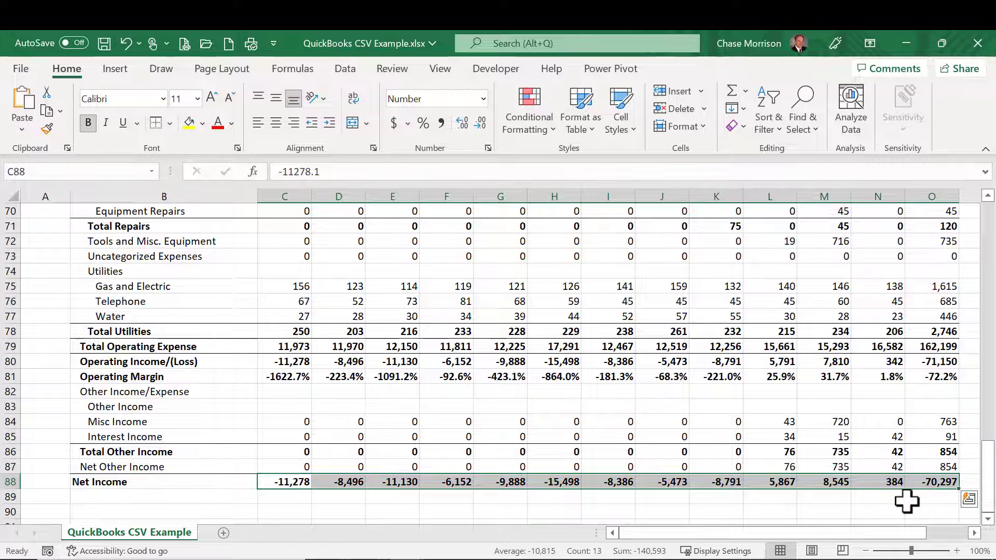
{"action": "left_click", "coordinate": [553, 466]}
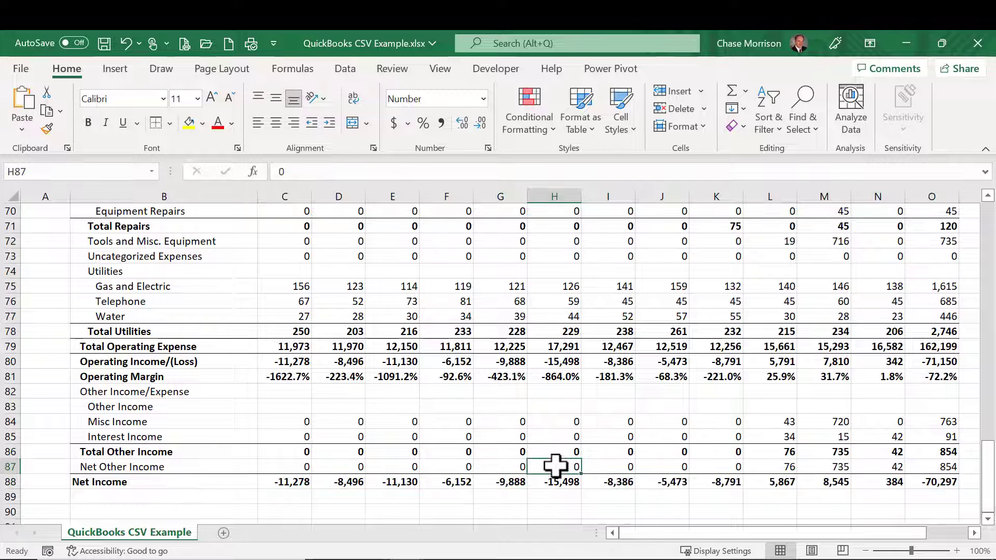
{"action": "left_click", "coordinate": [152, 393]}
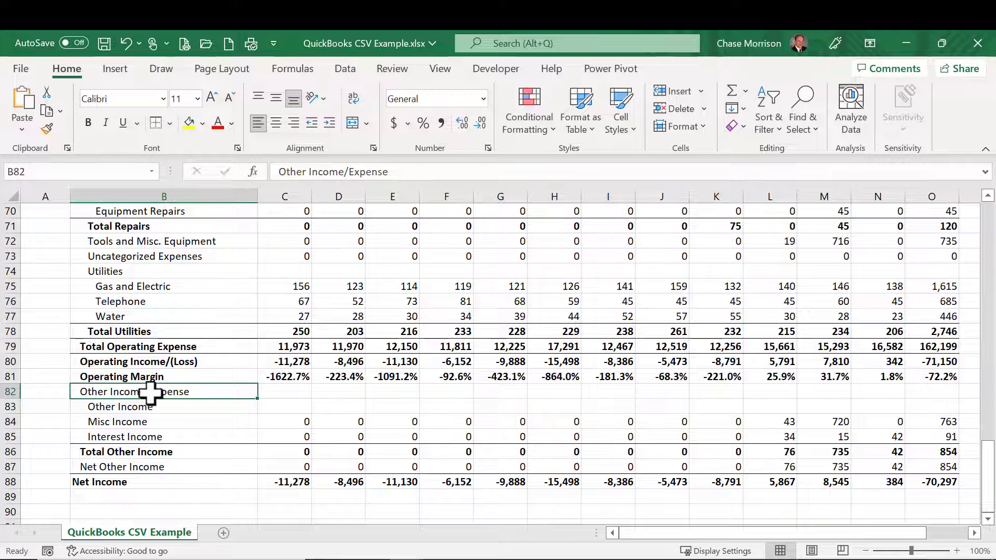
{"action": "left_click_drag", "start_coordinate": [151, 393], "coordinate": [89, 391]}
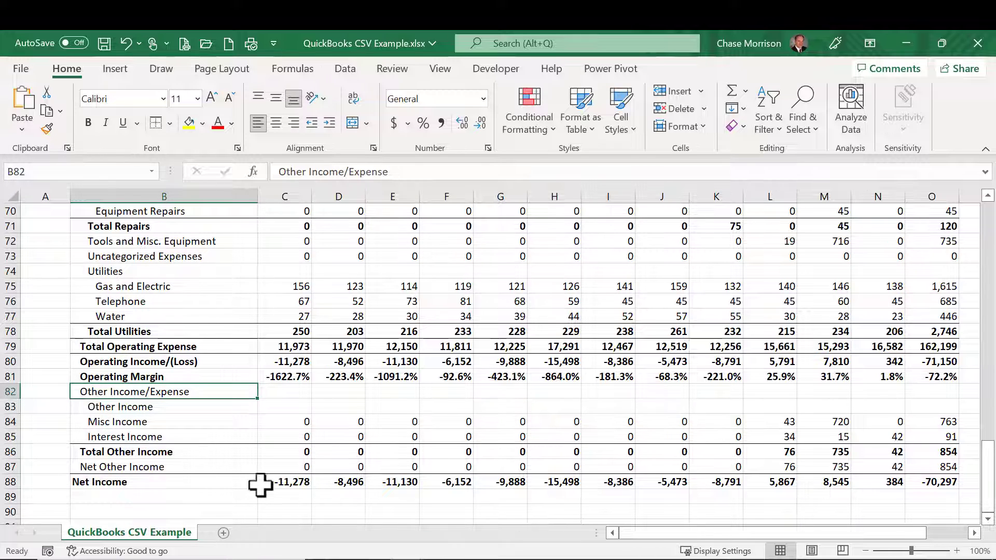
{"action": "left_click", "coordinate": [289, 466]}
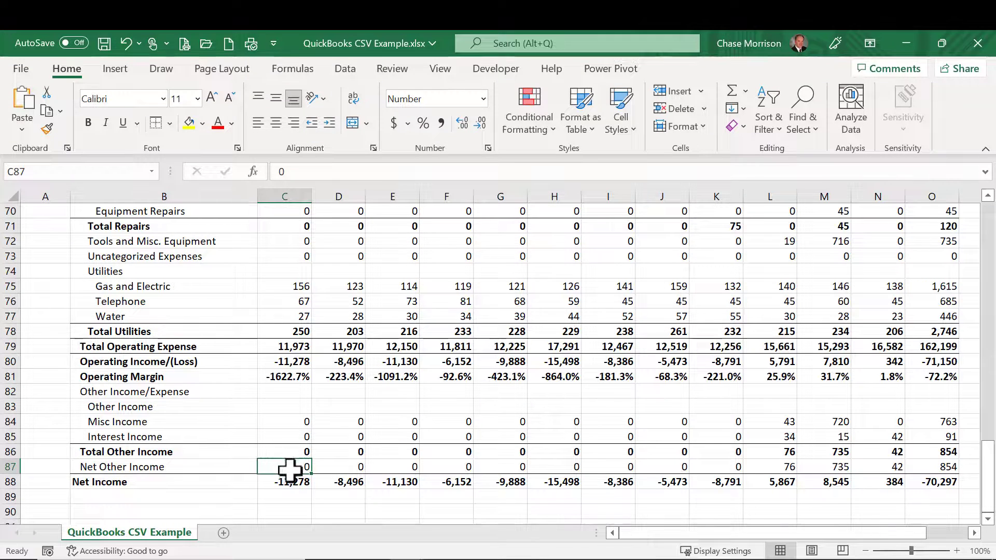
- Fill the Net Income row C88:O88 with a formula adding Operating Income/(Loss) and Net Other Income, =C80+C87
{"action": "left_click_drag", "start_coordinate": [289, 482], "coordinate": [926, 489]}
{"action": "type", "text": "="}
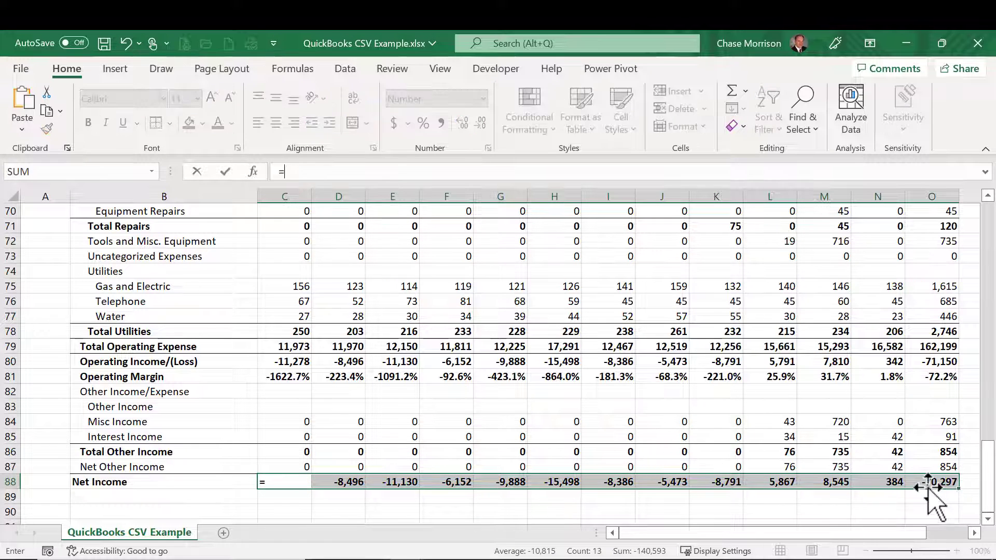
{"action": "key", "text": "Up"}
{"action": "key", "text": "Up"}
{"action": "key", "text": "Up"}
{"action": "key", "text": "Up"}
{"action": "key", "text": "Up"}
{"action": "key", "text": "Up"}
{"action": "key", "text": "Up"}
{"action": "key", "text": "Up"}
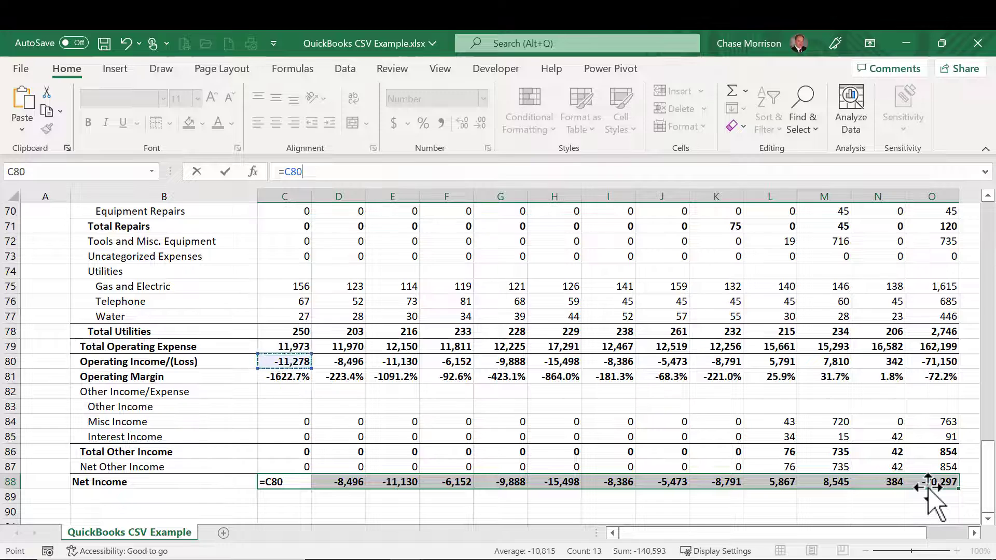
{"action": "type", "text": "+"}
{"action": "key", "text": "Up"}
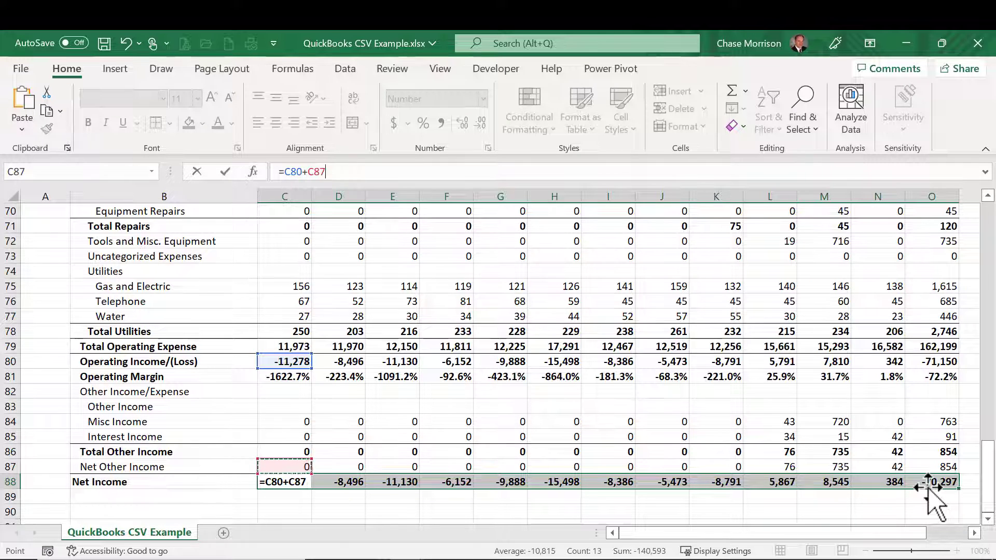
{"action": "key", "text": "ctrl+Return"}
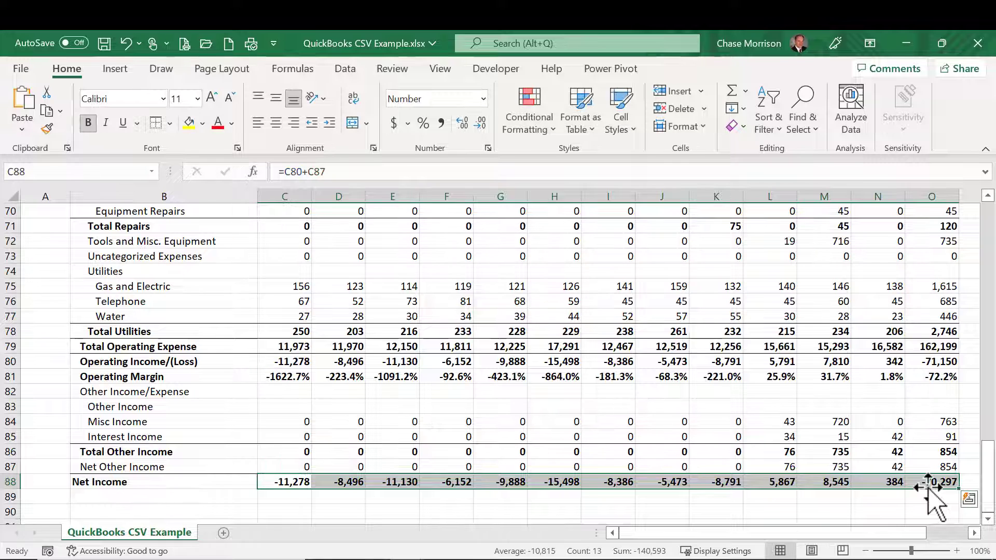
- Add the label Return on Sales in B89, directly below Net Income
{"action": "key", "text": "Down"}
{"action": "key", "text": "Left"}
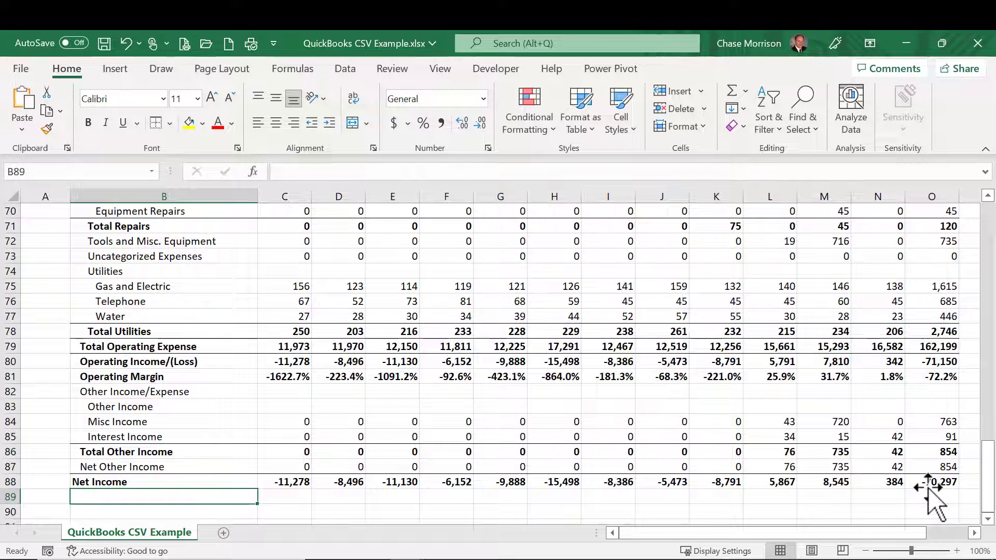
{"action": "type", "text": "Return on Sales"}
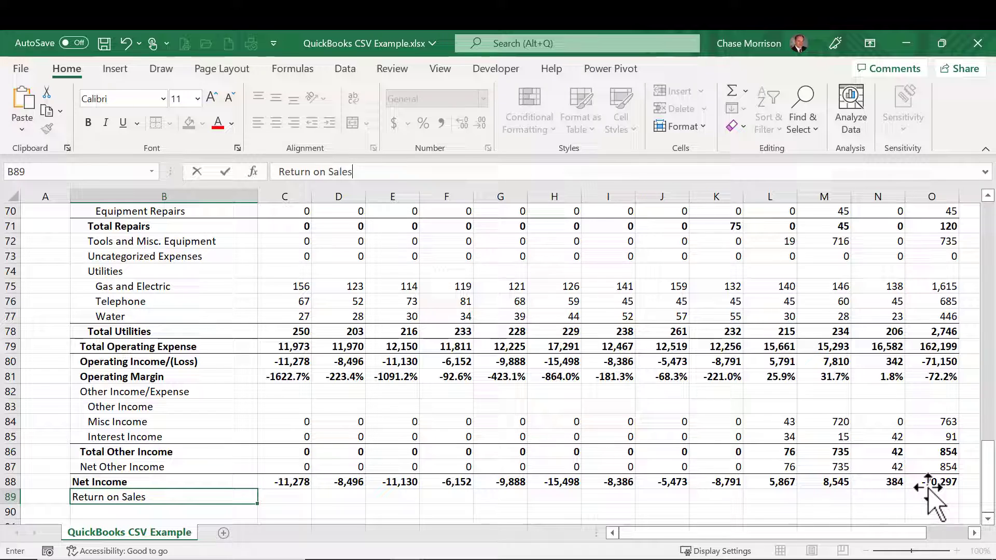
{"action": "key", "text": "ctrl+Return"}
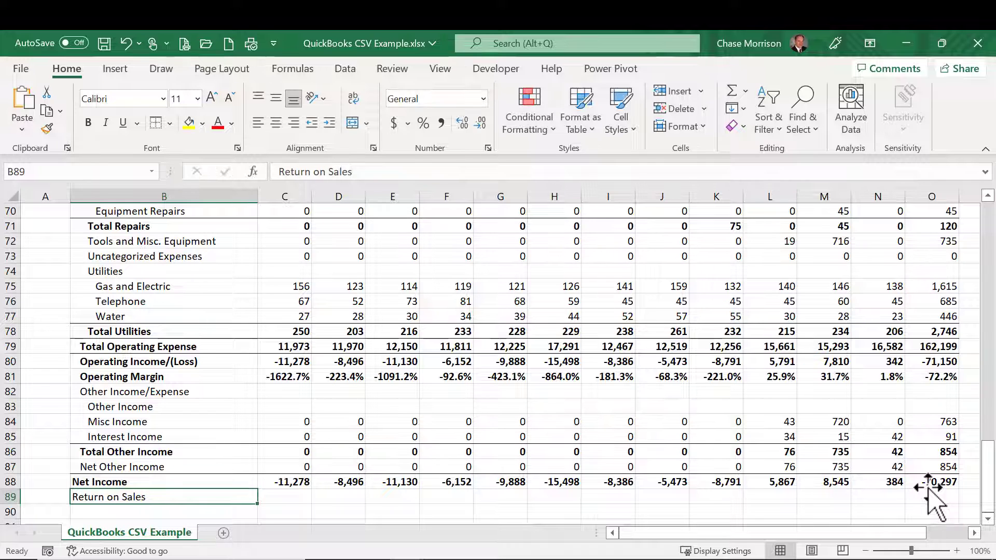
- Lock the Total Income row reference in the Operating Margin formulas across C81:O81, making them =C80/C$26
{"action": "key", "text": "Up"}
{"action": "key", "text": "Up"}
{"action": "key", "text": "Up"}
{"action": "key", "text": "Up"}
{"action": "key", "text": "Up"}
{"action": "key", "text": "Up"}
{"action": "key", "text": "Up"}
{"action": "key", "text": "Up"}
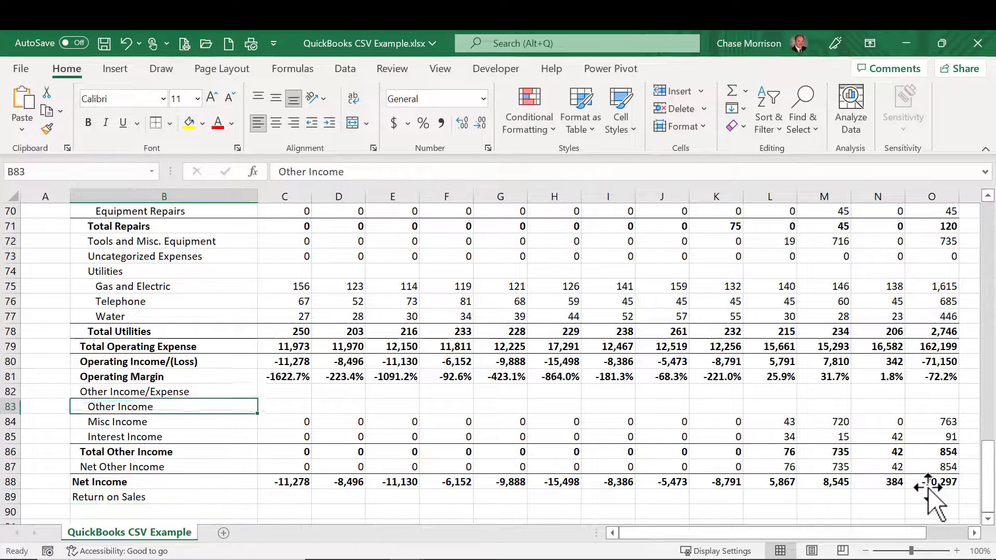
{"action": "key", "text": "Right"}
{"action": "key", "text": "shift+Right"}
{"action": "key", "text": "shift+Right"}
{"action": "key", "text": "shift+Right"}
{"action": "key", "text": "shift+Right"}
{"action": "key", "text": "shift+Right"}
{"action": "key", "text": "shift+Right"}
{"action": "key", "text": "shift+Right"}
{"action": "key", "text": "shift+Right"}
{"action": "key", "text": "shift+Right"}
{"action": "key", "text": "shift+Right"}
{"action": "key", "text": "shift+Right"}
{"action": "key", "text": "shift+Right"}
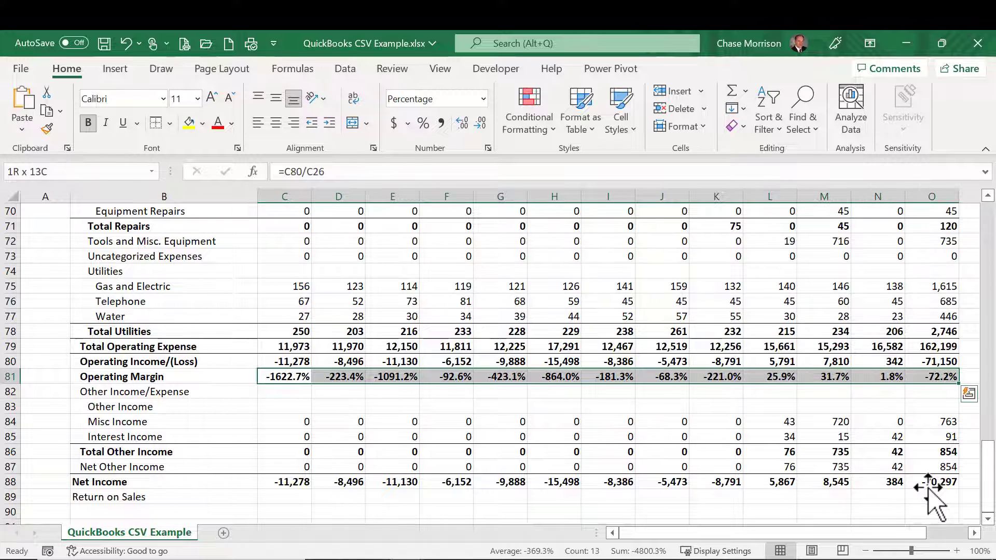
{"action": "left_click", "coordinate": [316, 171]}
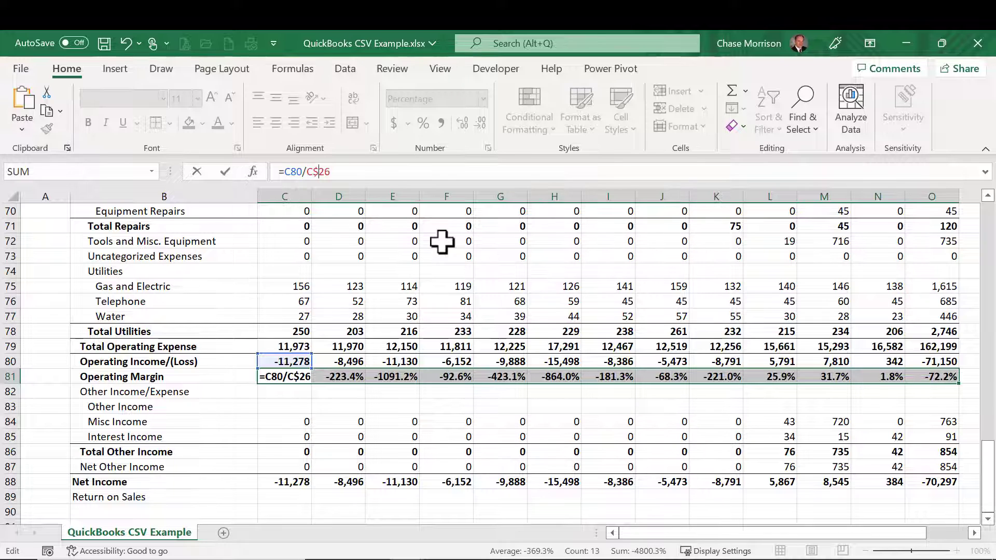
{"action": "key", "text": "ctrl+Return"}
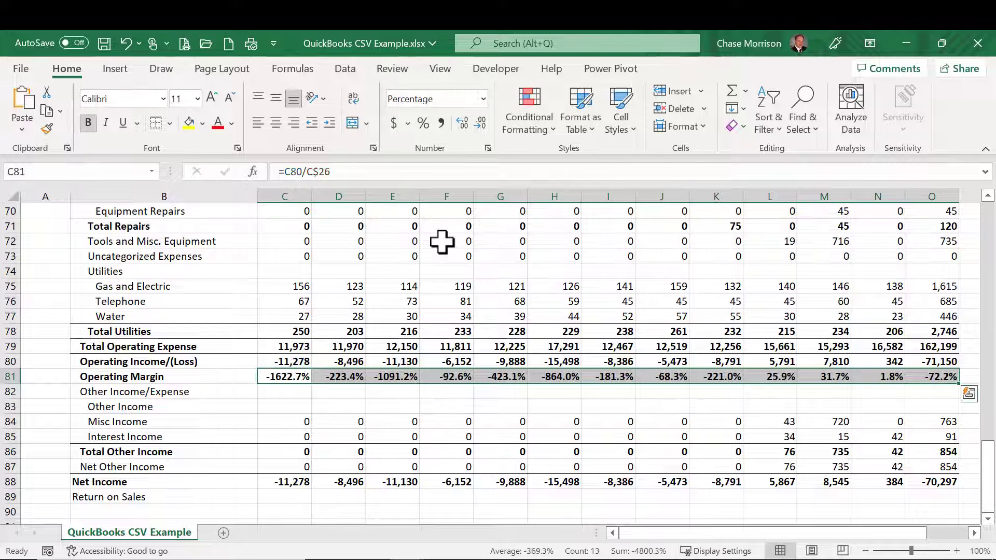
- Copy the Operating Margin formulas from C81:O81 into the Return on Sales row starting at C89
{"action": "key", "text": "ctrl+c"}
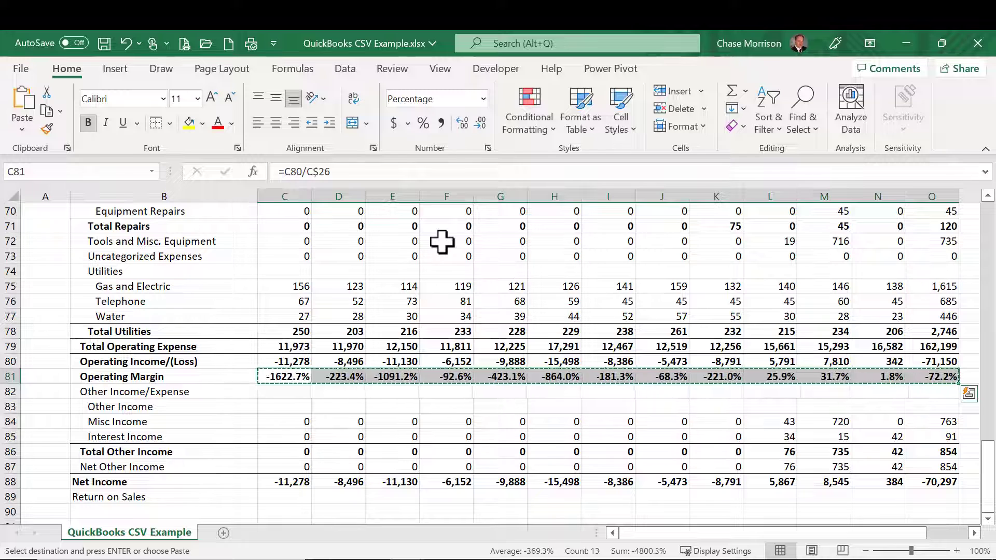
{"action": "key", "text": "Down"}
{"action": "key", "text": "Down"}
{"action": "key", "text": "Down"}
{"action": "key", "text": "Down"}
{"action": "key", "text": "Down"}
{"action": "key", "text": "Down"}
{"action": "key", "text": "Down"}
{"action": "key", "text": "Down"}
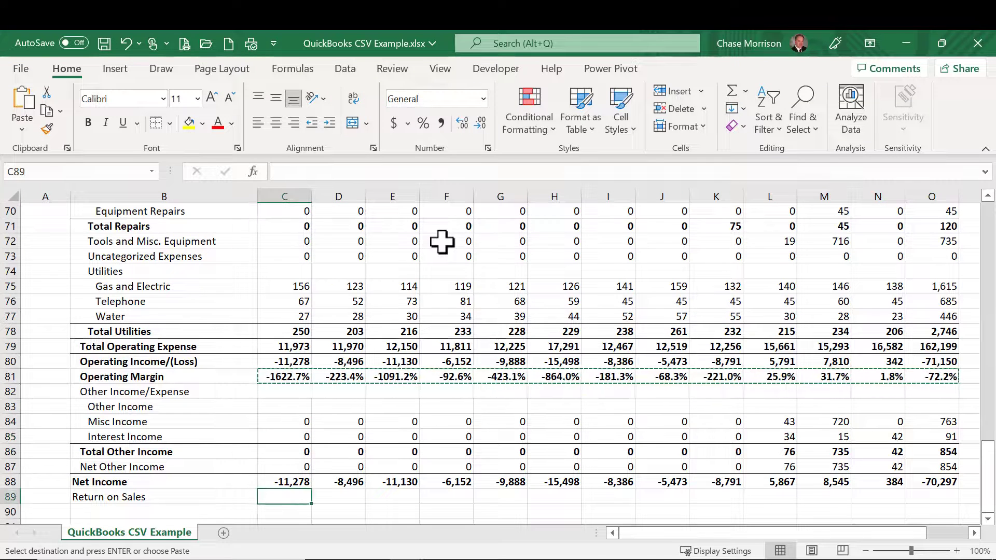
{"action": "key", "text": "ctrl+v"}
- Make the Return on Sales label in B89 bold and check the row's formula in total column cell O89
{"action": "key", "text": "Left"}
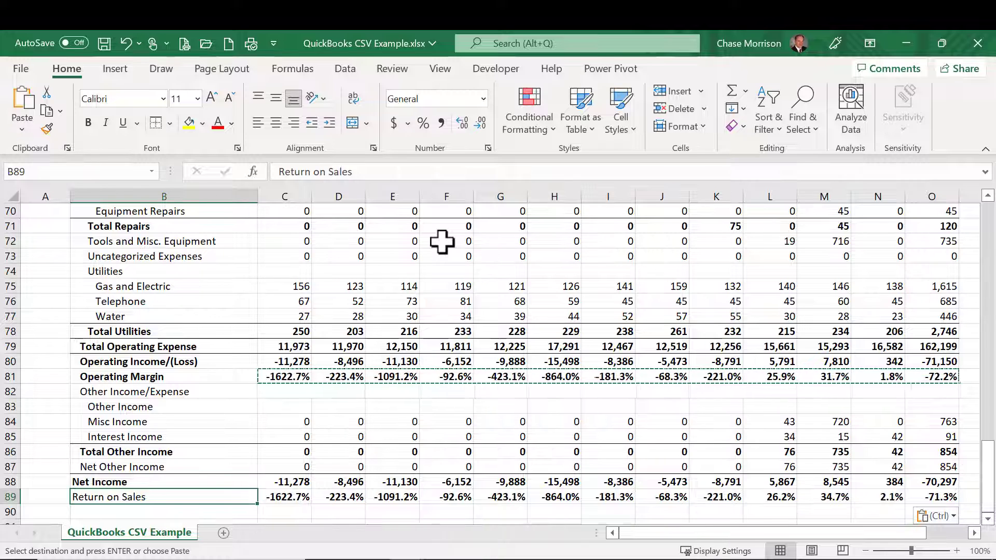
{"action": "left_click", "coordinate": [88, 122]}
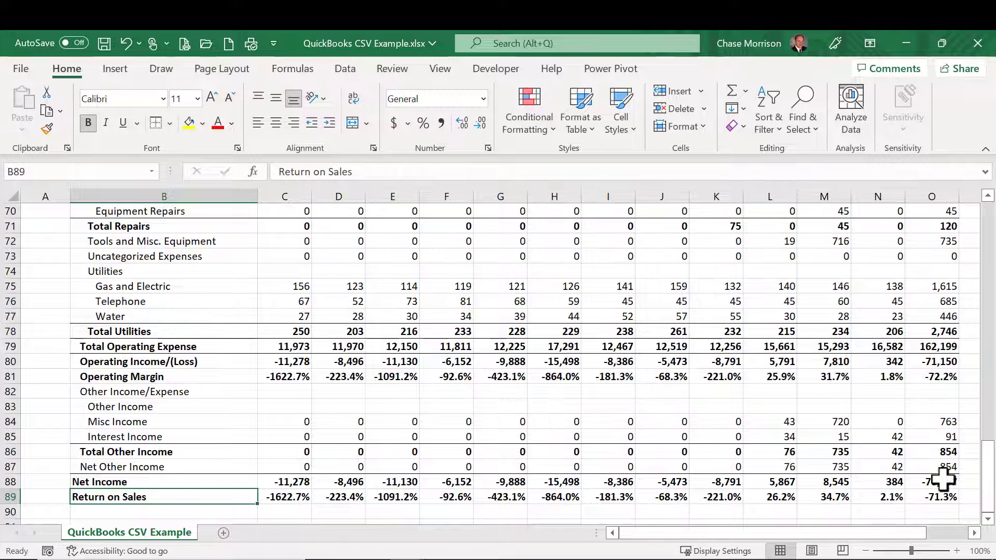
{"action": "left_click", "coordinate": [941, 498]}
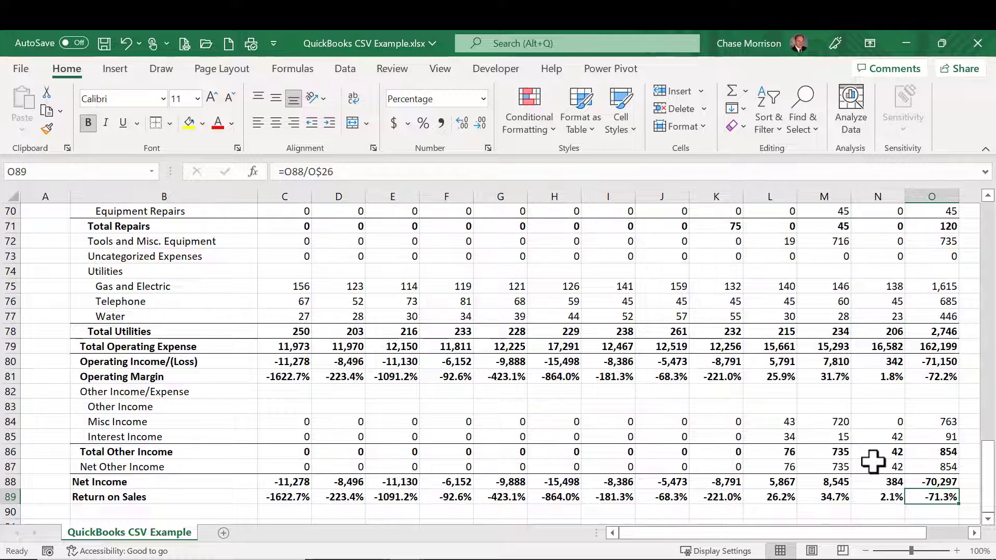
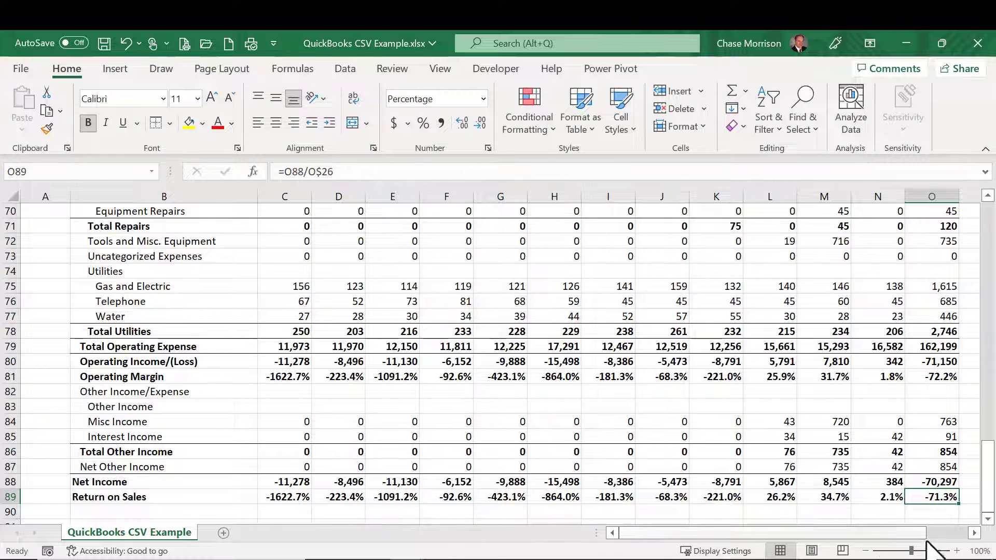
- Enter the formula =O28/O$26 in P28 to express Cost of Goods Sold as a share of Total Income
{"action": "left_click", "coordinate": [974, 534]}
{"action": "left_click", "coordinate": [974, 534]}
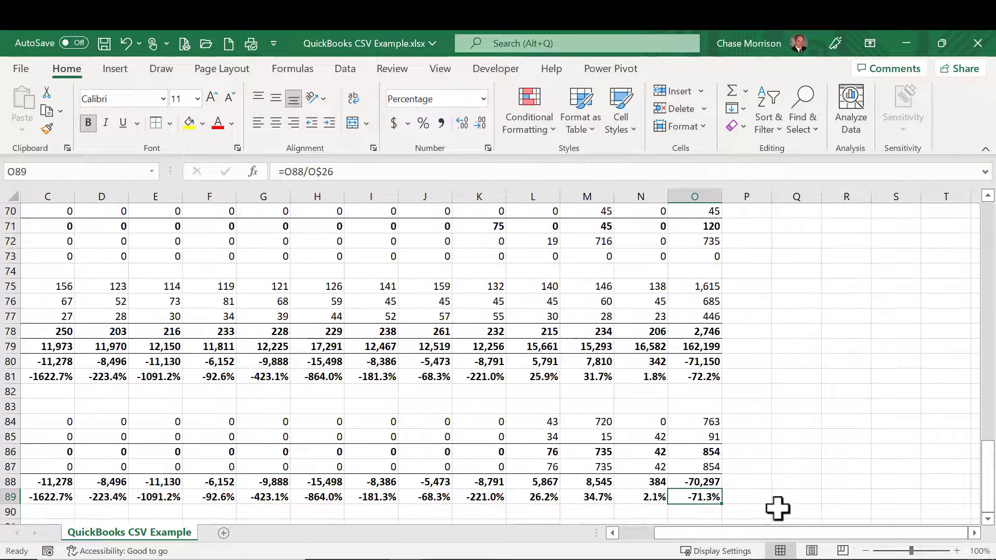
{"action": "scroll", "coordinate": [778, 469], "scroll_direction": "up", "scroll_amount": 6}
{"action": "scroll", "coordinate": [779, 470], "scroll_direction": "up", "scroll_amount": 17}
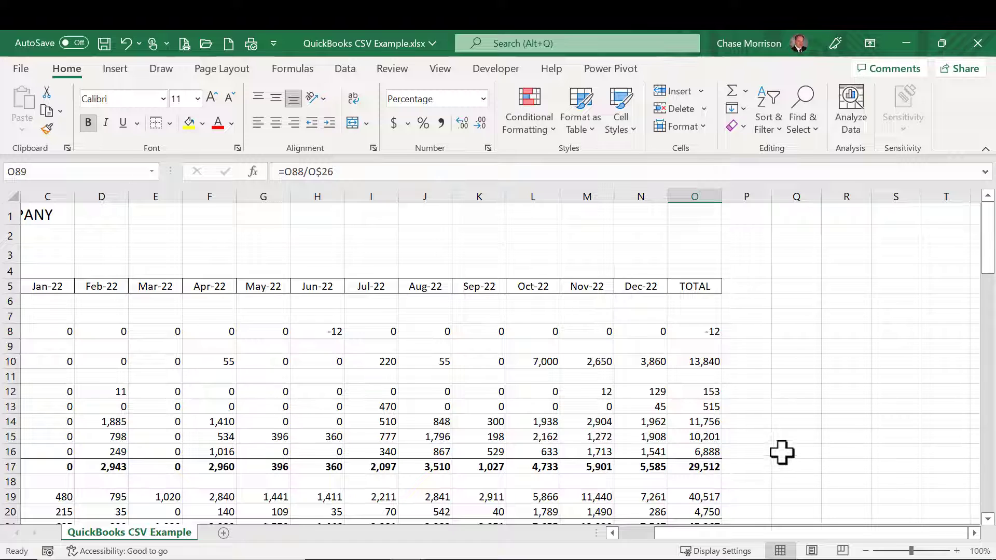
{"action": "scroll", "coordinate": [752, 469], "scroll_direction": "down", "scroll_amount": 5}
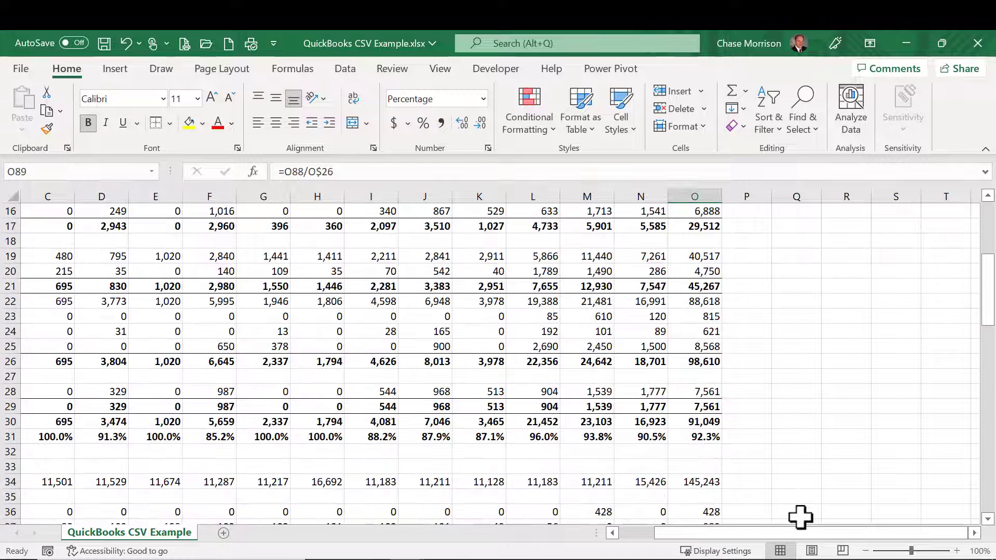
{"action": "scroll", "coordinate": [785, 503], "scroll_direction": "left", "scroll_amount": 3}
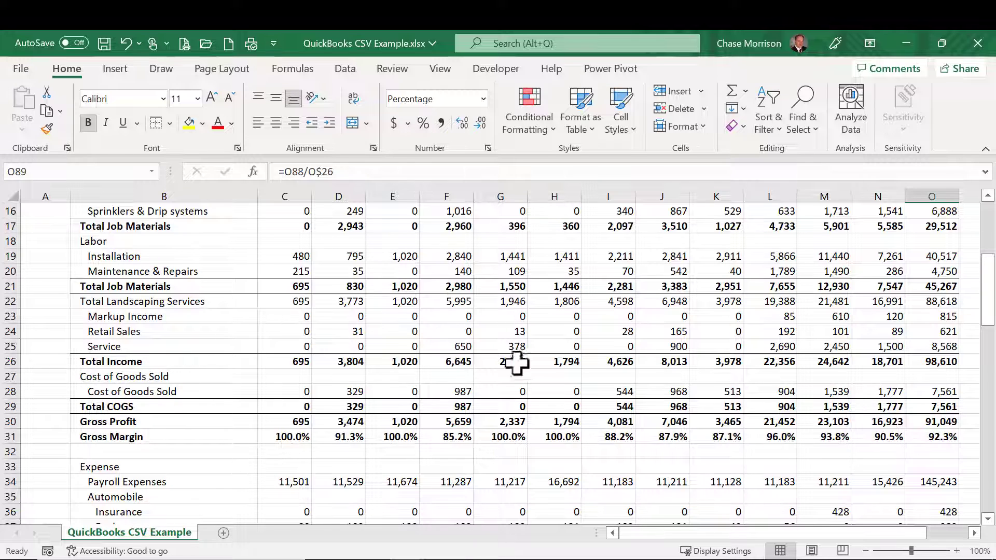
{"action": "left_click", "coordinate": [776, 361]}
{"action": "left_click", "coordinate": [928, 365]}
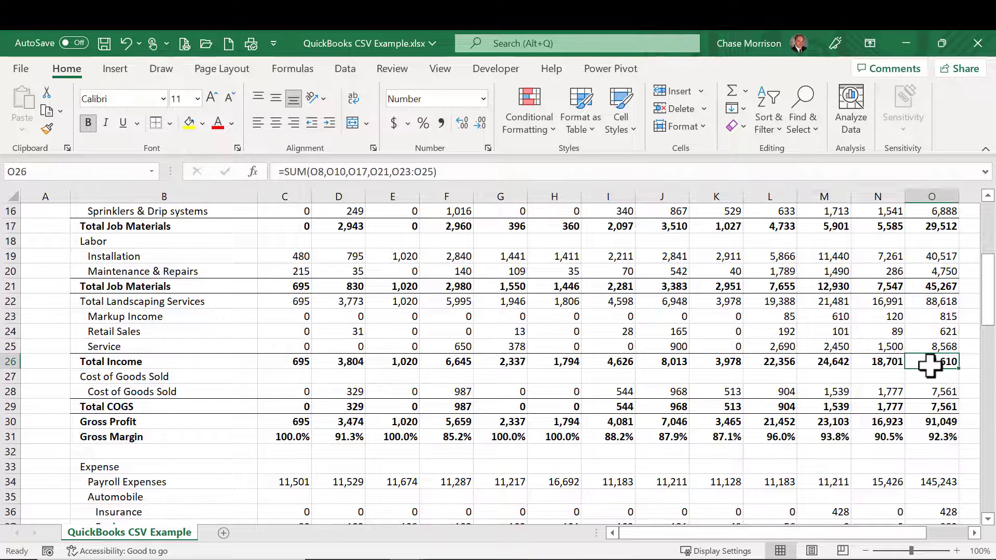
{"action": "key", "text": "Right"}
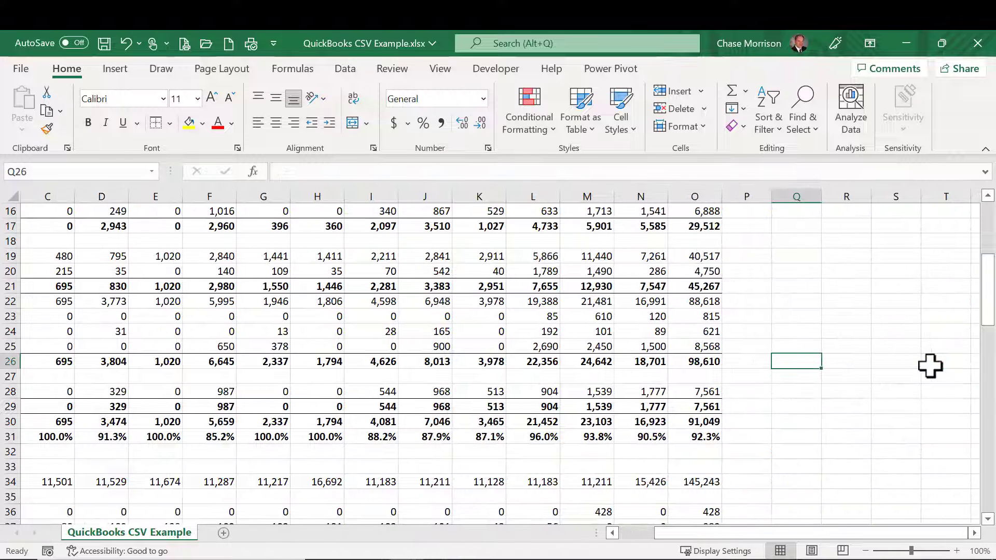
{"action": "key", "text": "Down"}
{"action": "key", "text": "Down"}
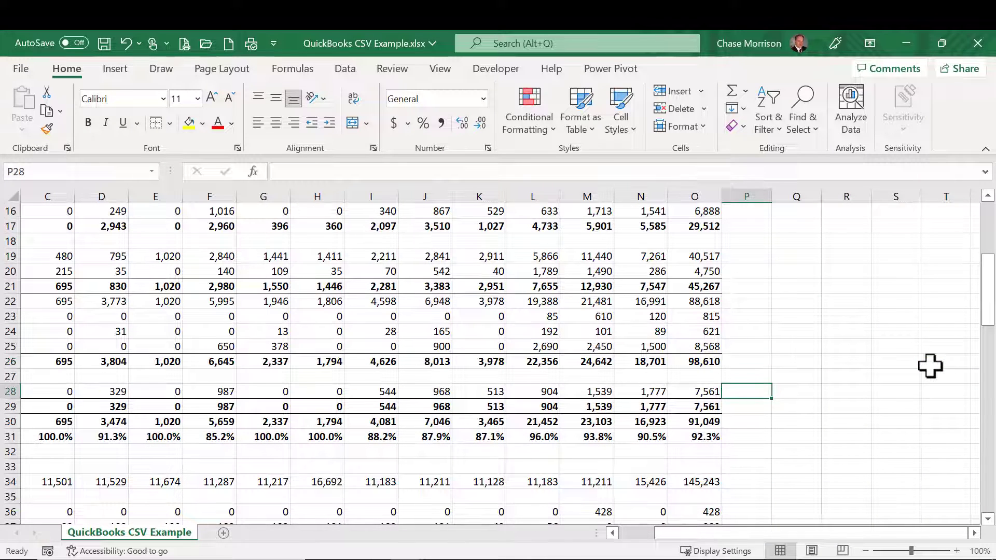
{"action": "type", "text": "="}
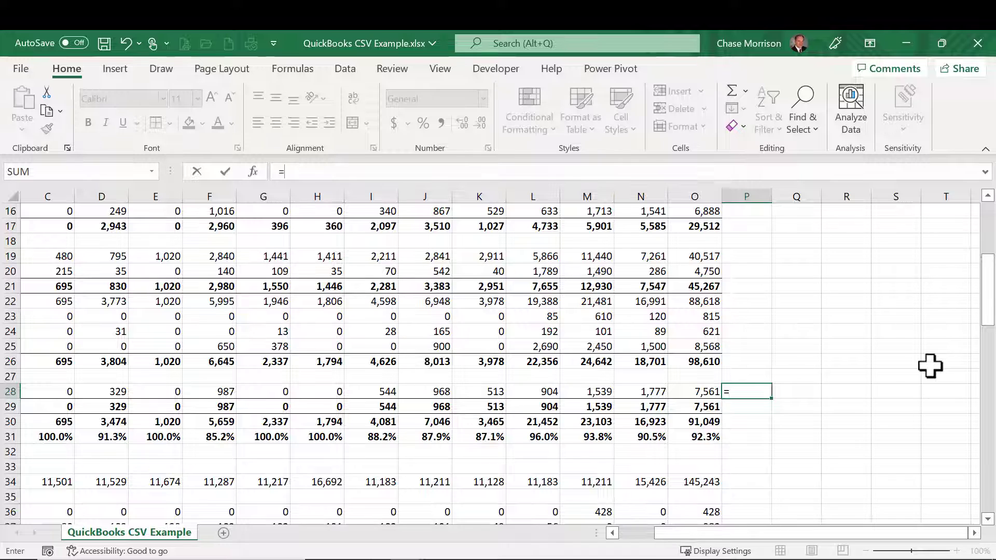
{"action": "left_click", "coordinate": [706, 388]}
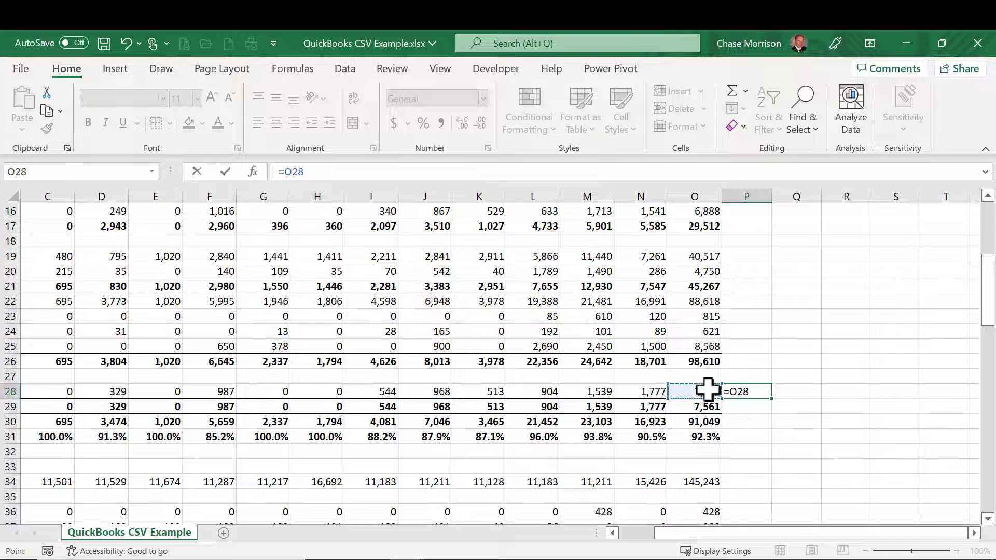
{"action": "type", "text": "/"}
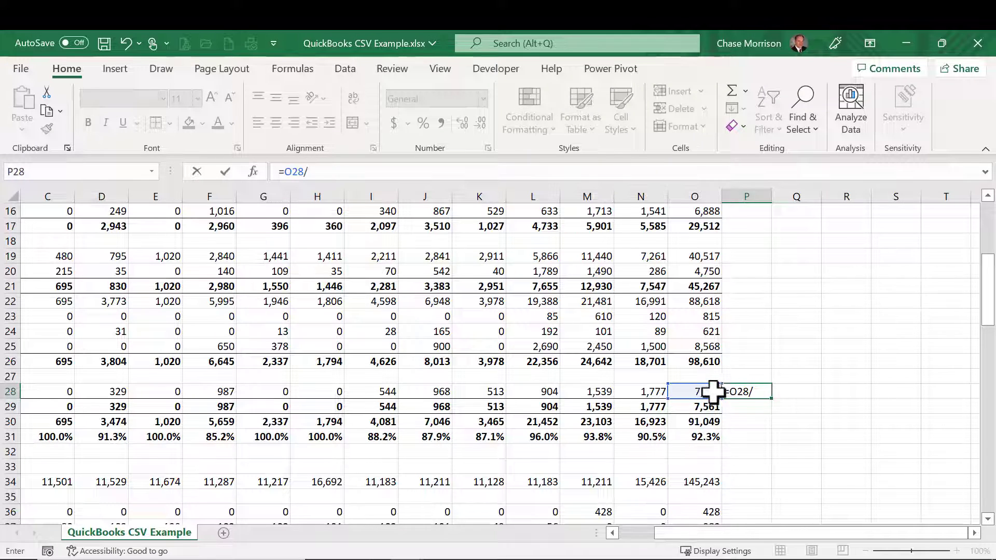
{"action": "left_click", "coordinate": [705, 359]}
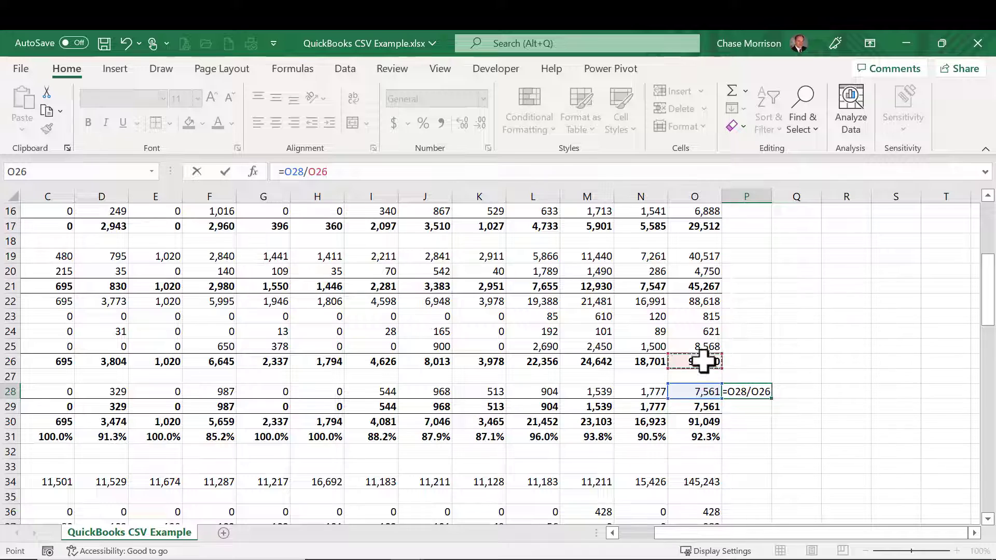
{"action": "left_click", "coordinate": [320, 172]}
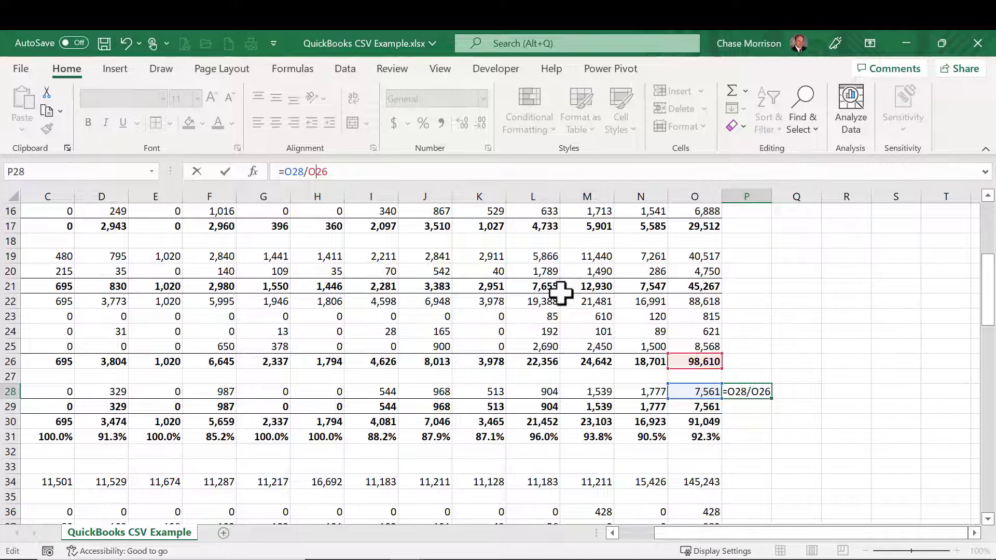
{"action": "key", "text": "ctrl+Return"}
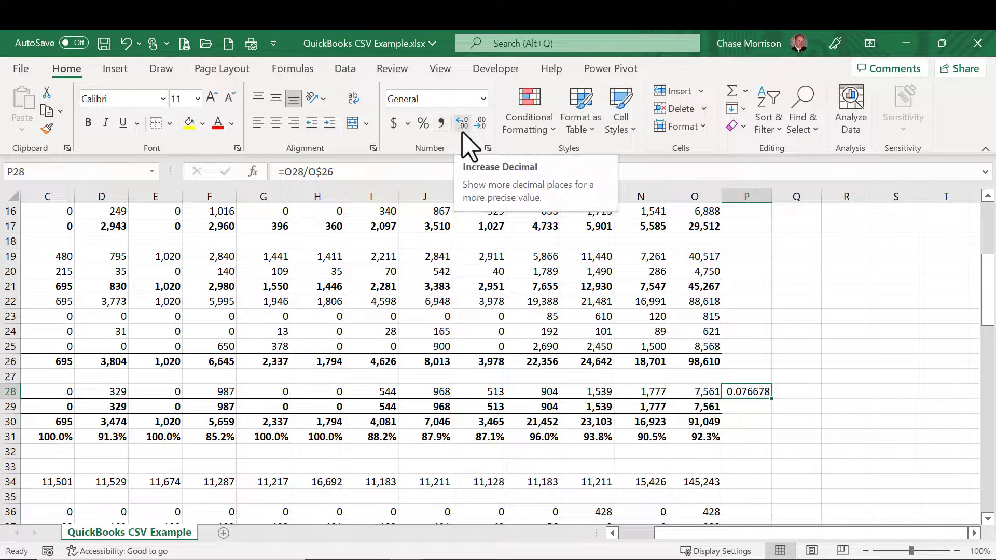
- Format P28 as a percentage with one decimal place and copy it into P29:P30
{"action": "left_click", "coordinate": [423, 123]}
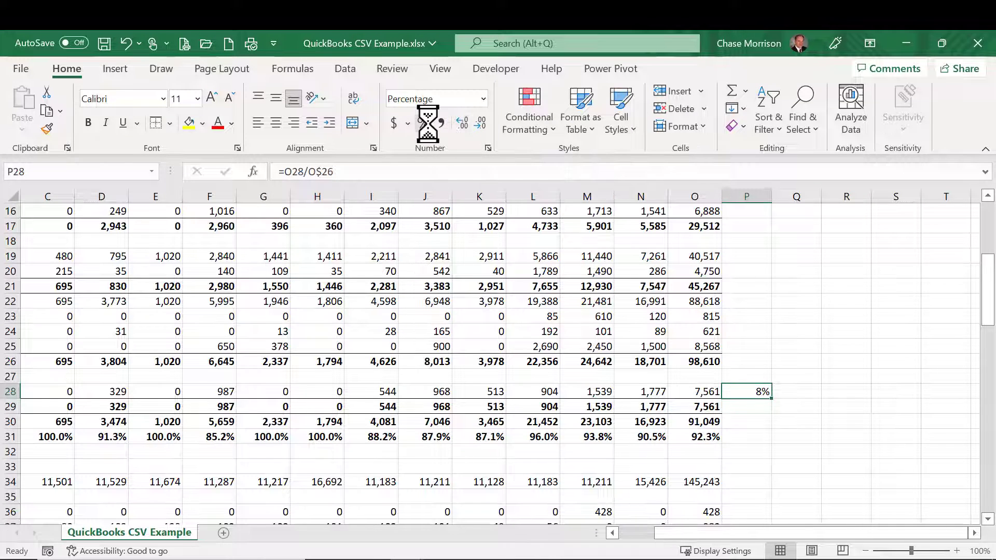
{"action": "left_click", "coordinate": [469, 121]}
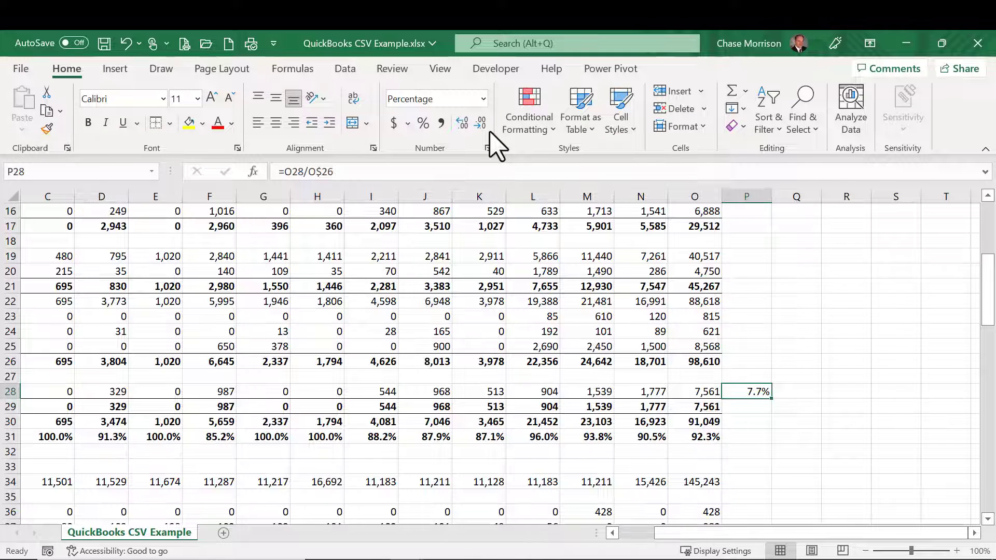
{"action": "key", "text": "ctrl+c"}
{"action": "key", "text": "Down"}
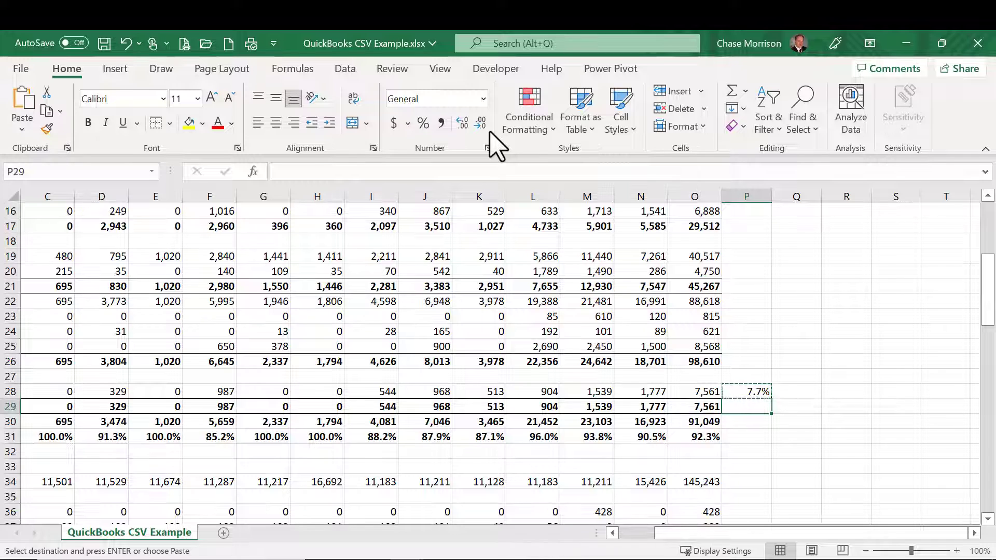
{"action": "key", "text": "shift+Down"}
{"action": "key", "text": "ctrl+v"}
- Paste the copied percentage formula into P34 beside the Payroll Expenses total
{"action": "key", "text": "Down"}
{"action": "key", "text": "Down"}
{"action": "key", "text": "Down"}
{"action": "key", "text": "Down"}
{"action": "key", "text": "Down"}
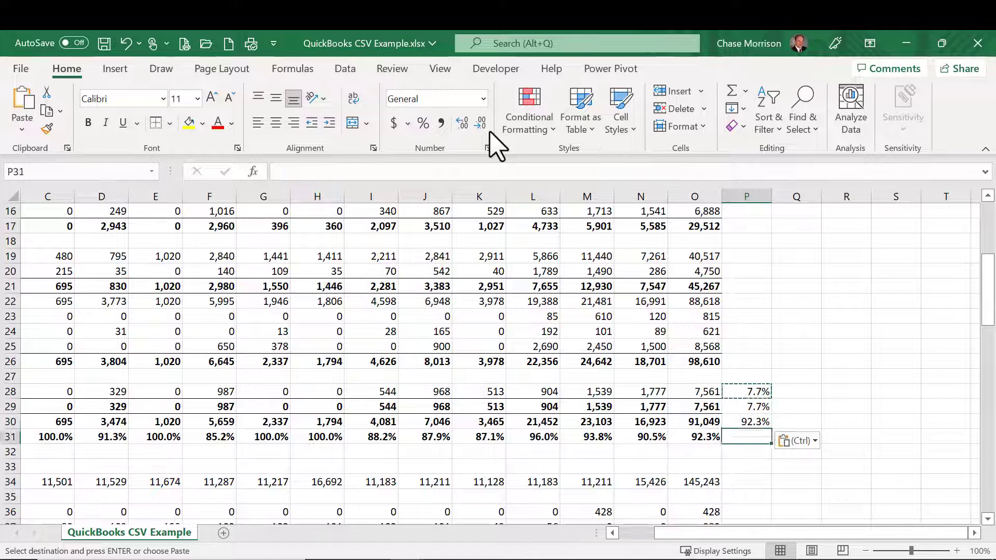
{"action": "key", "text": "ctrl+v"}
{"action": "key", "text": "Down"}
{"action": "key", "text": "Down"}
{"action": "key", "text": "Down"}
{"action": "key", "text": "Down"}
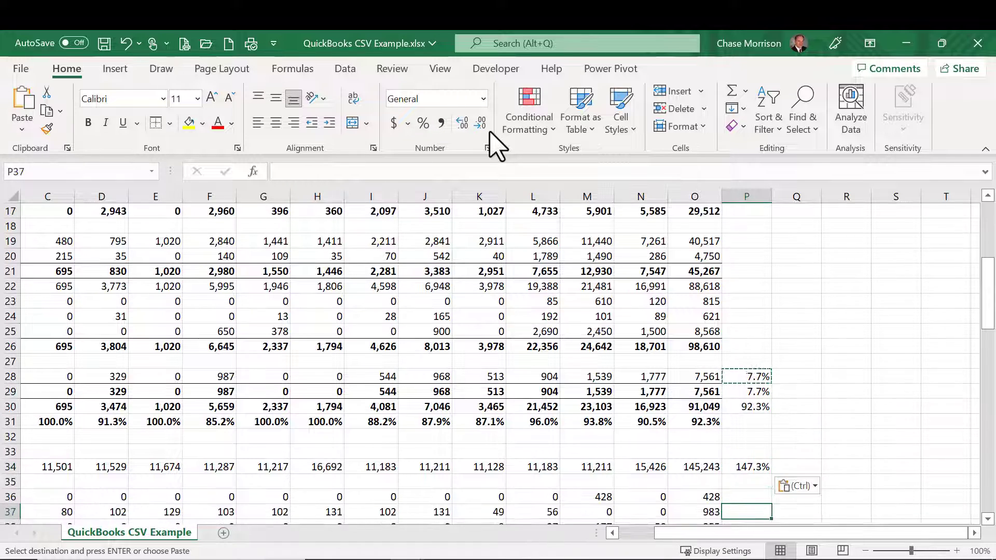
- Paste the percentage formula into P36:P42, covering the rows from automobile Insurance to Depreciation
{"action": "key", "text": "Down"}
{"action": "key", "text": "Down"}
{"action": "key", "text": "Down"}
{"action": "key", "text": "Down"}
{"action": "key", "text": "Down"}
{"action": "key", "text": "Down"}
{"action": "key", "text": "Down"}
{"action": "key", "text": "Down"}
{"action": "key", "text": "Down"}
{"action": "key", "text": "Down"}
{"action": "key", "text": "Down"}
{"action": "key", "text": "Up"}
{"action": "key", "text": "Up"}
{"action": "key", "text": "Up"}
{"action": "key", "text": "Up"}
{"action": "key", "text": "Up"}
{"action": "key", "text": "Up"}
{"action": "key", "text": "Up"}
{"action": "key", "text": "Up"}
{"action": "key", "text": "Up"}
{"action": "key", "text": "Up"}
{"action": "key", "text": "Up"}
{"action": "key", "text": "Up"}
{"action": "key", "text": "Up"}
{"action": "key", "text": "Up"}
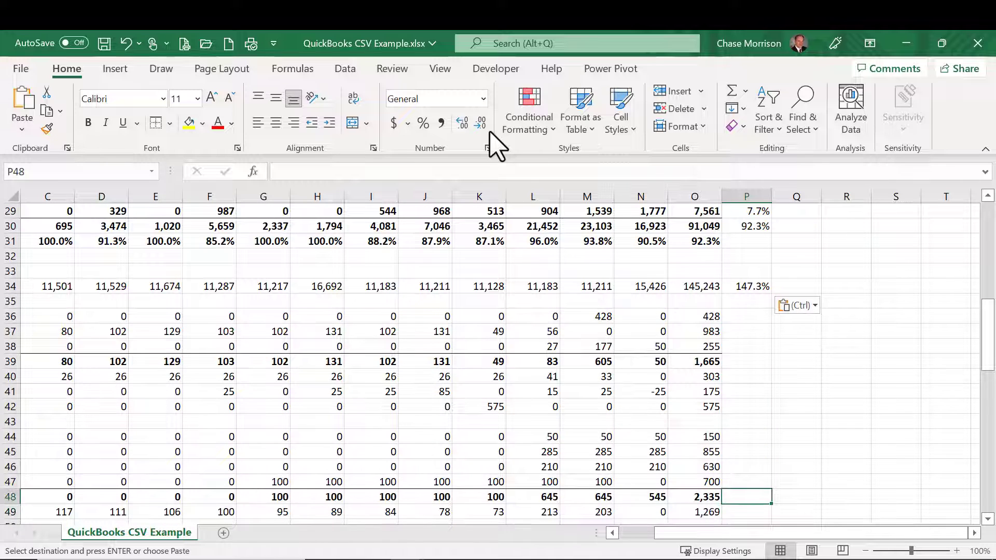
{"action": "key", "text": "Down"}
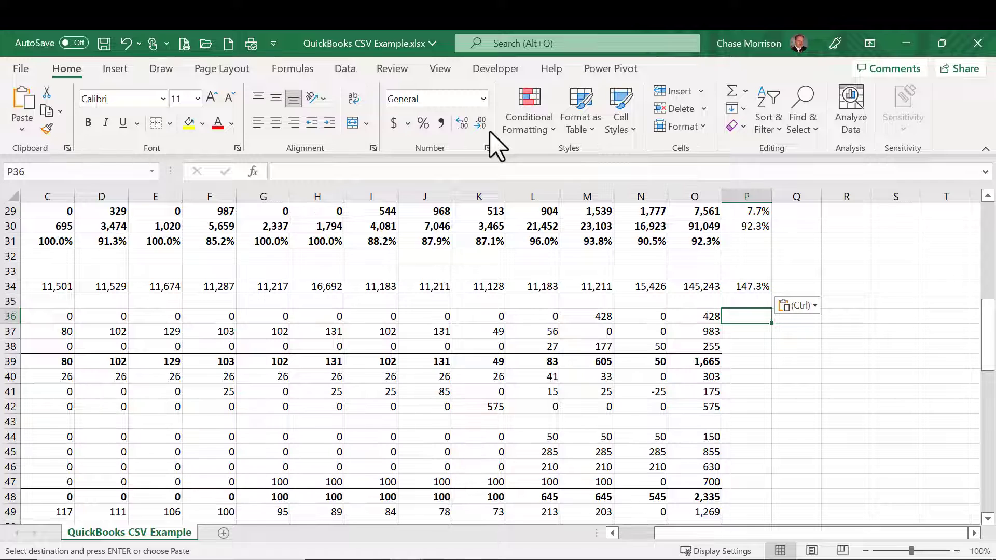
{"action": "key", "text": "ctrl+v"}
{"action": "key", "text": "Down"}
{"action": "key", "text": "ctrl+v"}
- Paste the percentage formula into P44:P49 and P51, leaving the blank heading row between them empty
{"action": "key", "text": "Down"}
{"action": "key", "text": "ctrl+v"}
{"action": "key", "text": "Down"}
{"action": "key", "text": "ctrl+v"}
- Paste the percentage formula into P53:P63 for the next block of expense rows
{"action": "key", "text": "Down"}
{"action": "key", "text": "ctrl+v"}
{"action": "key", "text": "Down"}
{"action": "key", "text": "ctrl+v"}
{"action": "key", "text": "Down"}
{"action": "key", "text": "ctrl+v"}
{"action": "key", "text": "Down"}
{"action": "key", "text": "Down"}
{"action": "key", "text": "shift+Down"}
{"action": "key", "text": "shift+Down"}
{"action": "key", "text": "shift+Down"}
{"action": "key", "text": "shift+Down"}
{"action": "key", "text": "shift+Down"}
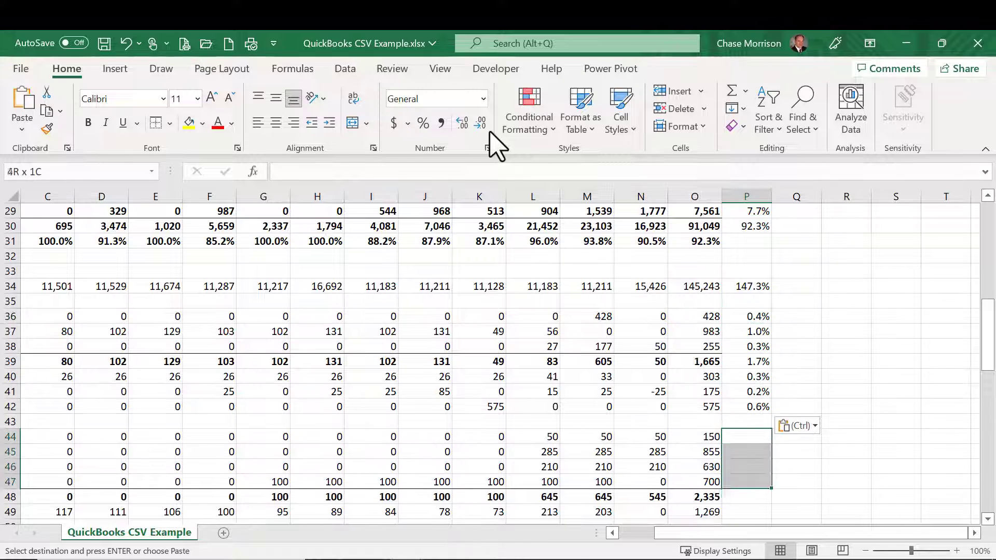
{"action": "key", "text": "ctrl+v"}
{"action": "key", "text": "Down"}
{"action": "key", "text": "Down"}
{"action": "key", "text": "Down"}
{"action": "key", "text": "Down"}
{"action": "key", "text": "Down"}
{"action": "key", "text": "Down"}
{"action": "key", "text": "Down"}
{"action": "key", "text": "Down"}
{"action": "key", "text": "Down"}
{"action": "key", "text": "Down"}
{"action": "key", "text": "Down"}
{"action": "key", "text": "Down"}
{"action": "key", "text": "Down"}
{"action": "key", "text": "Down"}
{"action": "key", "text": "Down"}
{"action": "key", "text": "Down"}
{"action": "key", "text": "Down"}
{"action": "key", "text": "Down"}
{"action": "key", "text": "Up"}
{"action": "key", "text": "Up"}
{"action": "key", "text": "Up"}
{"action": "key", "text": "Up"}
{"action": "key", "text": "Up"}
{"action": "key", "text": "Up"}
{"action": "key", "text": "Up"}
{"action": "key", "text": "Up"}
{"action": "key", "text": "Up"}
{"action": "key", "text": "Up"}
{"action": "key", "text": "Up"}
{"action": "key", "text": "ctrl+v"}
- Paste the percentage formula into P65:P67 and P69:P73, skipping the heading row at 68
{"action": "key", "text": "Down"}
{"action": "key", "text": "Down"}
{"action": "key", "text": "shift+Down"}
{"action": "key", "text": "shift+Down"}
{"action": "key", "text": "shift+Down"}
{"action": "key", "text": "shift+Down"}
{"action": "key", "text": "shift+Down"}
{"action": "key", "text": "shift+Down"}
{"action": "key", "text": "shift+Down"}
{"action": "key", "text": "shift+Down"}
{"action": "key", "text": "shift+Down"}
{"action": "key", "text": "shift+Down"}
{"action": "key", "text": "ctrl+v"}
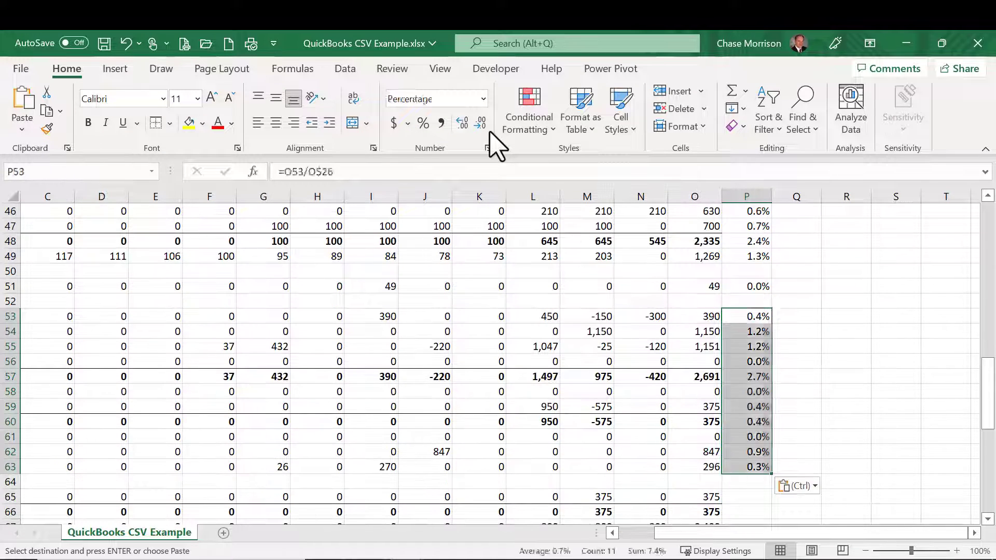
{"action": "key", "text": "Down"}
{"action": "key", "text": "Down"}
{"action": "key", "text": "Down"}
{"action": "key", "text": "Down"}
{"action": "key", "text": "Down"}
{"action": "key", "text": "Down"}
{"action": "key", "text": "Down"}
{"action": "key", "text": "Down"}
{"action": "key", "text": "Down"}
{"action": "key", "text": "Down"}
{"action": "key", "text": "Down"}
{"action": "key", "text": "Down"}
{"action": "key", "text": "ctrl+v"}
{"action": "key", "text": "Down"}
{"action": "key", "text": "ctrl+v"}
- Paste the percentage formula into P75:P80, from Gas and Electric through Operating Income/(Loss)
{"action": "key", "text": "Down"}
{"action": "key", "text": "ctrl+v"}
{"action": "key", "text": "Down"}
{"action": "key", "text": "Down"}
{"action": "key", "text": "shift+Down"}
{"action": "key", "text": "shift+Down"}
{"action": "key", "text": "shift+Down"}
{"action": "key", "text": "shift+Down"}
{"action": "key", "text": "shift+Down"}
{"action": "key", "text": "shift+Down"}
{"action": "key", "text": "shift+Down"}
{"action": "key", "text": "shift+Up"}
{"action": "key", "text": "shift+Up"}
{"action": "key", "text": "shift+Up"}
{"action": "key", "text": "ctrl+v"}
- Paste the percentage formula beside the remaining other income and net income totals, starting at P84
{"action": "key", "text": "Down"}
{"action": "key", "text": "Down"}
{"action": "key", "text": "Down"}
{"action": "key", "text": "Down"}
{"action": "key", "text": "Down"}
{"action": "key", "text": "Down"}
{"action": "key", "text": "ctrl+v"}
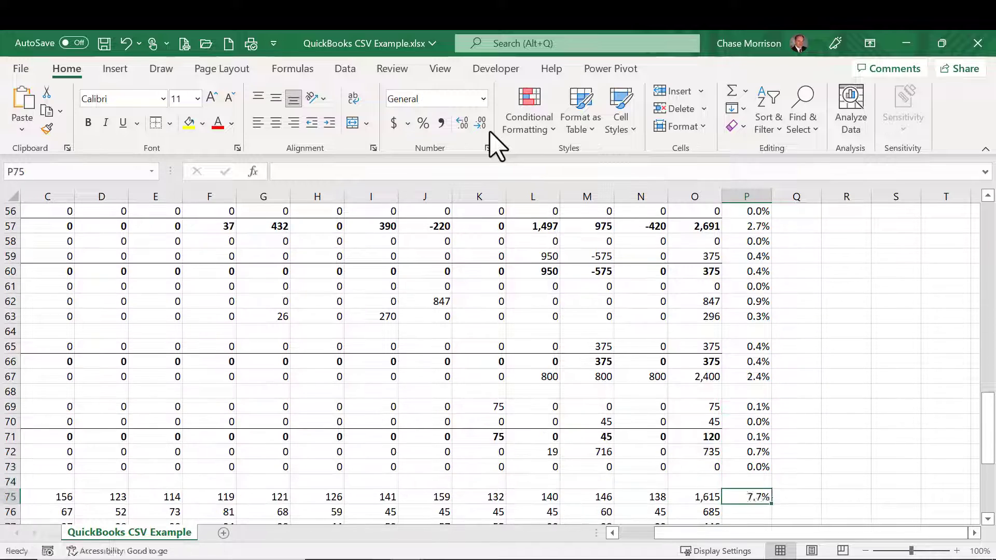
{"action": "key", "text": "Down"}
{"action": "key", "text": "ctrl+v"}
{"action": "key", "text": "Down"}
{"action": "key", "text": "ctrl+v"}
{"action": "key", "text": "Down"}
{"action": "key", "text": "shift+Down"}
{"action": "key", "text": "shift+Down"}
{"action": "key", "text": "ctrl+v"}
{"action": "key", "text": "Down"}
{"action": "key", "text": "Down"}
{"action": "key", "text": "Down"}
{"action": "key", "text": "Down"}
{"action": "key", "text": "Down"}
{"action": "key", "text": "Down"}
{"action": "key", "text": "shift+Down"}
{"action": "key", "text": "shift+Down"}
{"action": "key", "text": "shift+Down"}
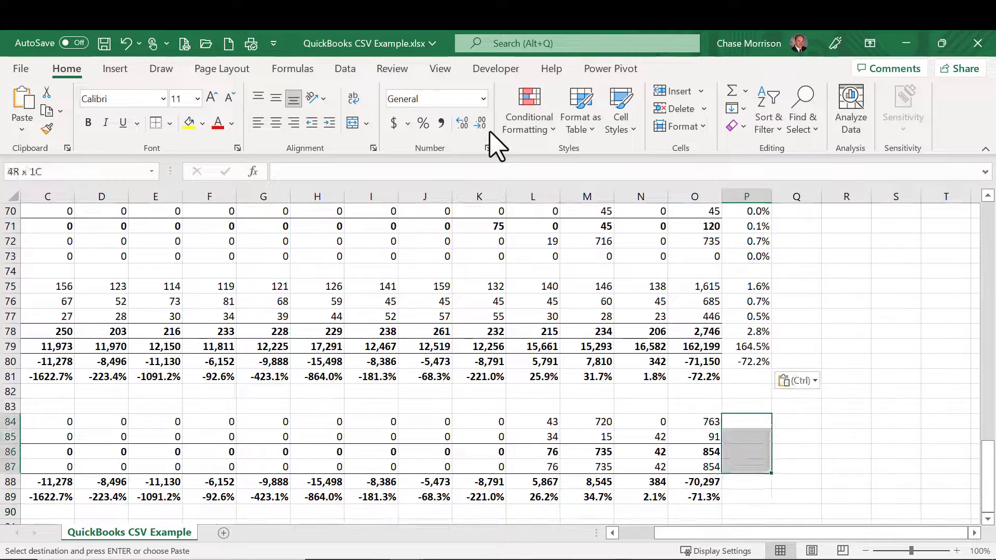
{"action": "key", "text": "ctrl+v"}
{"action": "key", "text": "Down"}
{"action": "key", "text": "Down"}
{"action": "key", "text": "Down"}
{"action": "key", "text": "Down"}
{"action": "key", "text": "ctrl+v"}
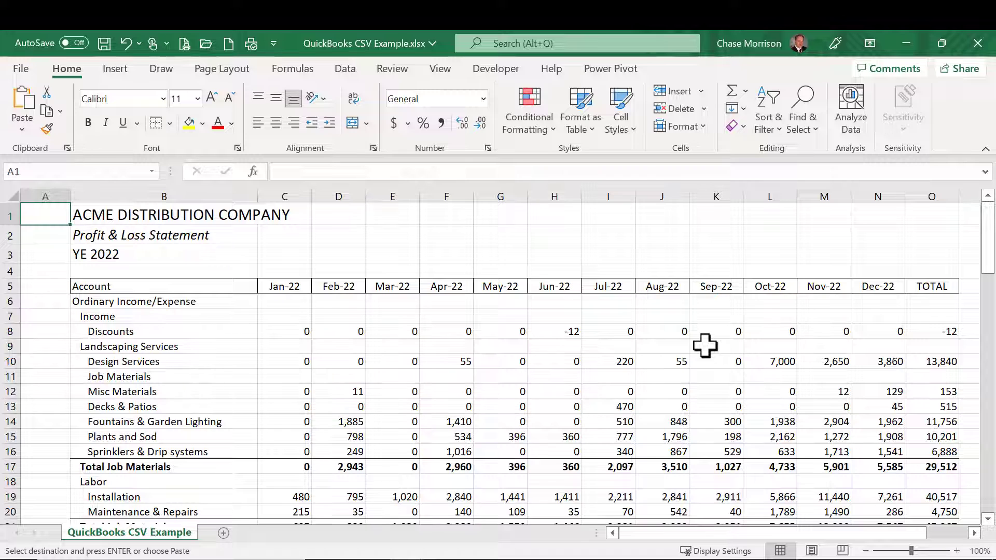
- Freeze the panes at C6 so the month header row and Account column stay in view while scrolling
{"action": "left_click", "coordinate": [988, 520]}
{"action": "left_click", "coordinate": [989, 519]}
{"action": "left_click", "coordinate": [989, 520]}
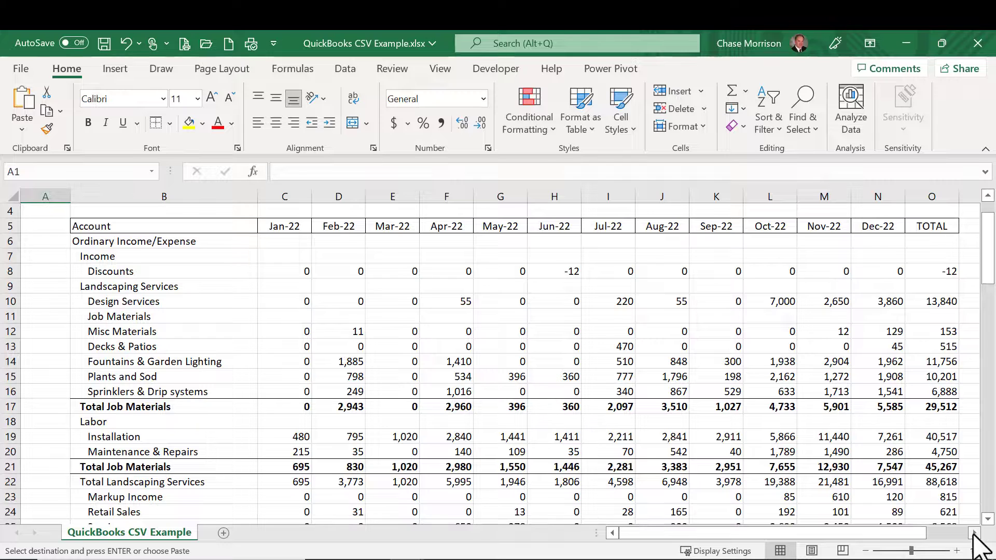
{"action": "left_click", "coordinate": [974, 533]}
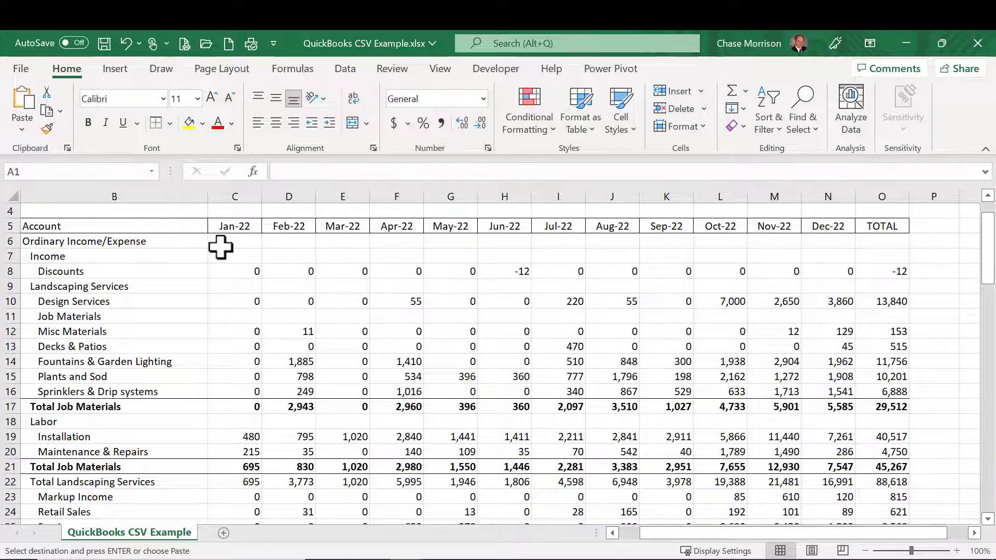
{"action": "left_click", "coordinate": [231, 241]}
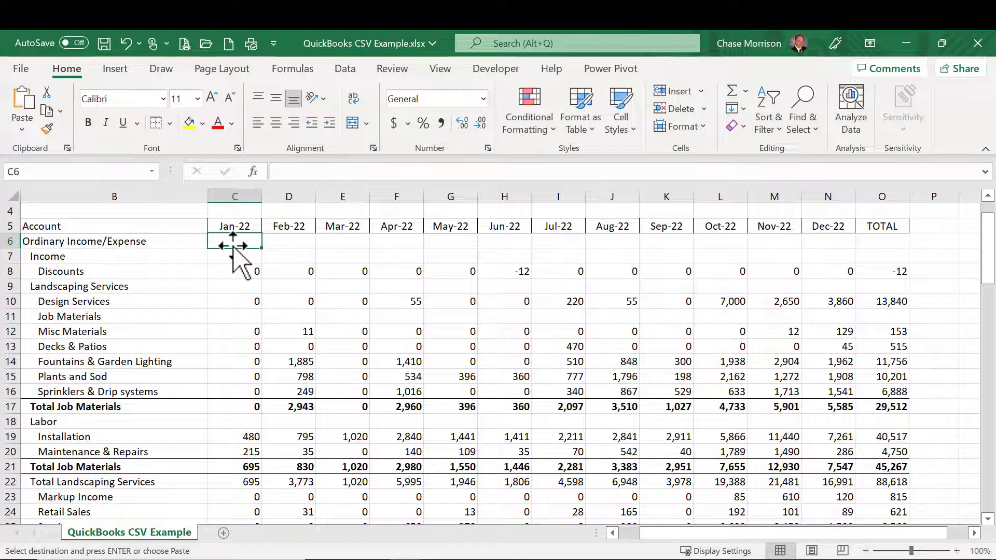
{"action": "left_click", "coordinate": [440, 69]}
{"action": "left_click", "coordinate": [660, 130]}
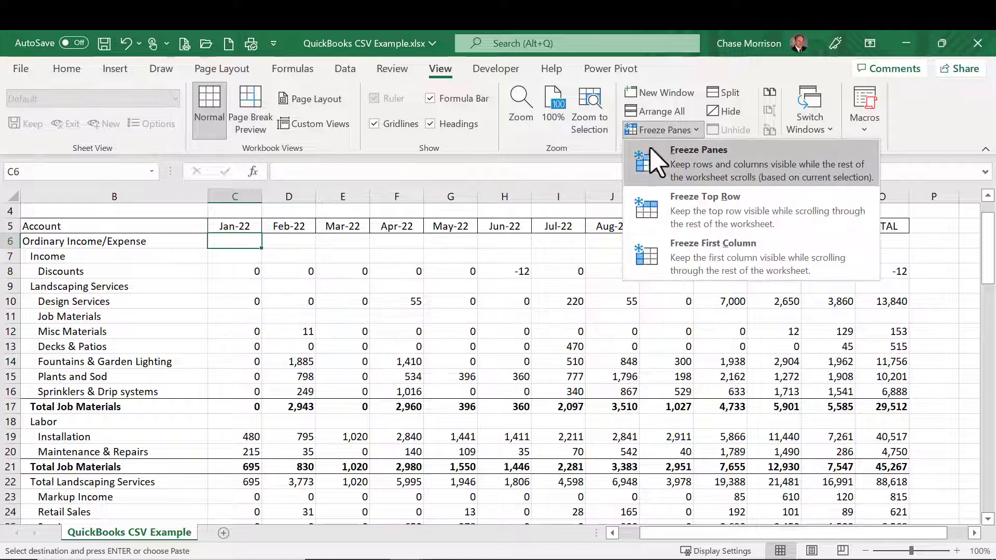
{"action": "left_click", "coordinate": [656, 160]}
{"action": "scroll", "coordinate": [456, 334], "scroll_direction": "down", "scroll_amount": 3}
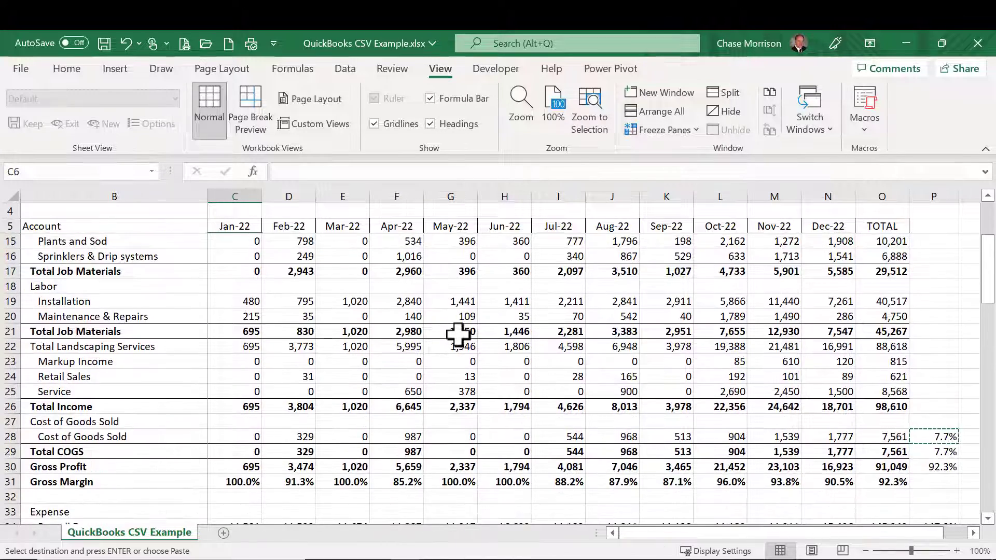
{"action": "scroll", "coordinate": [458, 335], "scroll_direction": "down", "scroll_amount": 4}
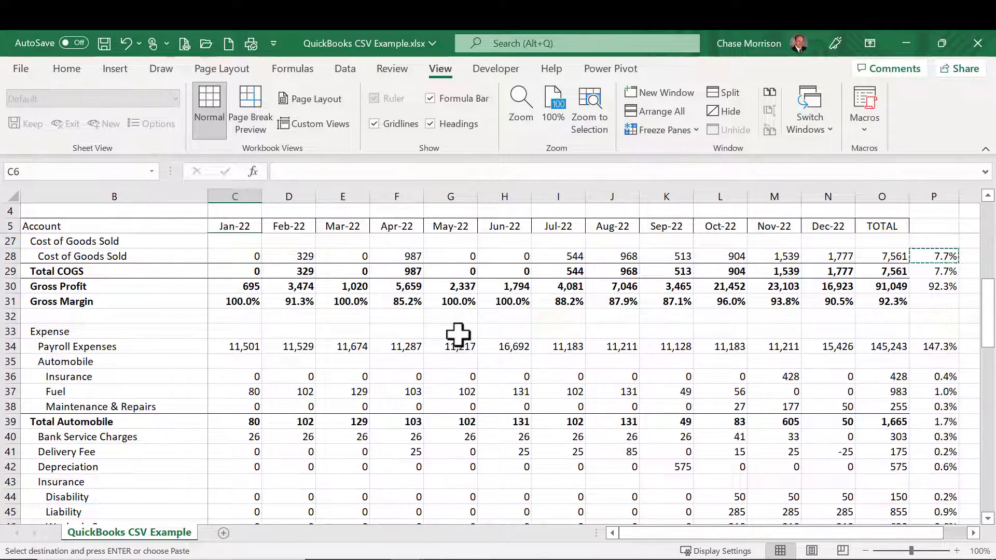
- Enter the column header Exp % Revenue in P5, next to TOTAL
{"action": "left_click", "coordinate": [918, 231]}
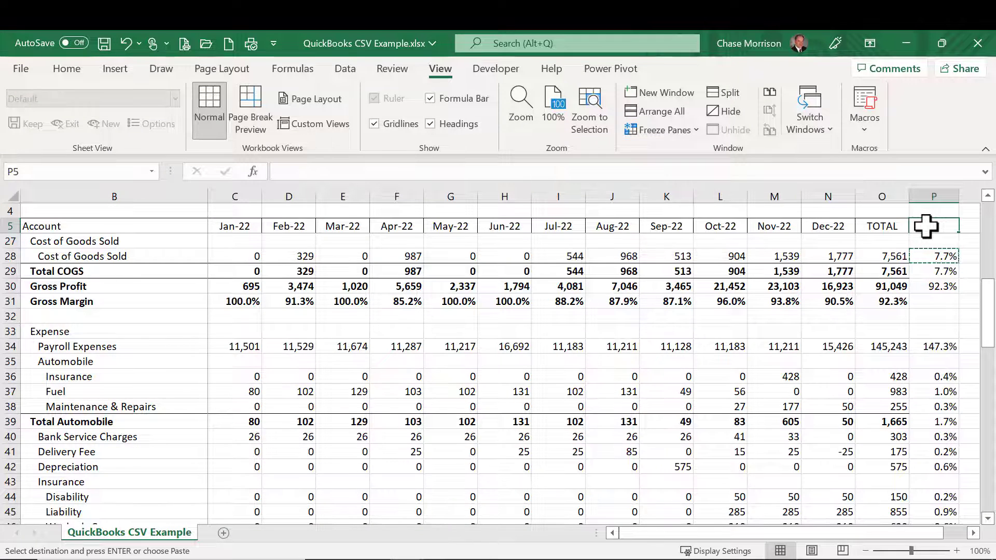
{"action": "type", "text": "Exp %"}
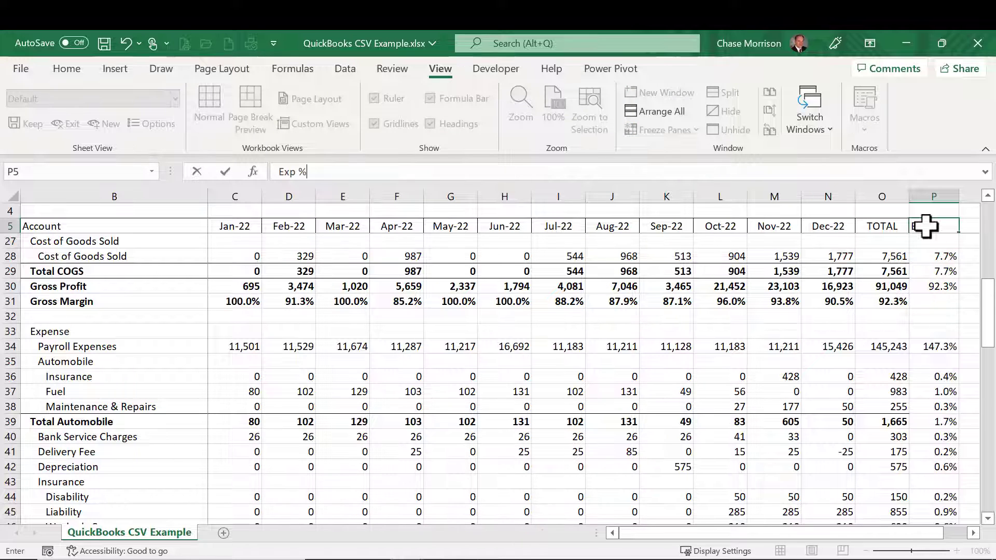
{"action": "type", "text": " Revenue"}
{"action": "key", "text": "ctrl+Return"}
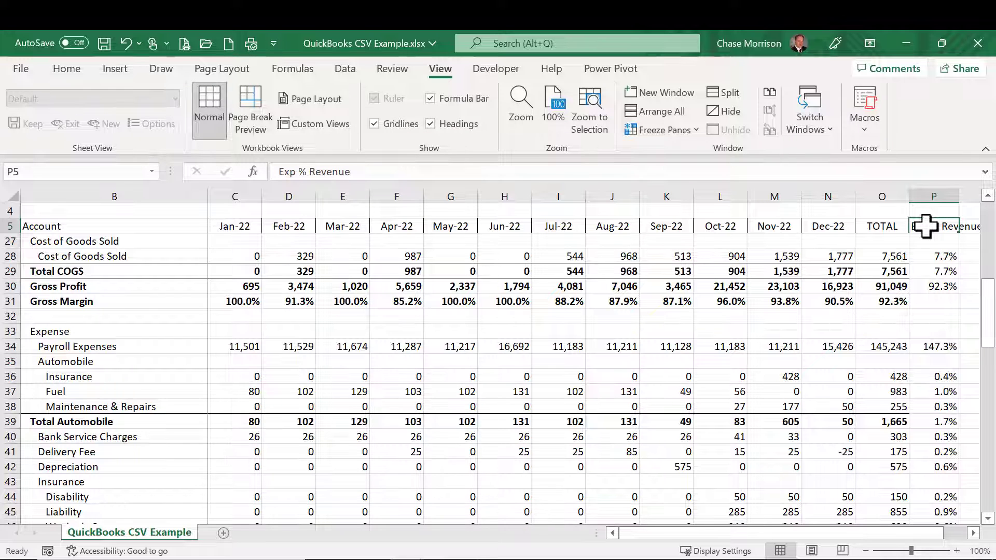
- Wrap the text of the Exp % Revenue header in P5 and center it horizontally
{"action": "key", "text": "ctrl+1"}
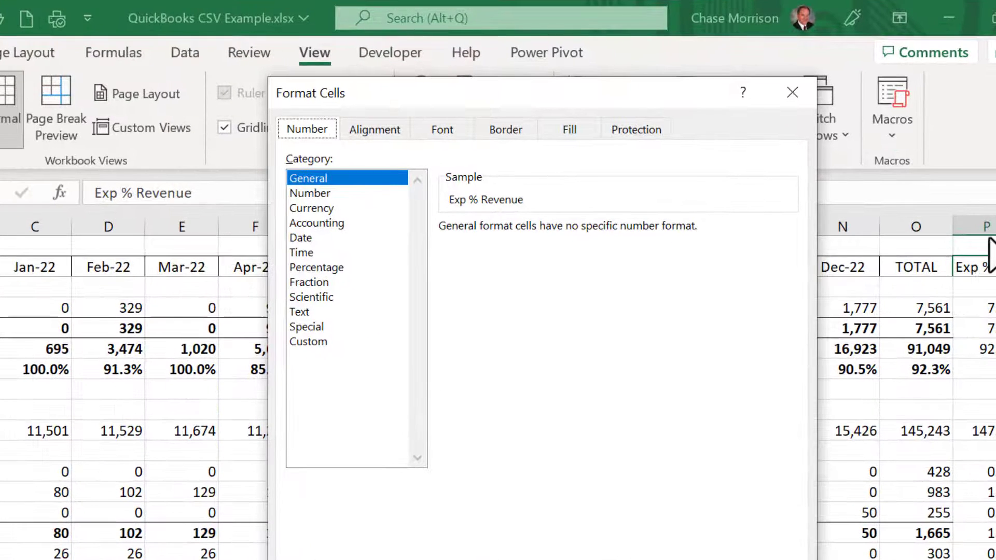
{"action": "left_click", "coordinate": [365, 129]}
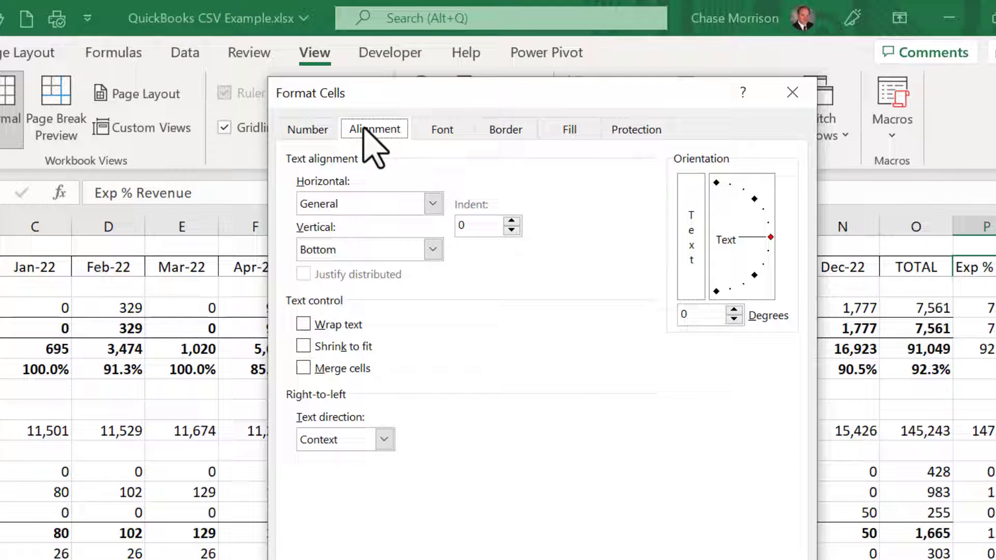
{"action": "left_click", "coordinate": [304, 327]}
{"action": "left_click", "coordinate": [432, 203]}
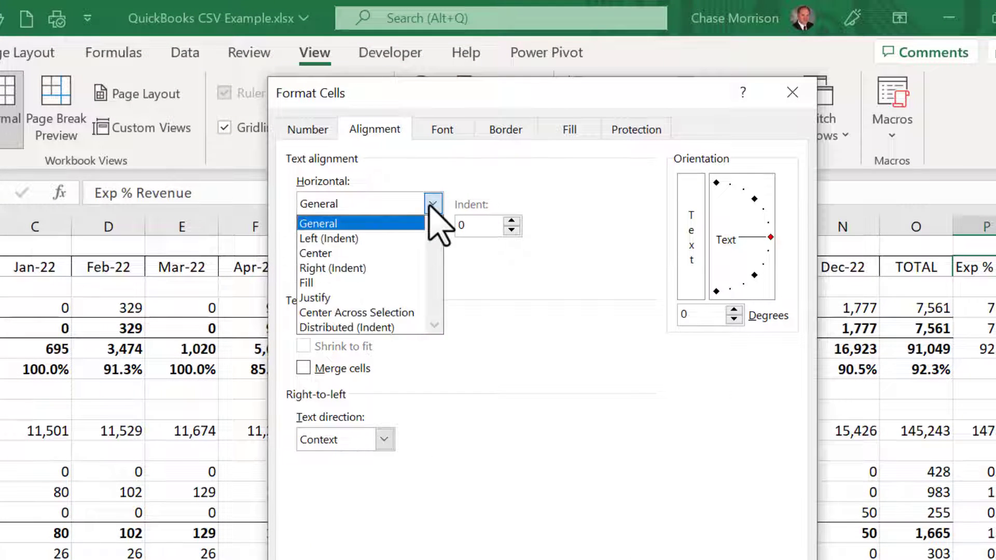
{"action": "left_click", "coordinate": [353, 253]}
{"action": "left_click", "coordinate": [687, 518]}
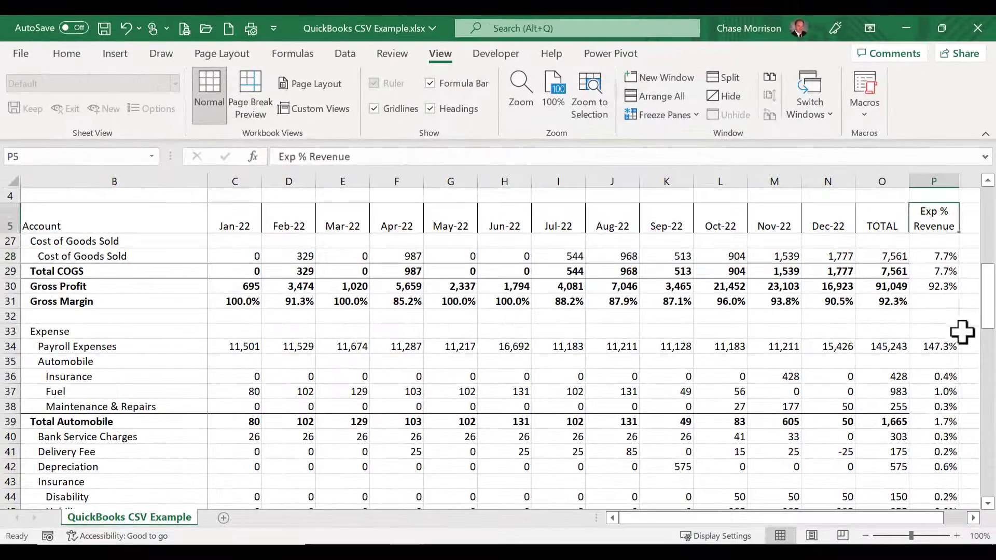
- Compare the Payroll Expenses percentage and its yearly total with the Gross Profit total
{"action": "scroll", "coordinate": [962, 332], "scroll_direction": "down", "scroll_amount": 1}
{"action": "left_click", "coordinate": [926, 301]}
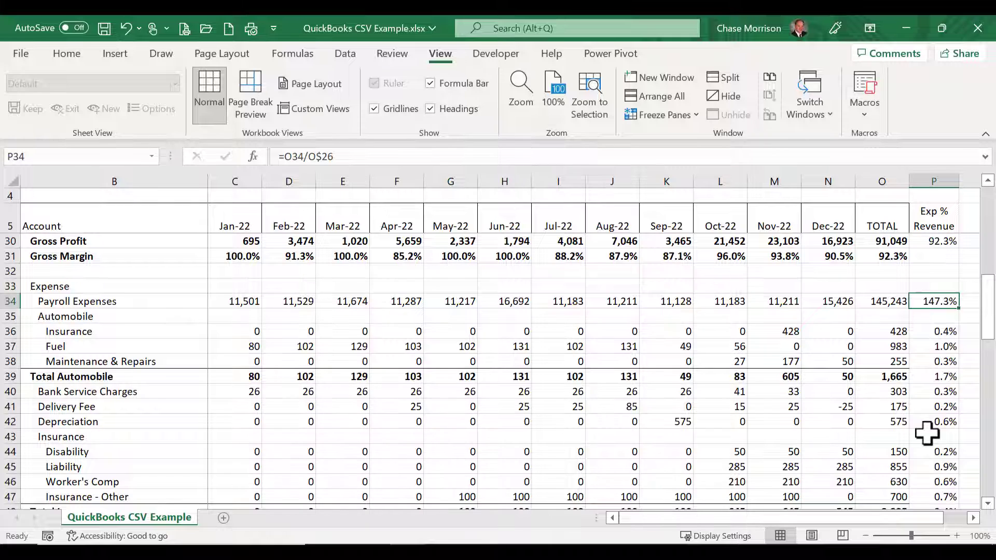
{"action": "scroll", "coordinate": [927, 433], "scroll_direction": "up", "scroll_amount": 1}
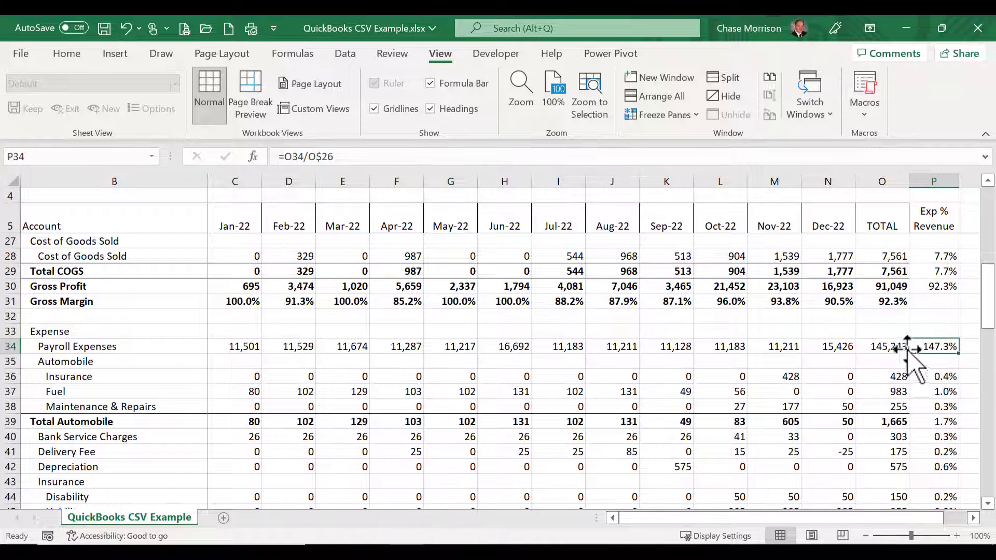
{"action": "left_click", "coordinate": [889, 286]}
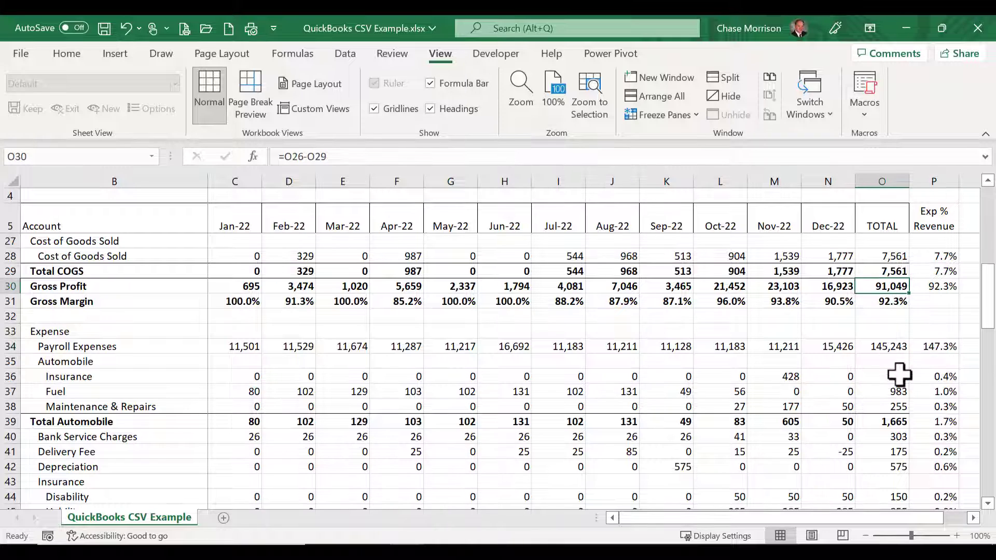
{"action": "left_click", "coordinate": [886, 347]}
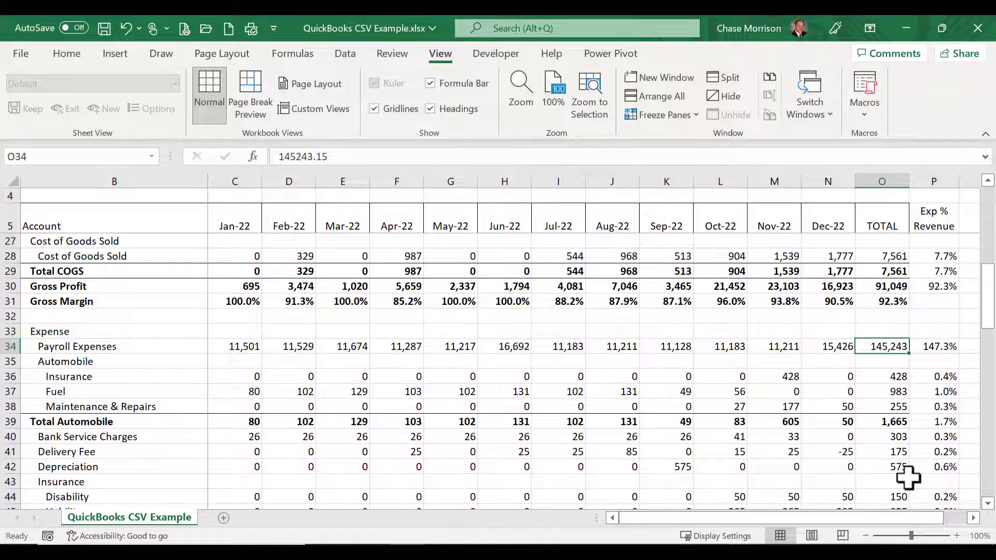
- Shade the Ordinary Income/Expense row B6:P6 light grey and make it bold
{"action": "scroll", "coordinate": [577, 485], "scroll_direction": "up", "scroll_amount": 7}
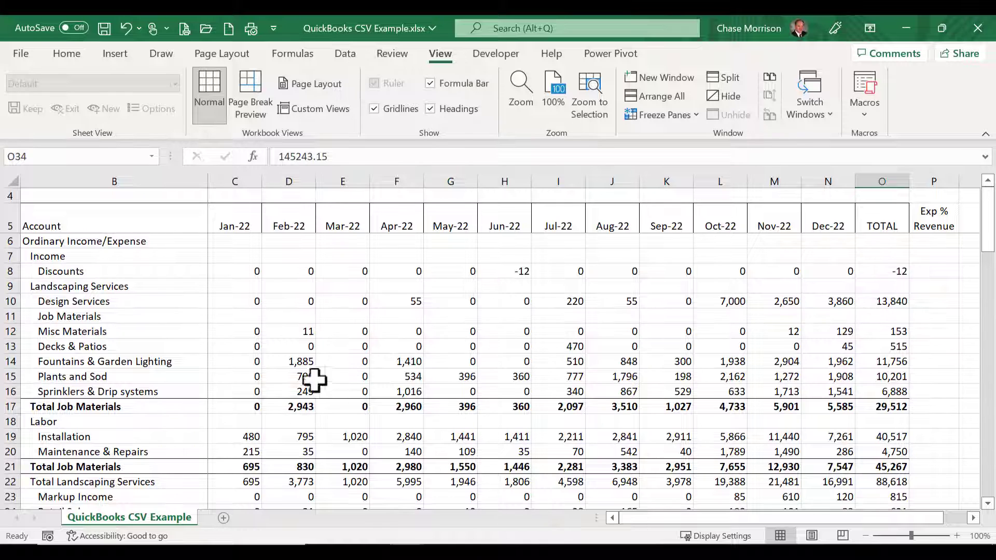
{"action": "left_click_drag", "start_coordinate": [49, 240], "coordinate": [934, 241]}
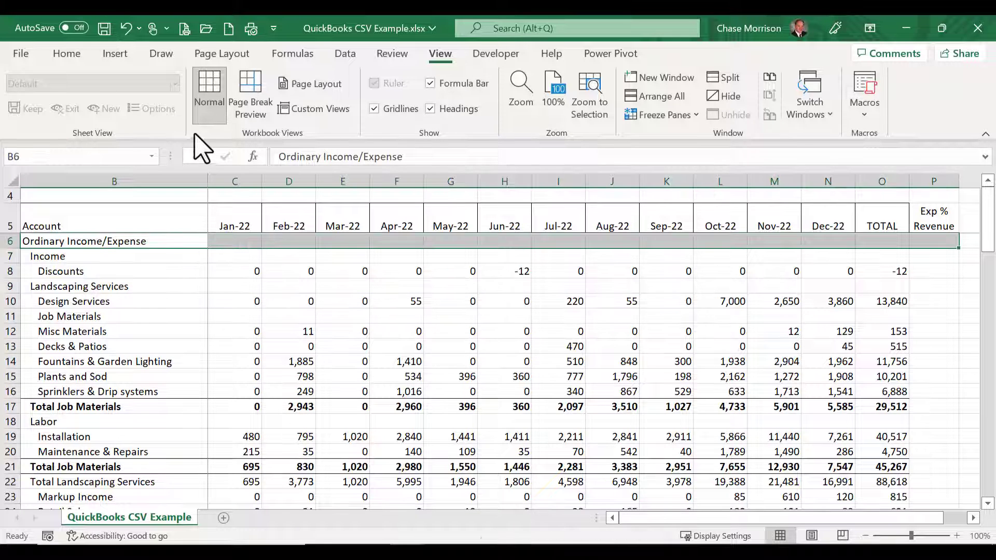
{"action": "key", "text": "ctrl+1"}
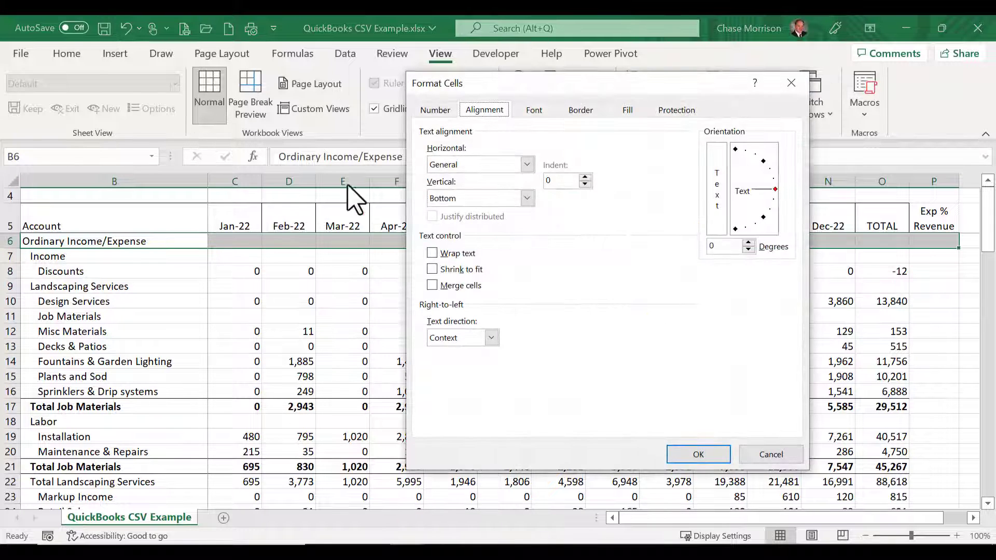
{"action": "left_click", "coordinate": [629, 111]}
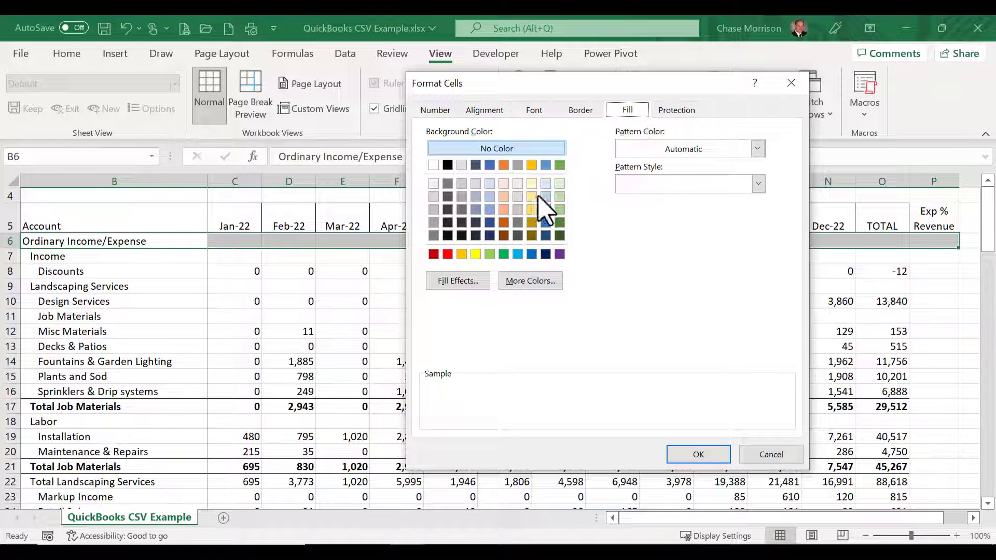
{"action": "left_click", "coordinate": [433, 196]}
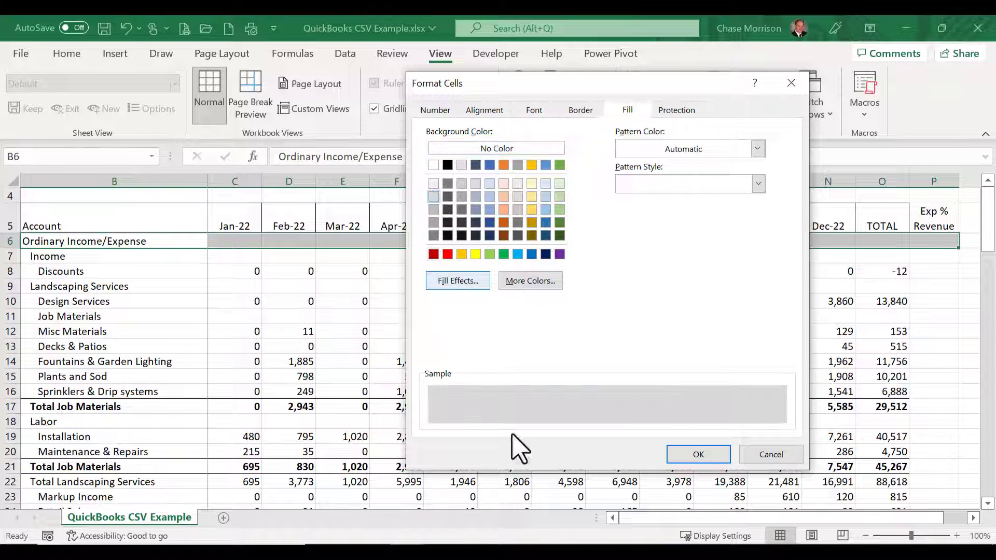
{"action": "left_click", "coordinate": [696, 456]}
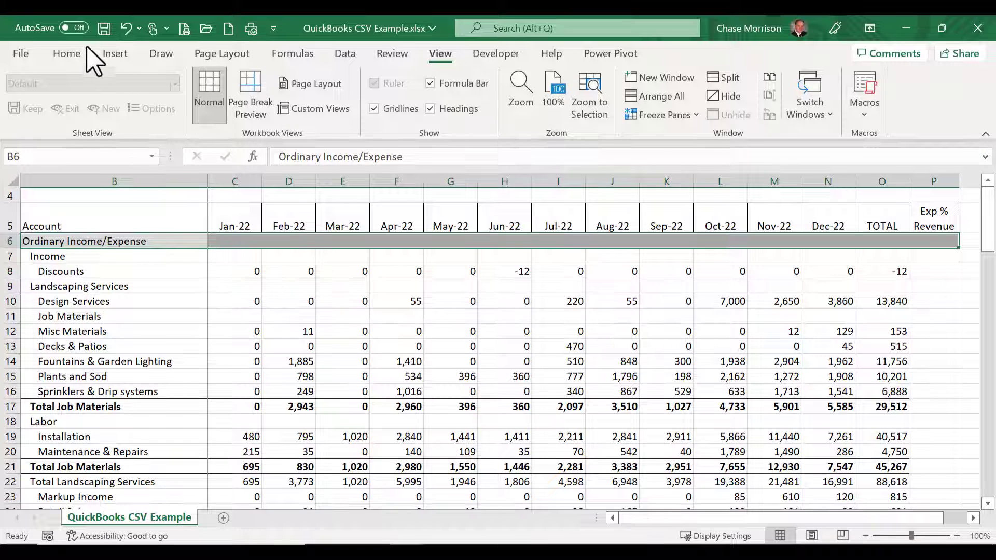
{"action": "left_click", "coordinate": [66, 54]}
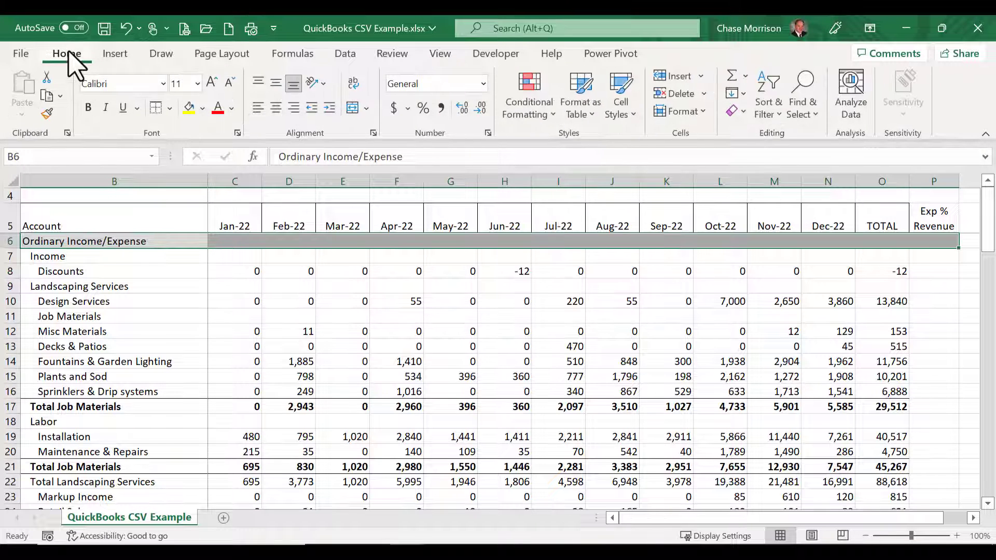
{"action": "left_click", "coordinate": [90, 109]}
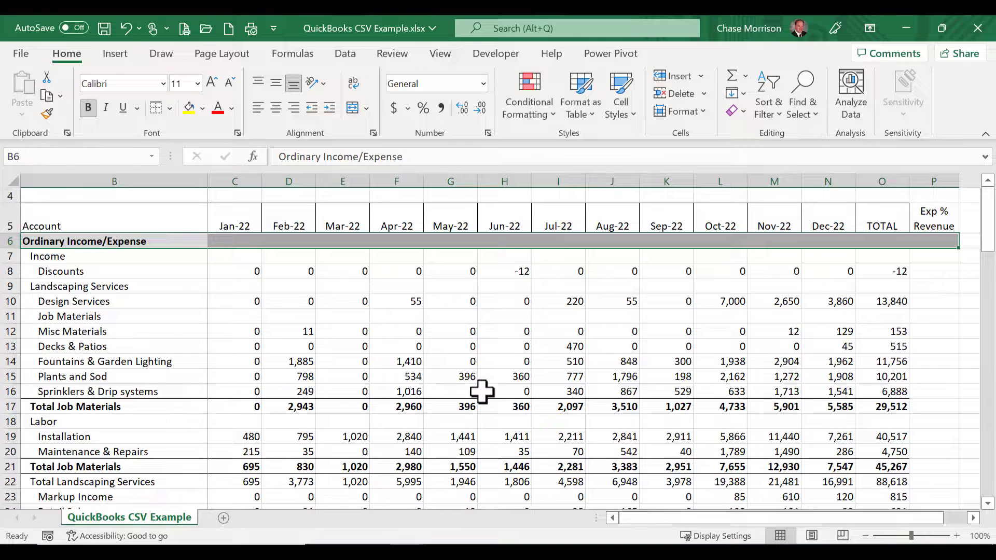
- Copy B6:P6 and paste only its formats onto the Cost of Goods Sold heading row starting at B27
{"action": "key", "text": "ctrl+c"}
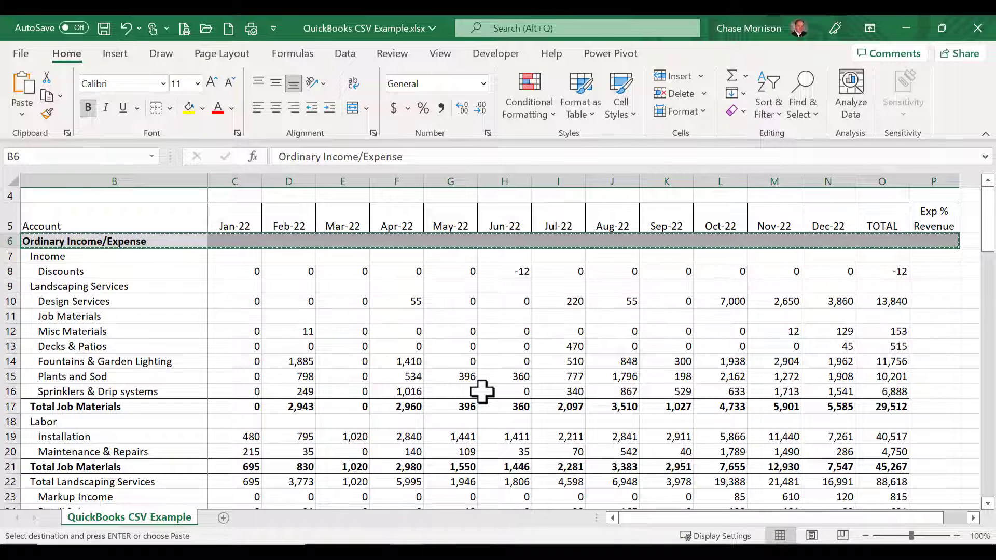
{"action": "key", "text": "Down"}
{"action": "key", "text": "Down"}
{"action": "key", "text": "Down"}
{"action": "key", "text": "Down"}
{"action": "key", "text": "Down"}
{"action": "key", "text": "Down"}
{"action": "key", "text": "Down"}
{"action": "key", "text": "Down"}
{"action": "key", "text": "Down"}
{"action": "key", "text": "Down"}
{"action": "key", "text": "Down"}
{"action": "key", "text": "Down"}
{"action": "key", "text": "Down"}
{"action": "key", "text": "Down"}
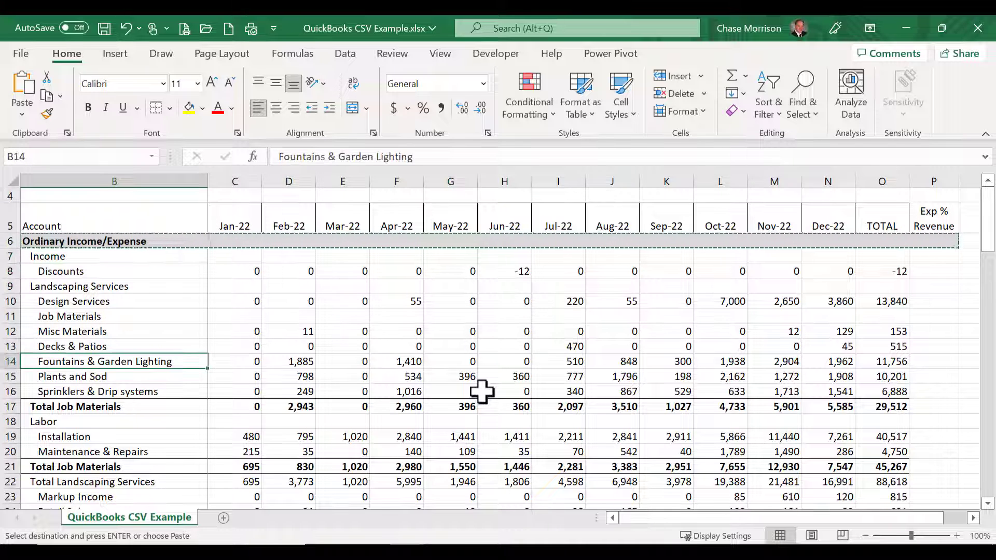
{"action": "key", "text": "Down"}
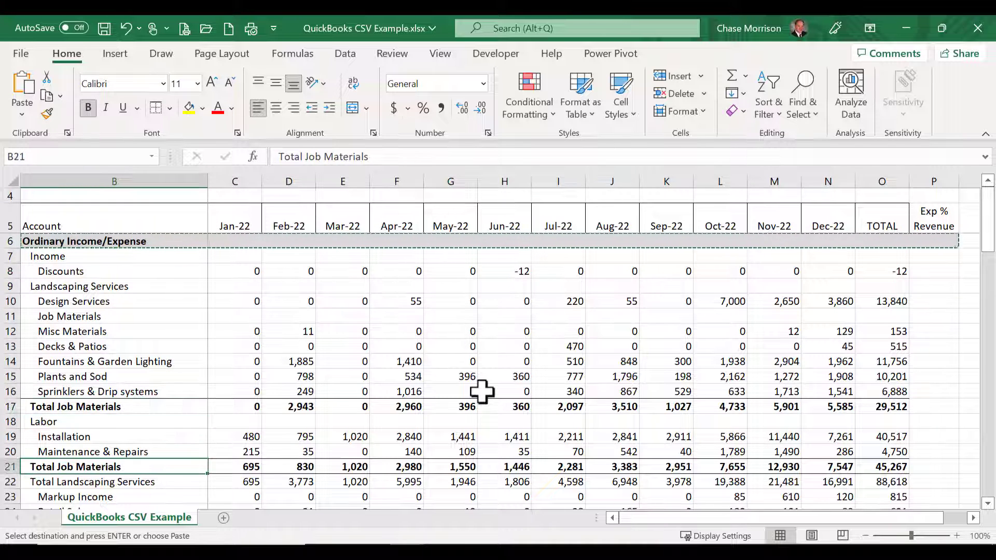
{"action": "key", "text": "Up"}
{"action": "key", "text": "Up"}
{"action": "key", "text": "Up"}
{"action": "key", "text": "Up"}
{"action": "key", "text": "Up"}
{"action": "key", "text": "Up"}
{"action": "key", "text": "Up"}
{"action": "key", "text": "Up"}
{"action": "key", "text": "Up"}
{"action": "key", "text": "Up"}
{"action": "key", "text": "Up"}
{"action": "key", "text": "Up"}
{"action": "key", "text": "Up"}
{"action": "key", "text": "Up"}
{"action": "key", "text": "Down"}
{"action": "key", "text": "Down"}
{"action": "key", "text": "Down"}
{"action": "key", "text": "Down"}
{"action": "key", "text": "Down"}
{"action": "key", "text": "Down"}
{"action": "key", "text": "Down"}
{"action": "key", "text": "Down"}
{"action": "key", "text": "Down"}
{"action": "key", "text": "Down"}
{"action": "key", "text": "Down"}
{"action": "key", "text": "Down"}
{"action": "key", "text": "Down"}
{"action": "key", "text": "Down"}
{"action": "key", "text": "Down"}
{"action": "key", "text": "Down"}
{"action": "key", "text": "Down"}
{"action": "key", "text": "Down"}
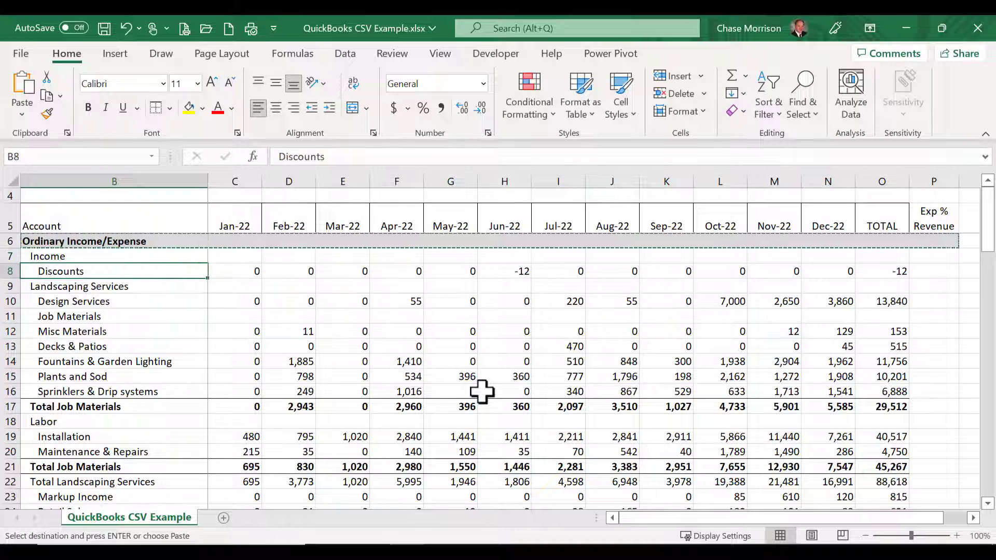
{"action": "key", "text": "Down"}
{"action": "key", "text": "Down"}
{"action": "key", "text": "Down"}
{"action": "key", "text": "Down"}
{"action": "key", "text": "Down"}
{"action": "key", "text": "Down"}
{"action": "key", "text": "Down"}
{"action": "key", "text": "Down"}
{"action": "key", "text": "Down"}
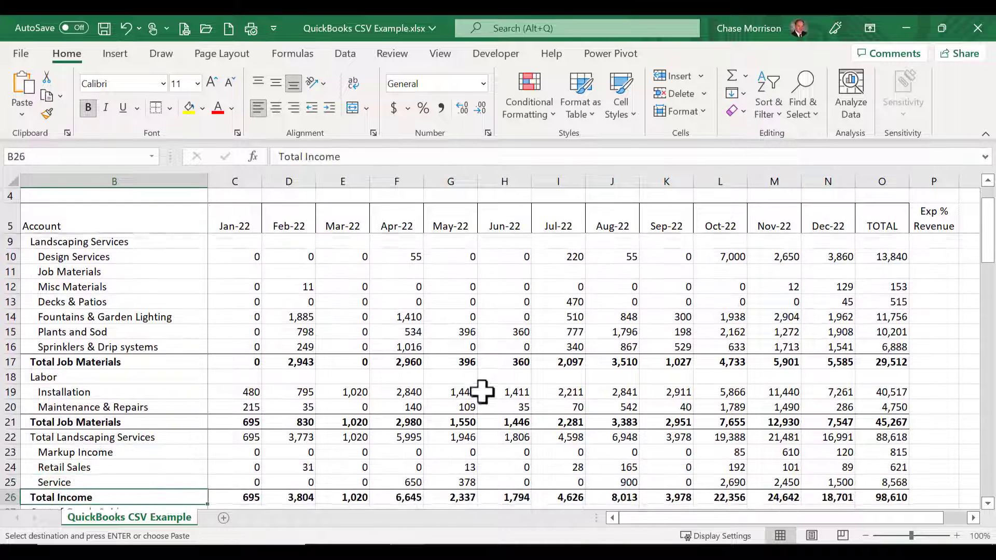
{"action": "key", "text": "Up"}
{"action": "key", "text": "Up"}
{"action": "key", "text": "Up"}
{"action": "key", "text": "Up"}
{"action": "key", "text": "Up"}
{"action": "key", "text": "Up"}
{"action": "key", "text": "Up"}
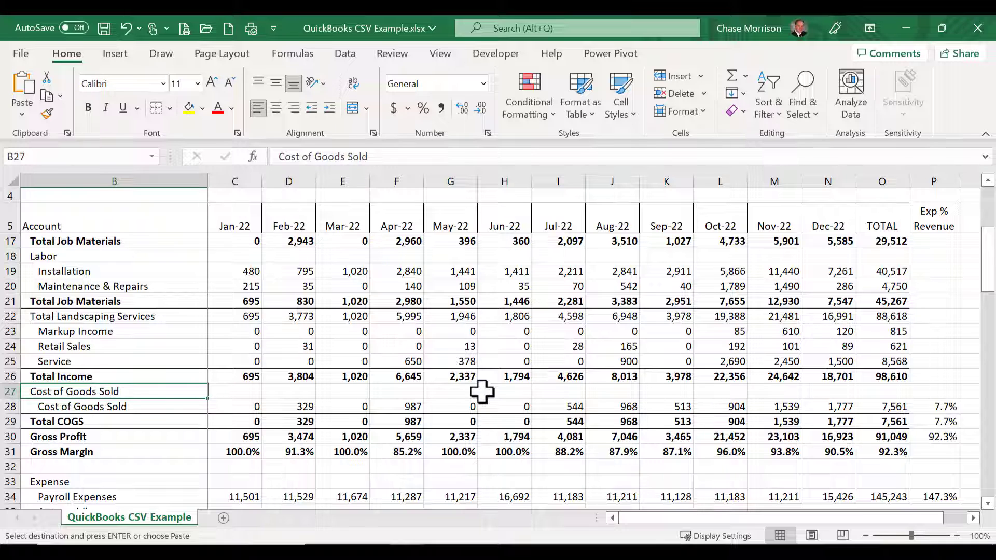
{"action": "key", "text": "alt+e"}
{"action": "key", "text": "s"}
{"action": "key", "text": "t"}
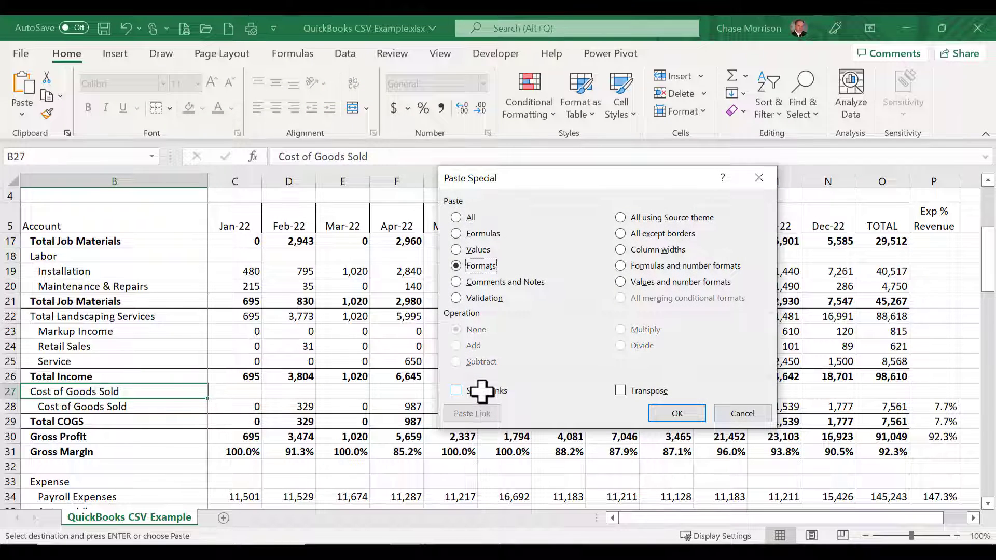
{"action": "key", "text": "Return"}
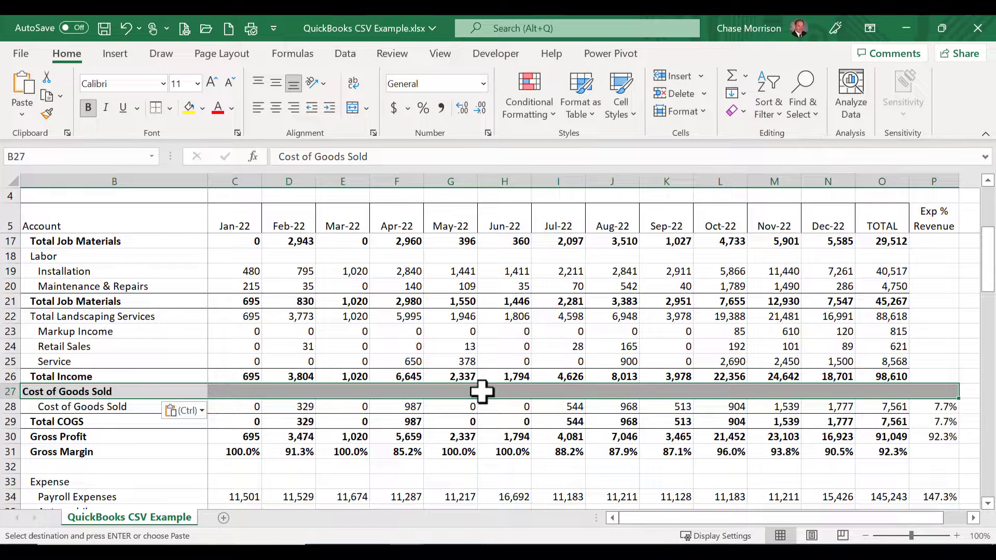
- Repeat the format paste on the Expense heading row starting at B33
{"action": "key", "text": "Down"}
{"action": "key", "text": "Down"}
{"action": "key", "text": "Down"}
{"action": "key", "text": "Down"}
{"action": "key", "text": "Down"}
{"action": "key", "text": "Down"}
{"action": "key", "text": "Down"}
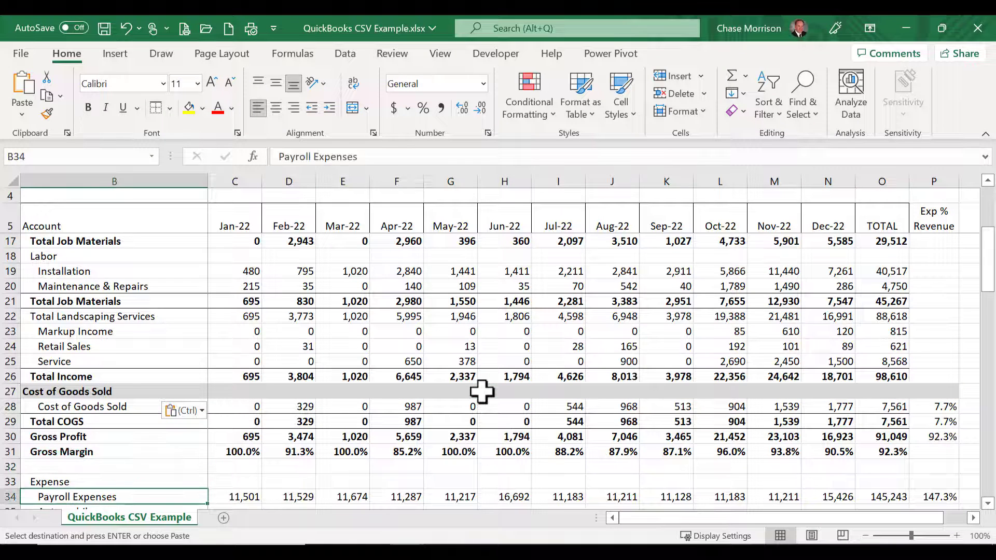
{"action": "key", "text": "Up"}
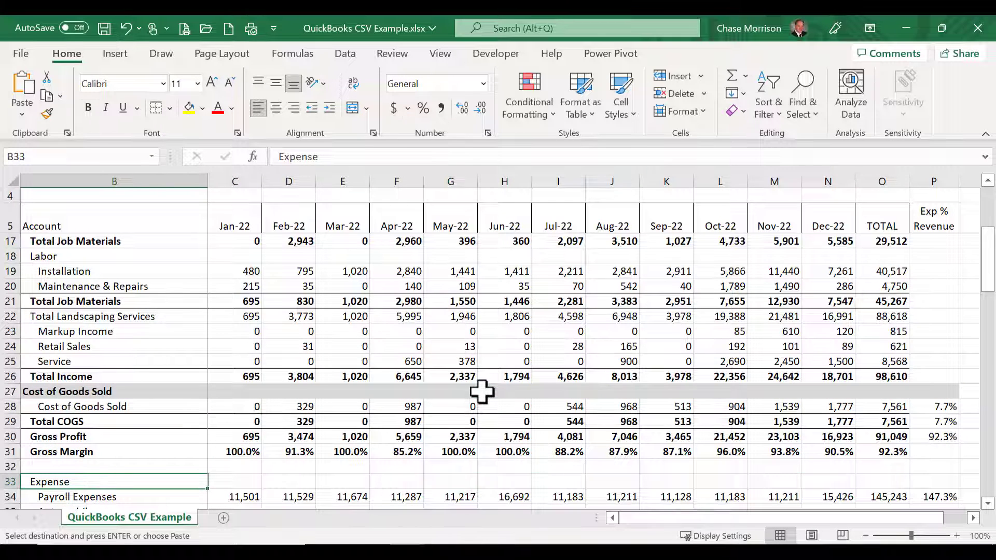
{"action": "key", "text": "ctrl+y"}
- Paste only the copied heading formats onto the Other Income/Expense row starting at B82
{"action": "key", "text": "Down"}
{"action": "key", "text": "Down"}
{"action": "key", "text": "Down"}
{"action": "key", "text": "Down"}
{"action": "key", "text": "Down"}
{"action": "key", "text": "Down"}
{"action": "key", "text": "Down"}
{"action": "key", "text": "Down"}
{"action": "key", "text": "Down"}
{"action": "key", "text": "Down"}
{"action": "key", "text": "Down"}
{"action": "key", "text": "Down"}
{"action": "key", "text": "Down"}
{"action": "key", "text": "Down"}
{"action": "key", "text": "Down"}
{"action": "key", "text": "Down"}
{"action": "key", "text": "Down"}
{"action": "key", "text": "Down"}
{"action": "key", "text": "Down"}
{"action": "key", "text": "Down"}
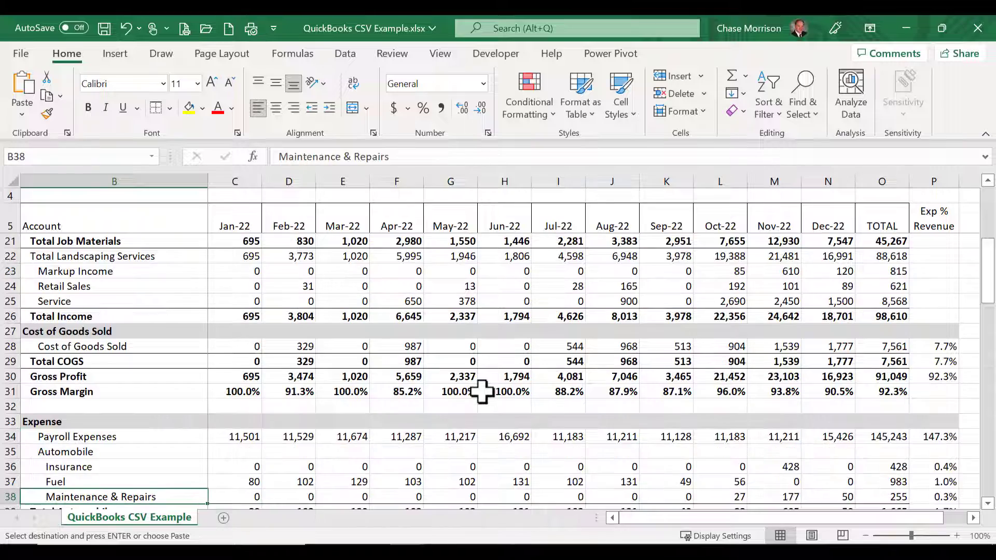
{"action": "key", "text": "Down"}
{"action": "key", "text": "Down"}
{"action": "key", "text": "Down"}
{"action": "key", "text": "Down"}
{"action": "key", "text": "Down"}
{"action": "key", "text": "Down"}
{"action": "key", "text": "Down"}
{"action": "key", "text": "Down"}
{"action": "key", "text": "Down"}
{"action": "key", "text": "Down"}
{"action": "key", "text": "Down"}
{"action": "key", "text": "Down"}
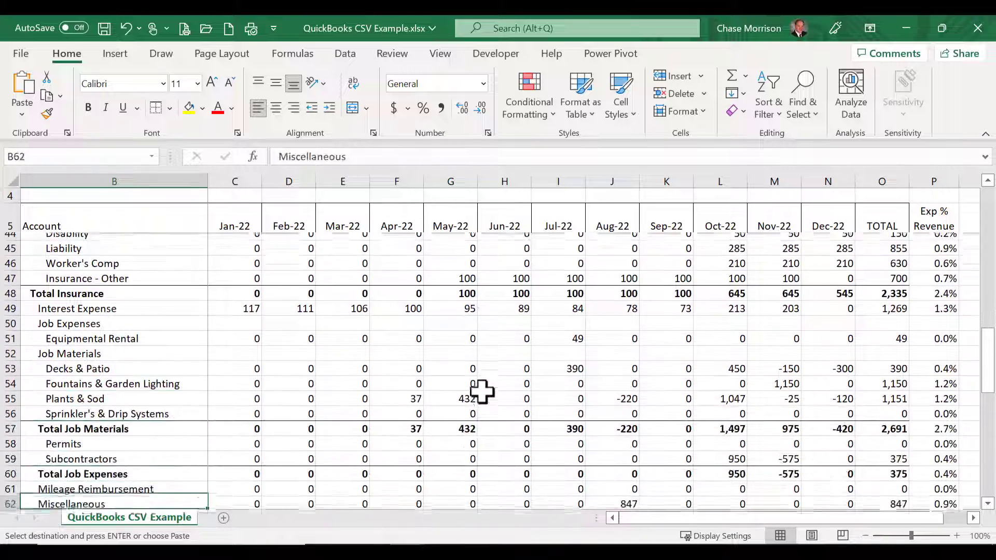
{"action": "key", "text": "Down"}
{"action": "key", "text": "Down"}
{"action": "key", "text": "Down"}
{"action": "key", "text": "Down"}
{"action": "key", "text": "Down"}
{"action": "key", "text": "Down"}
{"action": "key", "text": "Down"}
{"action": "key", "text": "Down"}
{"action": "key", "text": "Down"}
{"action": "key", "text": "Down"}
{"action": "key", "text": "Down"}
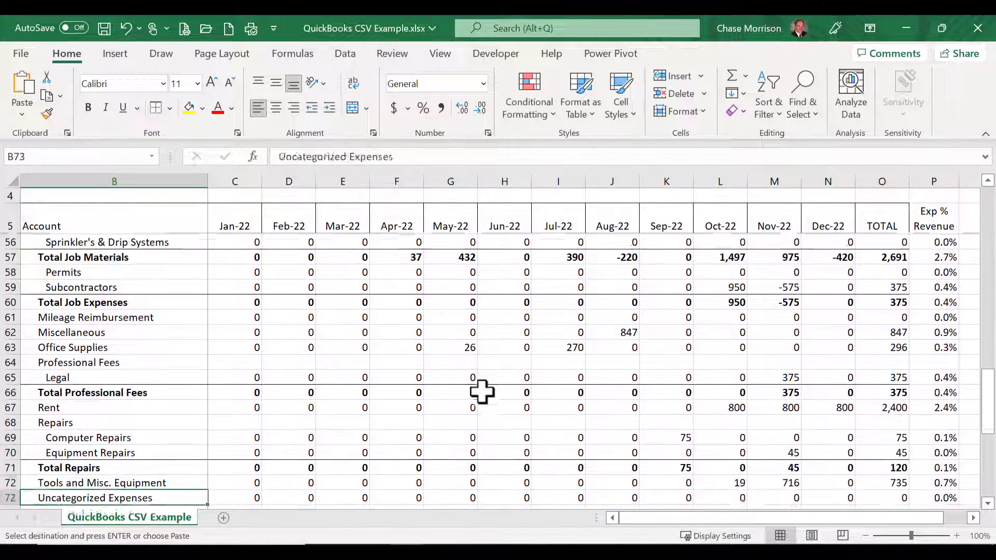
{"action": "key", "text": "Down"}
{"action": "key", "text": "Down"}
{"action": "key", "text": "Down"}
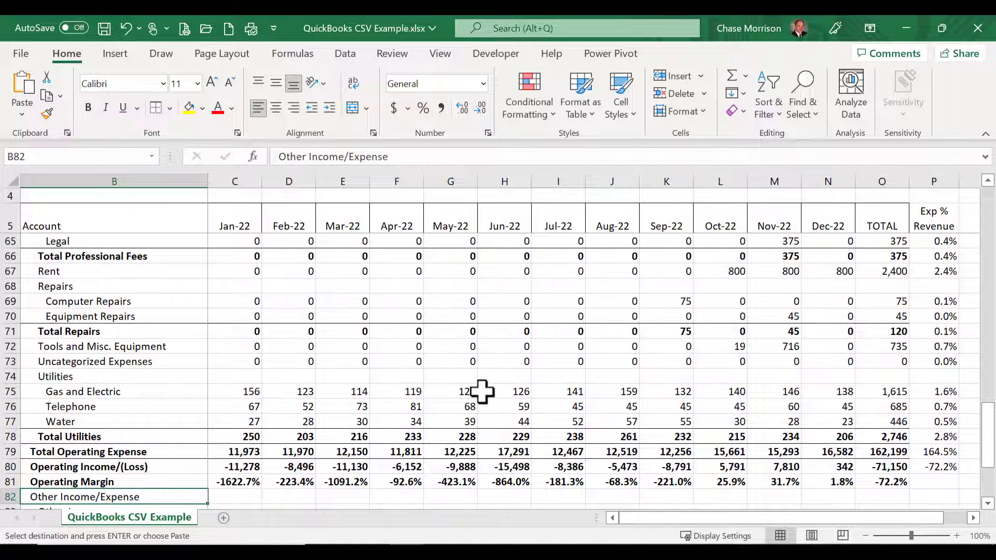
{"action": "key", "text": "ctrl+alt+v"}
{"action": "key", "text": "t"}
{"action": "key", "text": "Return"}
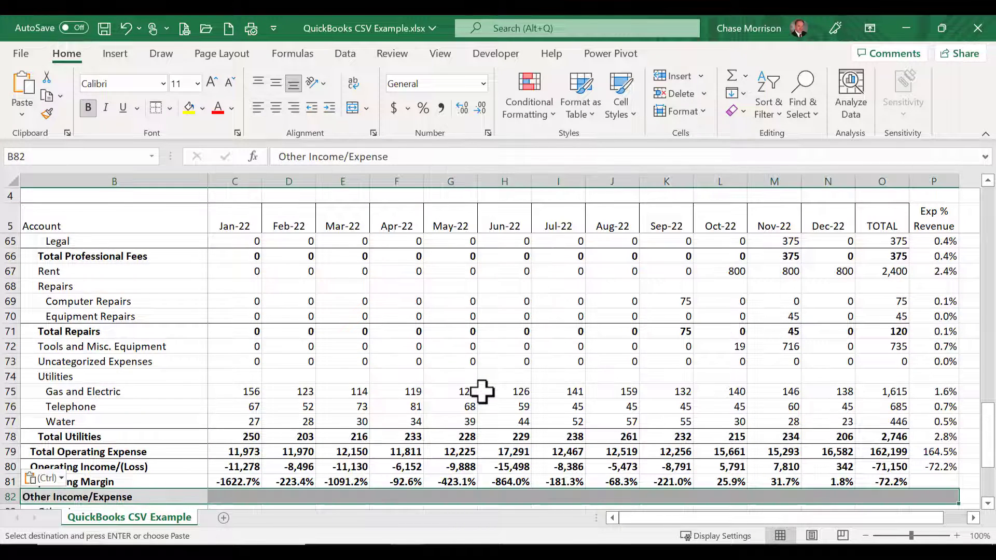
- Unfreeze the worksheet panes and return to the report title rows
{"action": "left_click", "coordinate": [399, 423]}
{"action": "scroll", "coordinate": [402, 431], "scroll_direction": "down", "scroll_amount": 4}
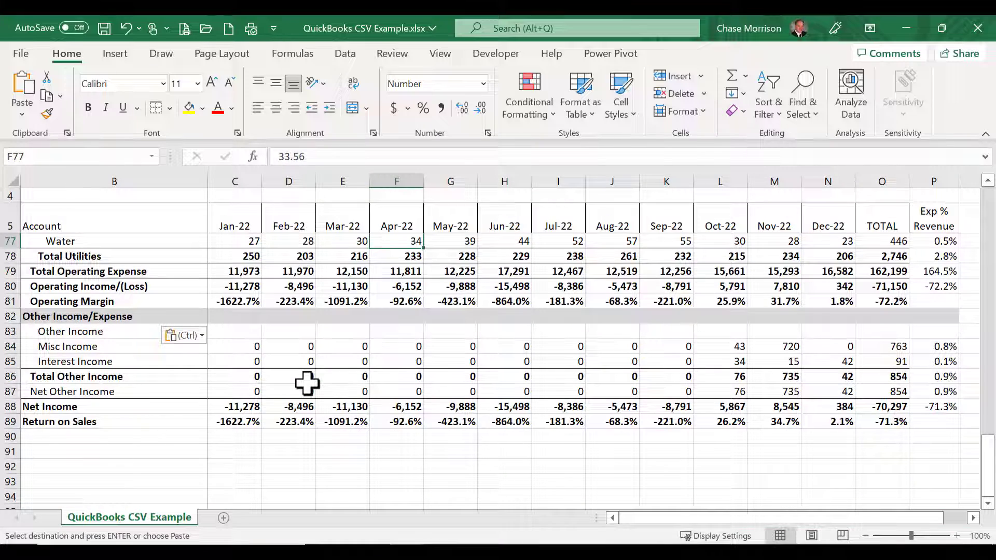
{"action": "scroll", "coordinate": [307, 384], "scroll_direction": "up", "scroll_amount": 15}
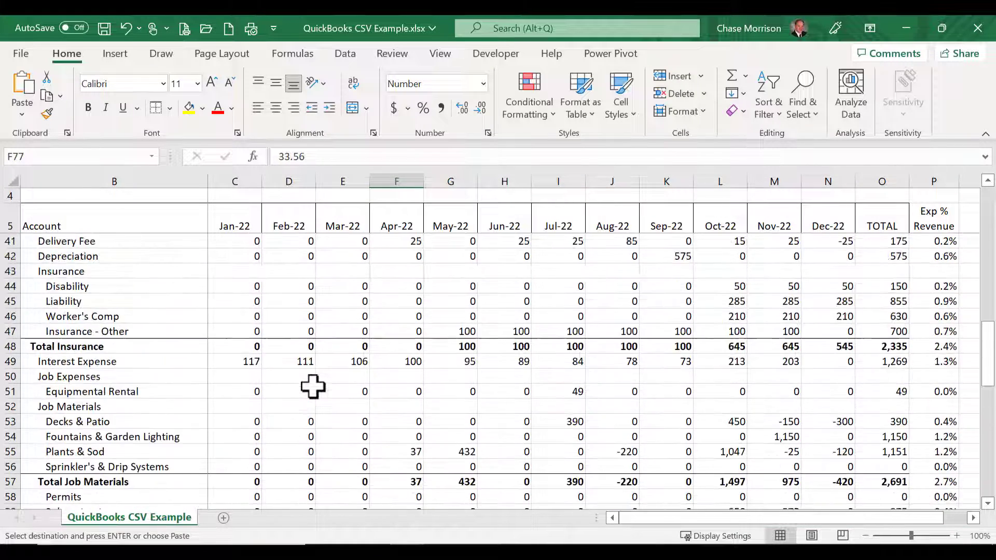
{"action": "scroll", "coordinate": [312, 386], "scroll_direction": "up", "scroll_amount": 9}
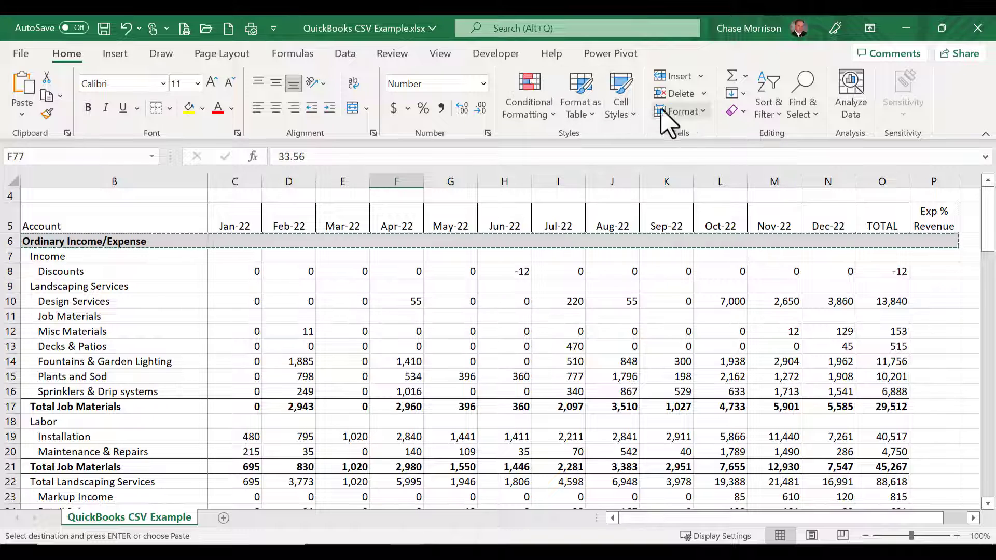
{"action": "left_click", "coordinate": [441, 54]}
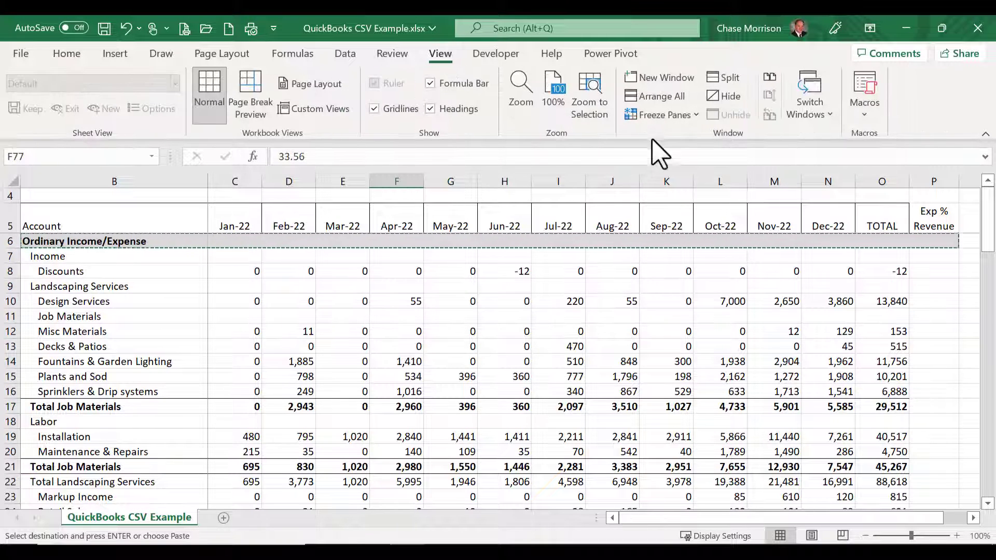
{"action": "left_click", "coordinate": [661, 122]}
{"action": "left_click", "coordinate": [685, 148]}
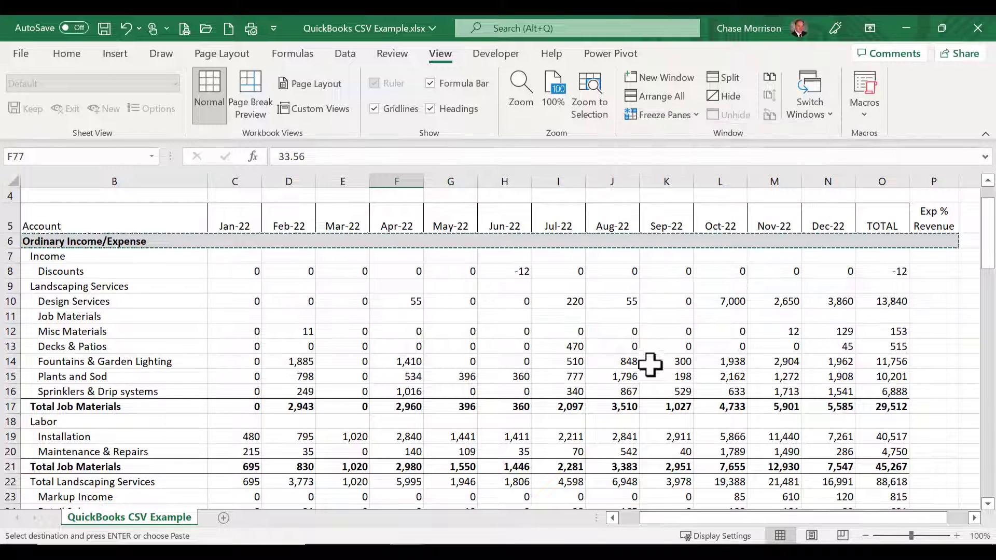
{"action": "scroll", "coordinate": [506, 345], "scroll_direction": "up", "scroll_amount": 1}
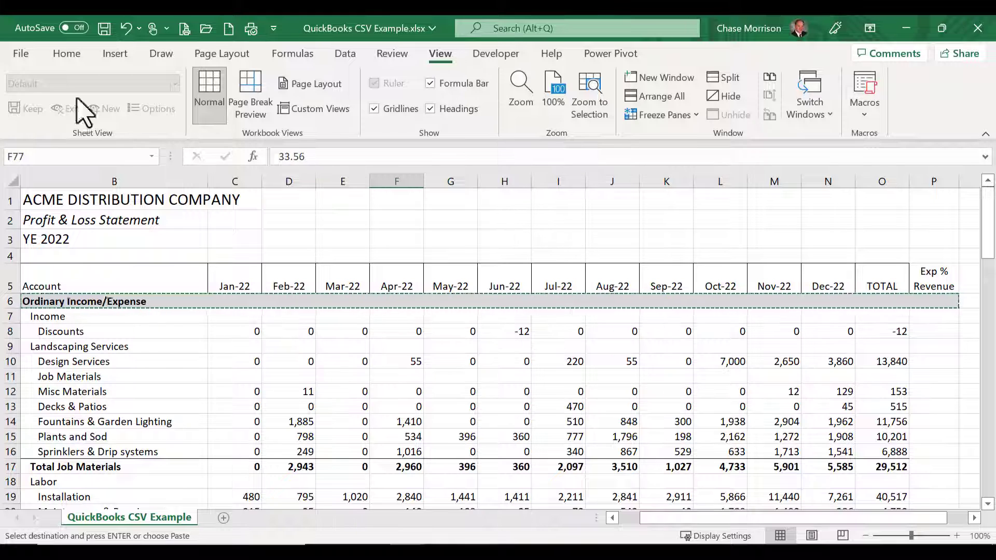
- Set up landscape printing with rows 1 to 5 repeating on every page and a print area for the report, and open the print preview
{"action": "left_click", "coordinate": [222, 53]}
{"action": "left_click", "coordinate": [378, 133]}
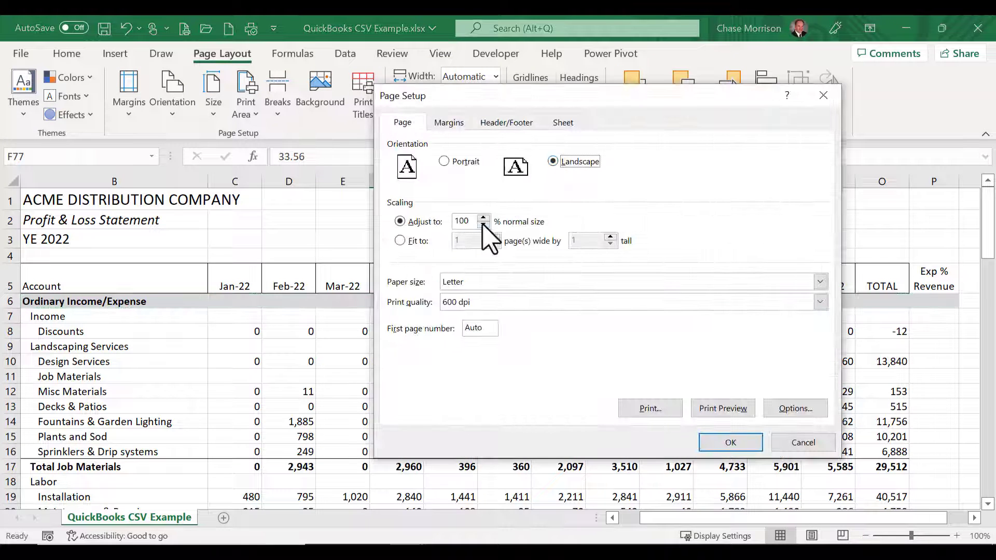
{"action": "left_click", "coordinate": [449, 122]}
{"action": "left_click", "coordinate": [563, 123]}
{"action": "left_click", "coordinate": [571, 183]}
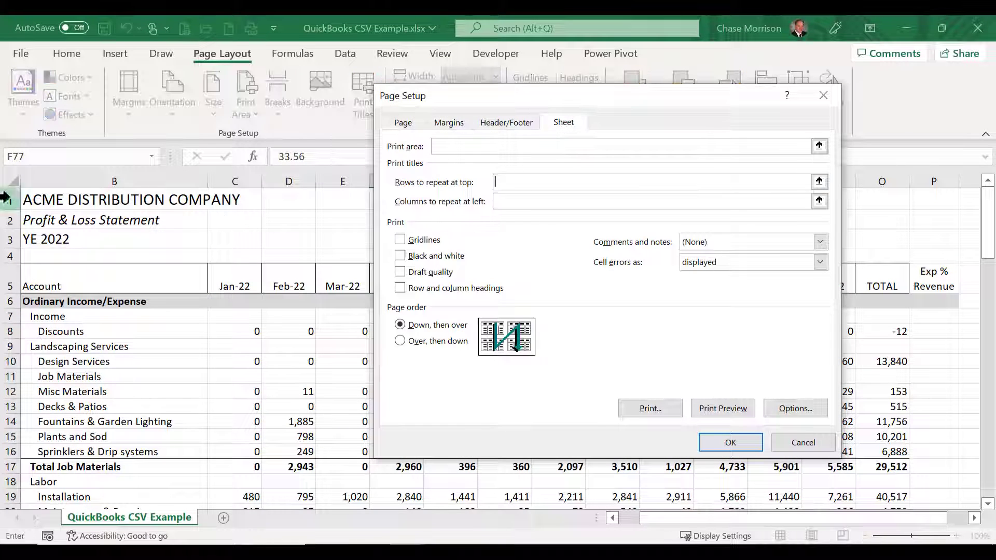
{"action": "left_click_drag", "start_coordinate": [10, 200], "coordinate": [928, 476]}
{"action": "left_click", "coordinate": [460, 146]}
{"action": "left_click", "coordinate": [720, 410]}
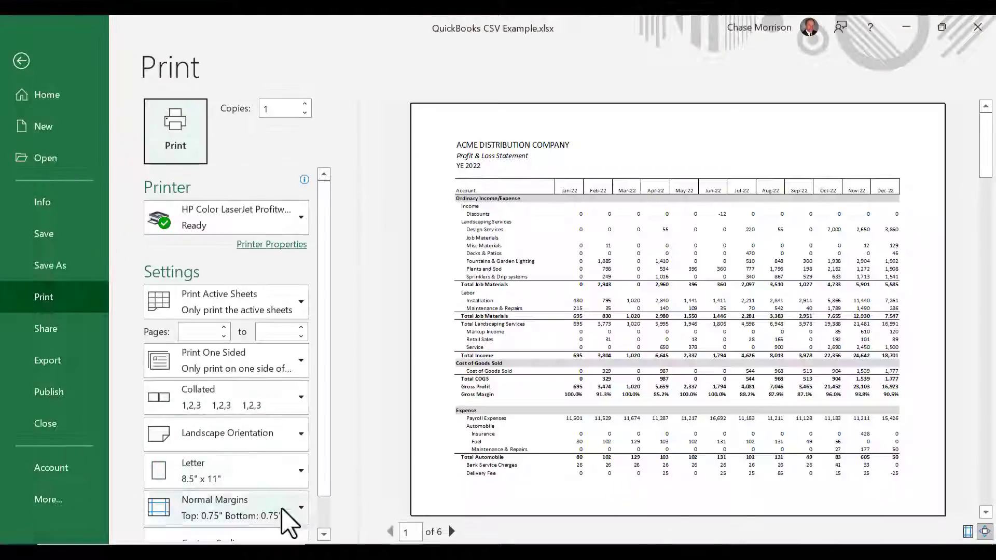
- Reduce the print scaling to 75% so all columns through Exp % Revenue fit one page wide, and check the following page
{"action": "scroll", "coordinate": [285, 524], "scroll_direction": "down", "scroll_amount": 1}
{"action": "left_click", "coordinate": [284, 534]}
{"action": "left_click", "coordinate": [483, 224]}
{"action": "left_click", "coordinate": [726, 441]}
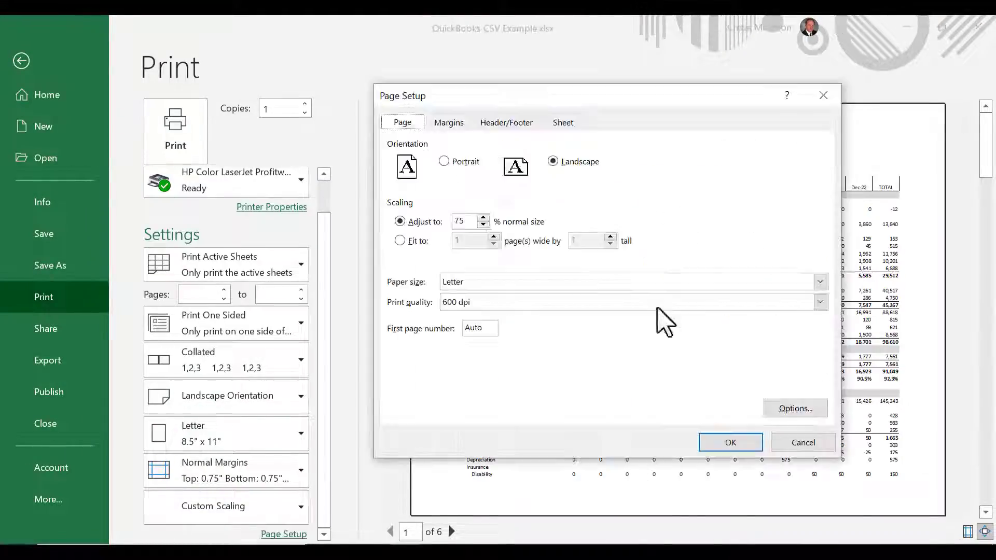
{"action": "left_click", "coordinate": [727, 442]}
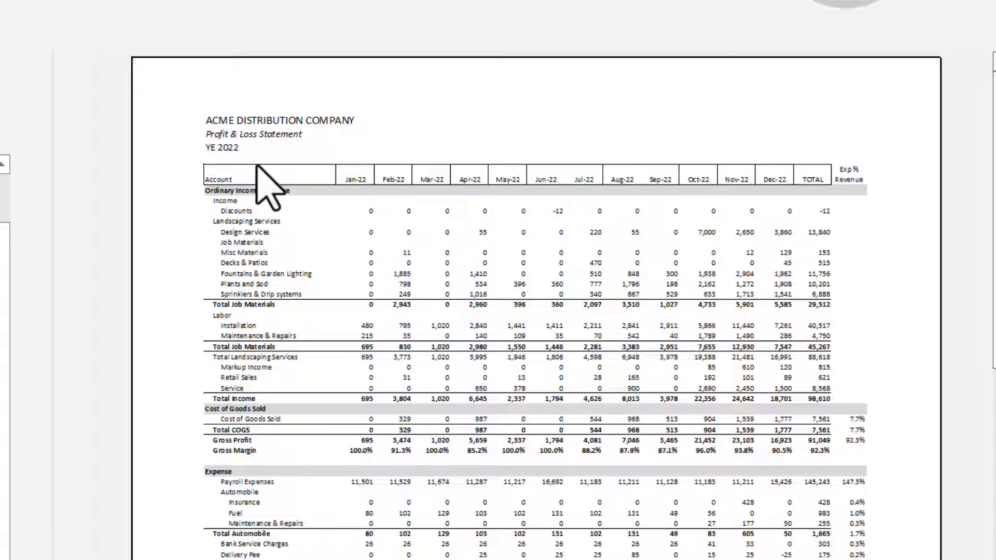
{"action": "scroll", "coordinate": [536, 312], "scroll_direction": "down", "scroll_amount": 1}
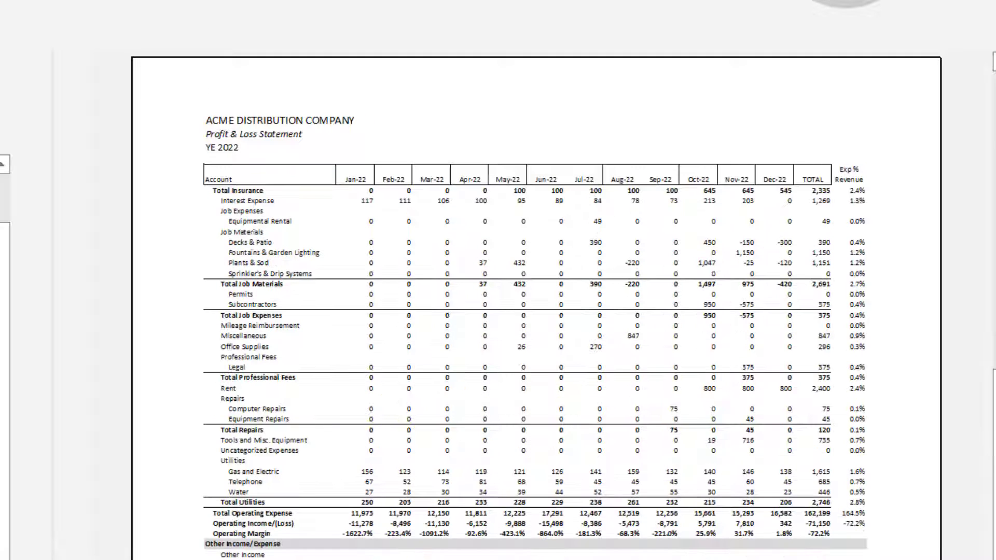